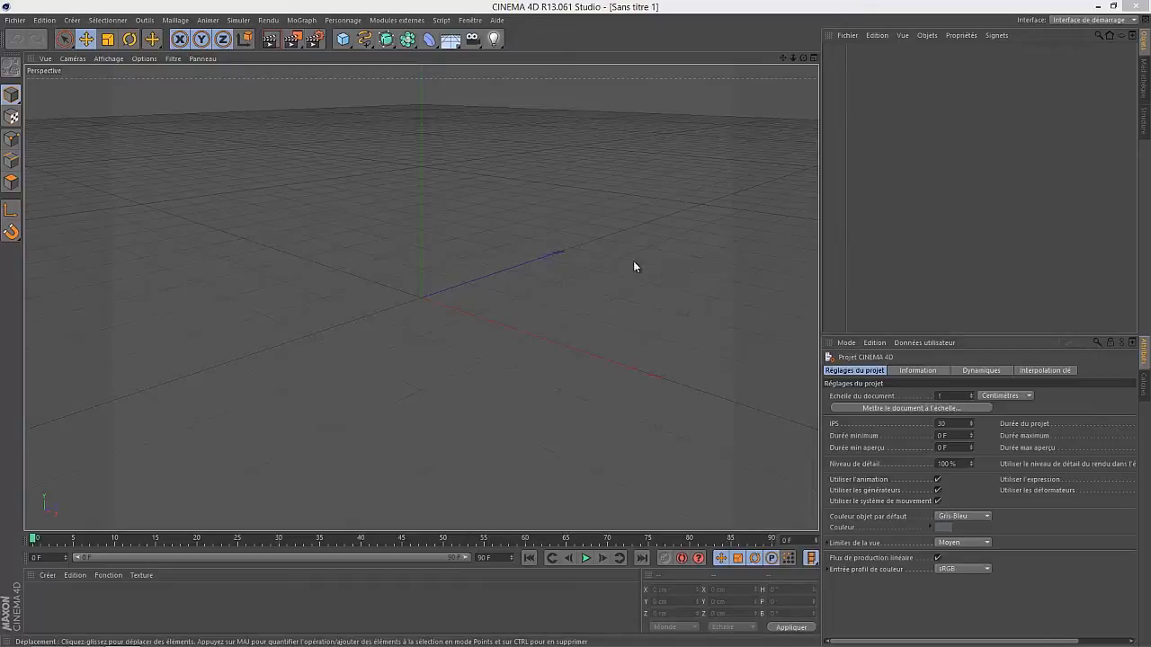
# Switch to the mineways folder in File Explorer, view the contents of mineways.zip and close the archive.
pyautogui.click(46, 635)
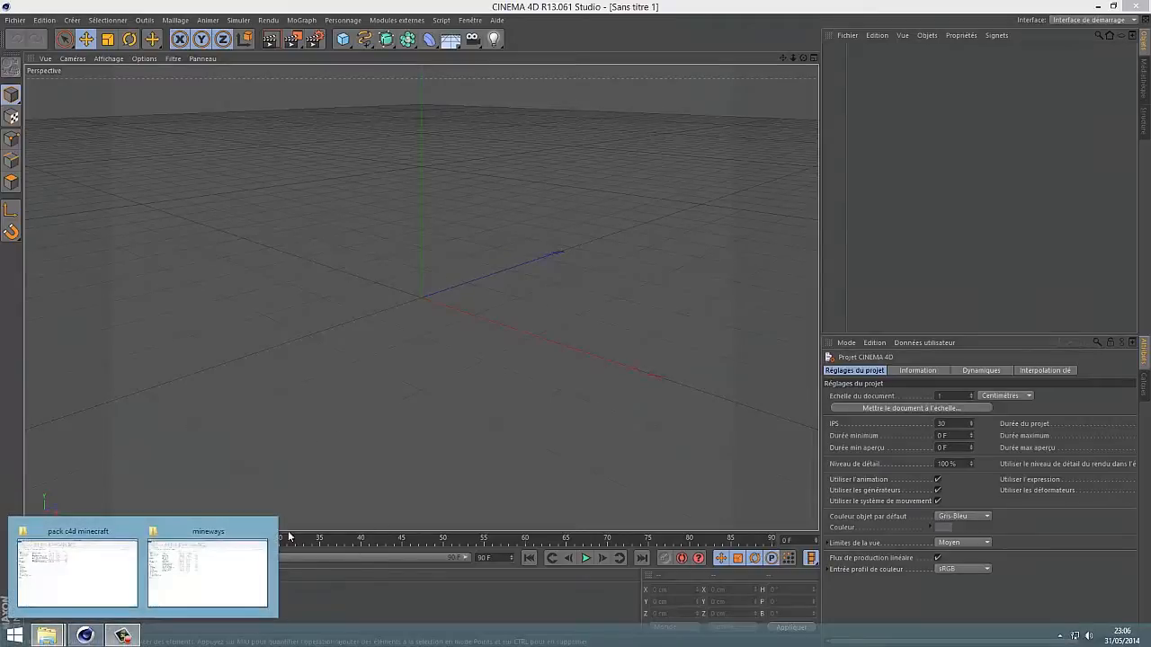
pyautogui.click(226, 565)
pyautogui.click(171, 181)
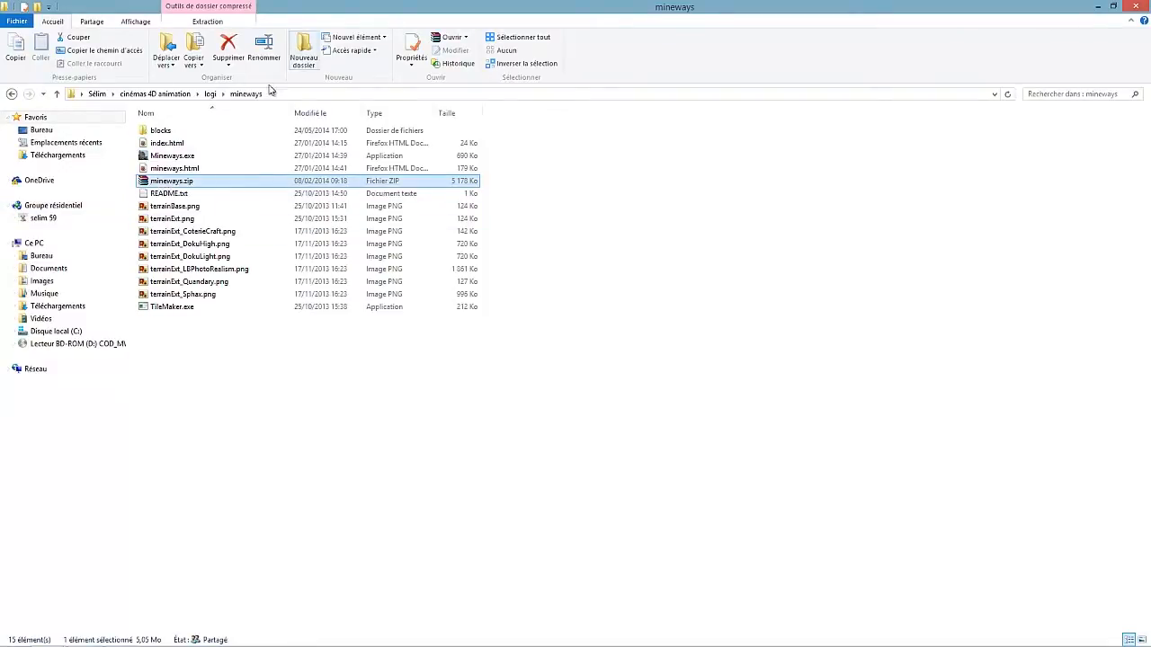
pyautogui.click(191, 183)
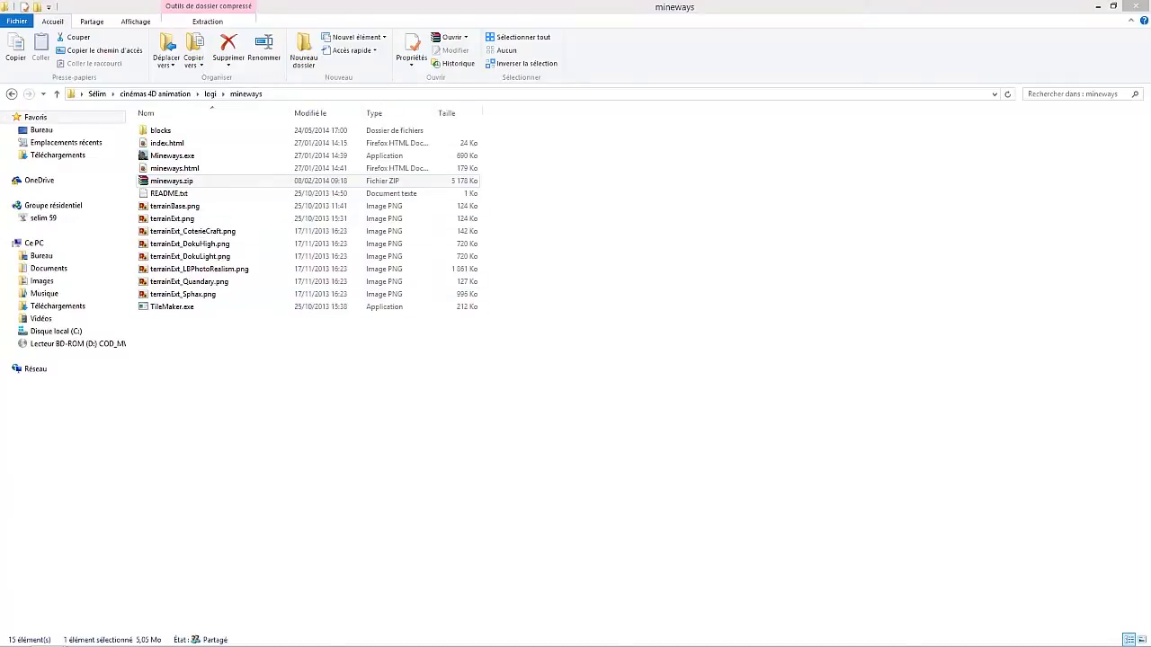
pyautogui.moveTo(390, 58); pyautogui.dragTo(595, 147)
pyautogui.moveTo(662, 159); pyautogui.dragTo(484, 157)
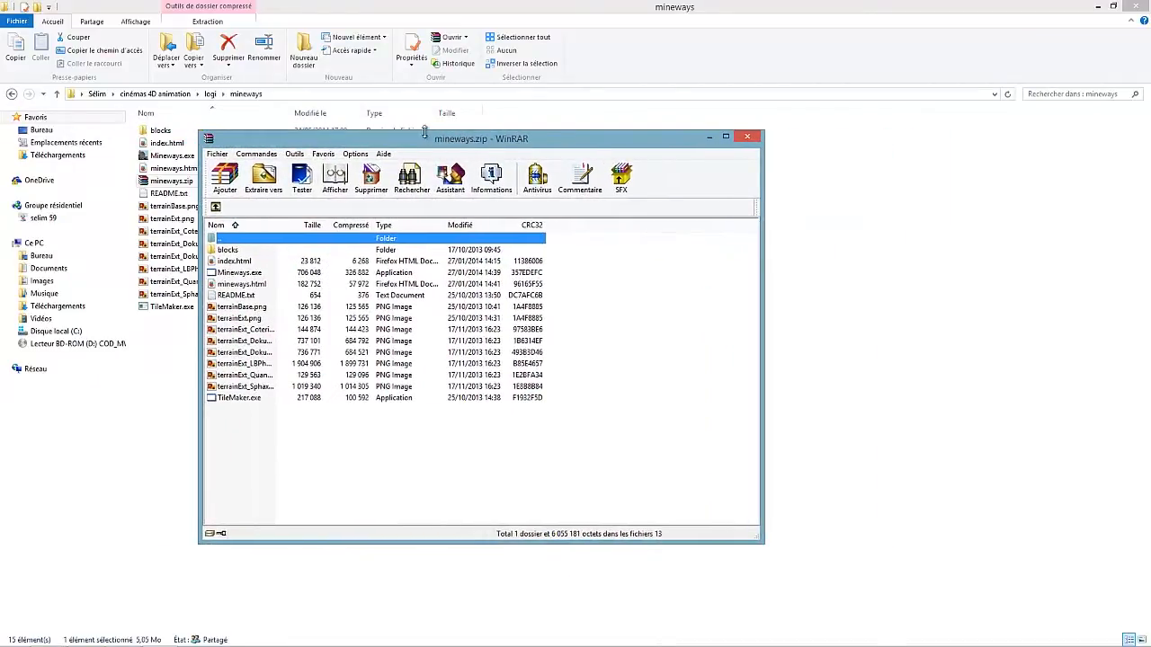
pyautogui.click(747, 136)
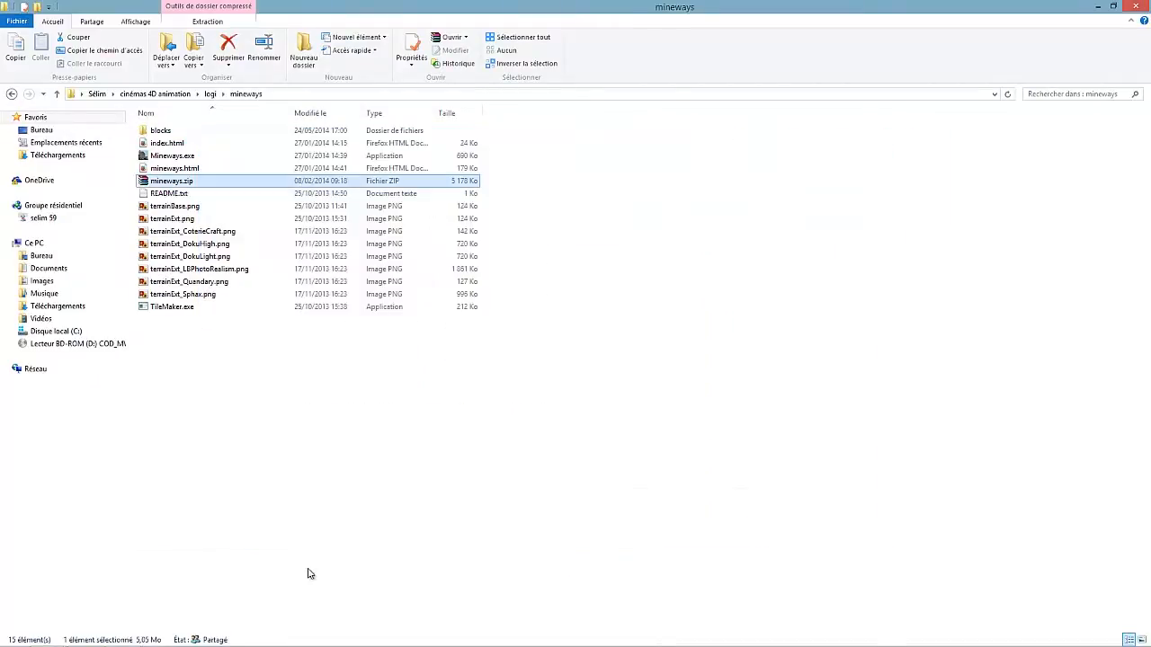
# Show the pack c4d minecraft folder and select the Minecraft Pack Libre archive, followed by the Minecraft Steve Rig v1.2 library file.
pyautogui.moveTo(113, 643)
pyautogui.moveTo(52, 638)
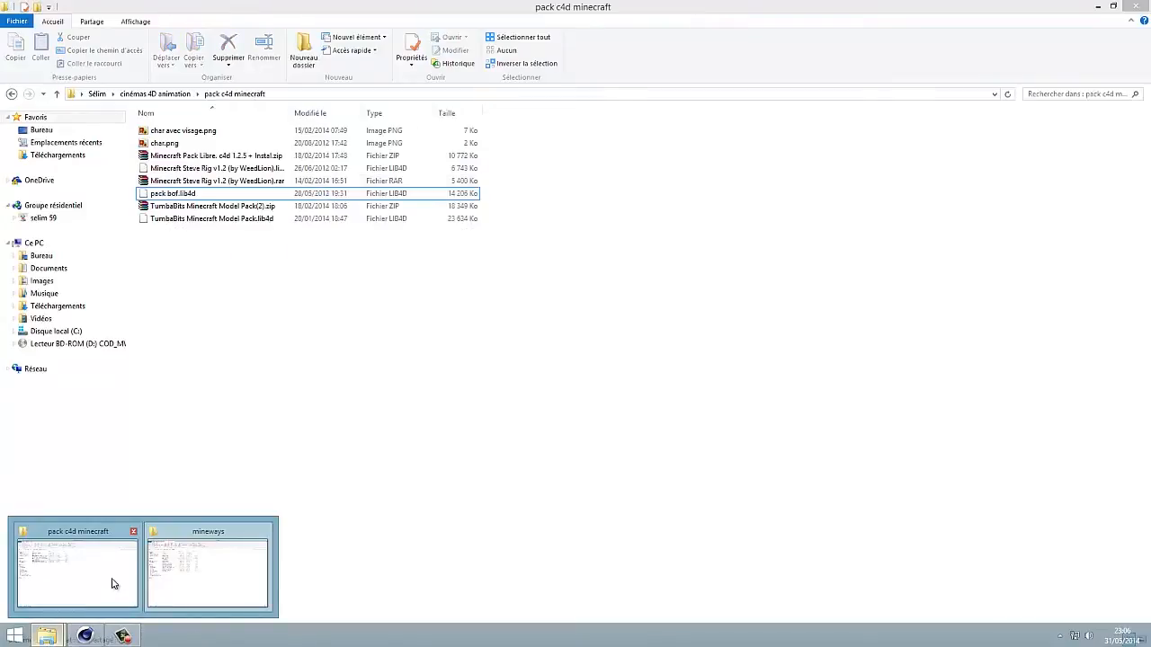
pyautogui.click(110, 588)
pyautogui.click(262, 157)
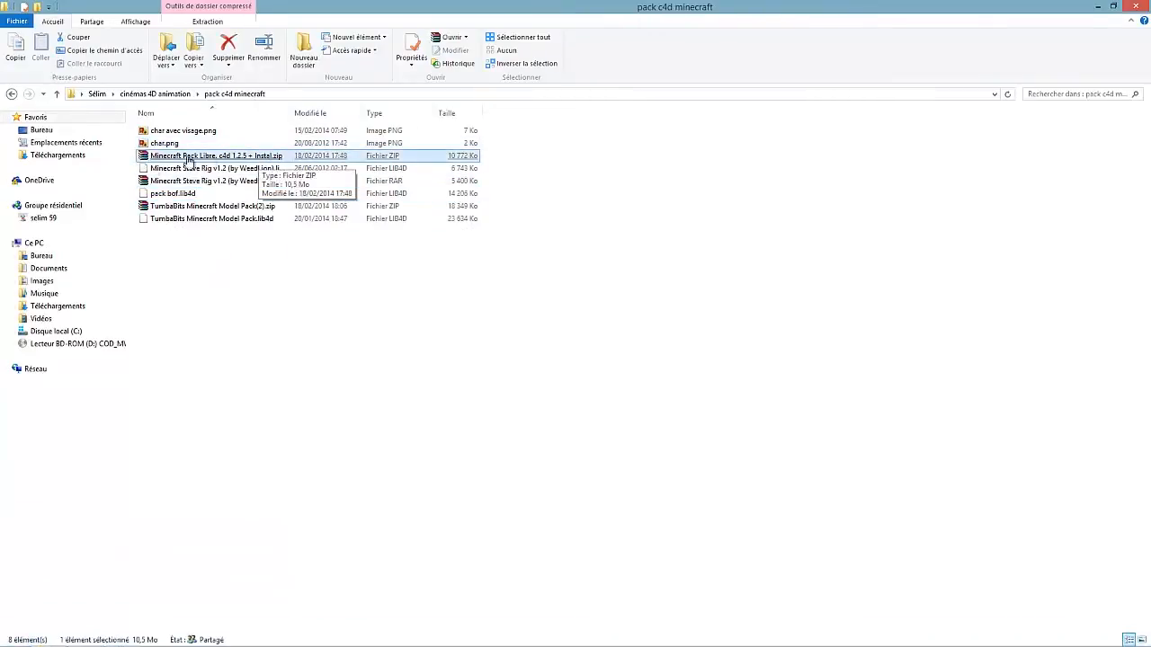
pyautogui.click(258, 169)
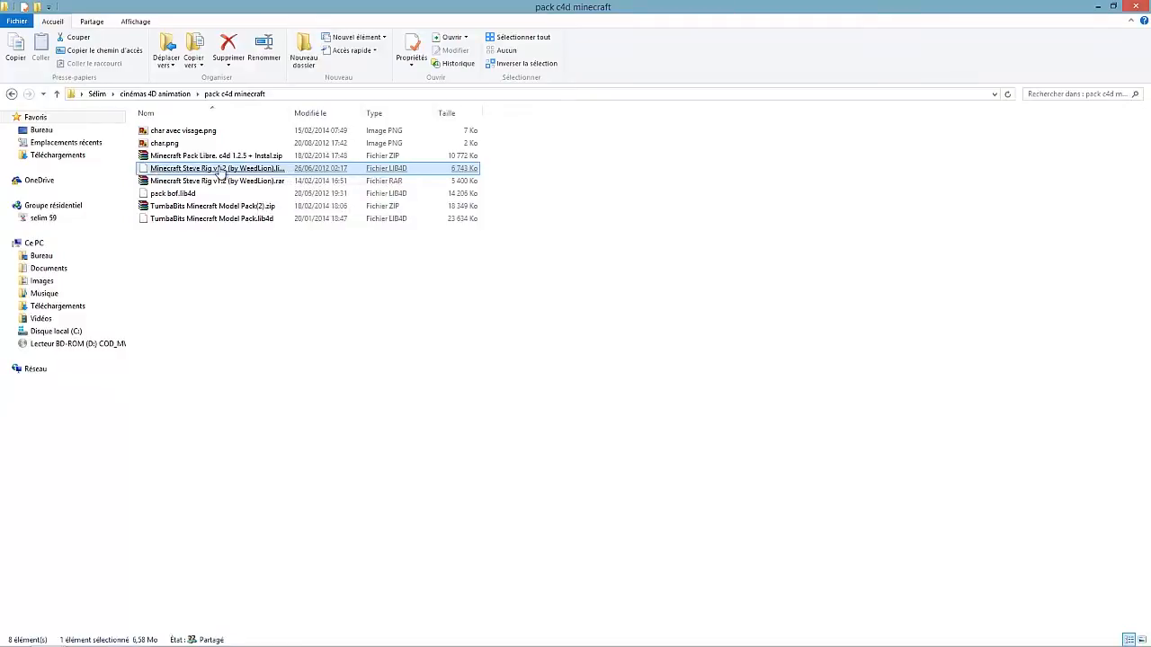
pyautogui.click(293, 253)
pyautogui.click(252, 174)
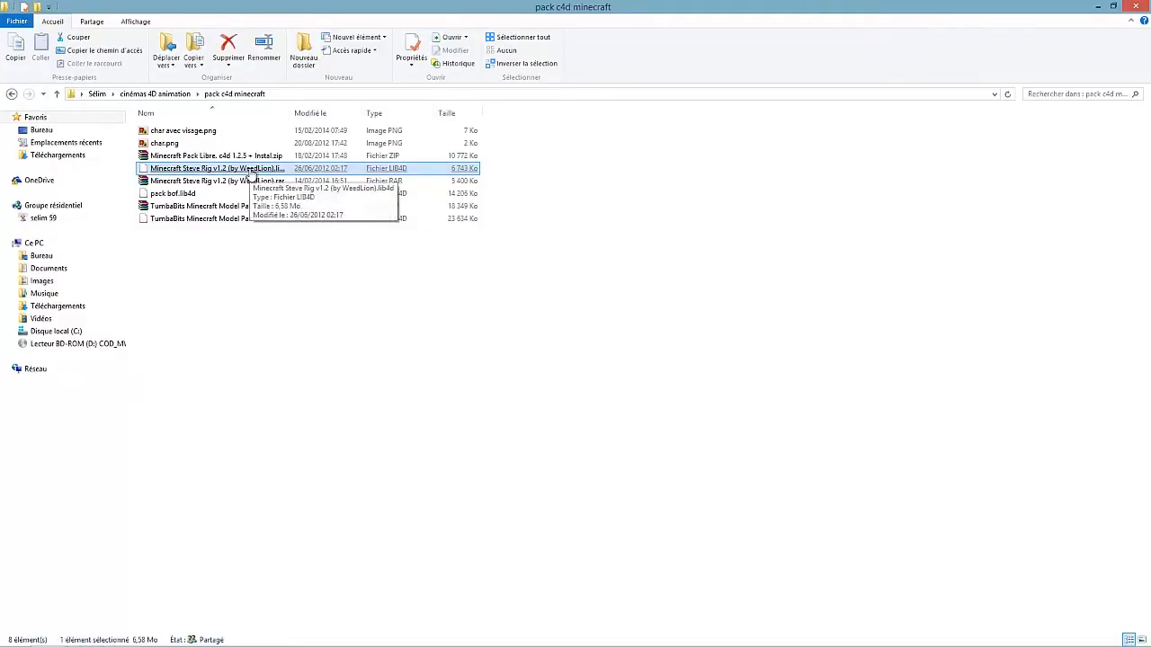
# View the skin textures char.png and char avec visage.png one after the other, closing each image.
pyautogui.click(180, 143)
pyautogui.click(186, 133)
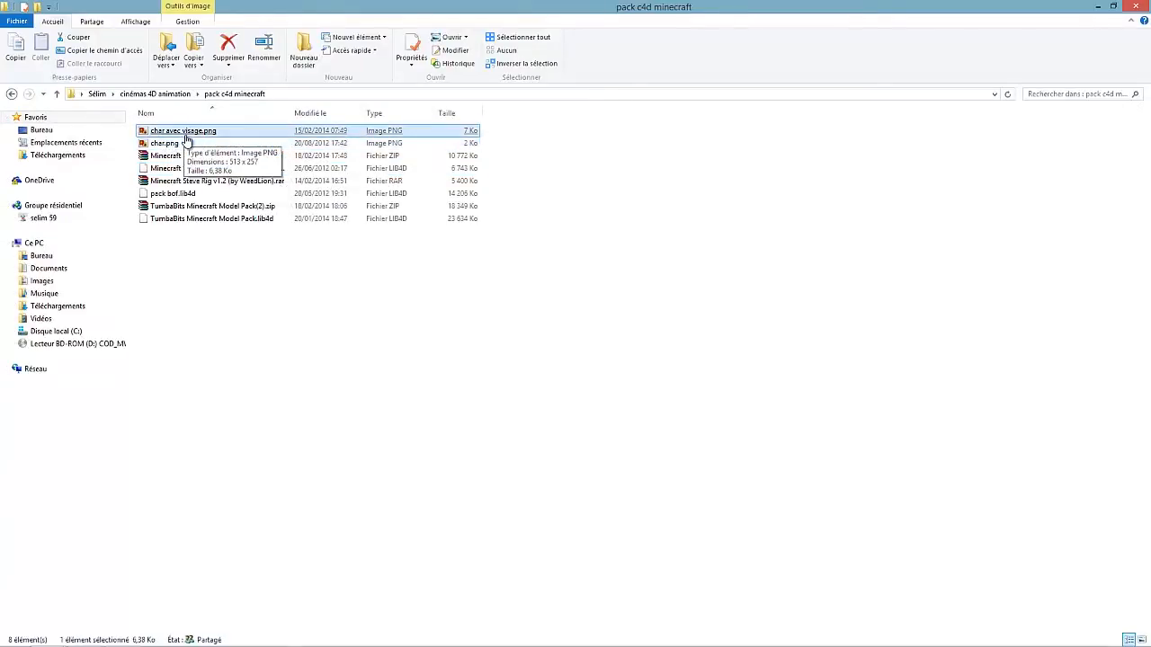
pyautogui.click(188, 144)
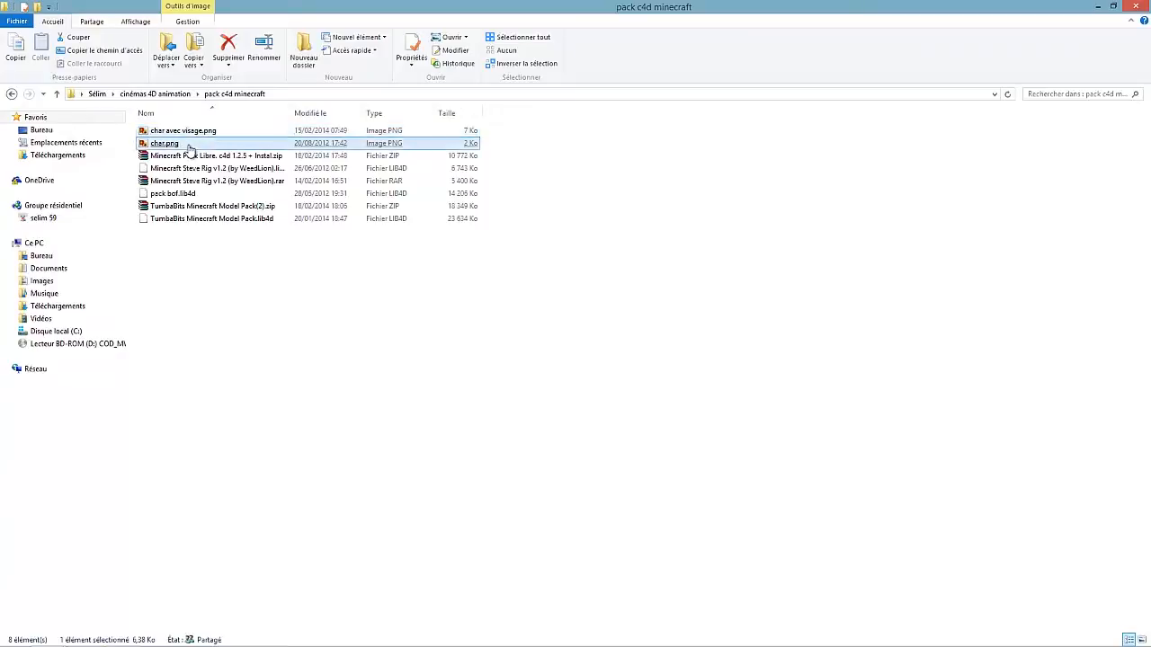
pyautogui.doubleClick(190, 147)
pyautogui.scroll(5, 522, 363)
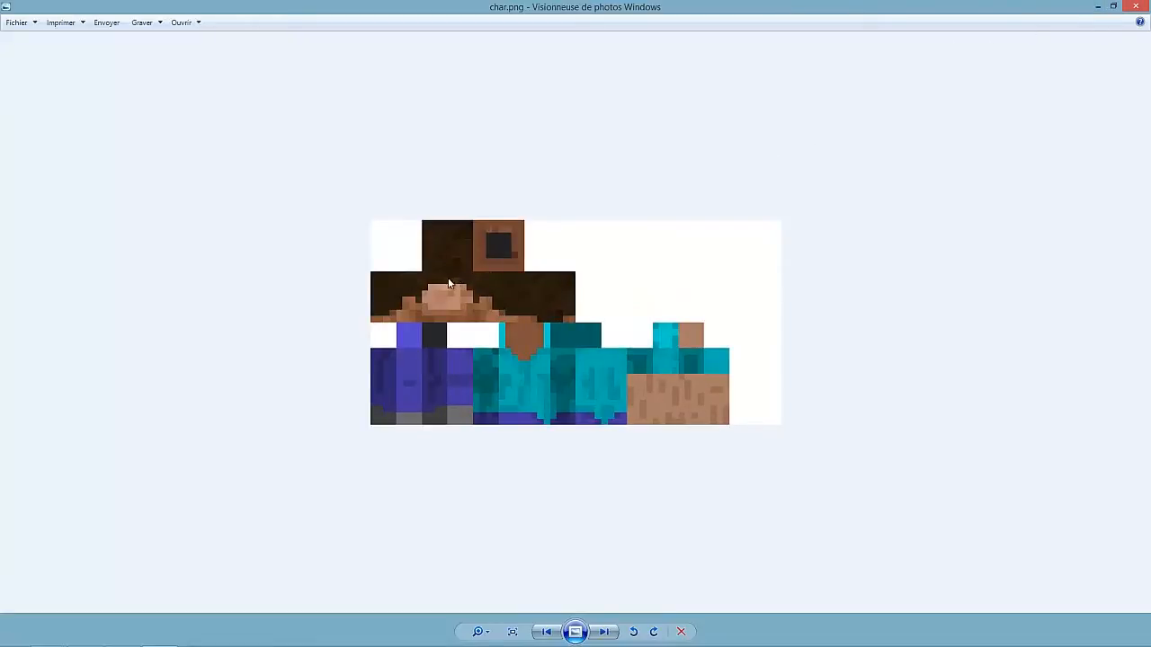
pyautogui.click(1135, 6)
pyautogui.doubleClick(207, 131)
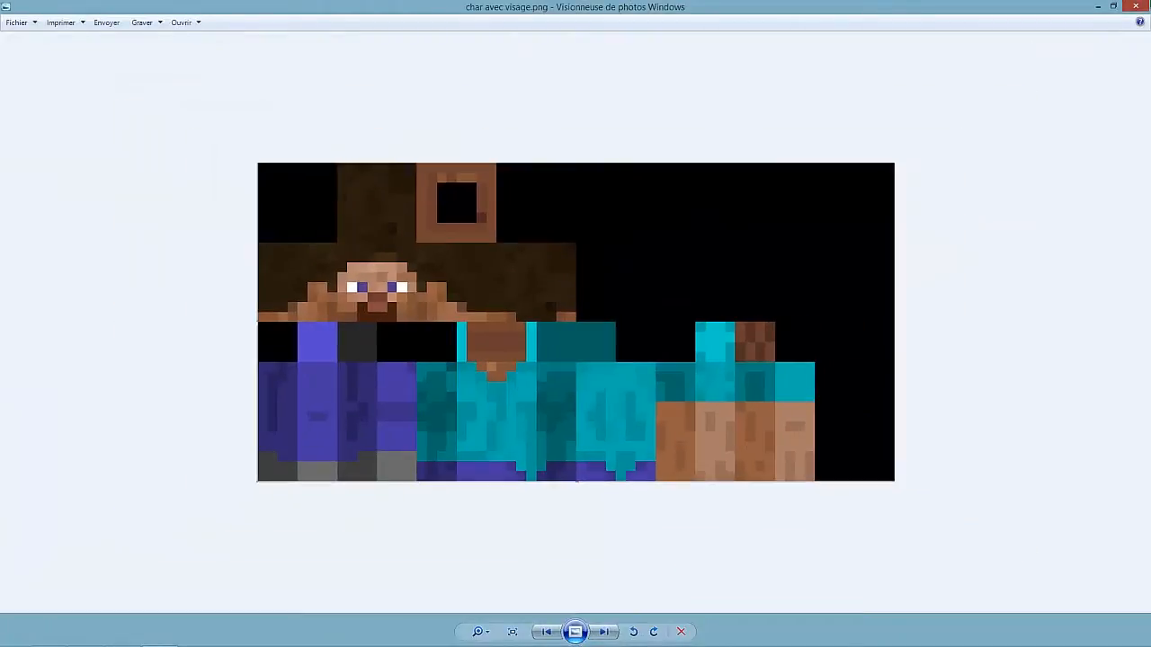
pyautogui.click(1136, 6)
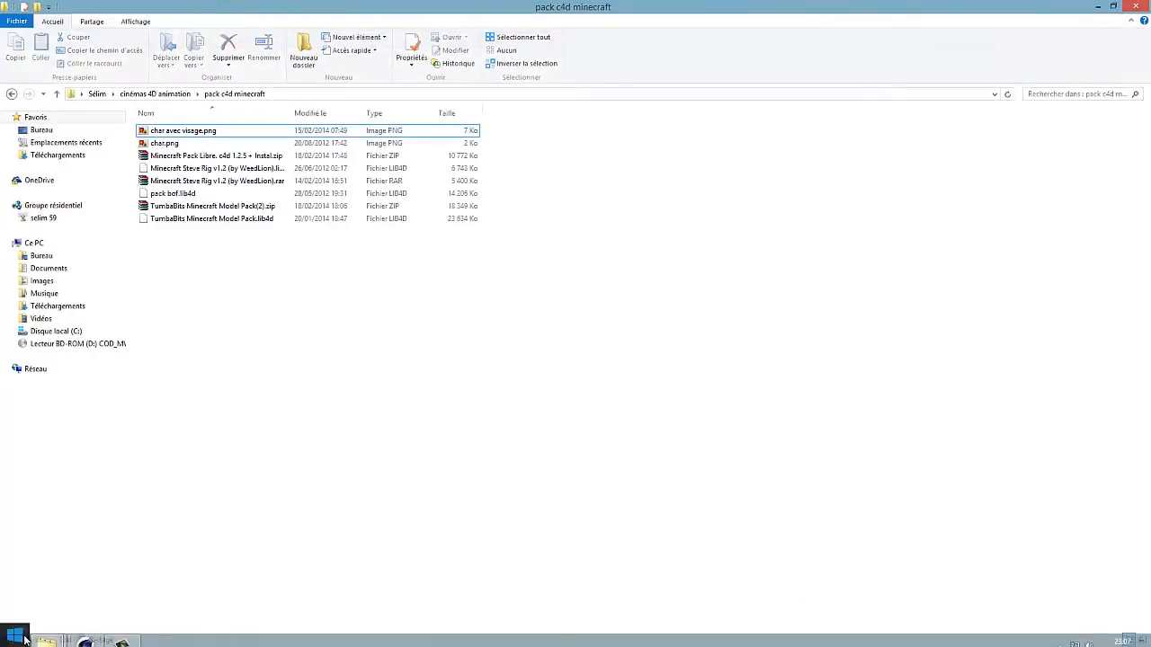
pyautogui.click(85, 638)
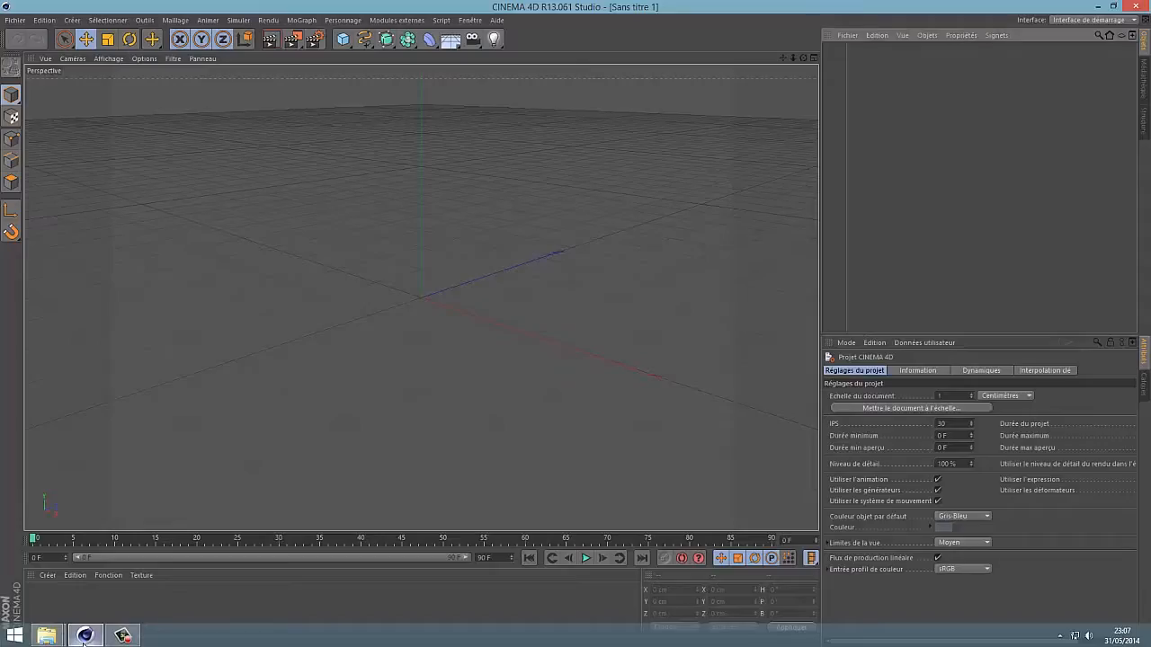
pyautogui.click(84, 642)
pyautogui.click(84, 642)
pyautogui.click(84, 638)
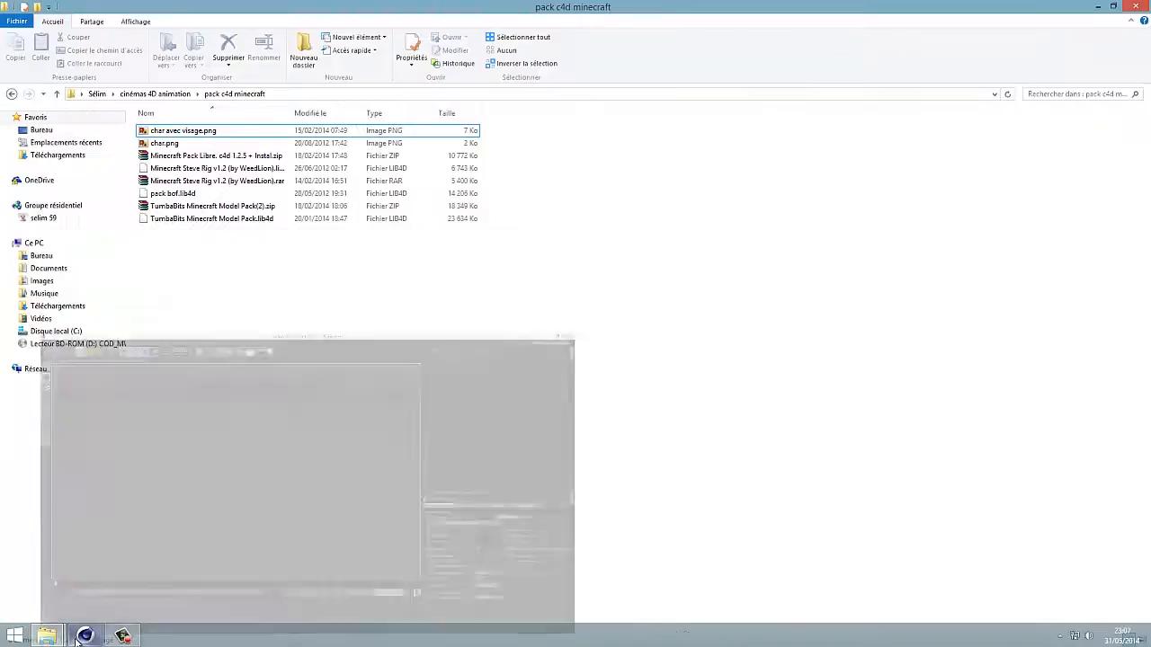
pyautogui.click(1116, 6)
pyautogui.moveTo(104, 640)
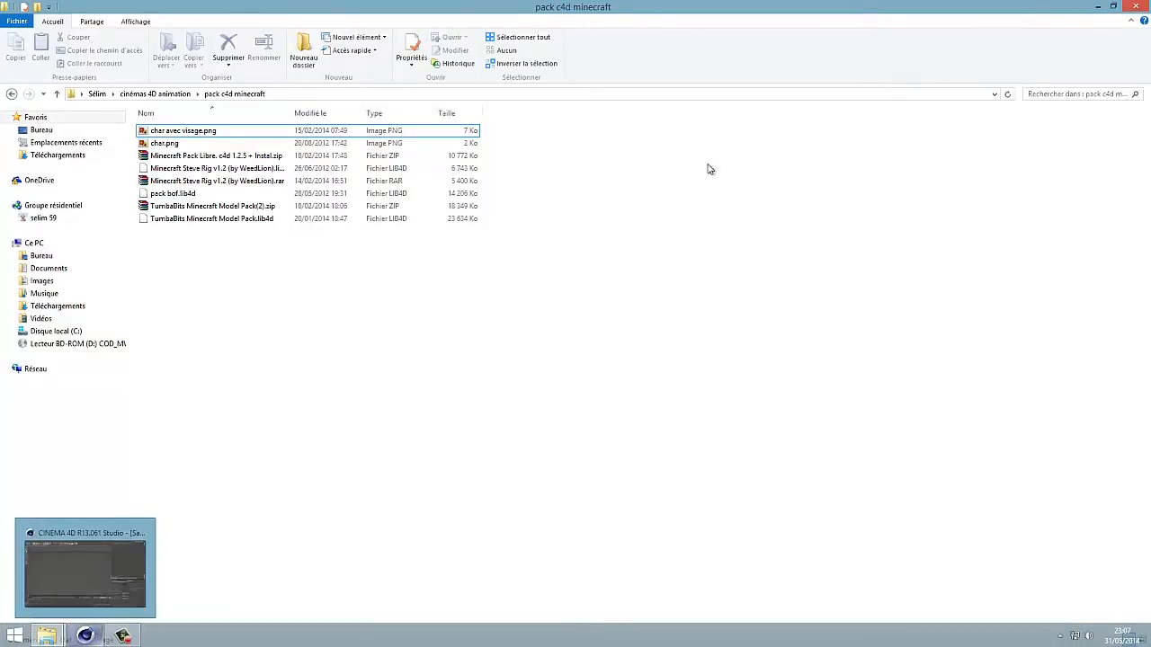
pyautogui.click(1113, 6)
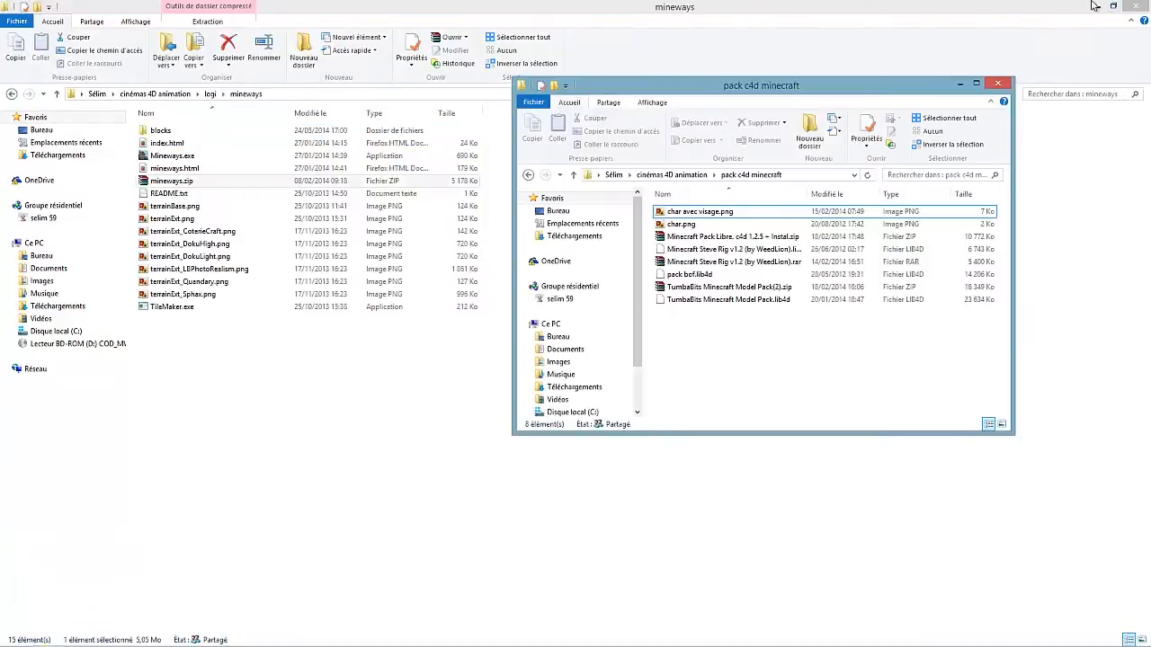
pyautogui.click(961, 84)
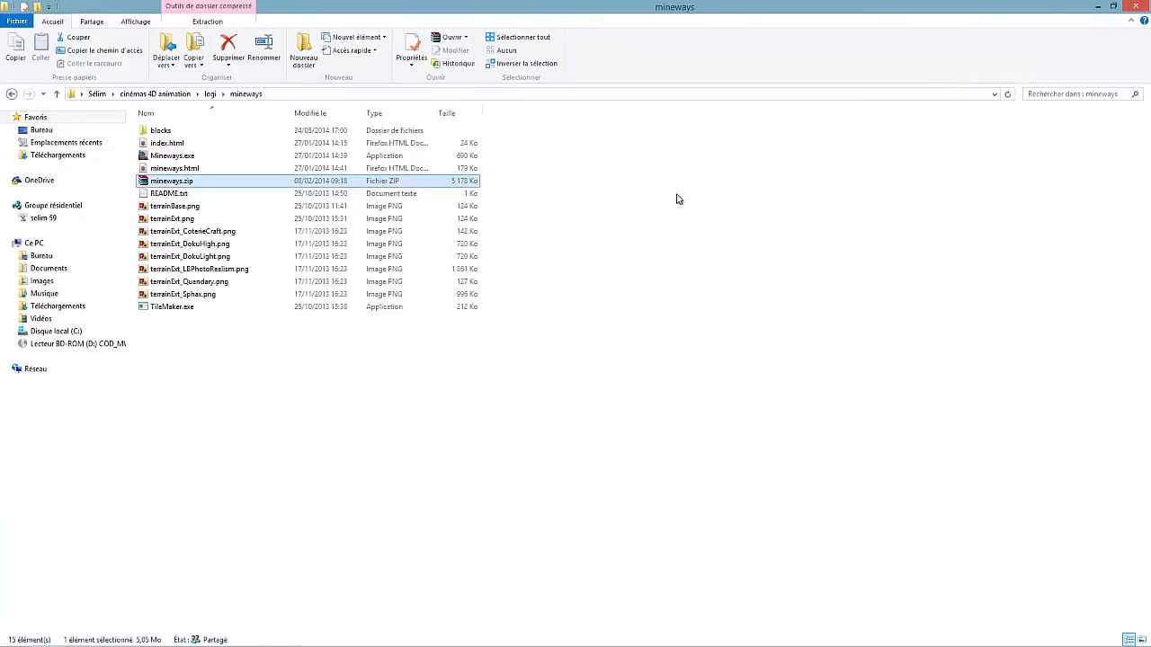
pyautogui.moveTo(47, 636)
pyautogui.click(189, 566)
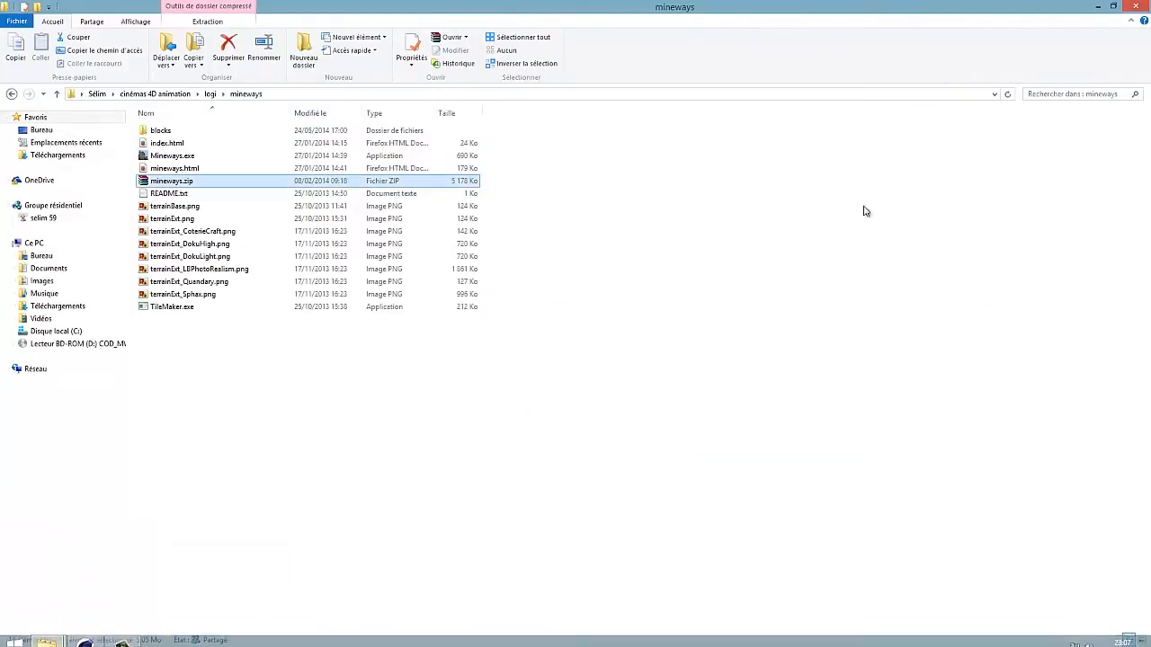
pyautogui.click(27, 638)
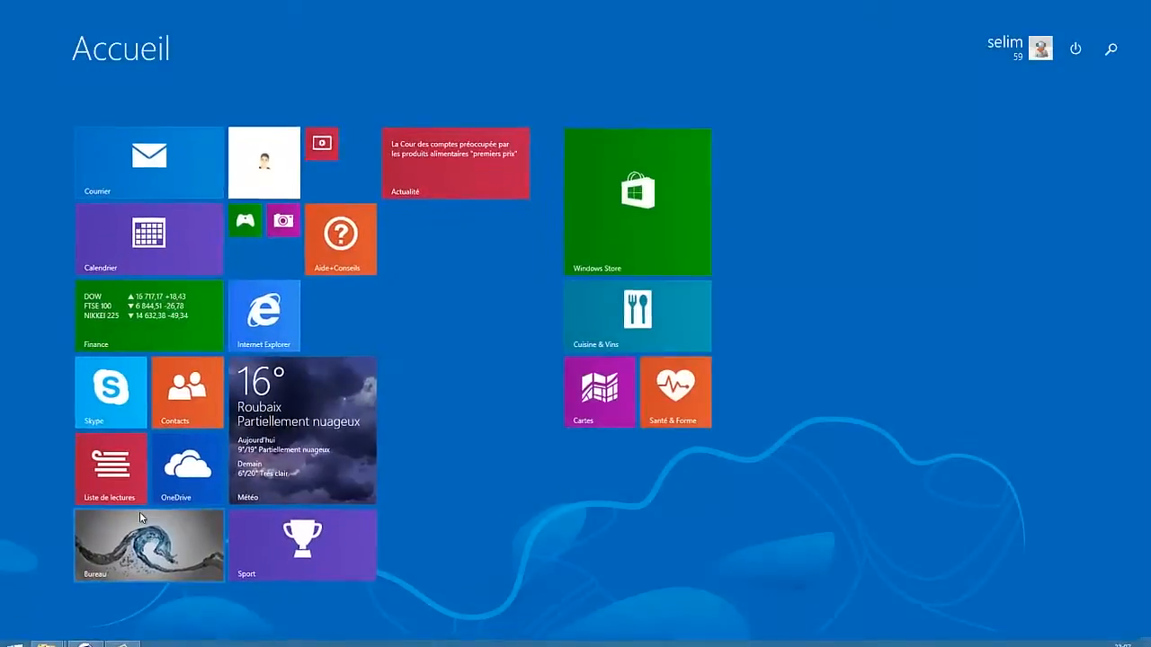
pyautogui.click(134, 539)
pyautogui.click(69, 573)
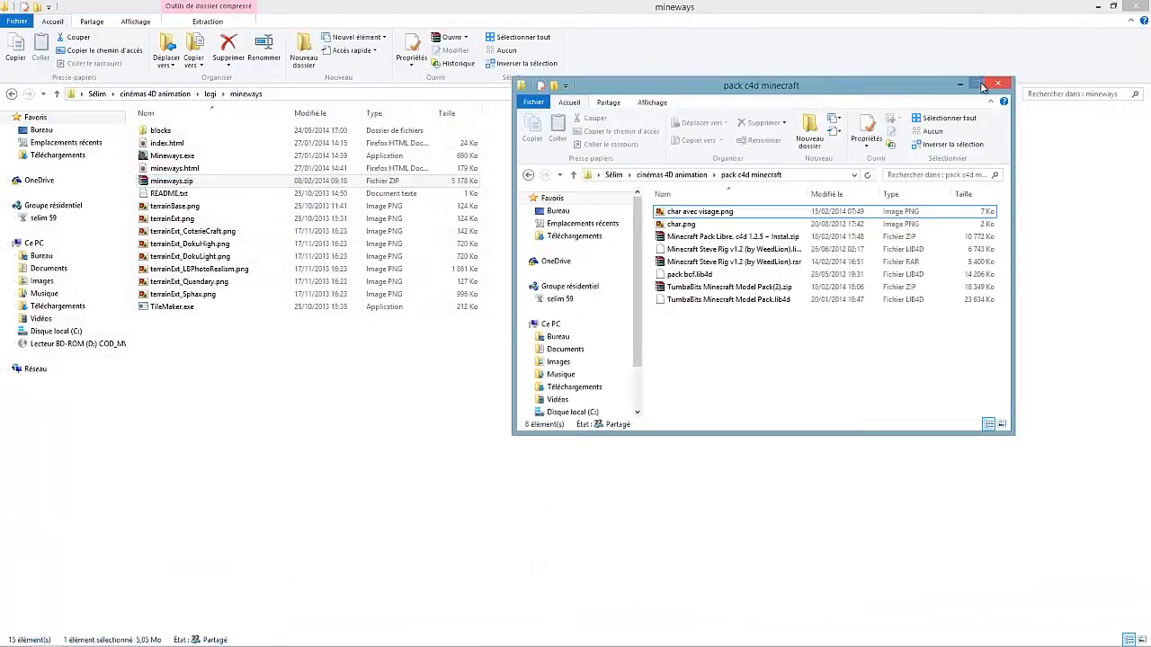
pyautogui.click(979, 84)
# Go to the Animation c4d rendu folder and view the rendered images, starting with coucher de soleil0058.jpg.
pyautogui.click(11, 94)
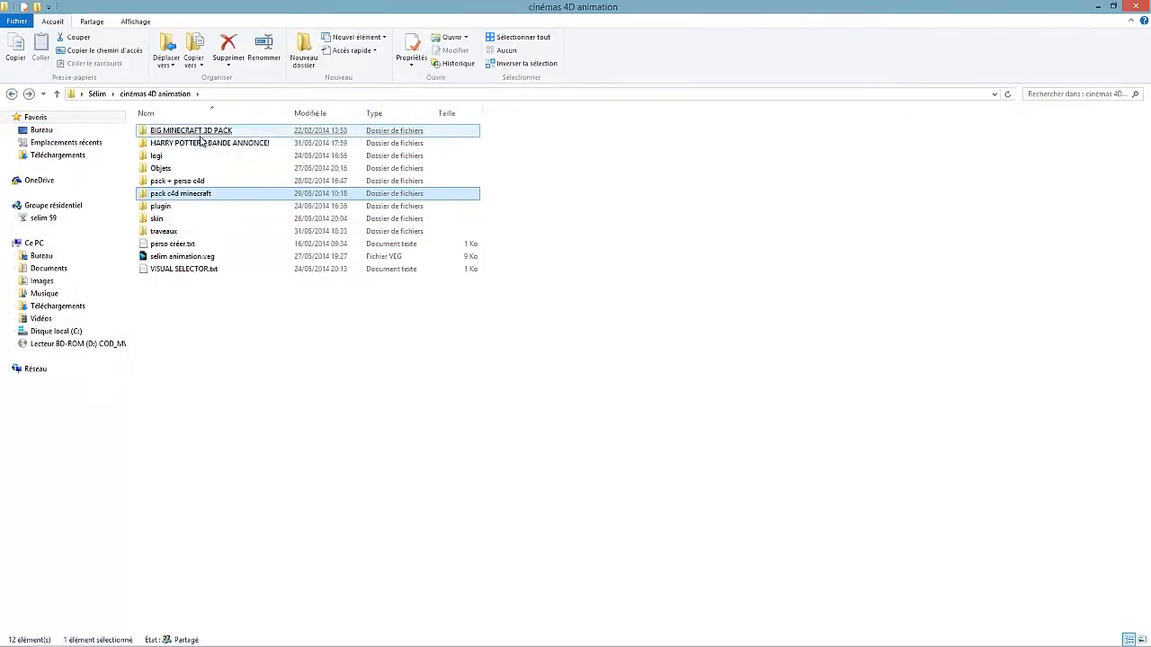
pyautogui.click(11, 94)
pyautogui.doubleClick(178, 142)
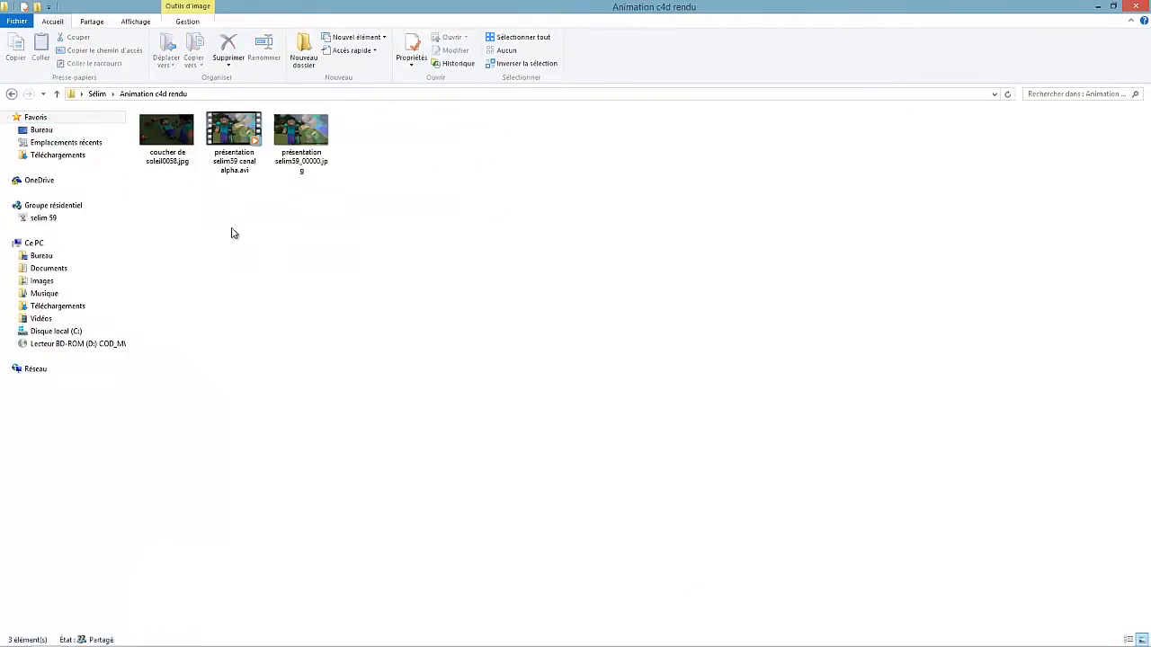
pyautogui.doubleClick(166, 135)
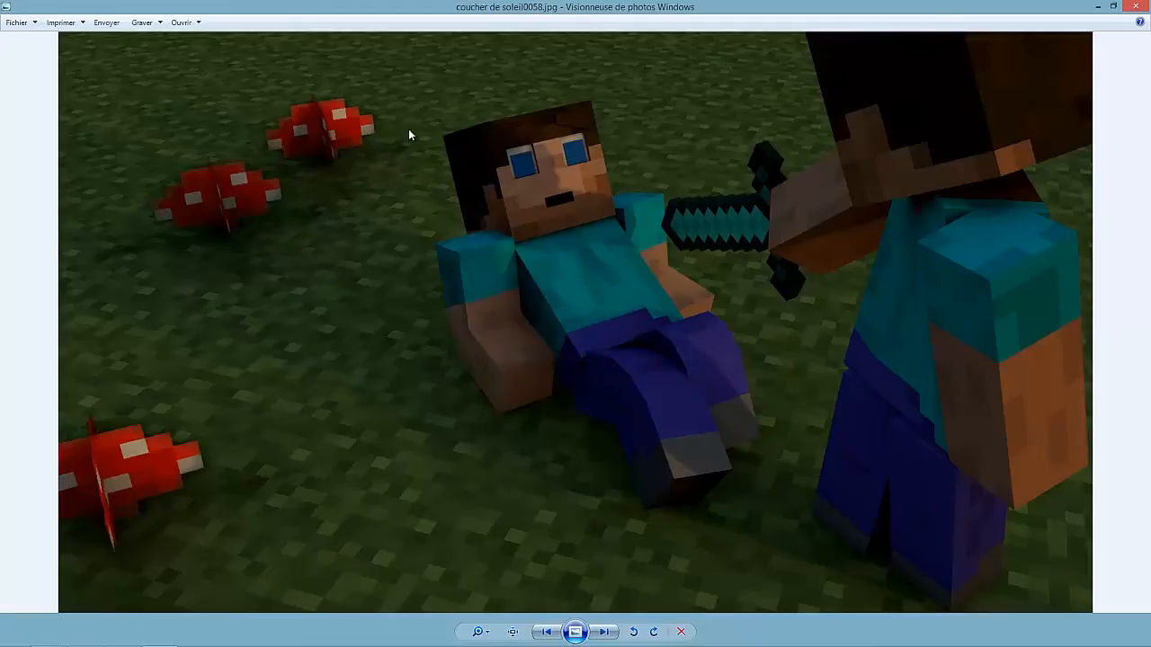
pyautogui.click(603, 631)
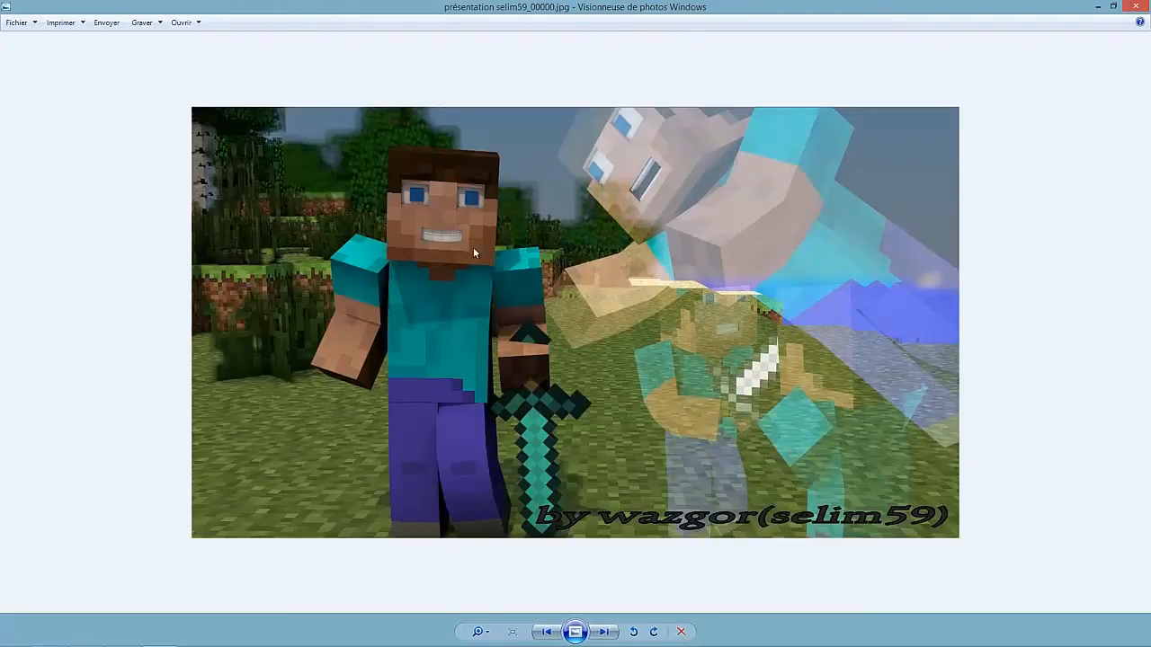
pyautogui.click(1138, 6)
pyautogui.click(344, 329)
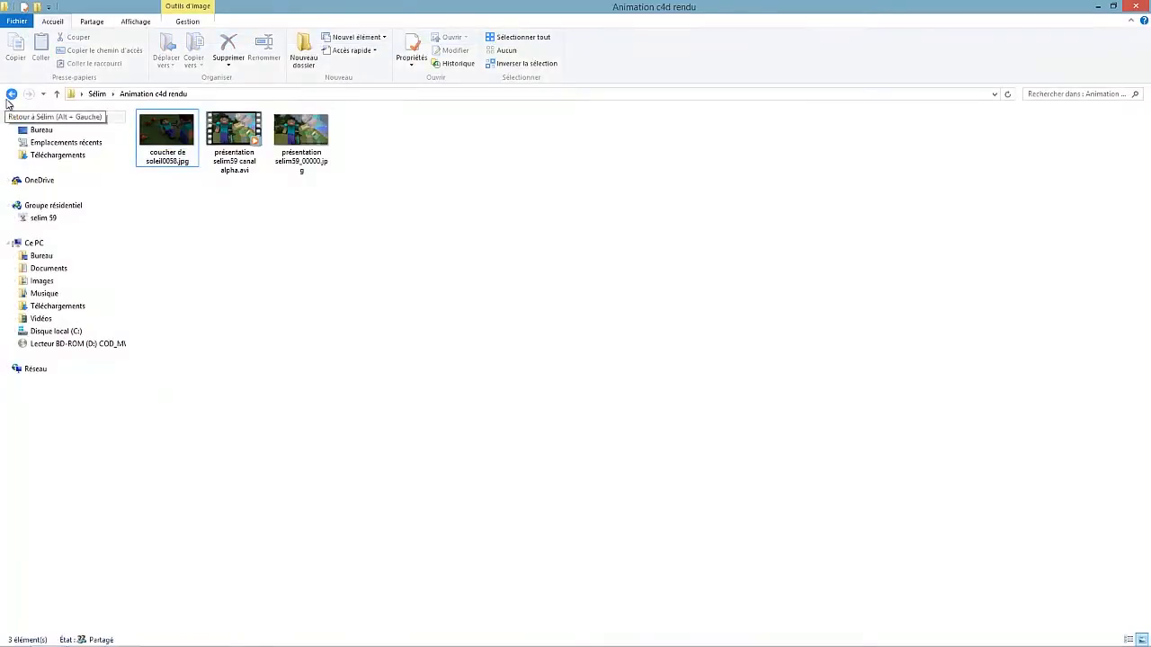
# Return to the mineways folder and launch Mineways.exe.
pyautogui.moveTo(46, 633)
pyautogui.click(76, 564)
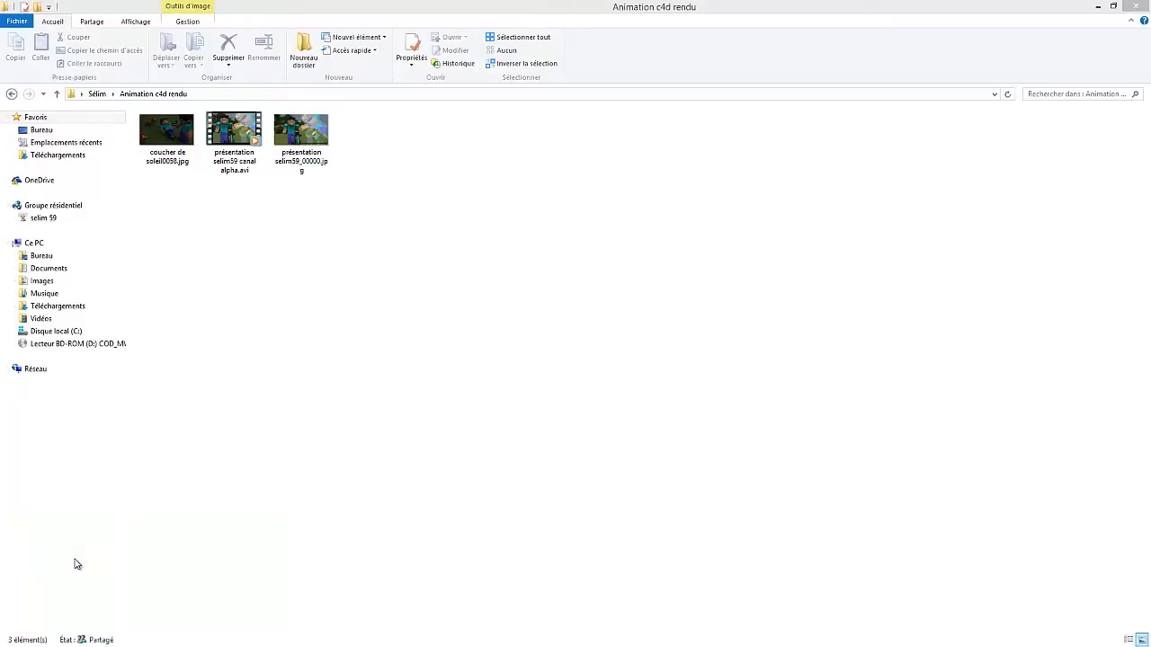
pyautogui.moveTo(47, 638)
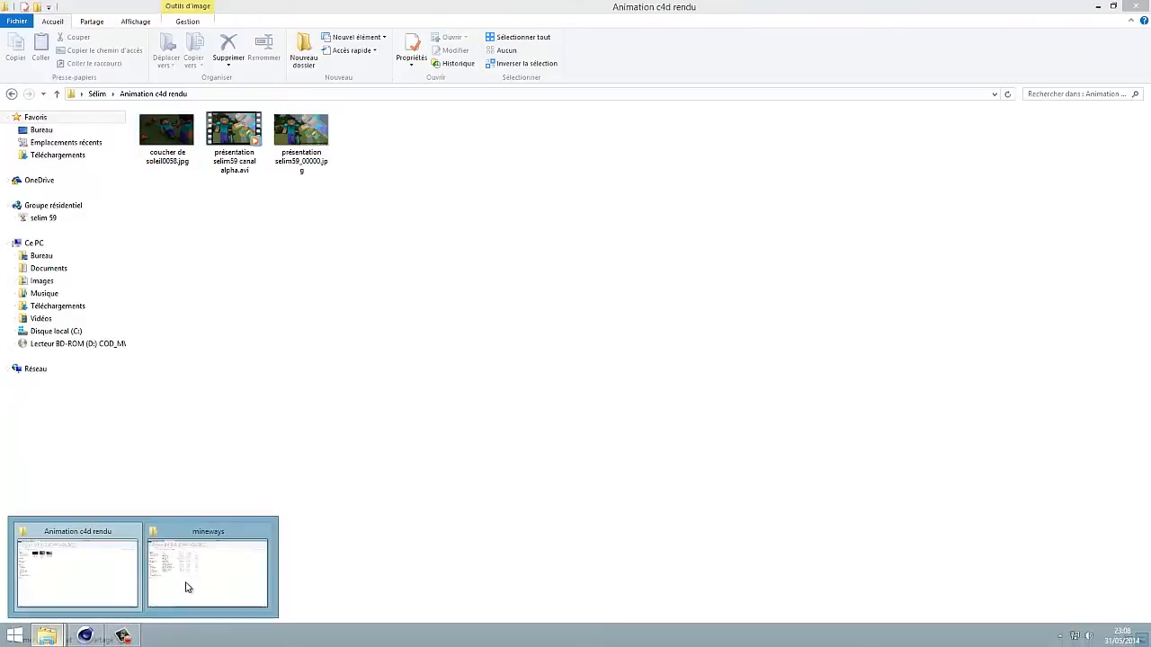
pyautogui.click(191, 581)
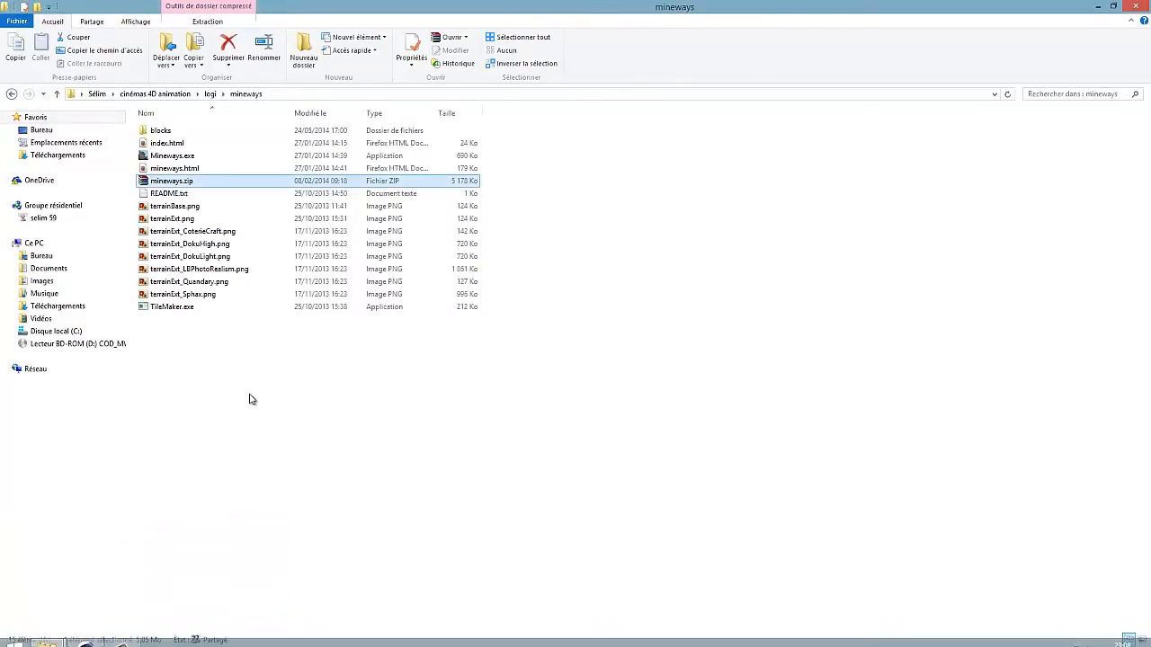
pyautogui.click(249, 497)
pyautogui.doubleClick(220, 157)
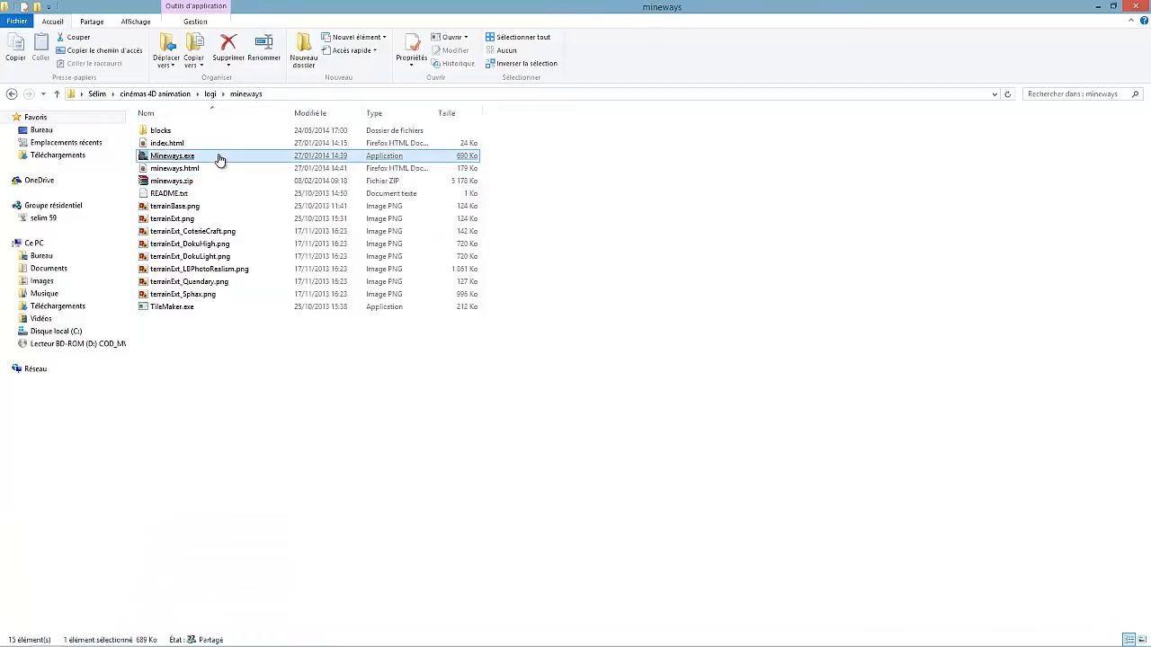
pyautogui.click(501, 115)
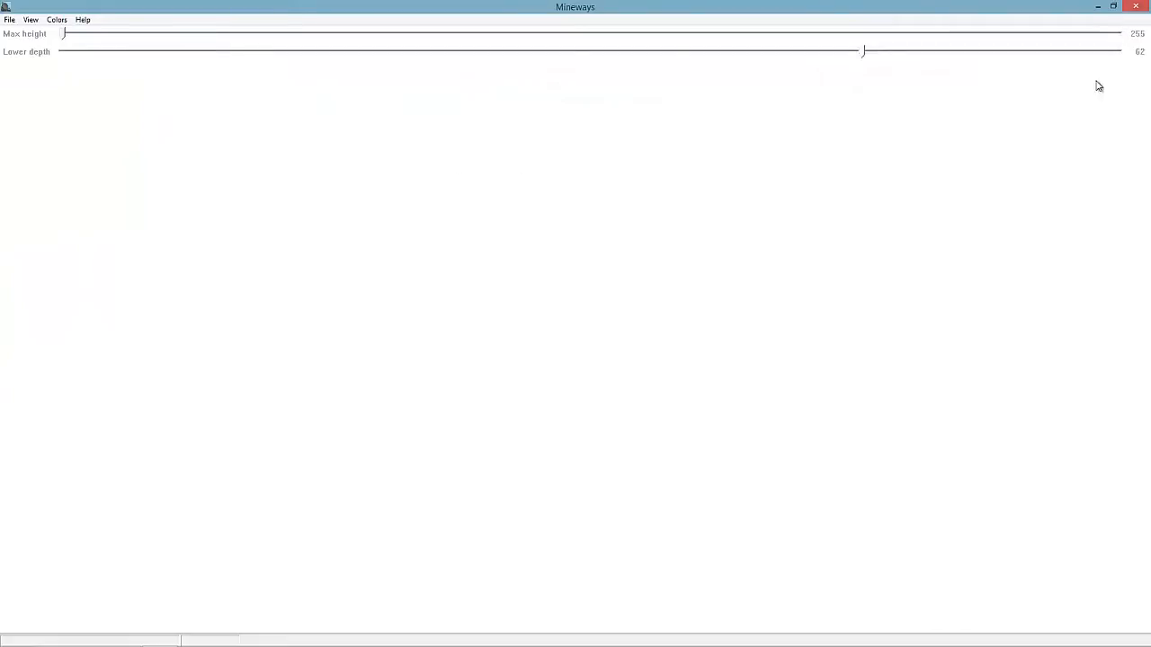
# Open the Minecraft world Wither in Mineways.
pyautogui.click(10, 20)
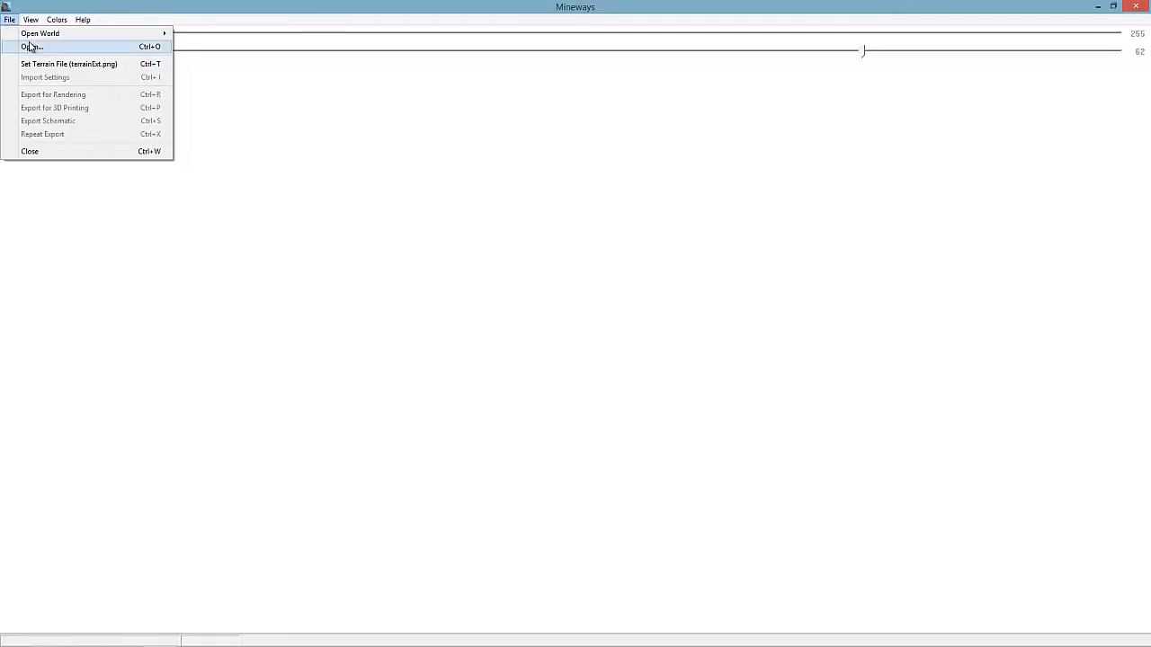
pyautogui.moveTo(31, 36)
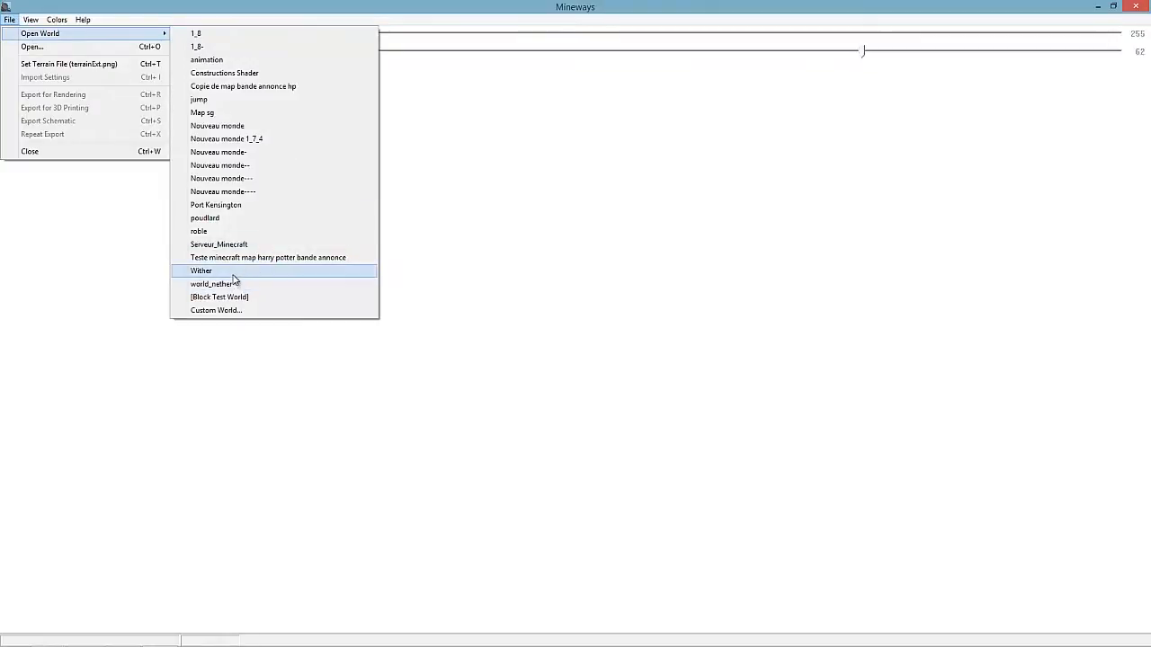
pyautogui.click(227, 272)
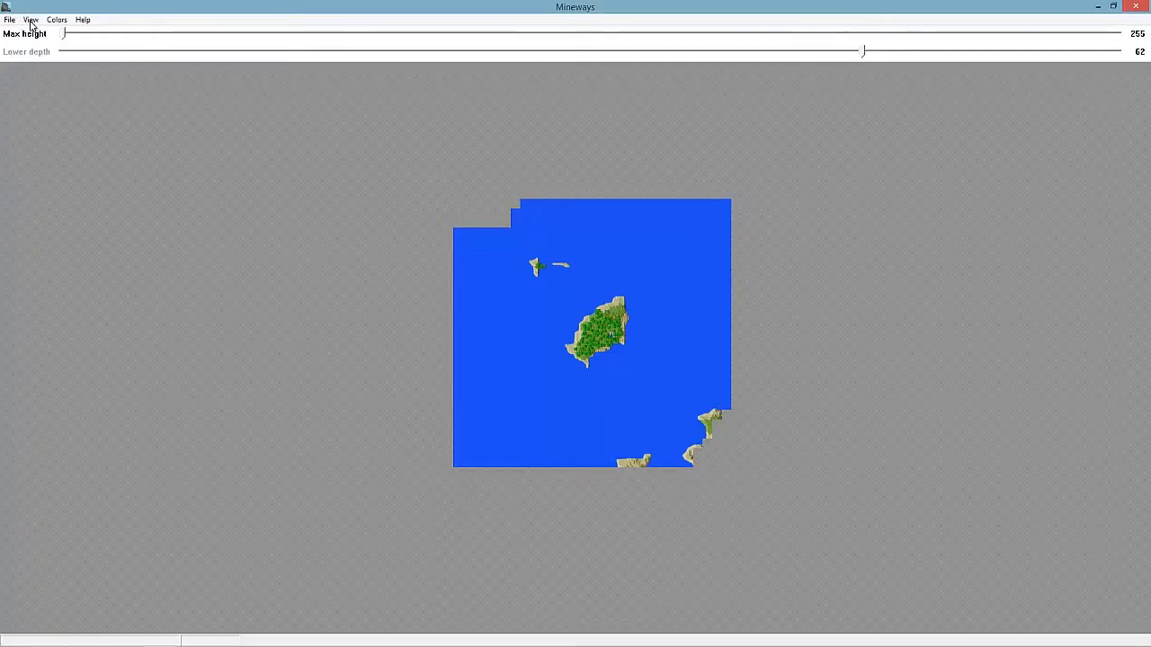
# Browse the Minecraft saves folder through the open-file dialog, enter the Wither world folder, and close the dialog.
pyautogui.click(7, 19)
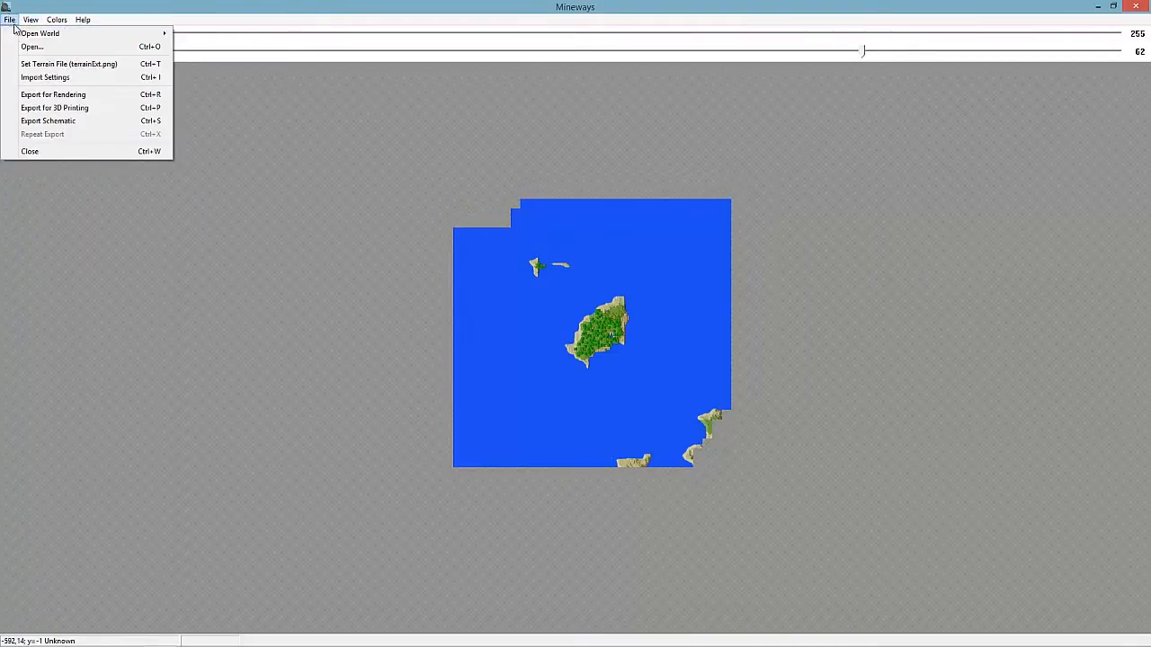
pyautogui.click(135, 48)
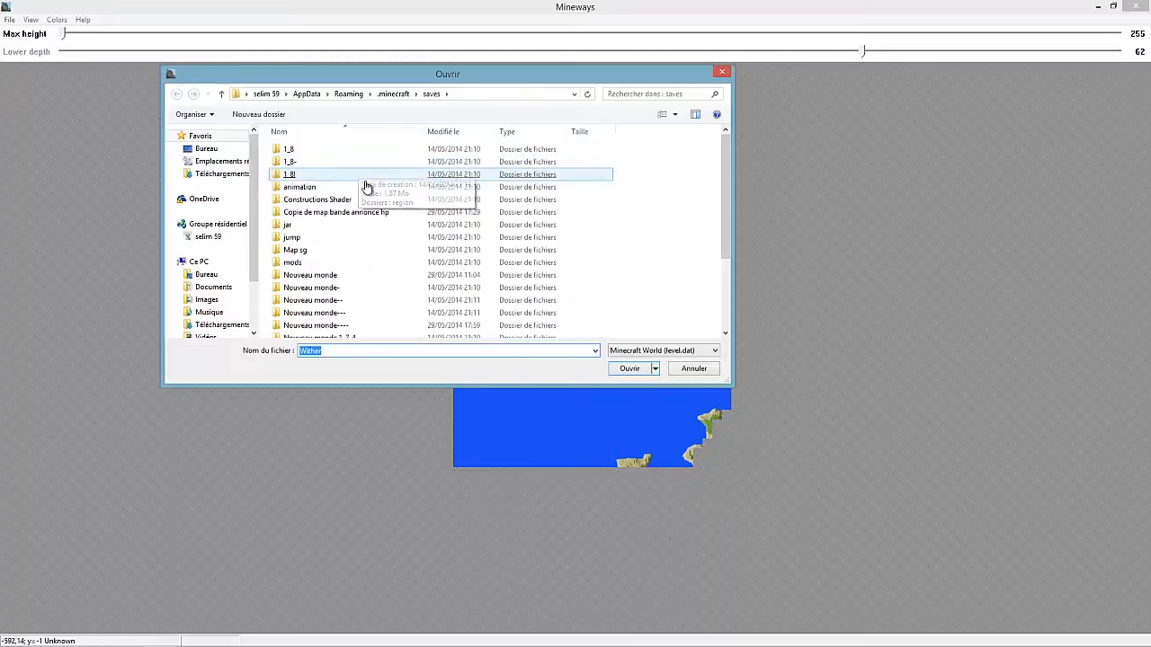
pyautogui.scroll(-2, 725, 224)
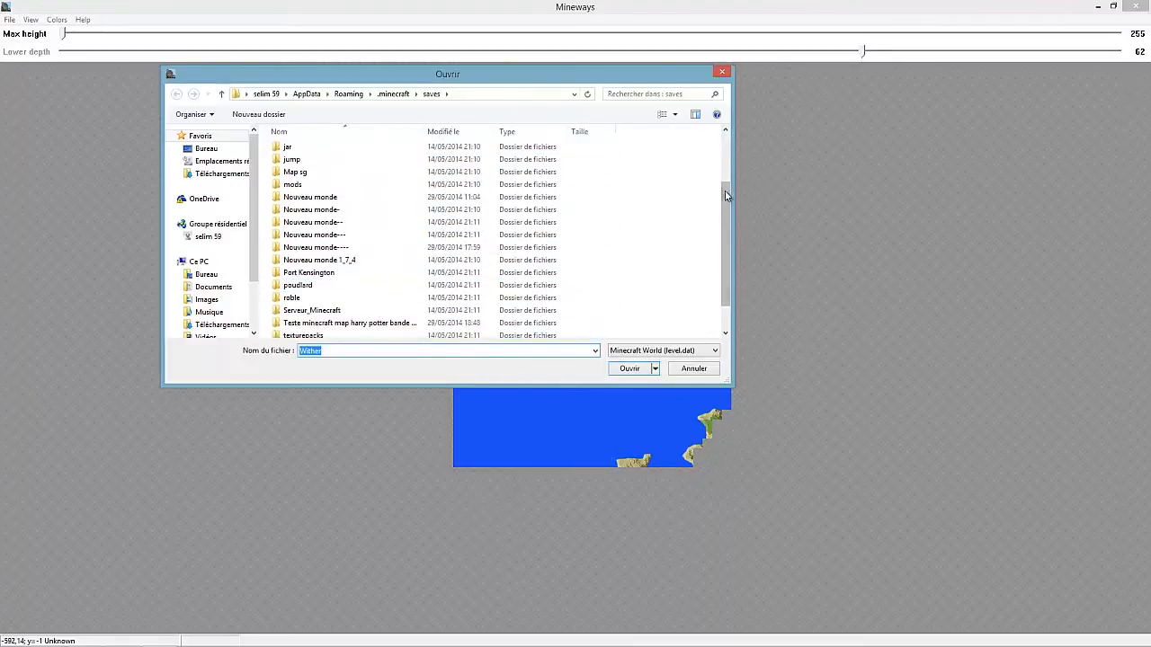
pyautogui.moveTo(727, 188); pyautogui.dragTo(729, 227)
pyautogui.doubleClick(358, 320)
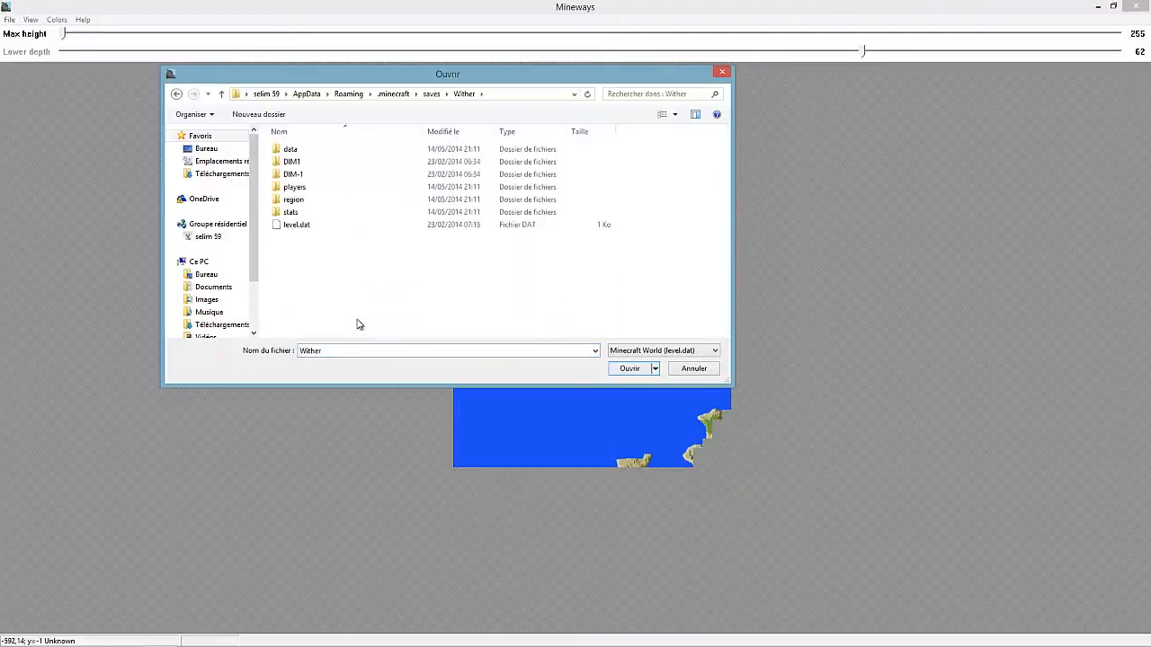
pyautogui.click(723, 71)
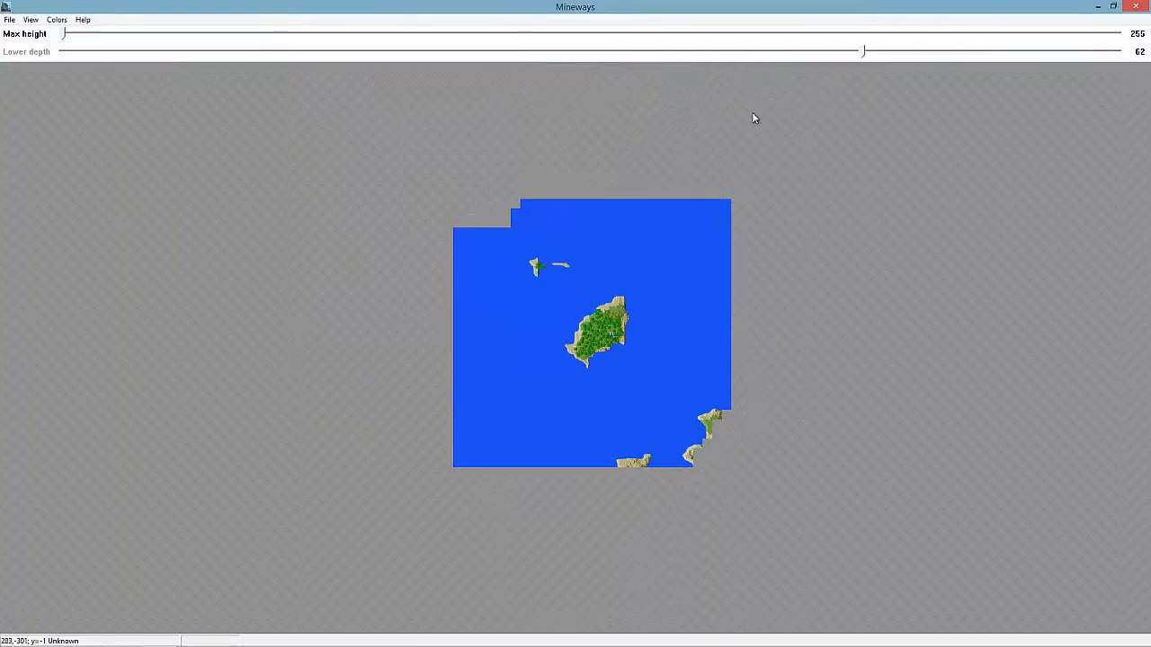
# Select a rectangular export area around the central island, from about X -113, Z 7 to X 121, Z 204.
pyautogui.scroll(5, 603, 275)
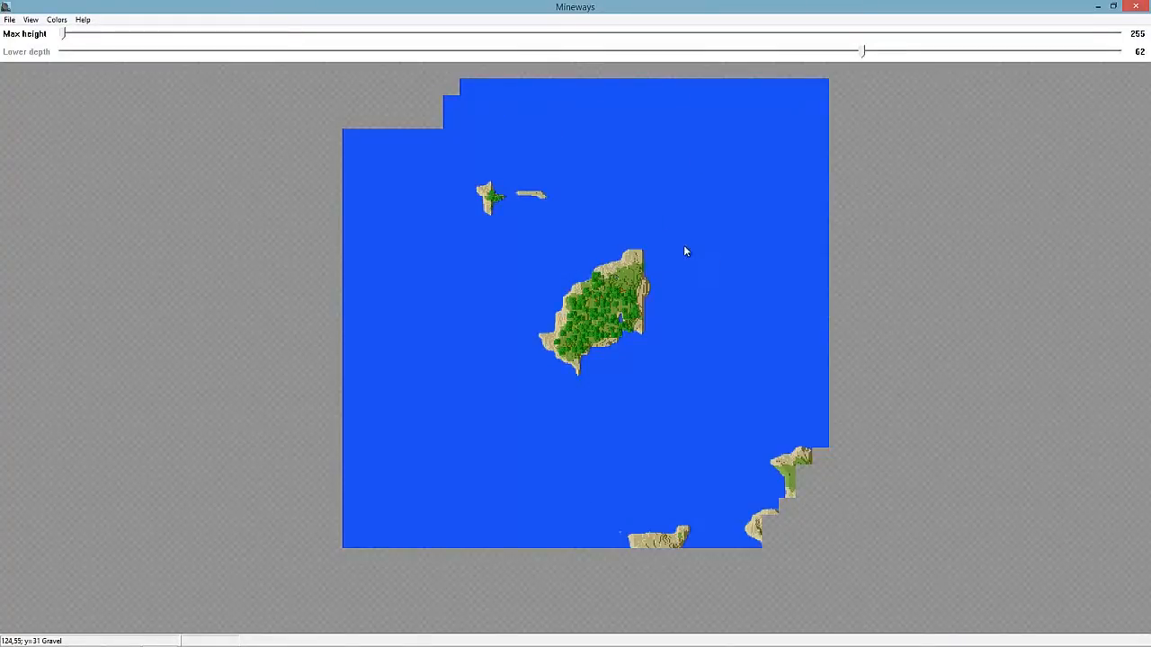
pyautogui.scroll(-3, 639, 227)
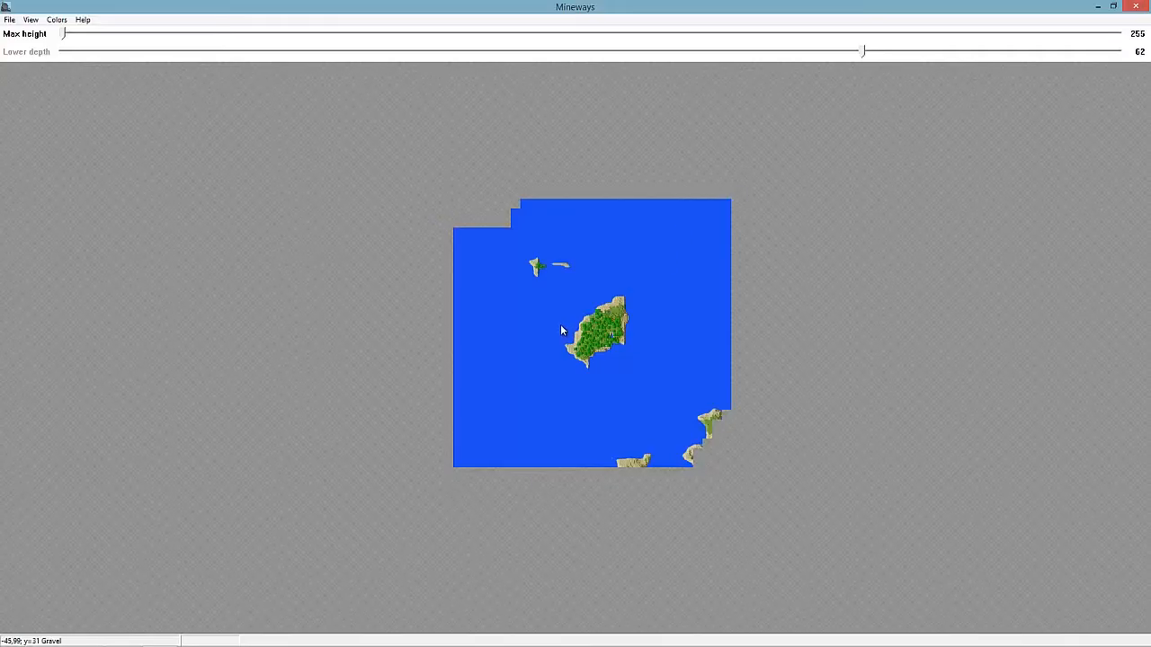
pyautogui.scroll(3, 561, 329)
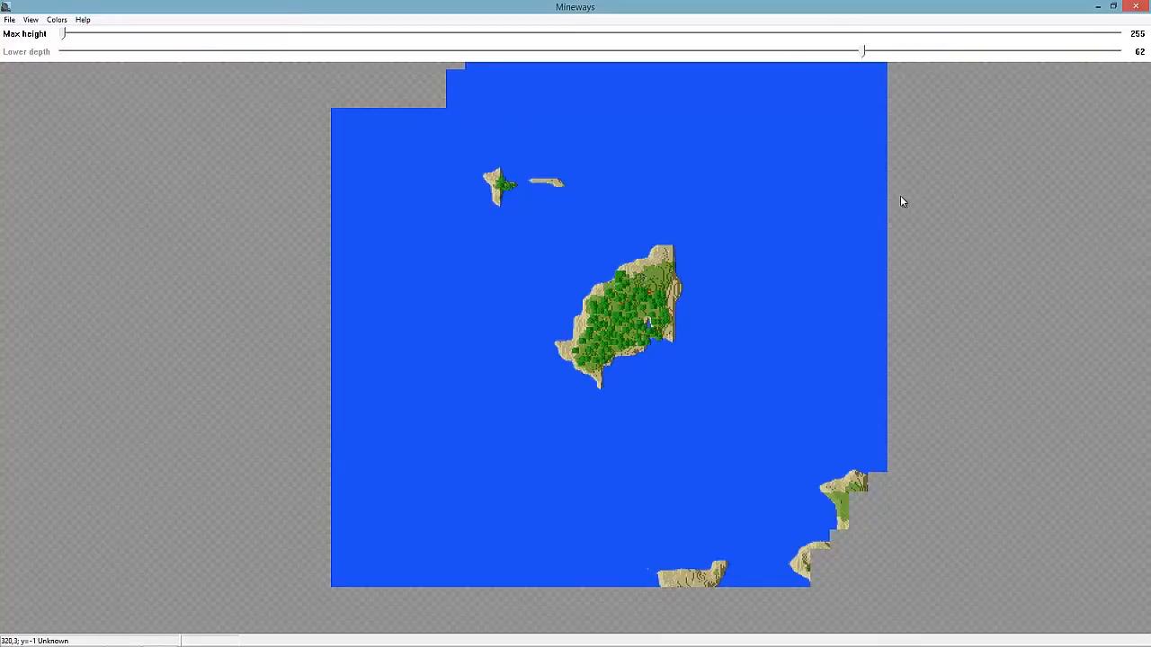
pyautogui.scroll(-3, 739, 259)
pyautogui.scroll(3, 665, 288)
pyautogui.moveTo(745, 194); pyautogui.dragTo(466, 439, button='right')
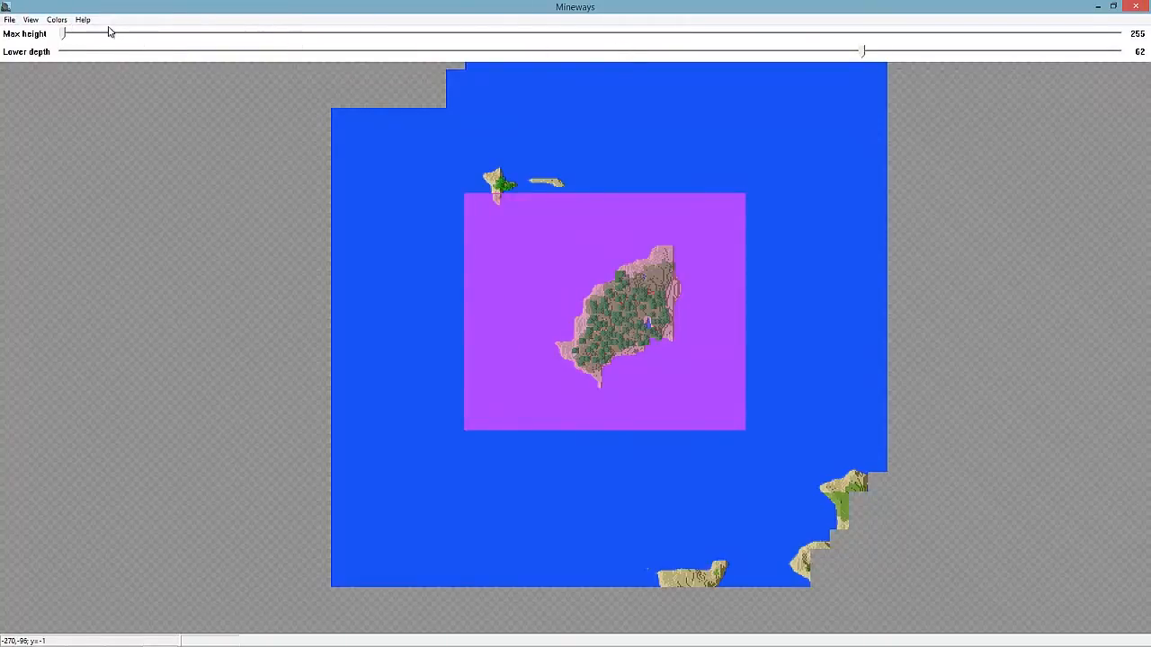
# Export the selected area for rendering as an absolute Wavefront OBJ named tuto2 in the map folder, keeping the proposed export options.
pyautogui.click(9, 19)
pyautogui.moveTo(30, 19)
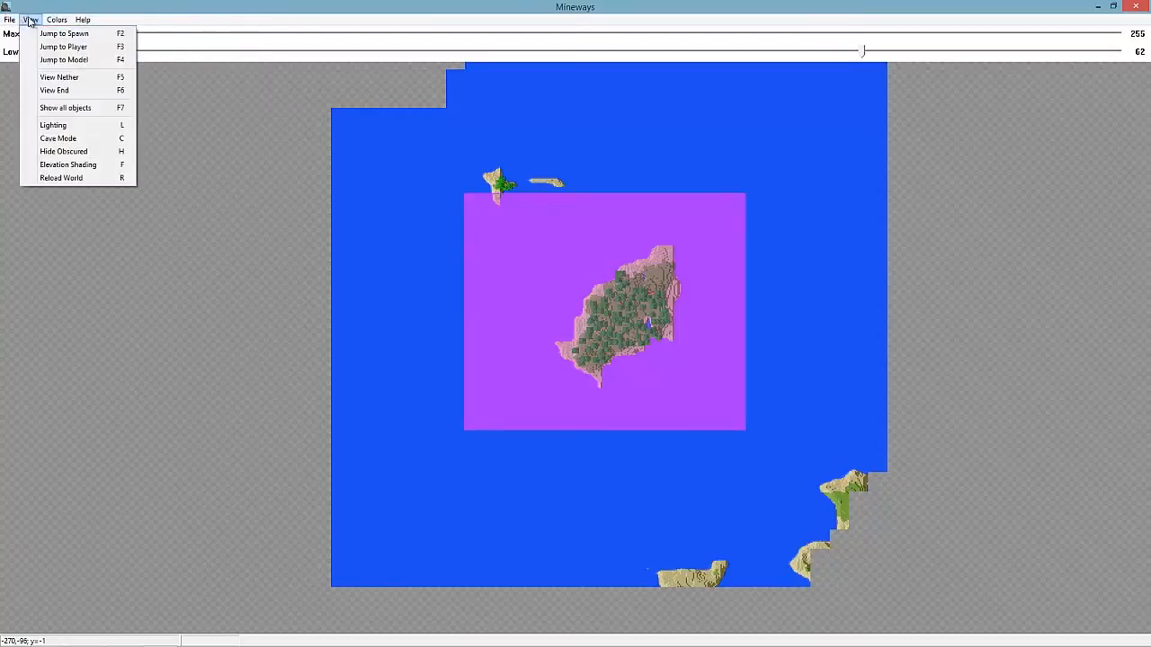
pyautogui.click(43, 94)
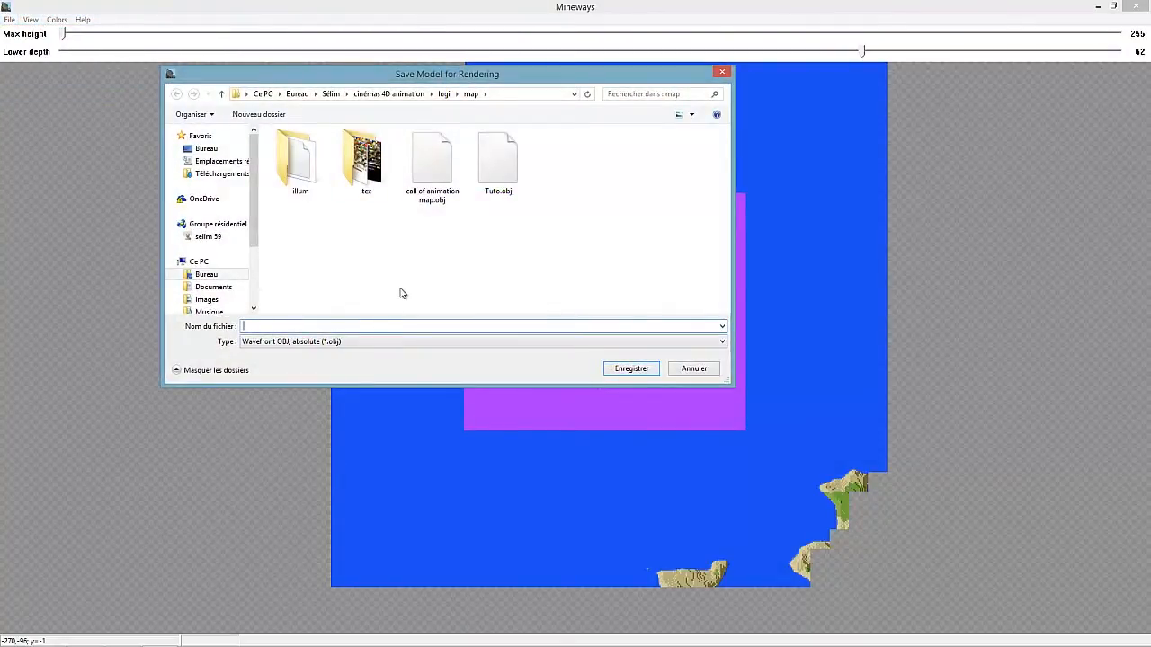
pyautogui.write('tuto2')
pyautogui.click(632, 370)
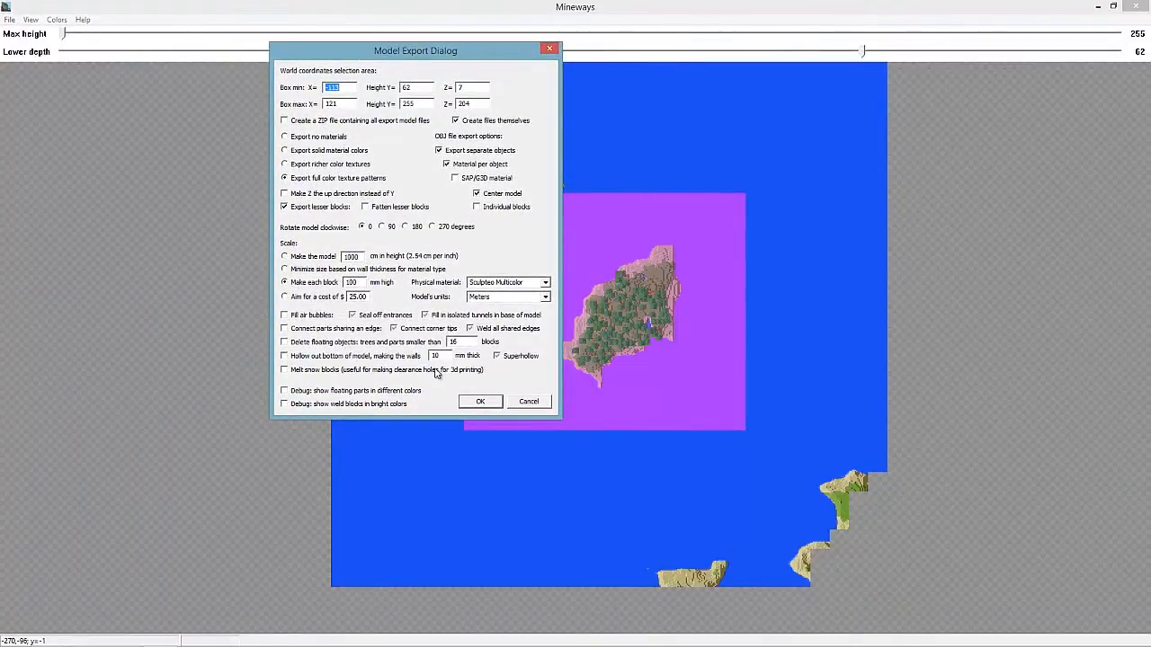
pyautogui.moveTo(382, 55); pyautogui.dragTo(249, 68)
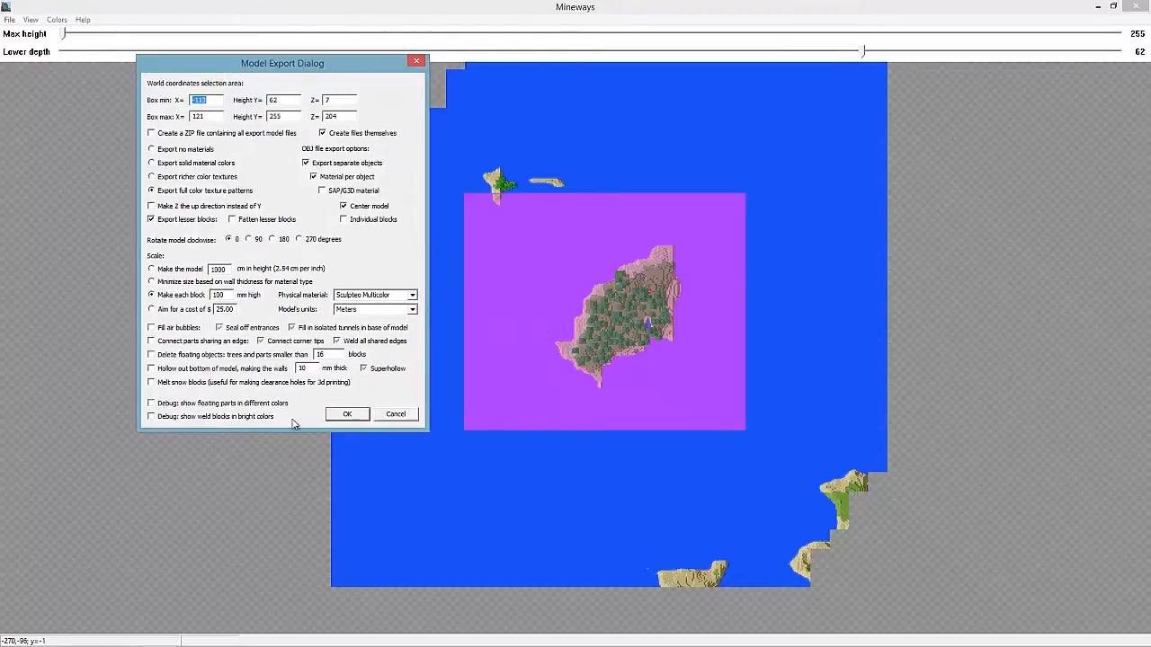
pyautogui.click(345, 415)
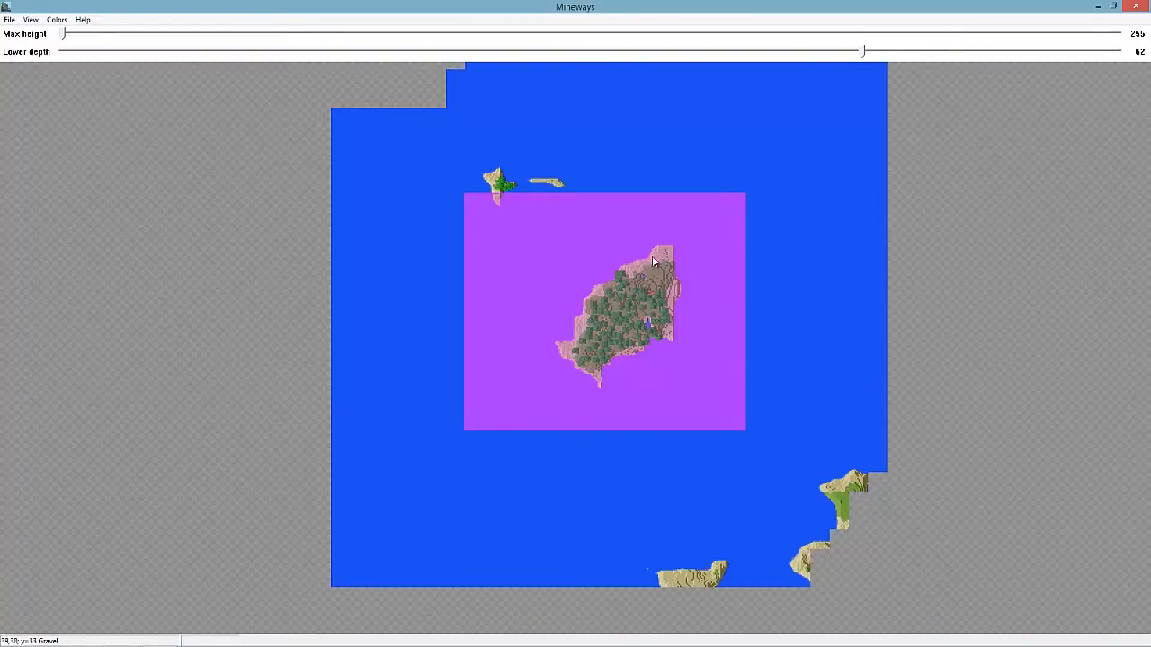
# Close Mineways and take a brief look at the empty Cinema 4D project.
pyautogui.scroll(-2, 653, 275)
pyautogui.scroll(2, 566, 274)
pyautogui.scroll(-2, 493, 255)
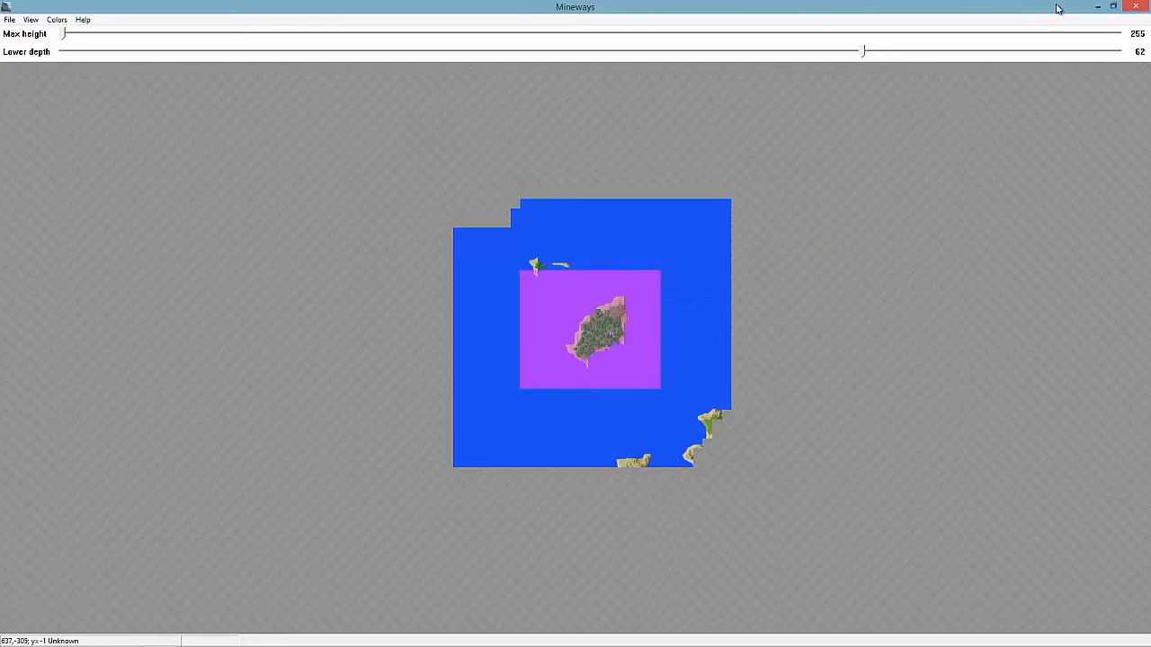
pyautogui.click(1138, 6)
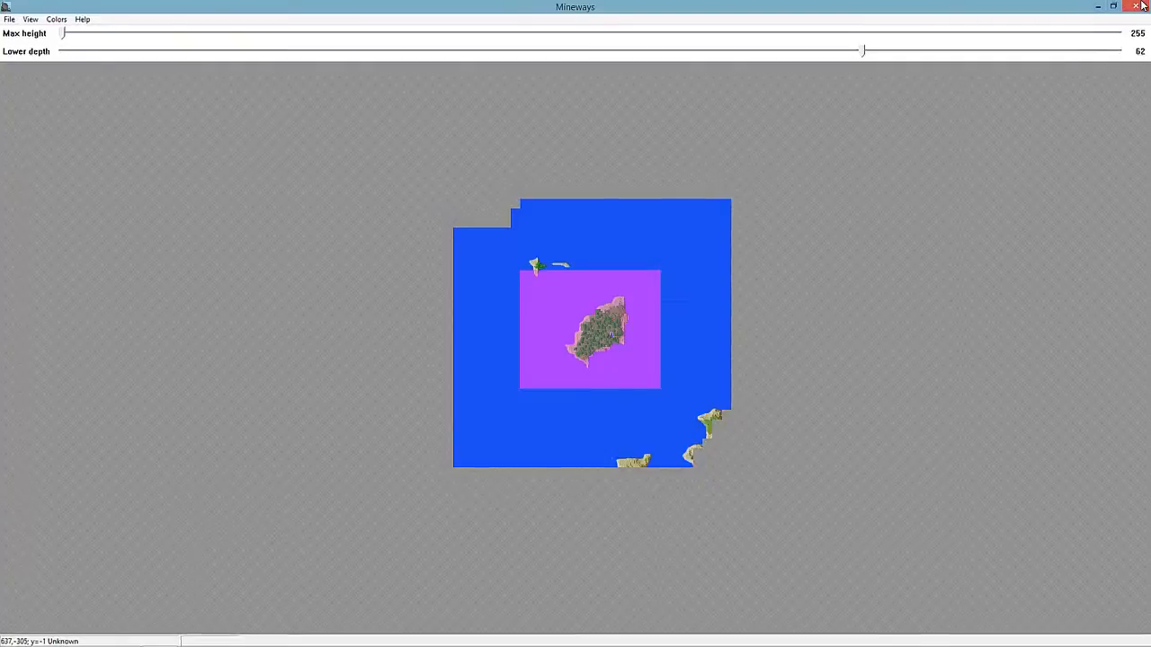
pyautogui.click(442, 403)
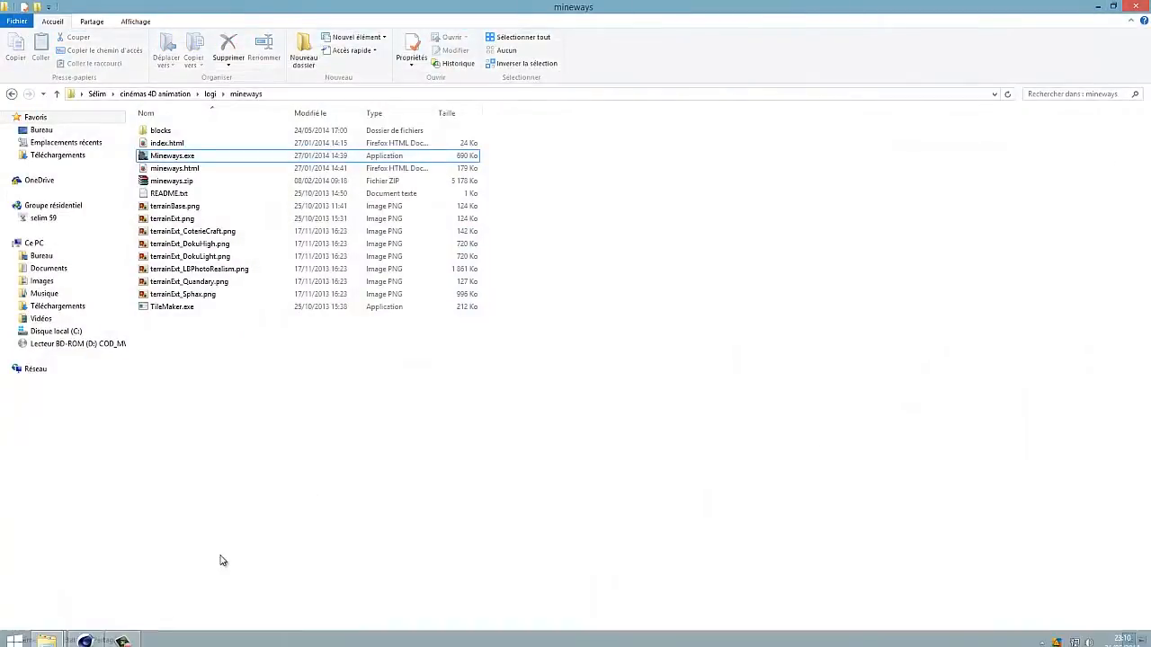
pyautogui.click(87, 634)
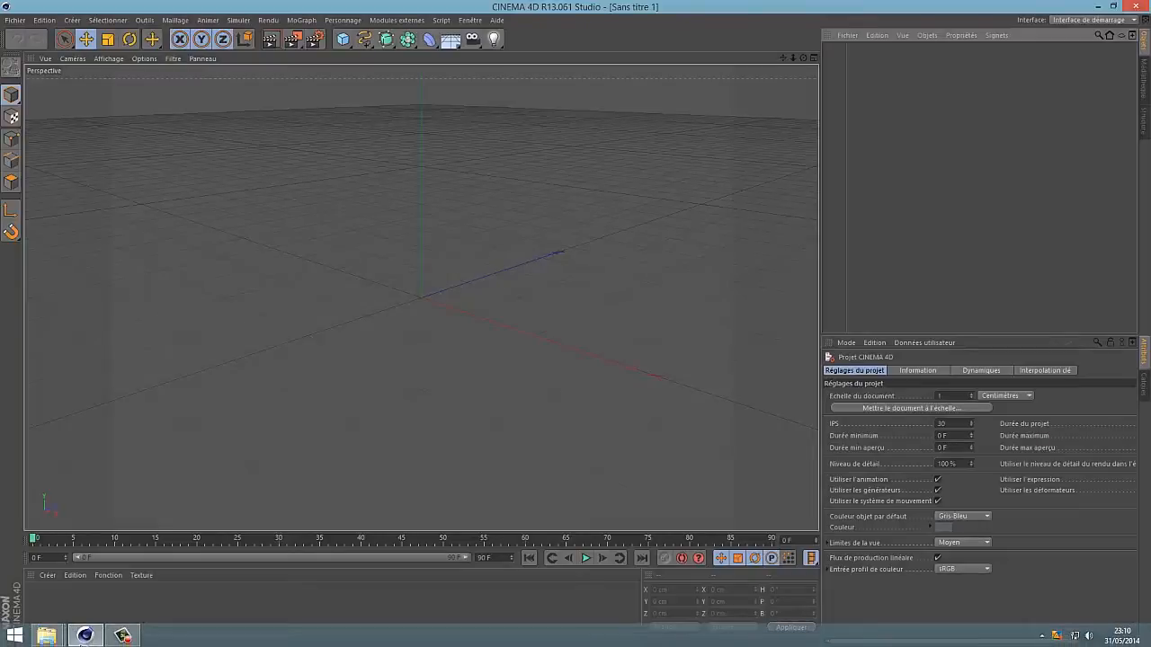
pyautogui.click(85, 635)
# Return to the file explorer and open the tuto folder inside traveaux\Animation to view its files.
pyautogui.click(46, 635)
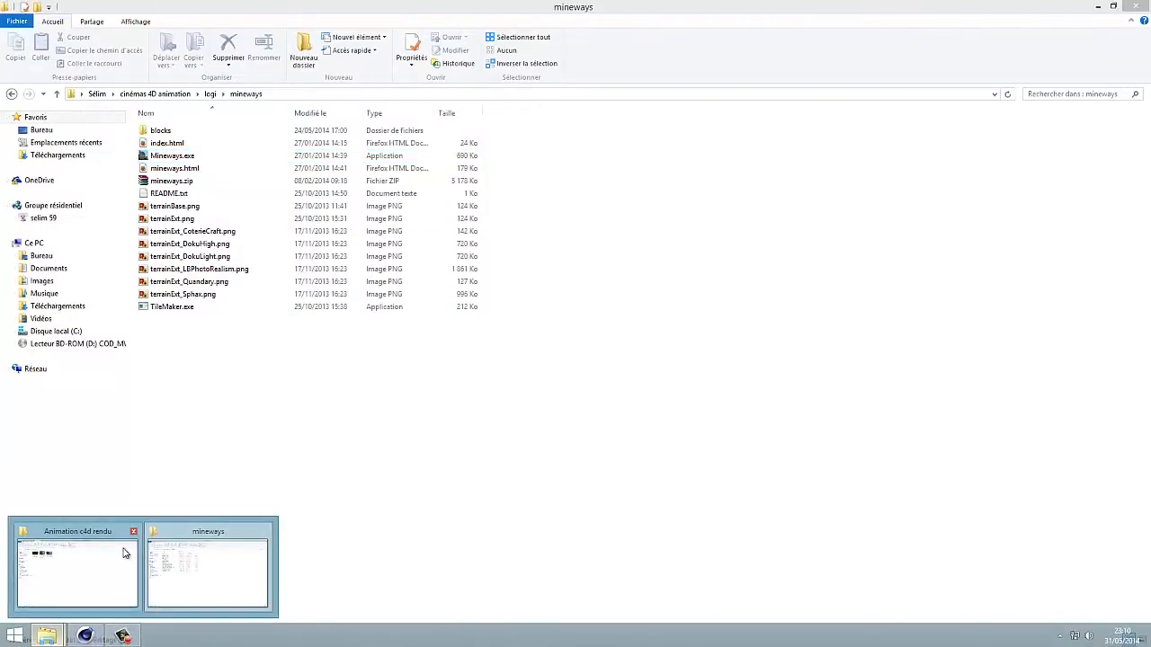
pyautogui.click(123, 553)
pyautogui.click(11, 94)
pyautogui.click(200, 207)
pyautogui.doubleClick(200, 207)
pyautogui.doubleClick(188, 228)
pyautogui.click(200, 145)
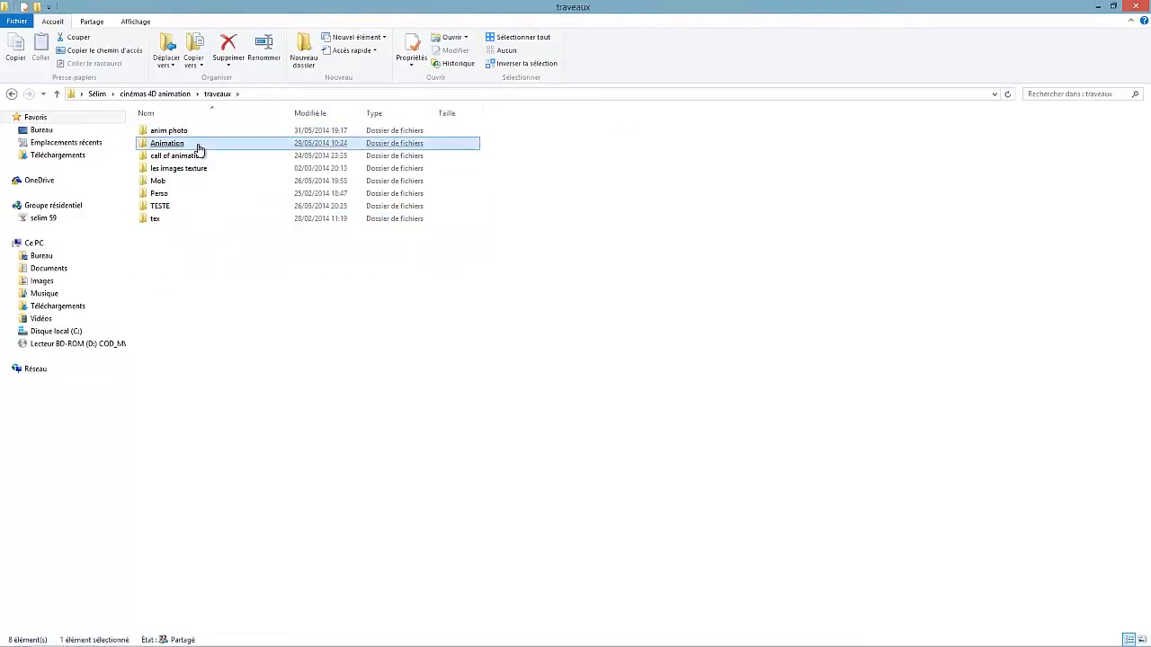
pyautogui.doubleClick(200, 145)
pyautogui.doubleClick(195, 144)
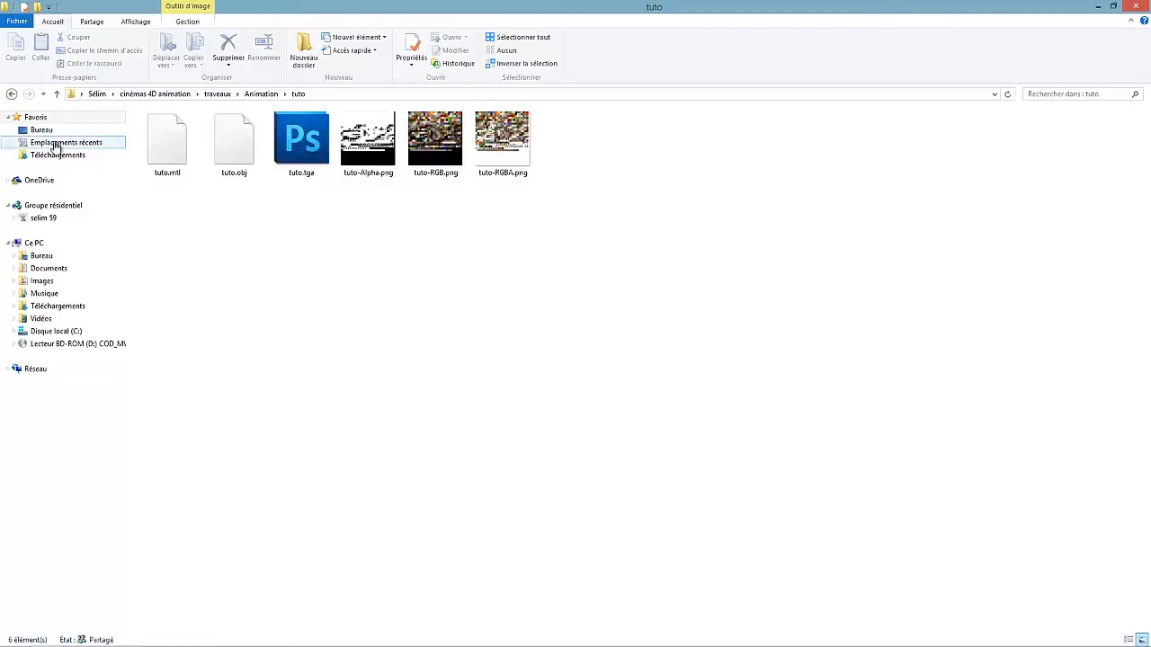
pyautogui.moveTo(85, 646)
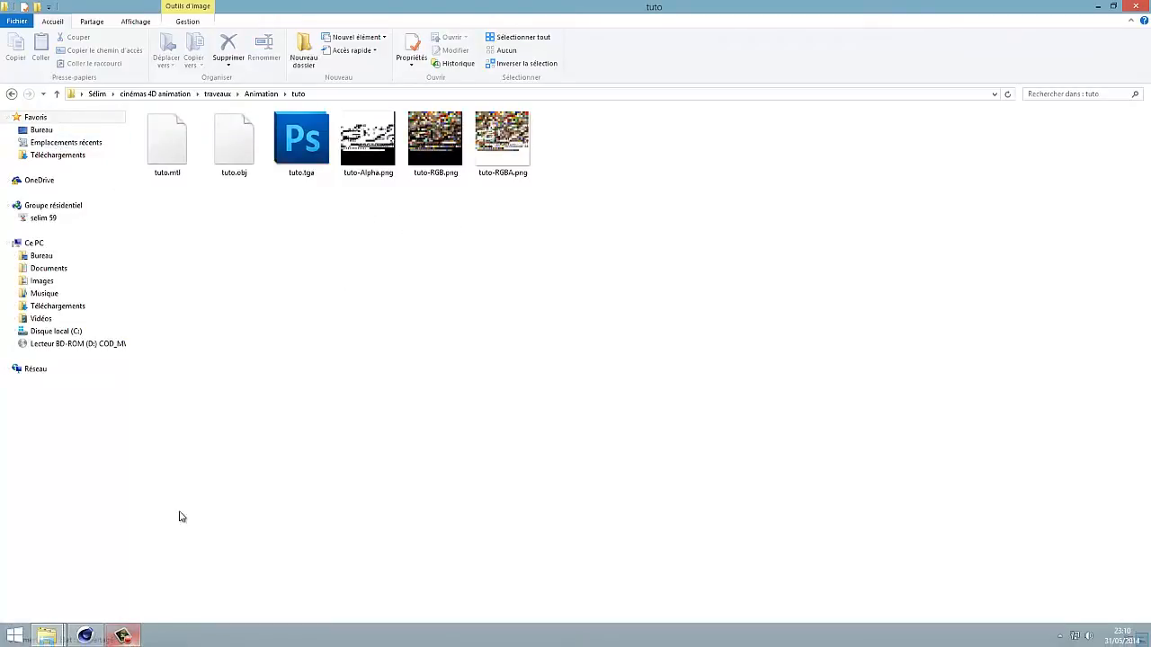
# Check the call of animation and TESTE folders in traveaux, and reopen the Animation\tuto folder.
pyautogui.click(11, 94)
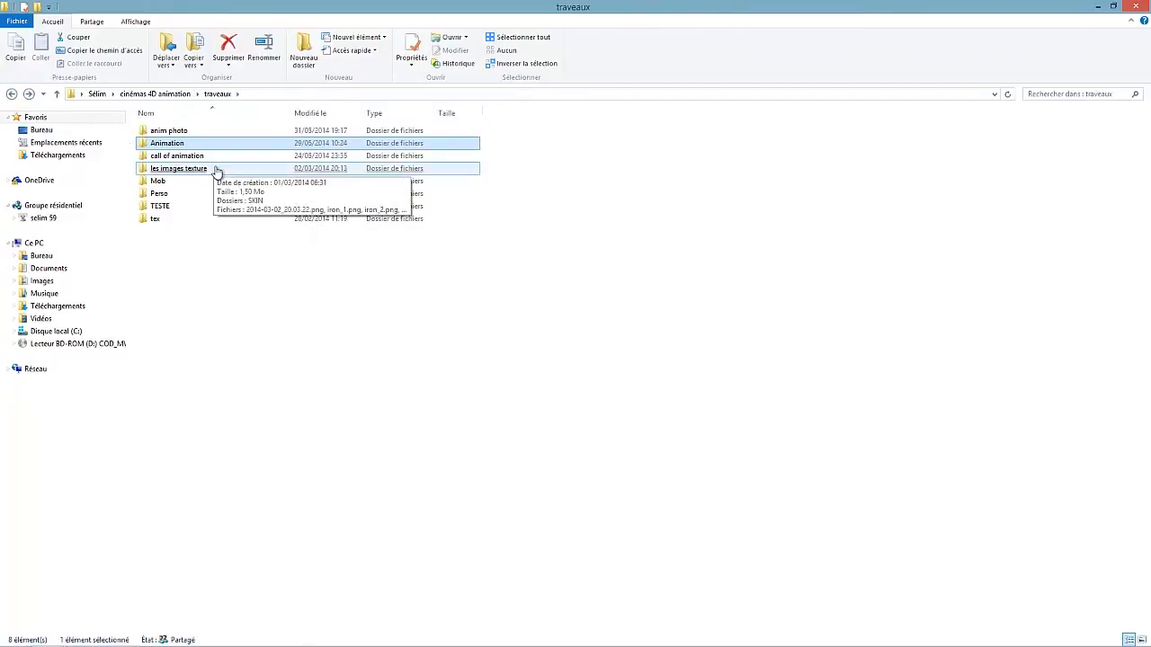
pyautogui.doubleClick(214, 157)
pyautogui.click(12, 94)
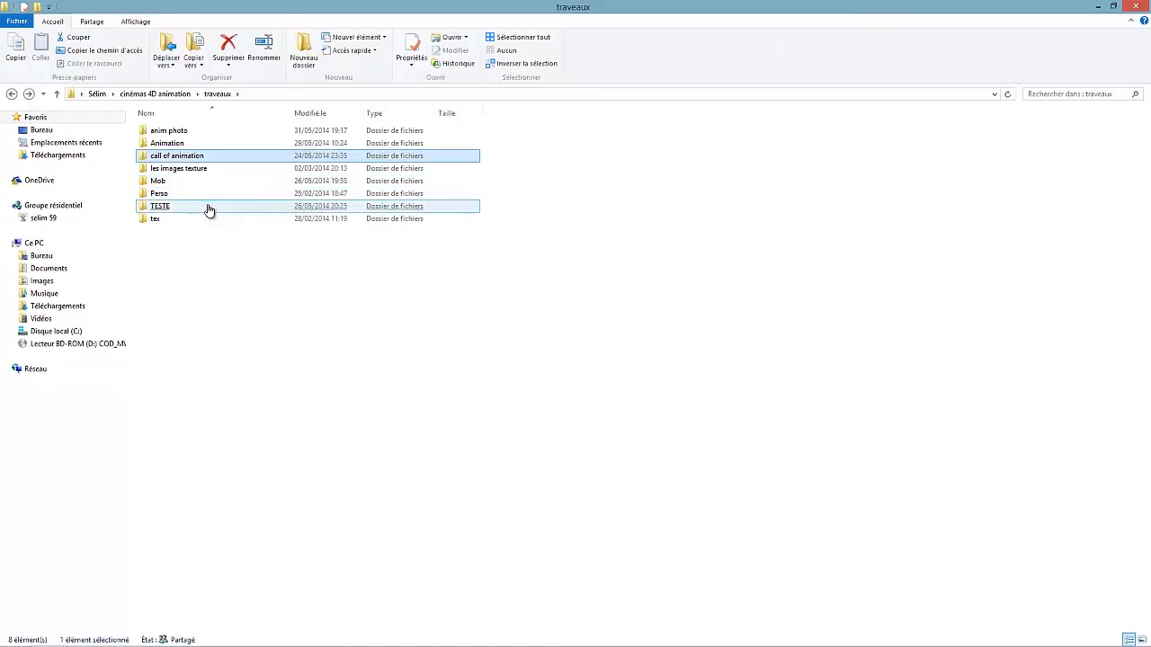
pyautogui.doubleClick(210, 208)
pyautogui.click(11, 94)
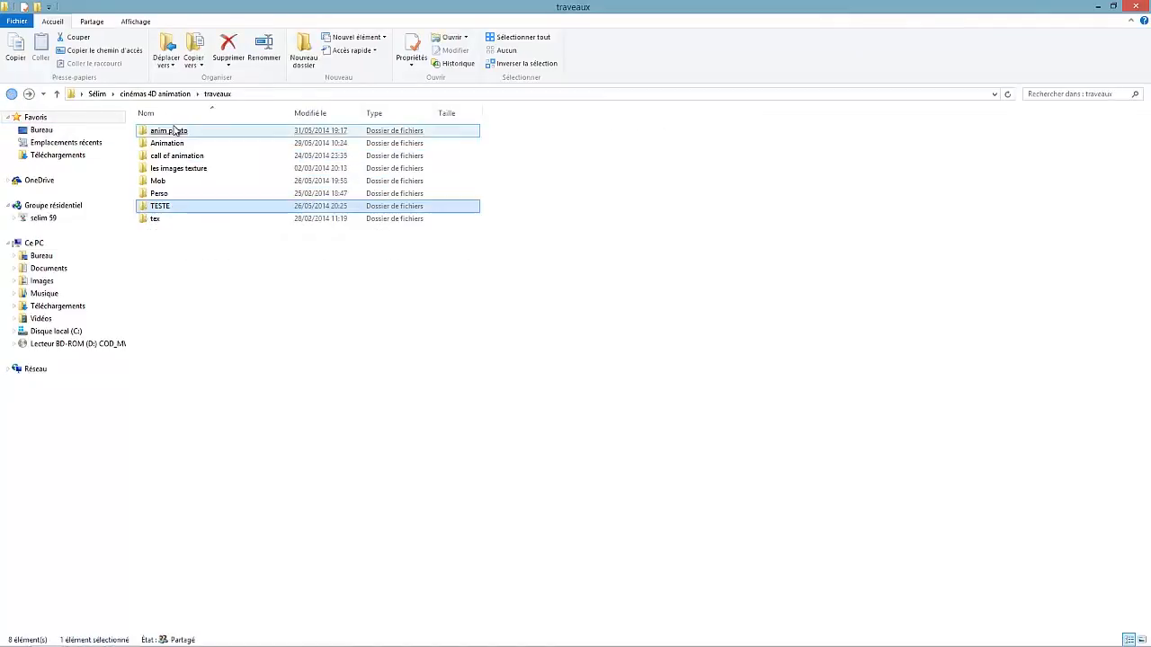
pyautogui.doubleClick(175, 144)
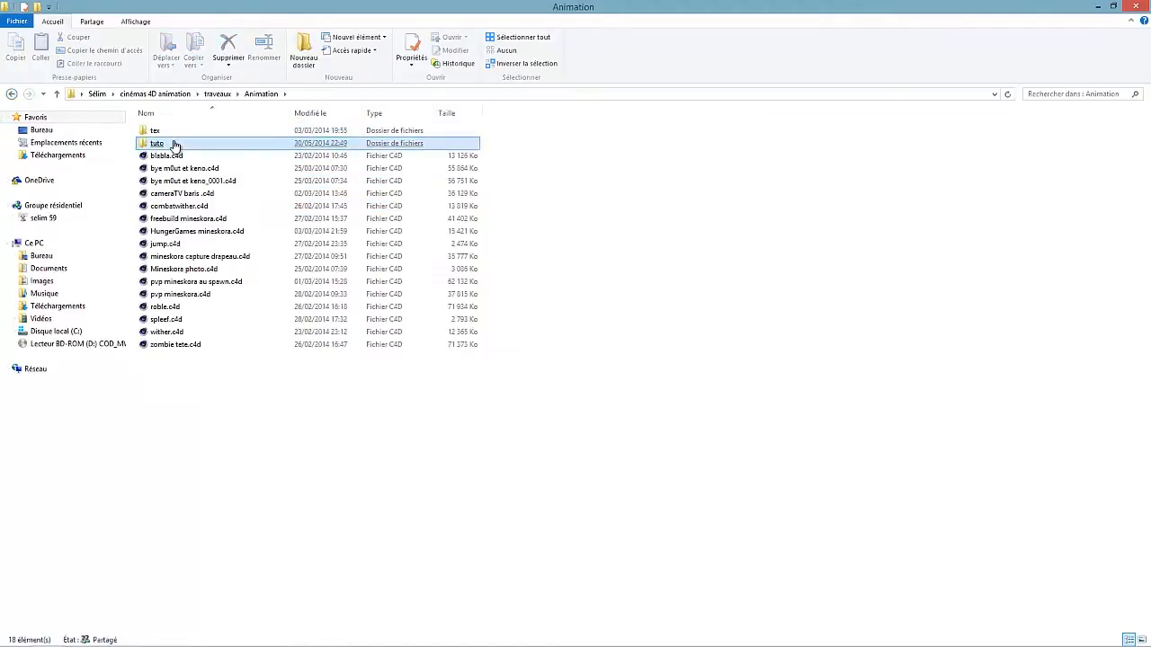
pyautogui.doubleClick(175, 145)
pyautogui.moveTo(105, 636)
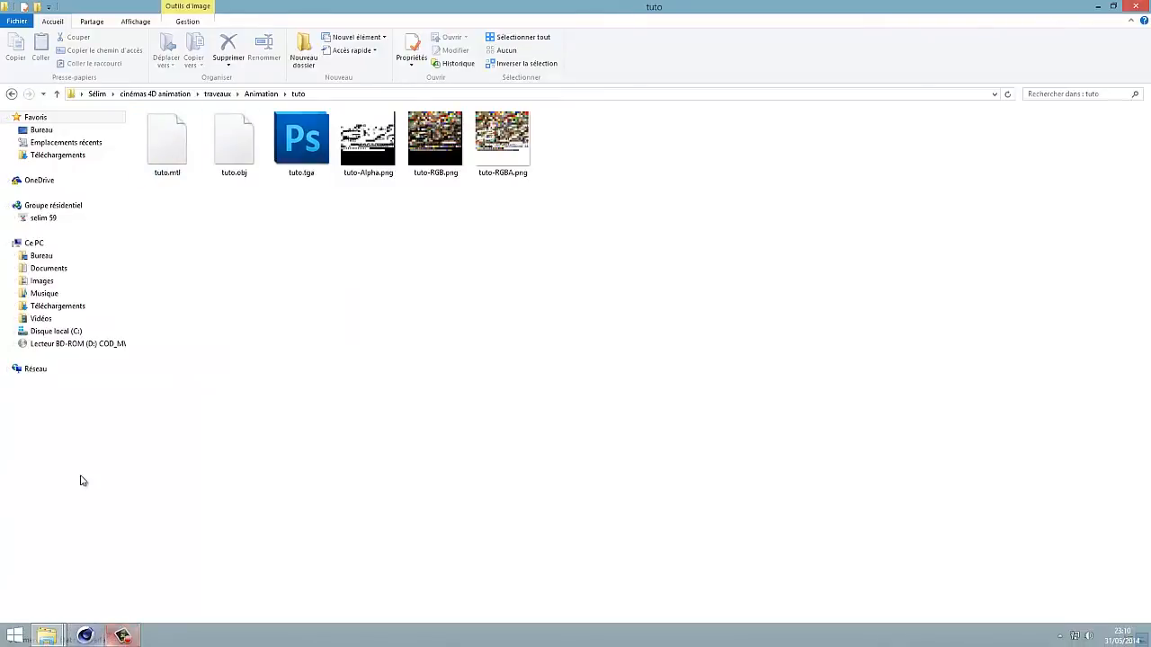
# Go back to the cinémas 4D animation folder, open logi\mineways, and launch Mineways.exe.
pyautogui.doubleClick(12, 95)
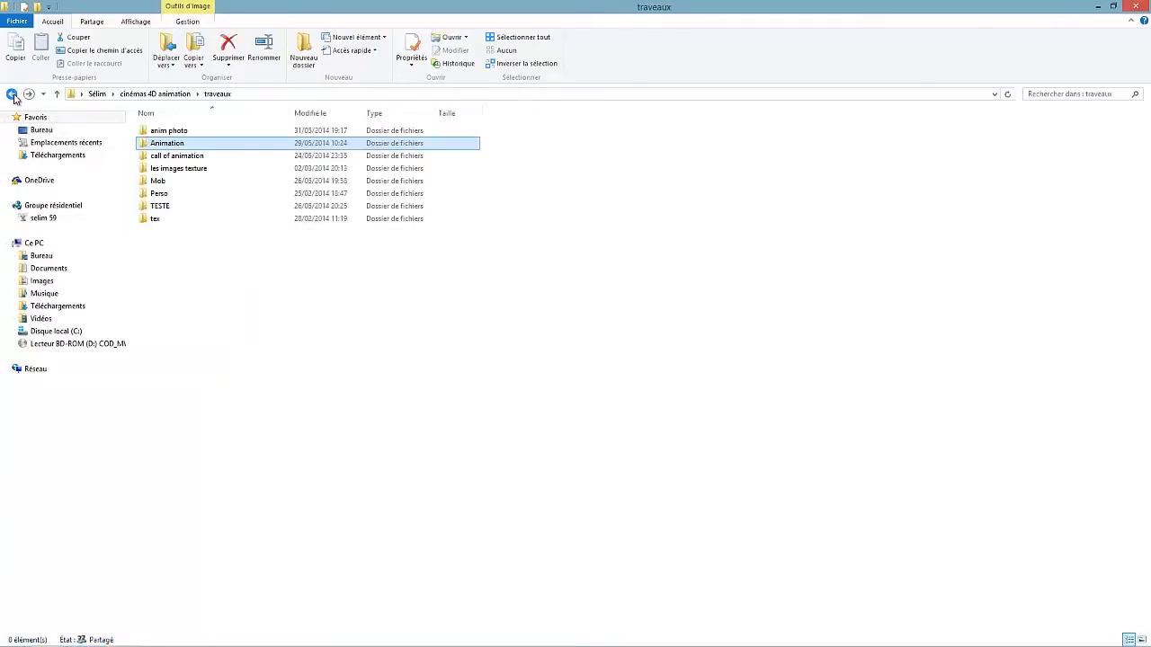
pyautogui.click(12, 95)
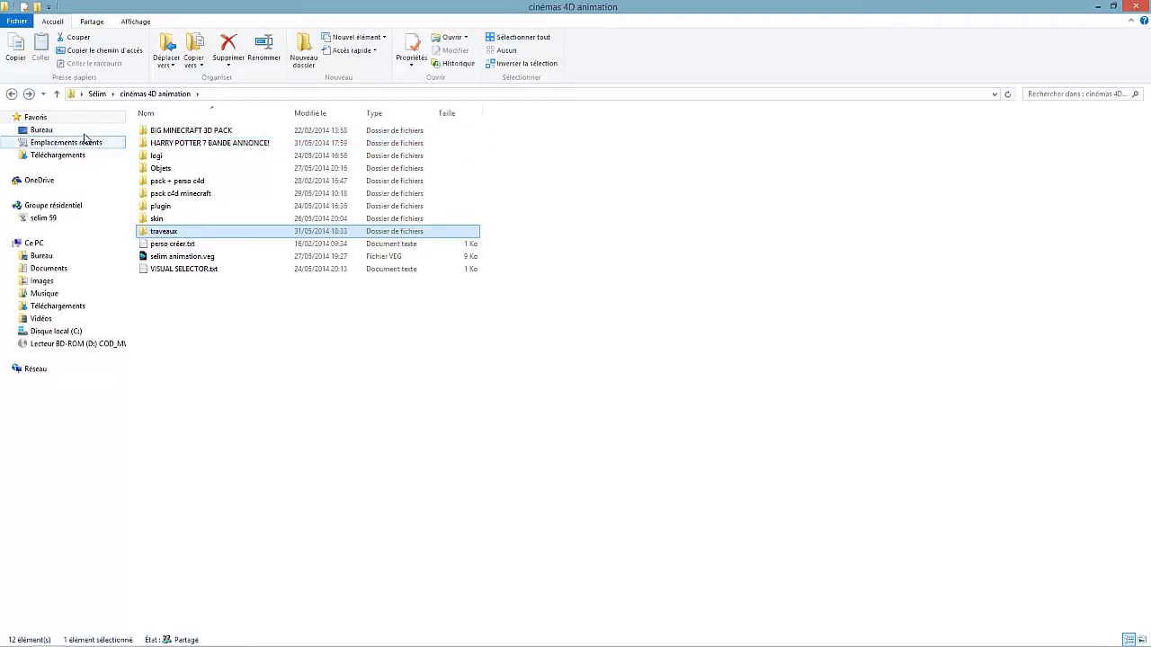
pyautogui.doubleClick(198, 155)
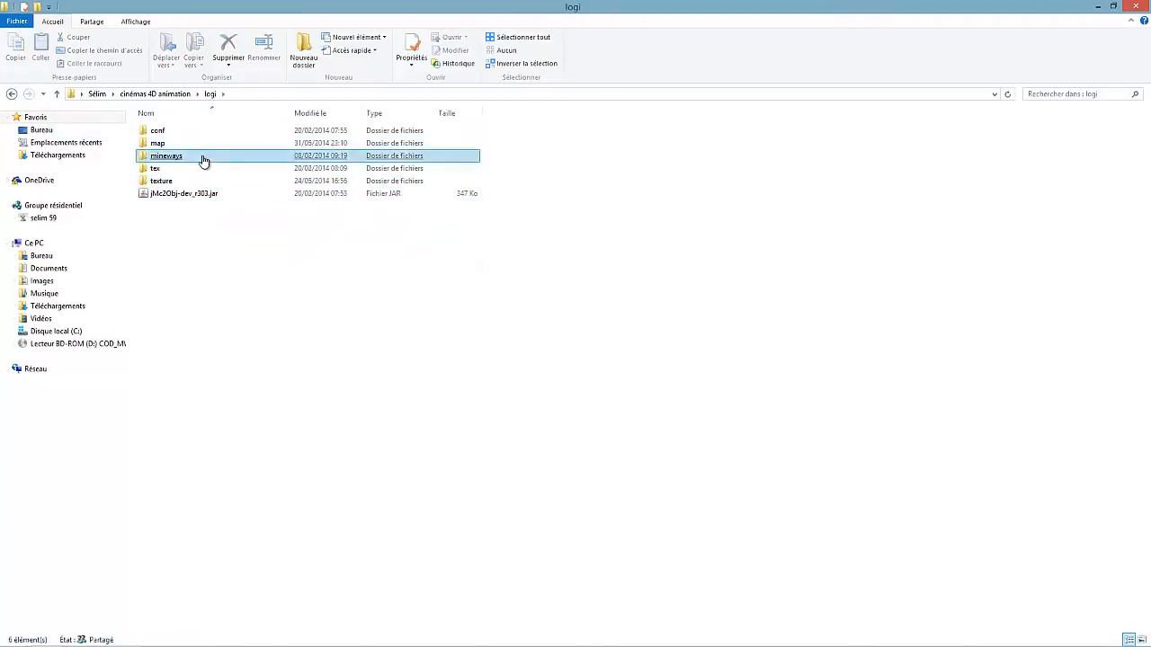
pyautogui.doubleClick(203, 159)
pyautogui.doubleClick(154, 156)
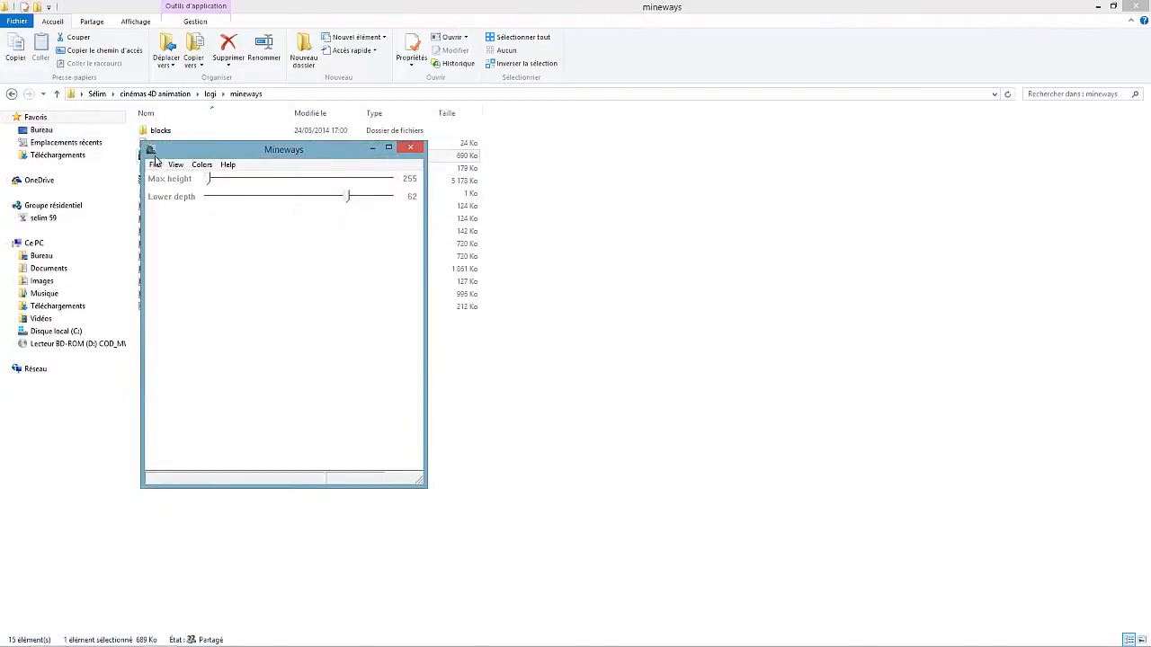
# Open the Minecraft world Wither again in Mineways.
pyautogui.click(155, 165)
pyautogui.moveTo(183, 178)
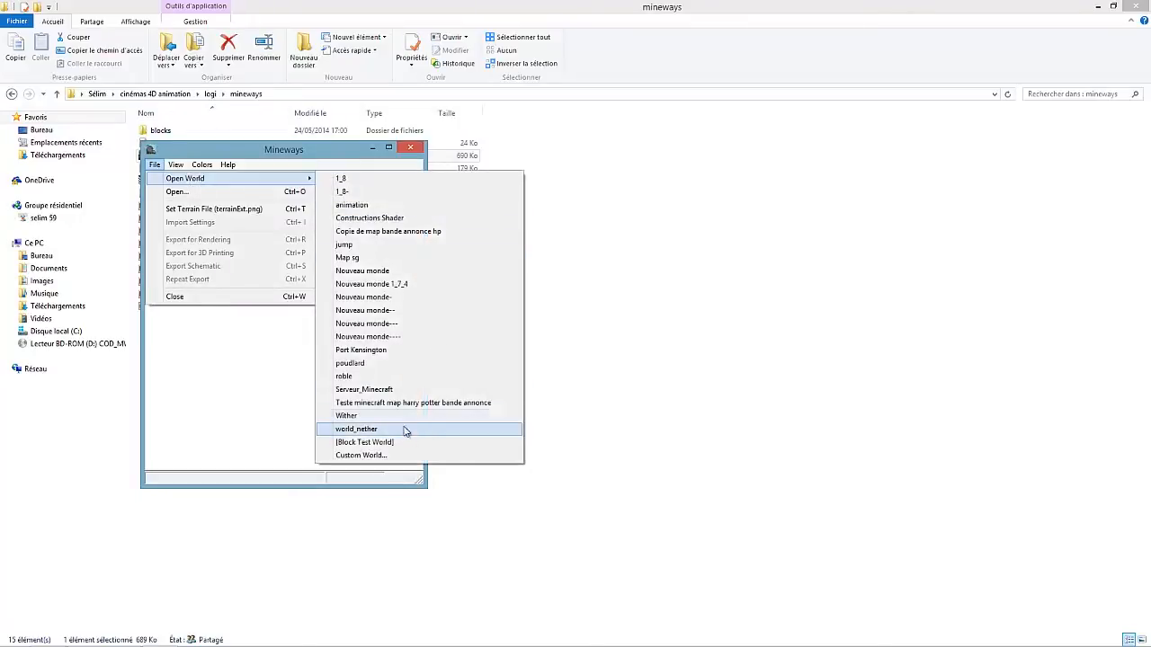
pyautogui.click(405, 434)
# Try to export for rendering, dismiss the notice, and select a rectangular area around the central island.
pyautogui.click(155, 166)
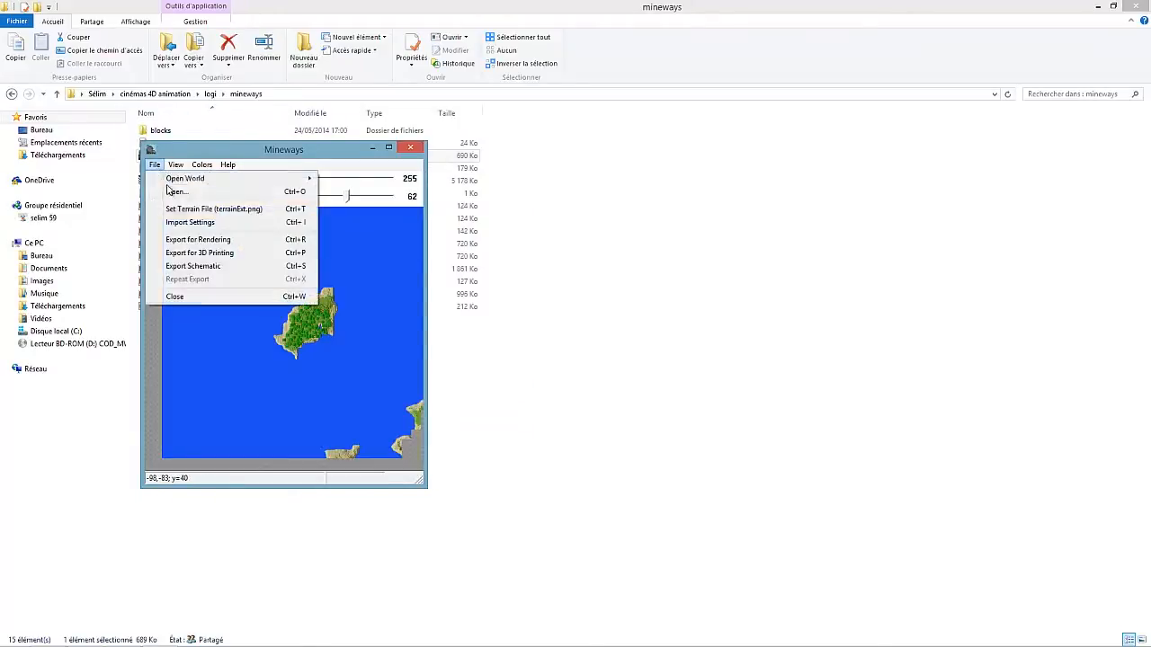
pyautogui.click(207, 239)
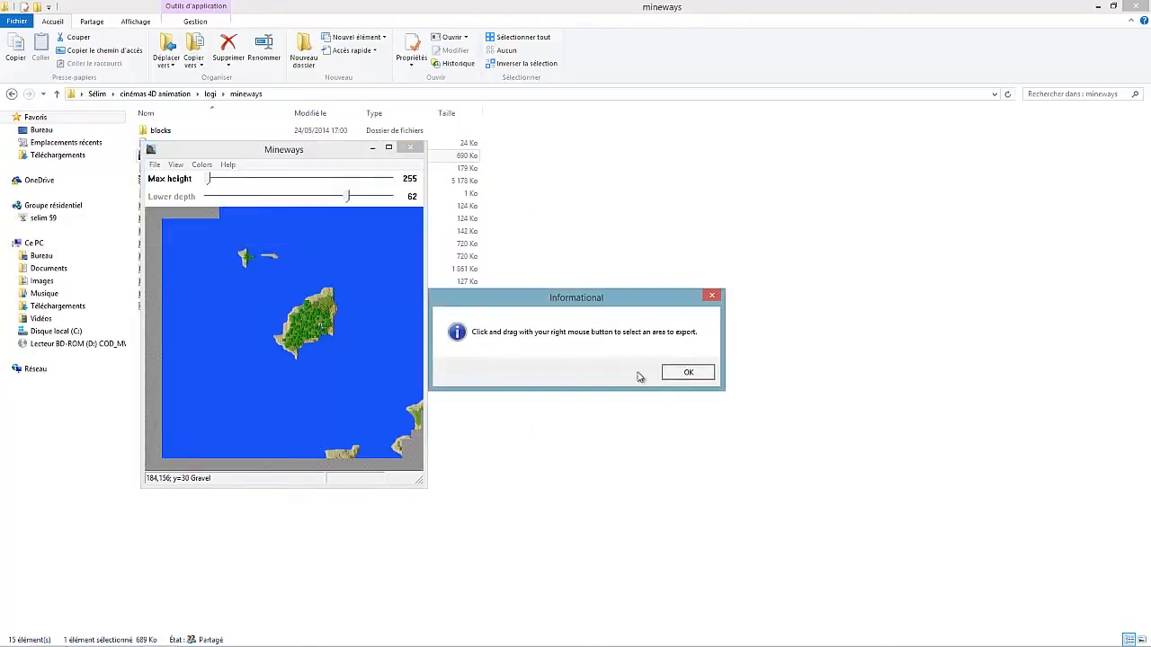
pyautogui.click(667, 378)
pyautogui.moveTo(357, 260); pyautogui.dragTo(246, 355, button='right')
# Check the save location for the rendering export of the selected island, cancel the save, and minimize Mineways.
pyautogui.click(154, 164)
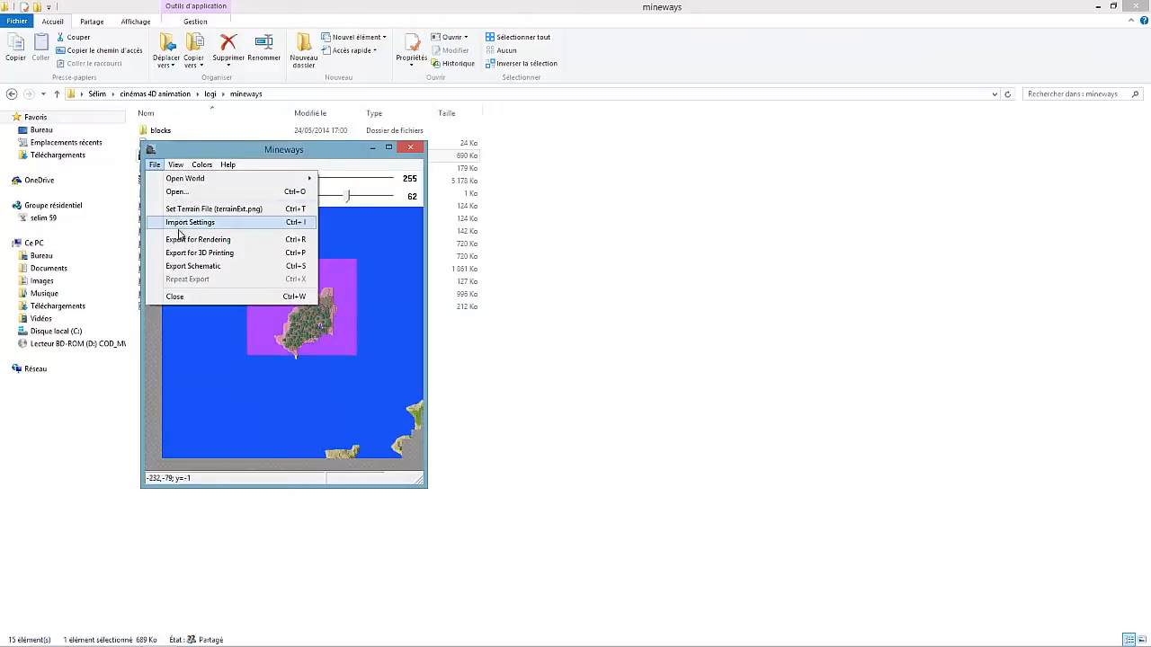
pyautogui.click(182, 239)
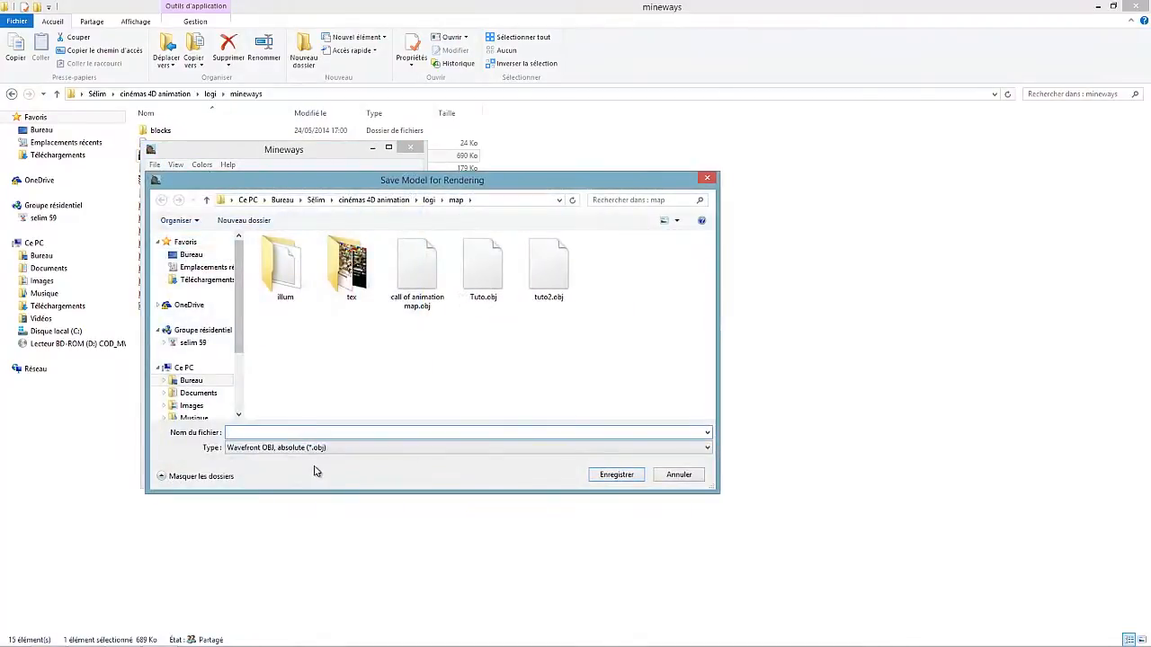
pyautogui.click(482, 200)
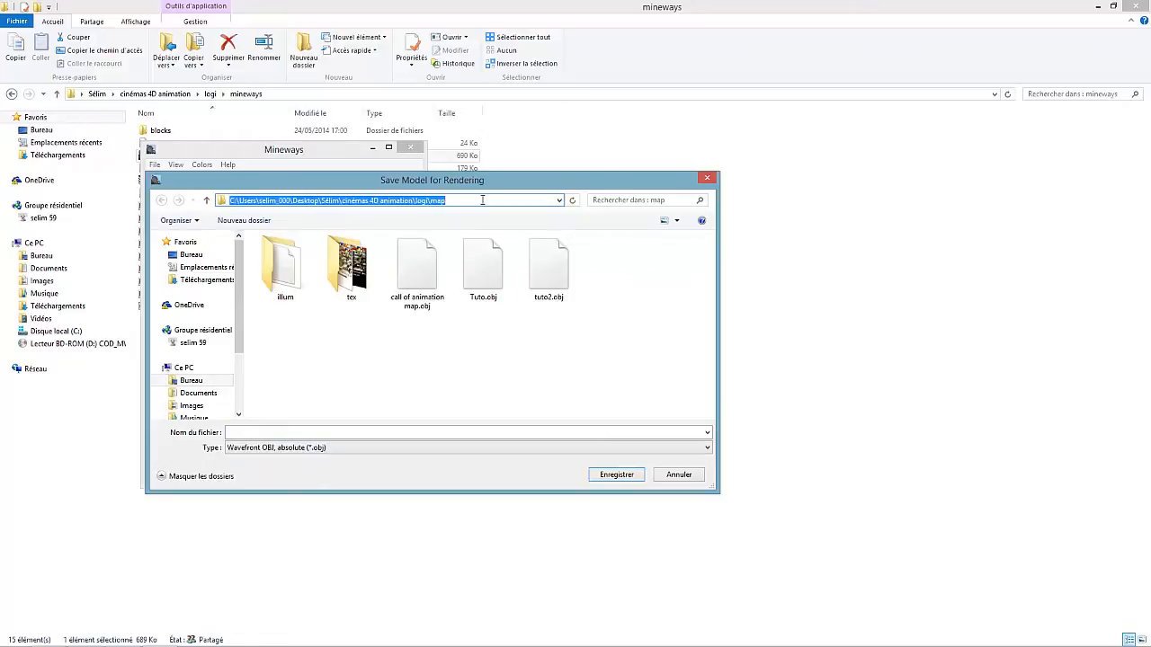
pyautogui.click(676, 475)
pyautogui.click(372, 151)
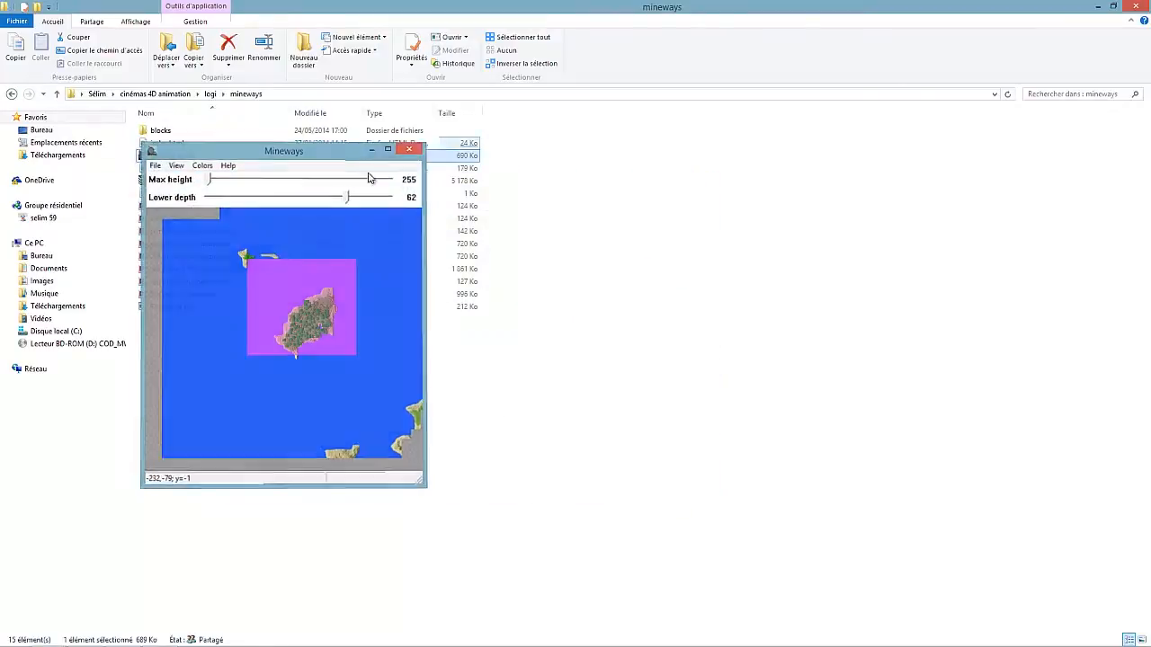
# Go back to the logi folder and open its map folder.
pyautogui.click(11, 95)
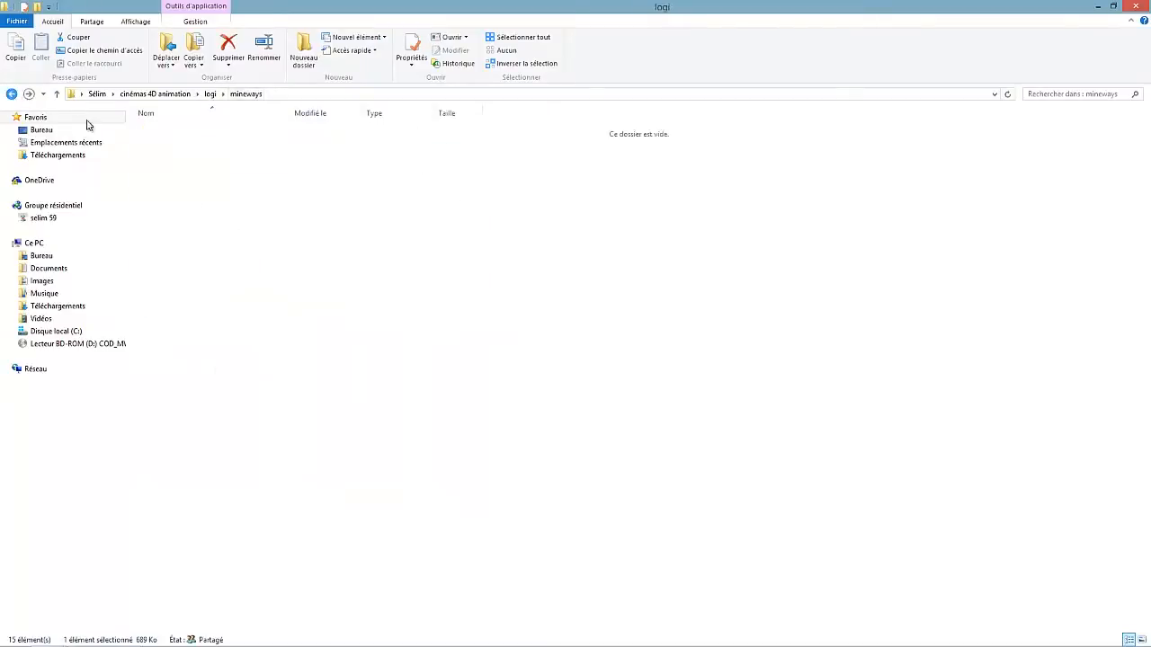
pyautogui.click(165, 145)
pyautogui.press('Return')
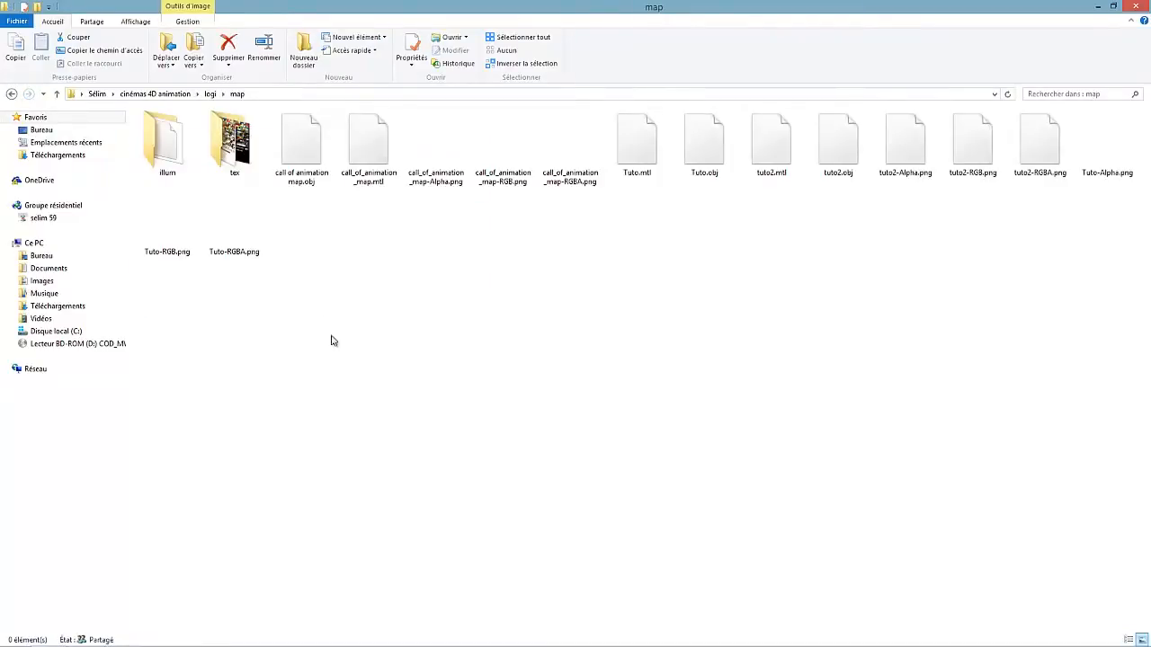
# Examine the exported tuto2 files in the map folder: the OBJ, the MTL, and the Alpha, RGB and RGBA PNG textures.
pyautogui.moveTo(737, 239); pyautogui.dragTo(966, 126)
pyautogui.click(780, 205)
pyautogui.moveTo(775, 201); pyautogui.dragTo(1043, 116)
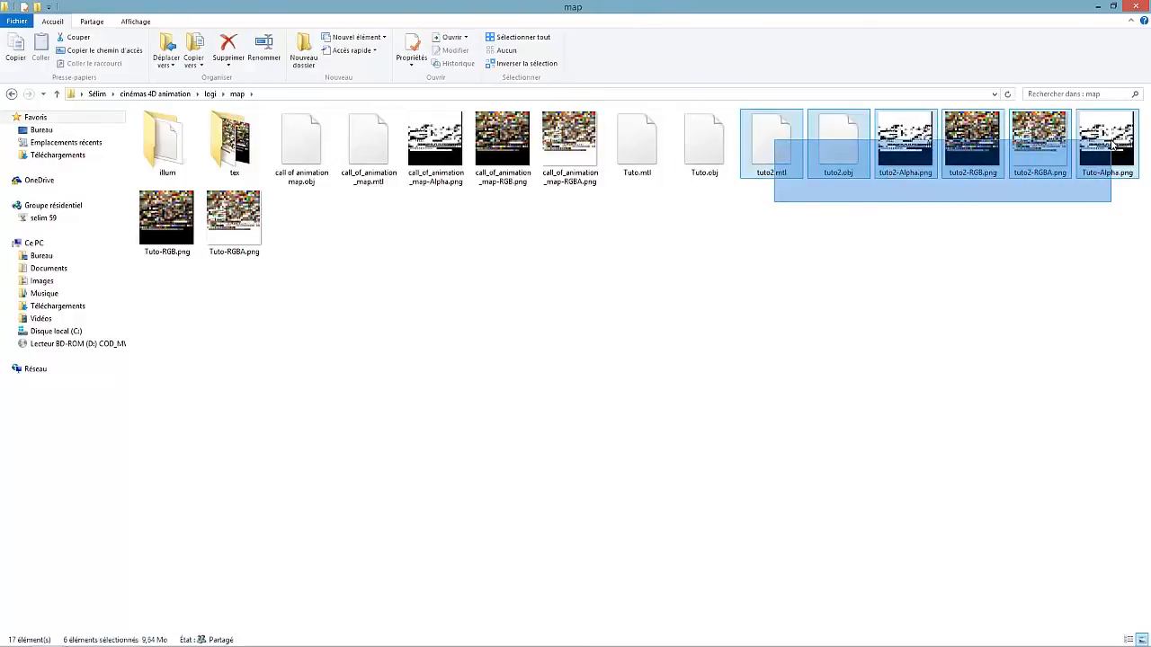
pyautogui.moveTo(325, 288); pyautogui.dragTo(360, 200)
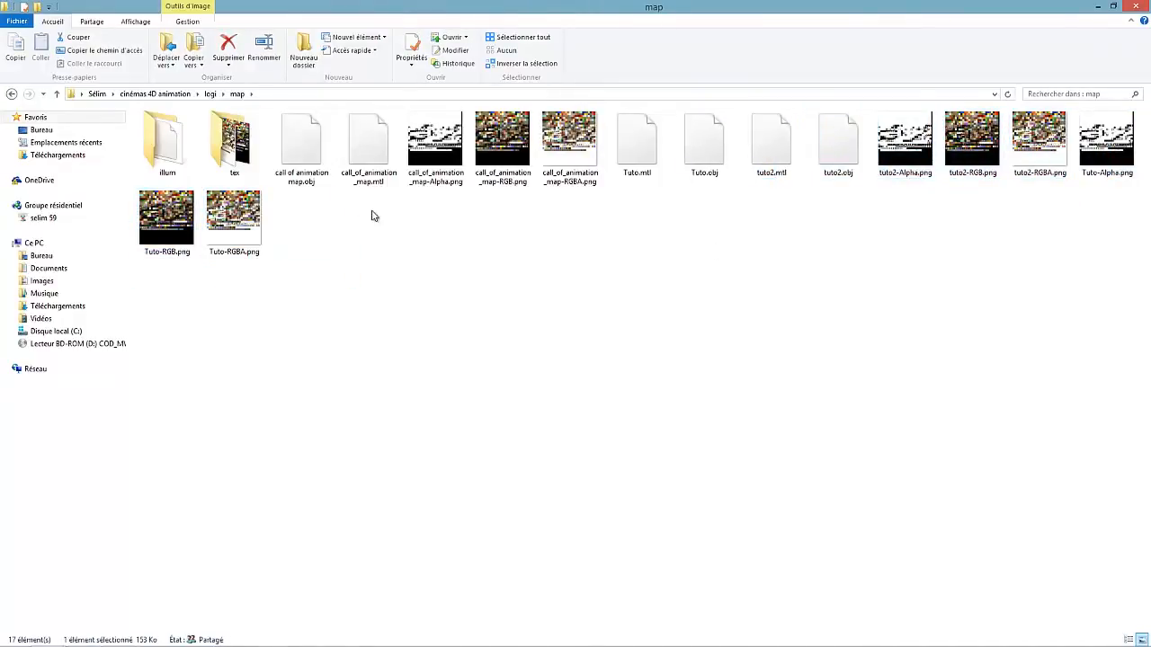
pyautogui.moveTo(751, 176); pyautogui.dragTo(1109, 148)
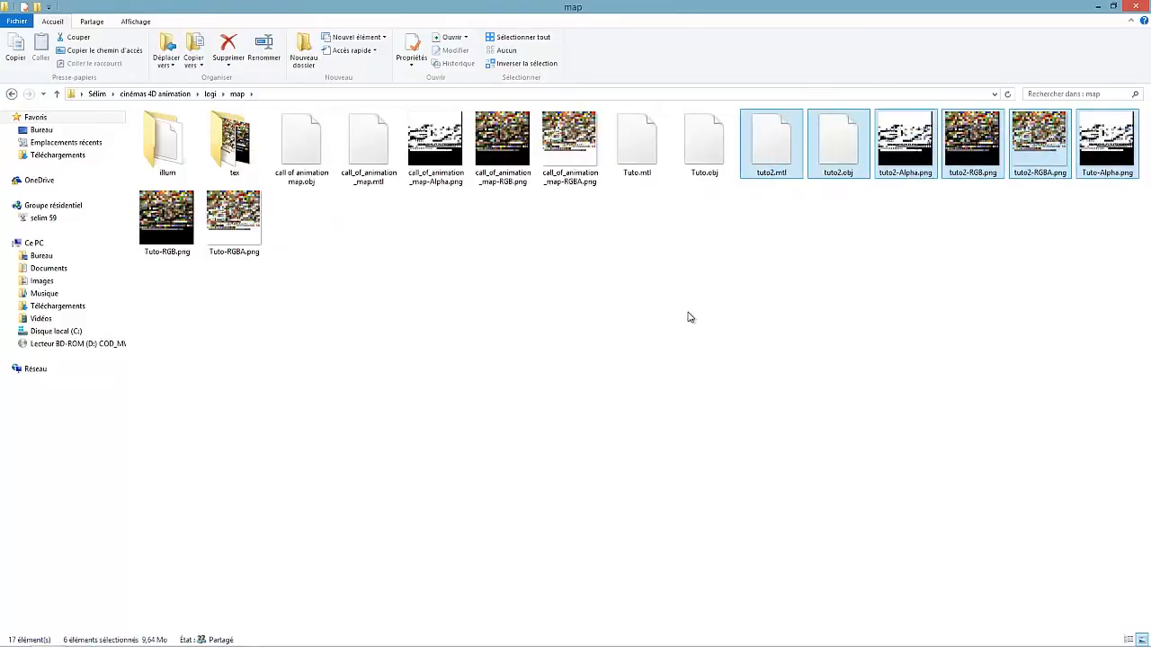
pyautogui.click(638, 144)
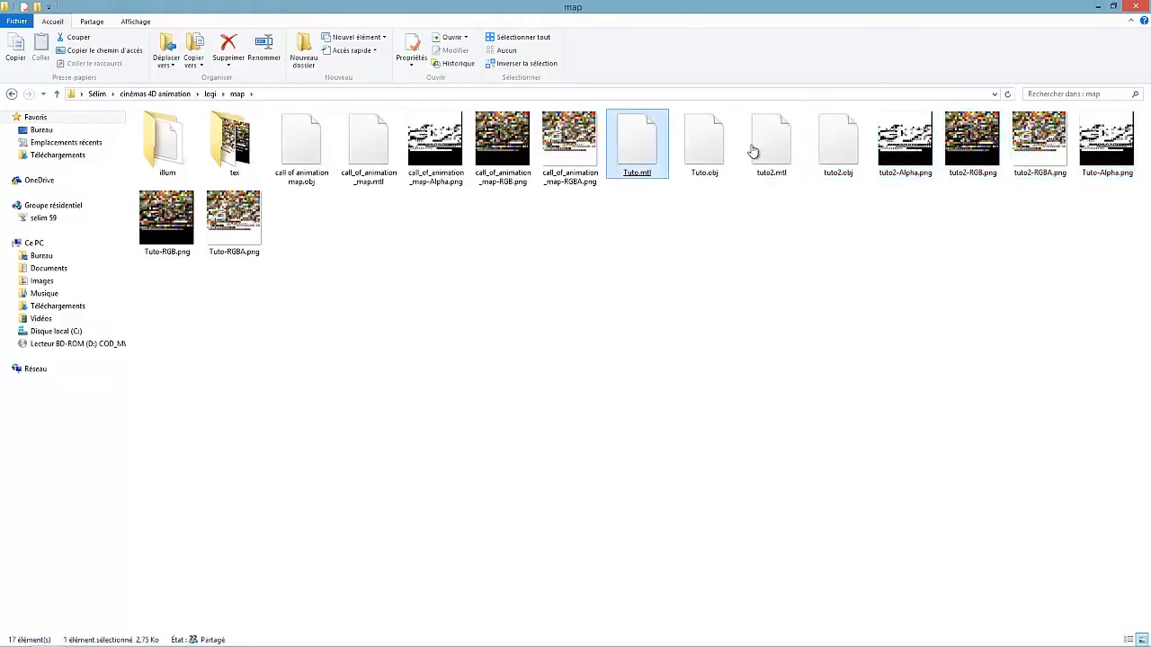
pyautogui.click(890, 350)
pyautogui.moveTo(778, 222); pyautogui.dragTo(1115, 117)
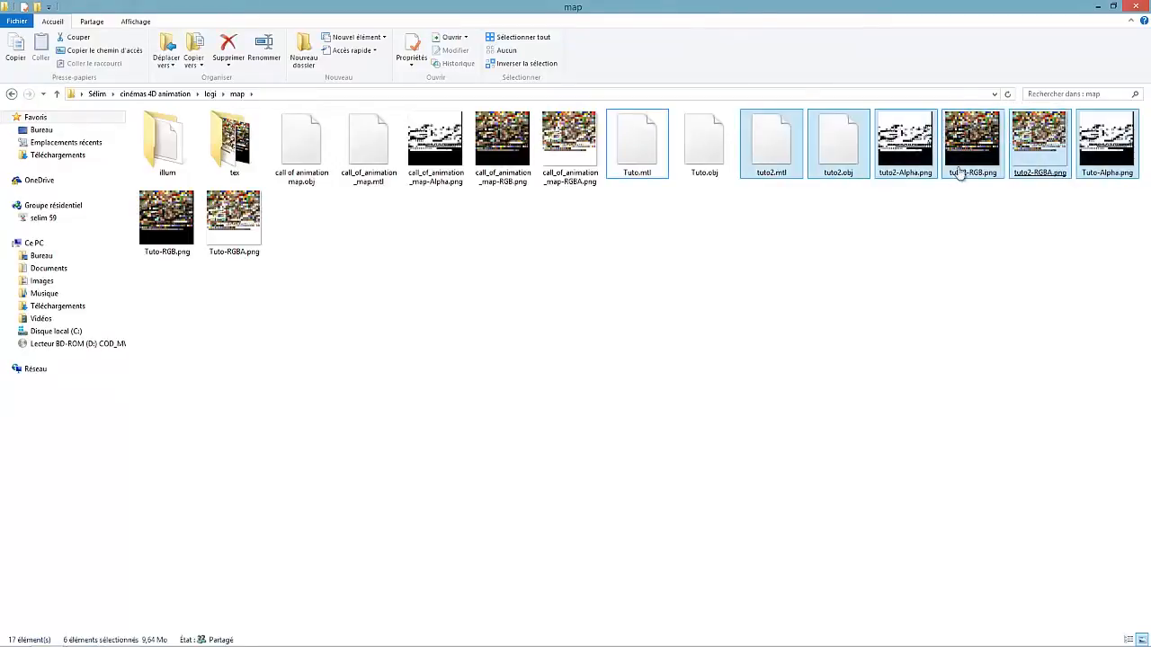
pyautogui.click(793, 192)
pyautogui.moveTo(768, 222); pyautogui.dragTo(1034, 121)
pyautogui.moveTo(1033, 234); pyautogui.dragTo(885, 151)
pyautogui.moveTo(858, 222); pyautogui.dragTo(755, 149)
pyautogui.click(793, 187)
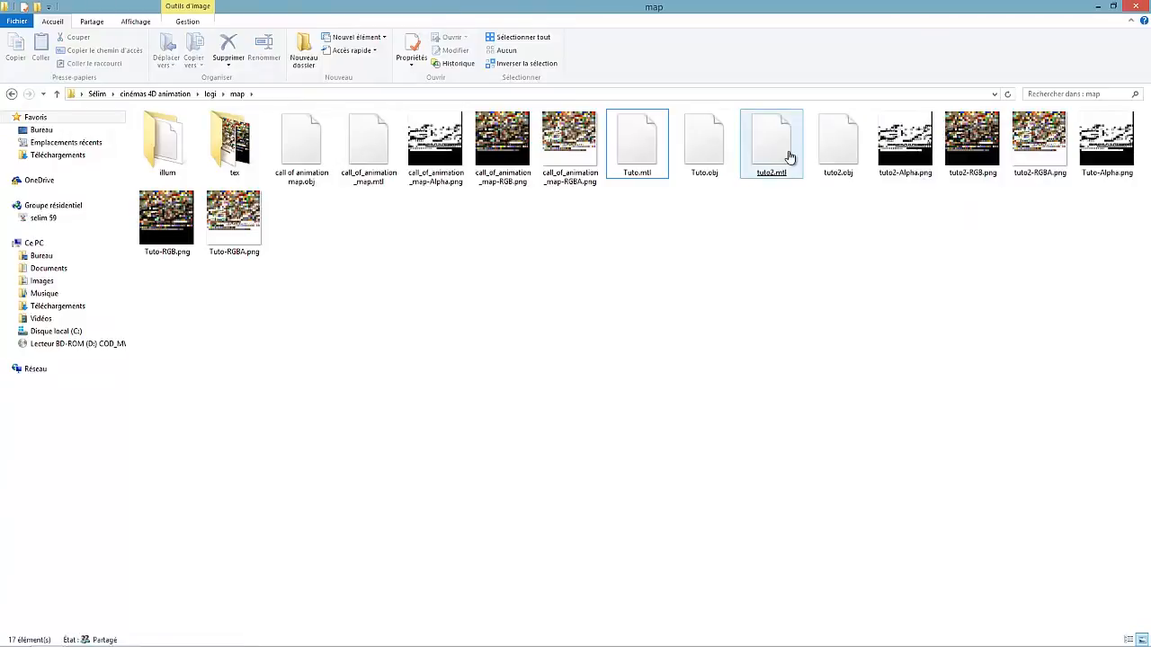
pyautogui.click(786, 153)
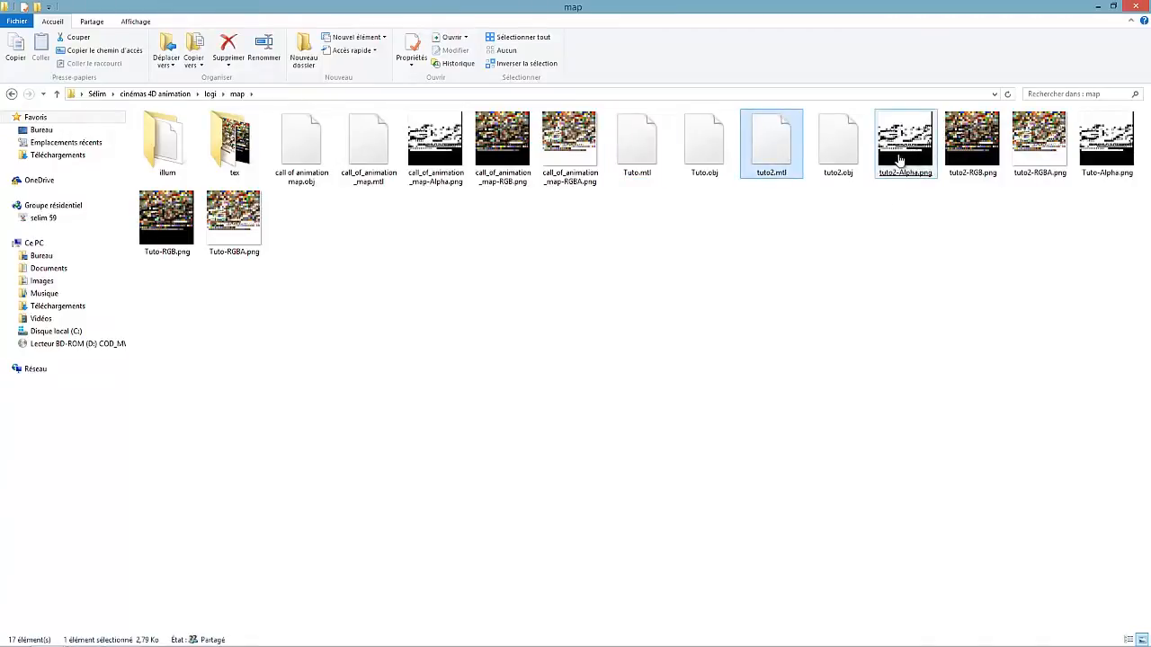
pyautogui.click(855, 228)
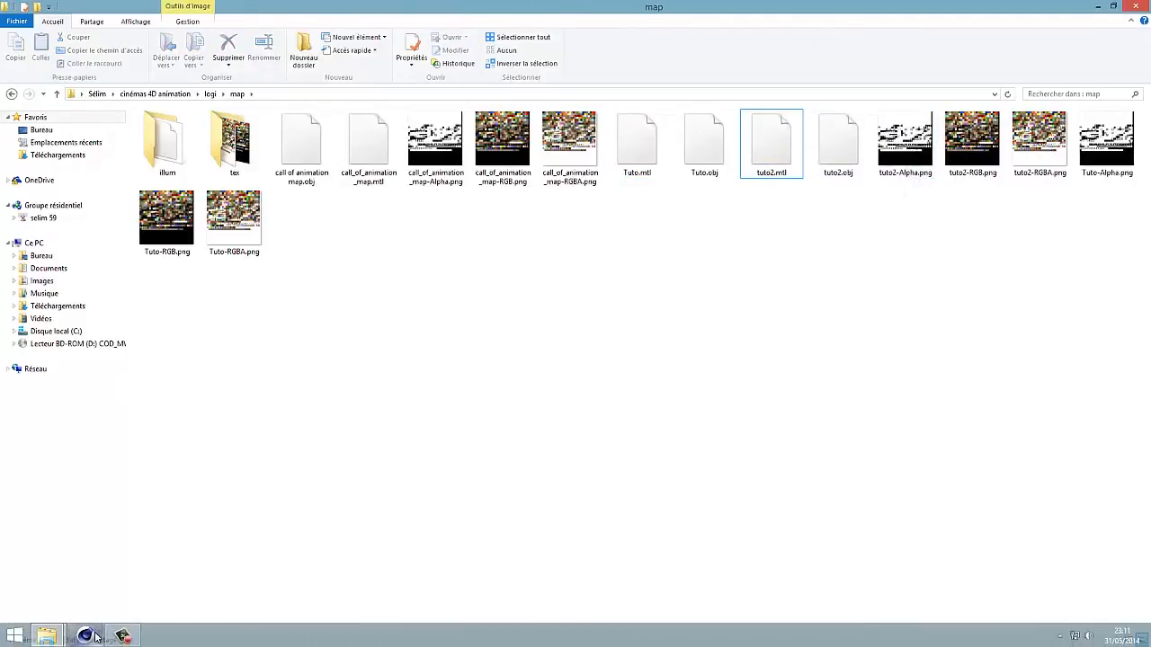
# Switch to Cinema 4D, open tuto2.obj from cinémas 4D animation\logi\map, and import it at a scale factor of 1000 centimetres.
pyautogui.click(90, 635)
pyautogui.click(16, 20)
pyautogui.click(24, 50)
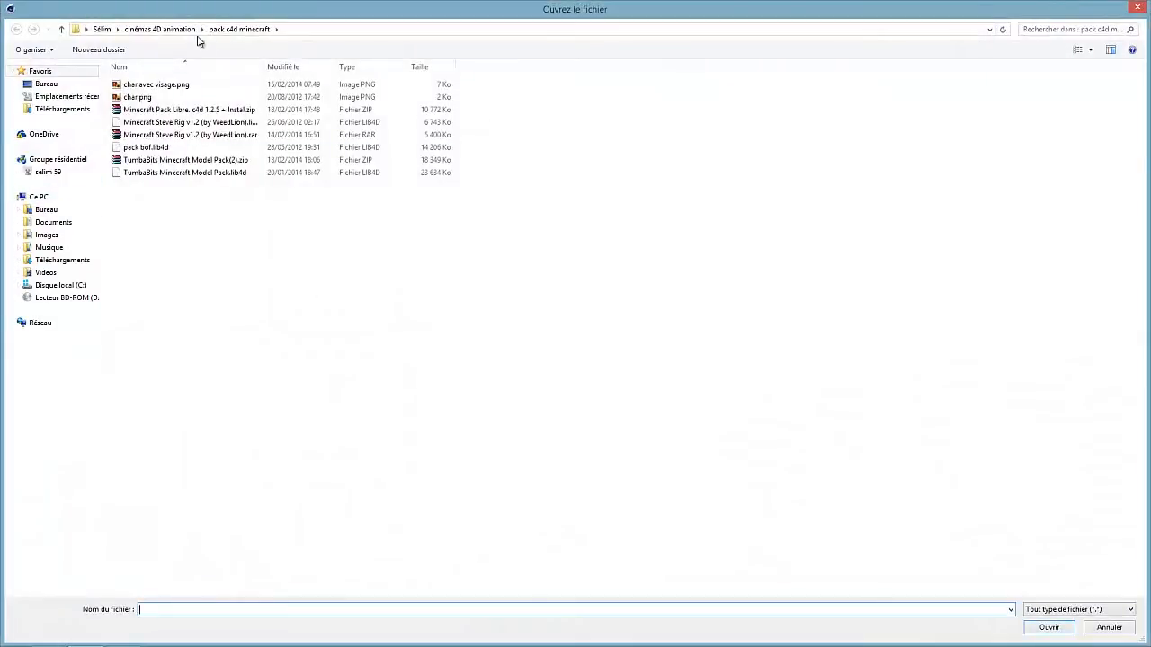
pyautogui.click(162, 30)
pyautogui.click(159, 110)
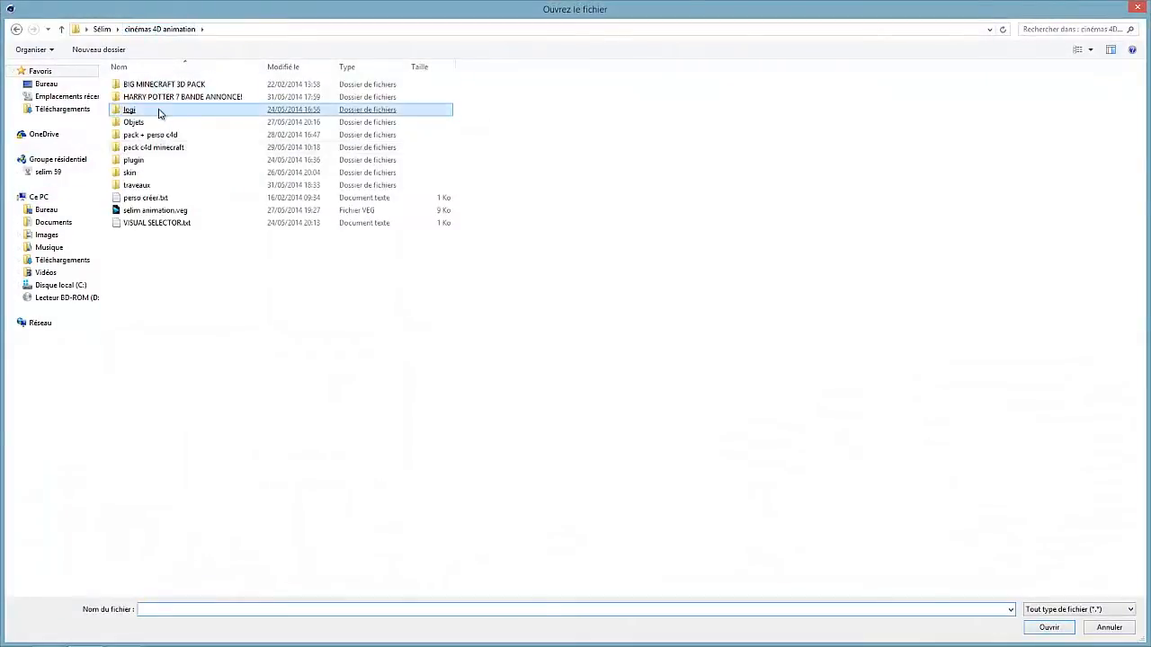
pyautogui.doubleClick(171, 98)
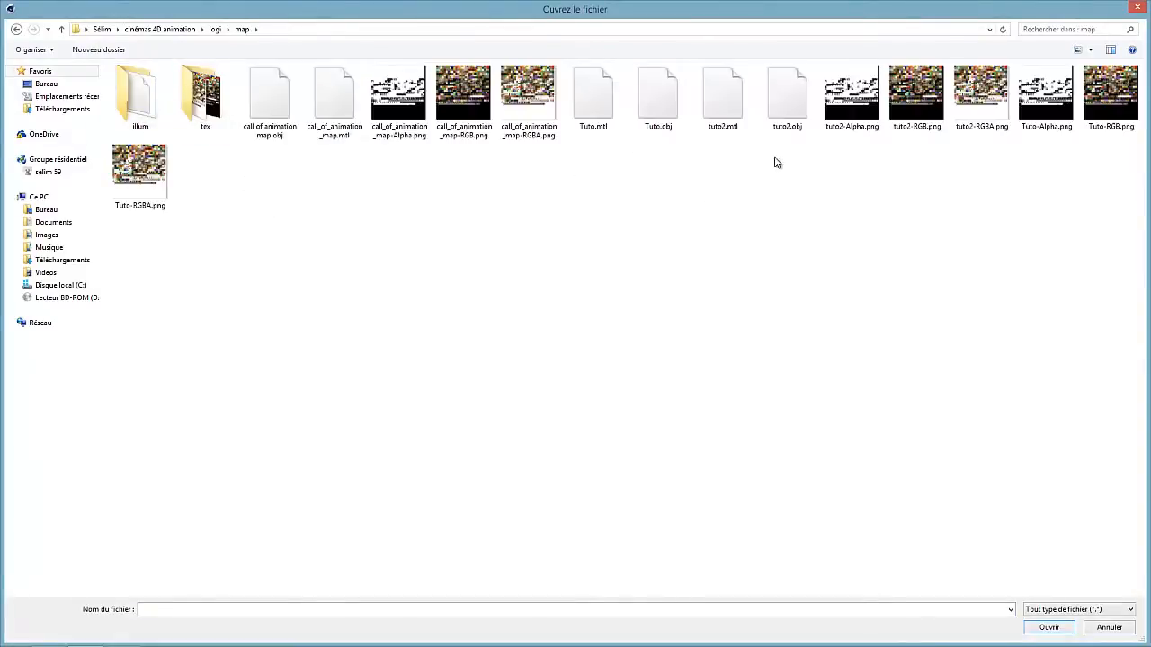
pyautogui.doubleClick(786, 95)
pyautogui.moveTo(686, 64); pyautogui.dragTo(310, 78)
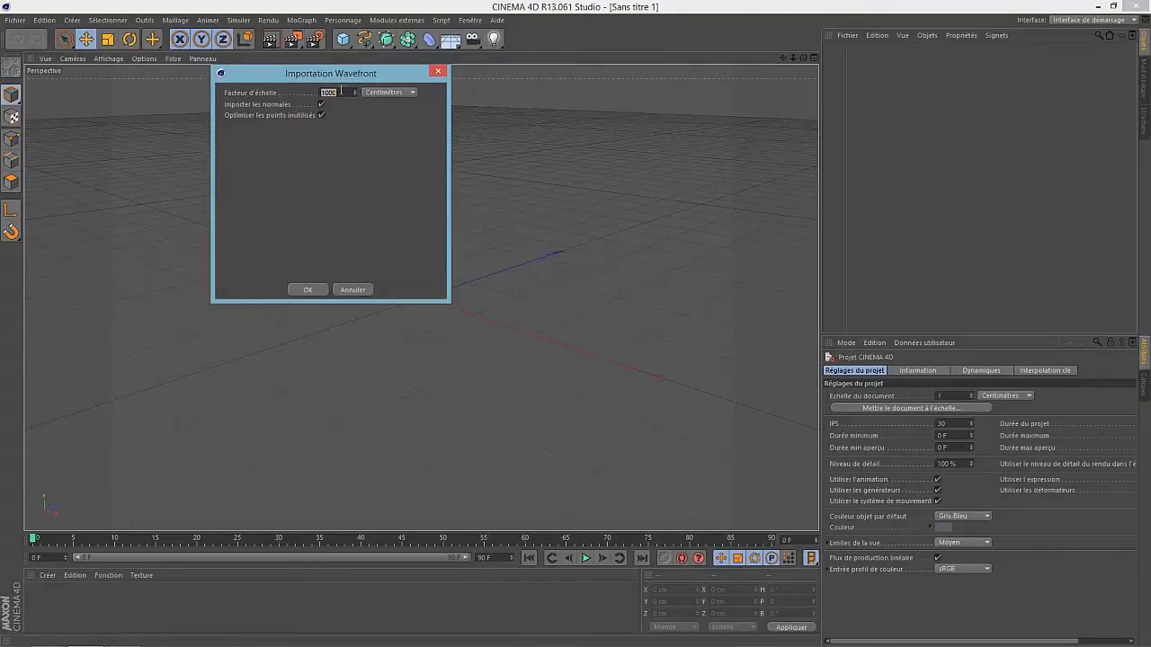
pyautogui.click(293, 290)
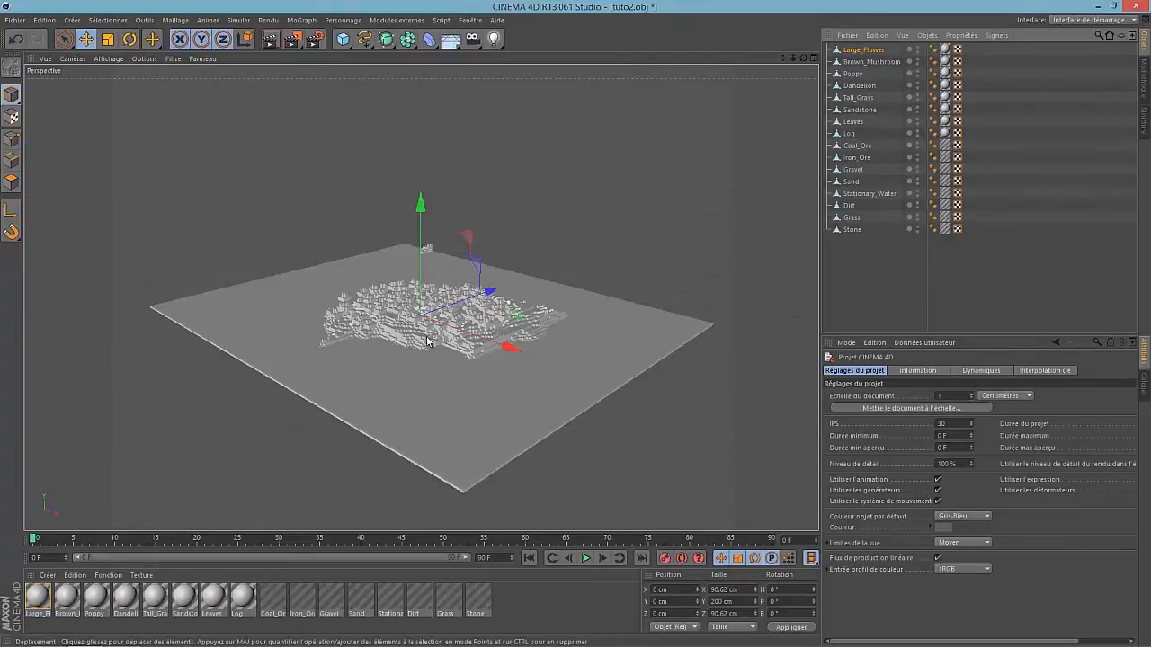
# Select all the imported island materials and turn off their Spécularité channel.
pyautogui.scroll(1, 359, 287)
pyautogui.moveTo(804, 57); pyautogui.dragTo(562, 327)
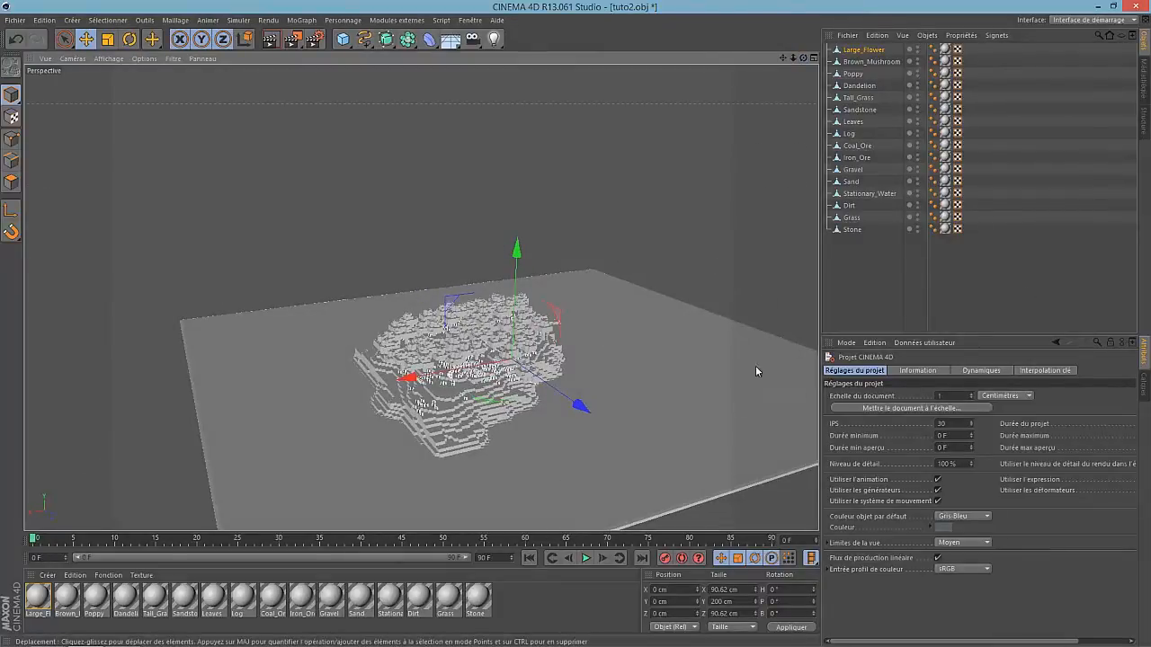
pyautogui.click(550, 609)
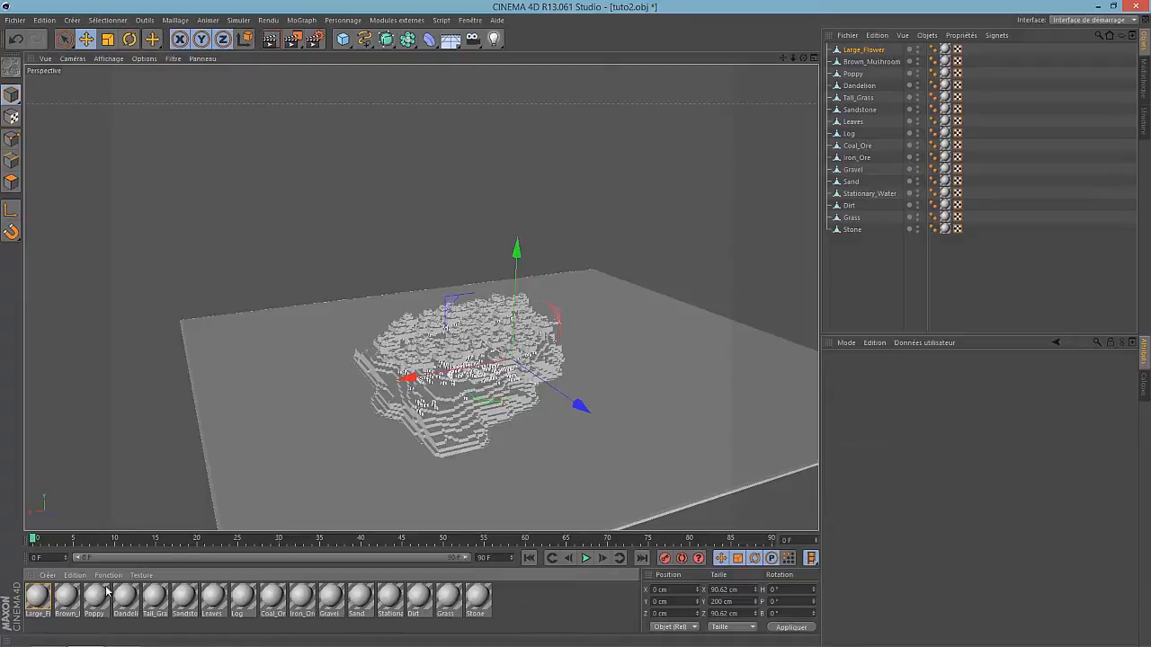
pyautogui.hotkey('ctrl', 'a')
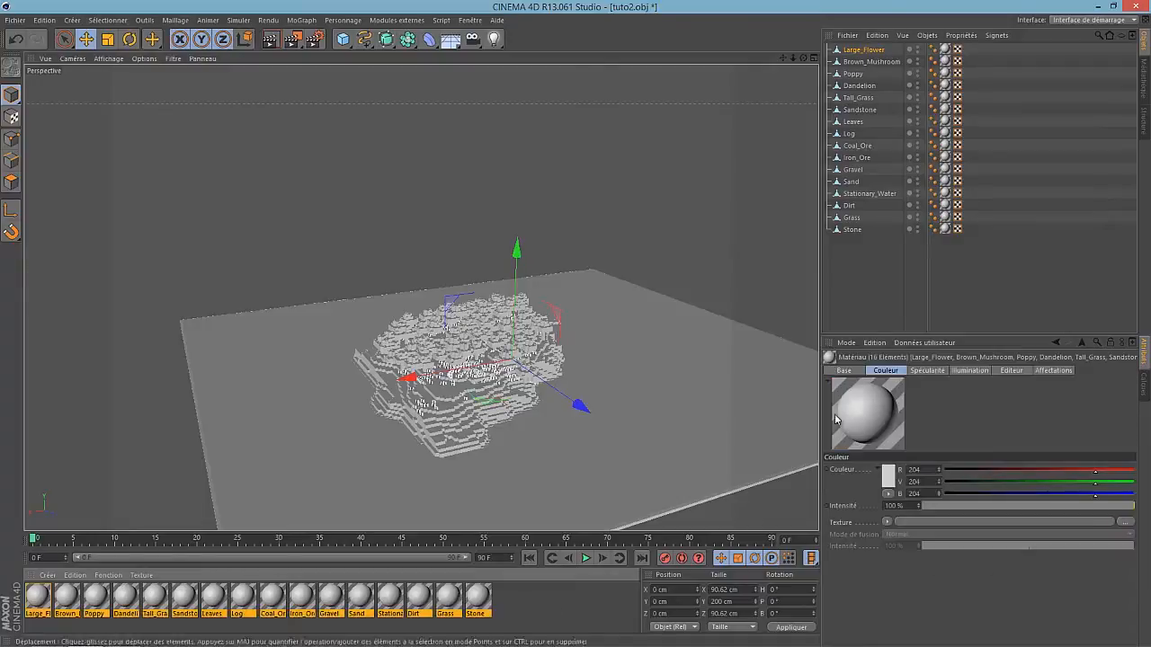
pyautogui.click(845, 371)
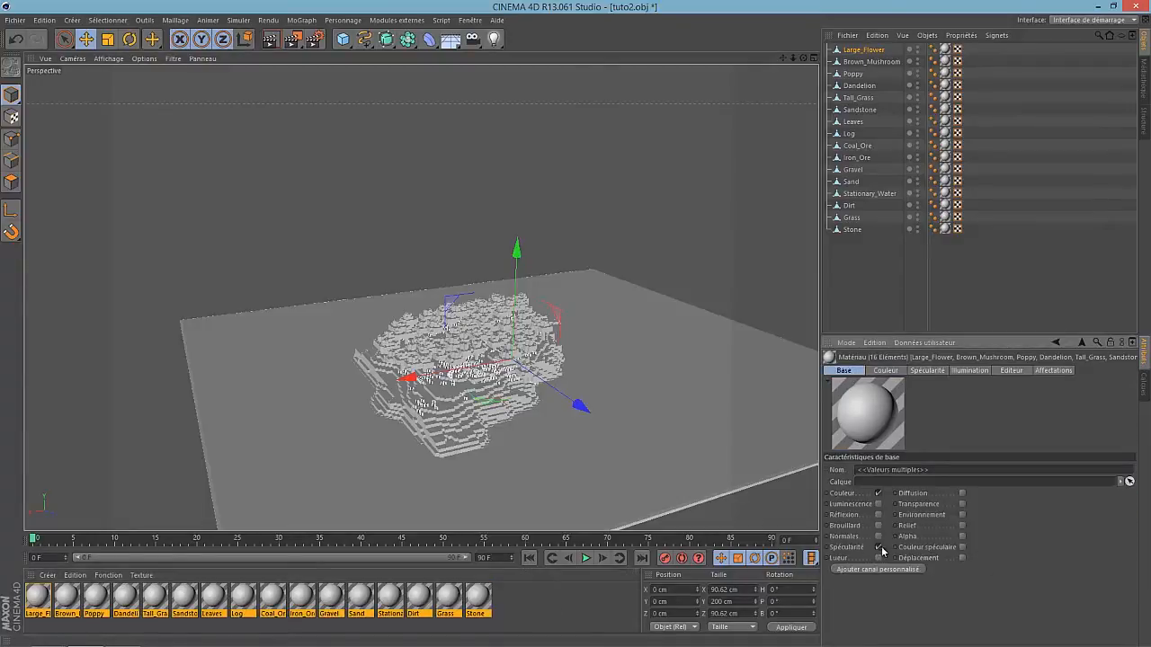
pyautogui.scroll(2, 530, 437)
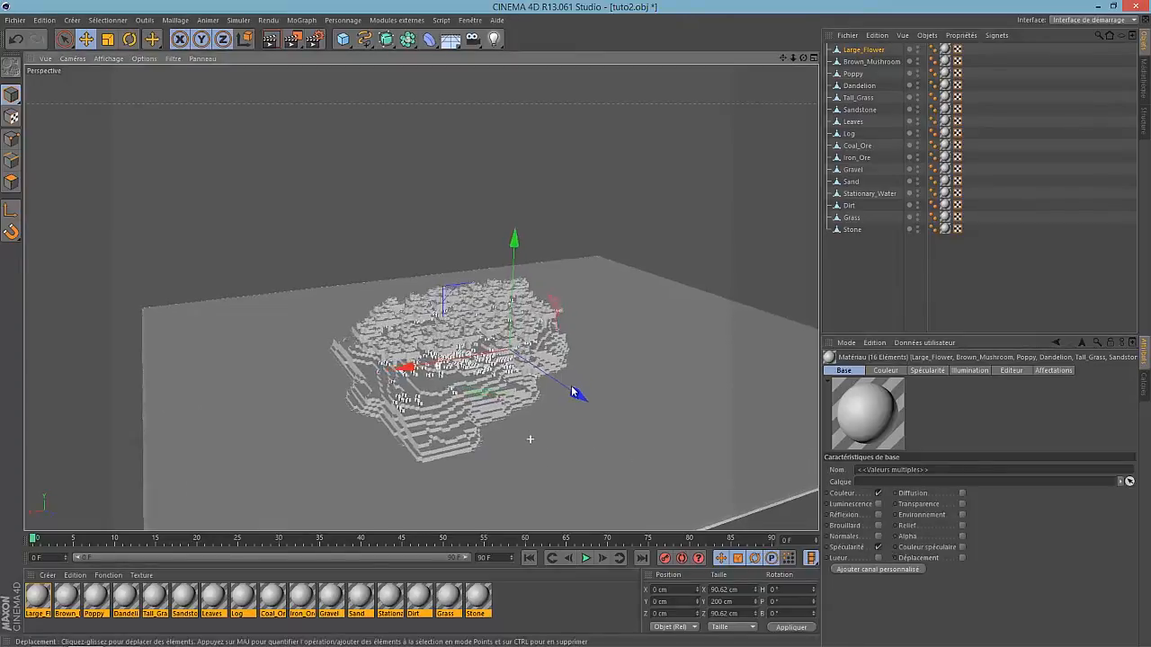
pyautogui.moveTo(803, 59); pyautogui.dragTo(781, 97)
pyautogui.click(878, 546)
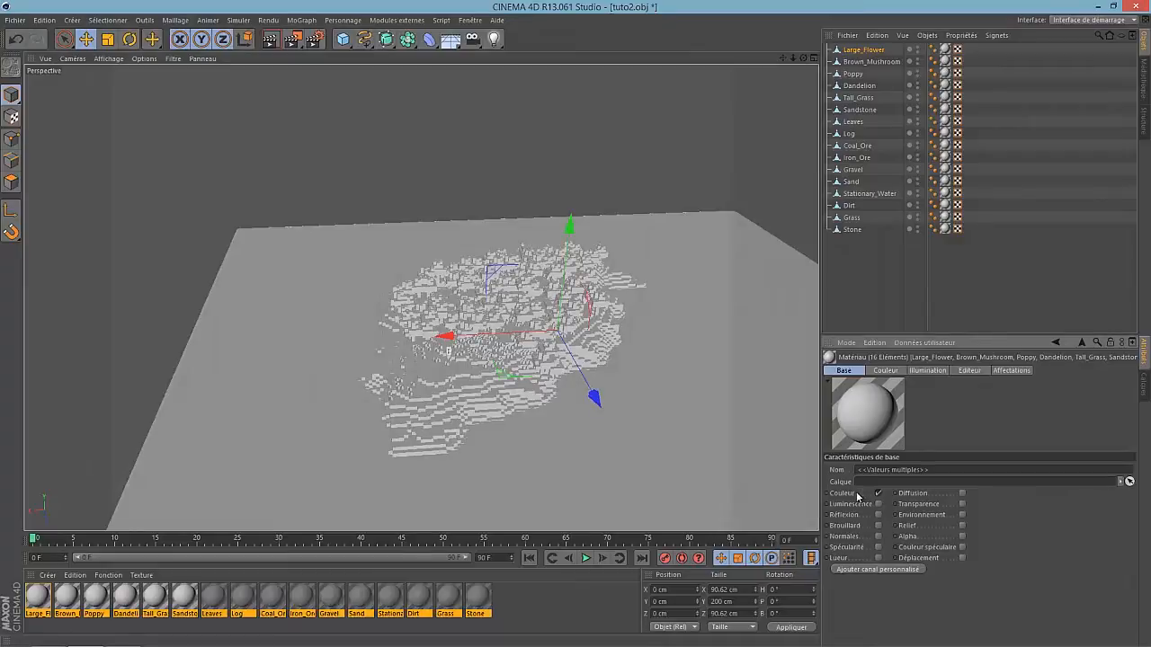
# Load tuto2-RGBA.png as the Couleur texture of all the selected materials.
pyautogui.click(886, 370)
pyautogui.click(1128, 523)
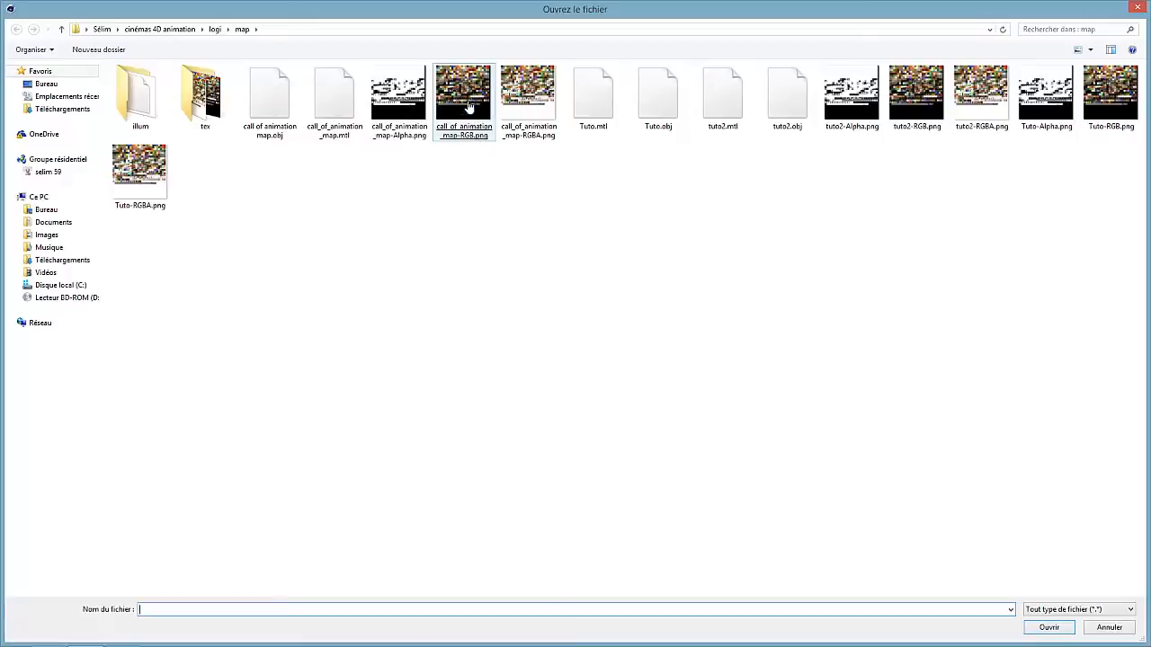
pyautogui.doubleClick(993, 105)
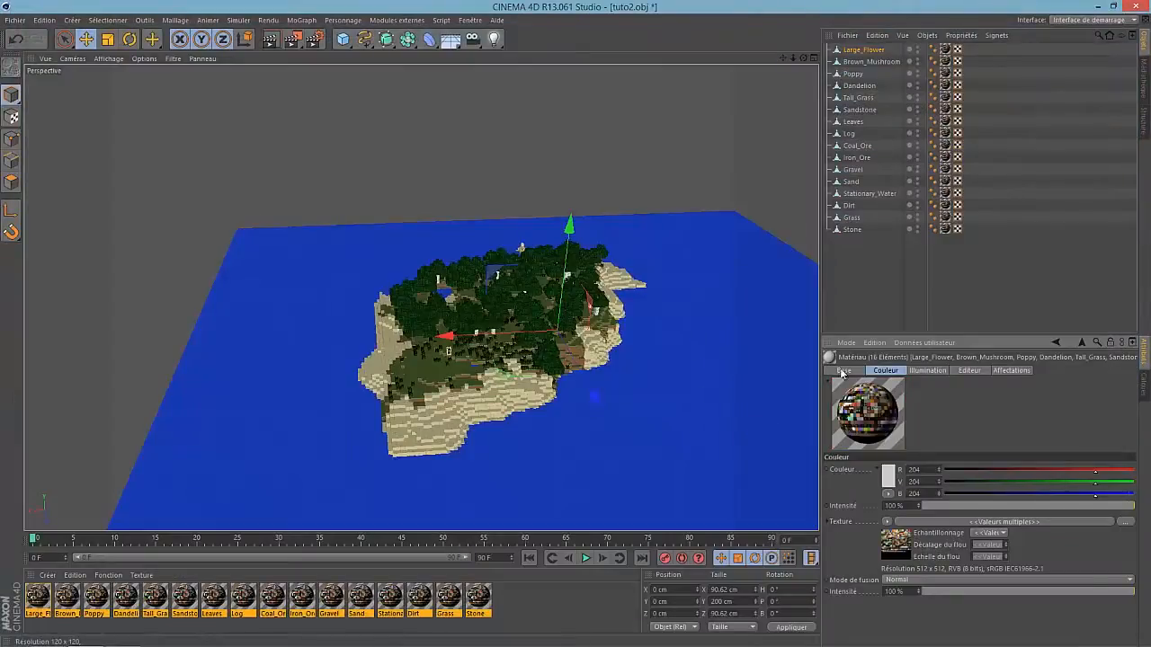
# Set the texture sampling (Echantillonnage) of the selected materials to Sans and inspect the island closer.
pyautogui.click(986, 532)
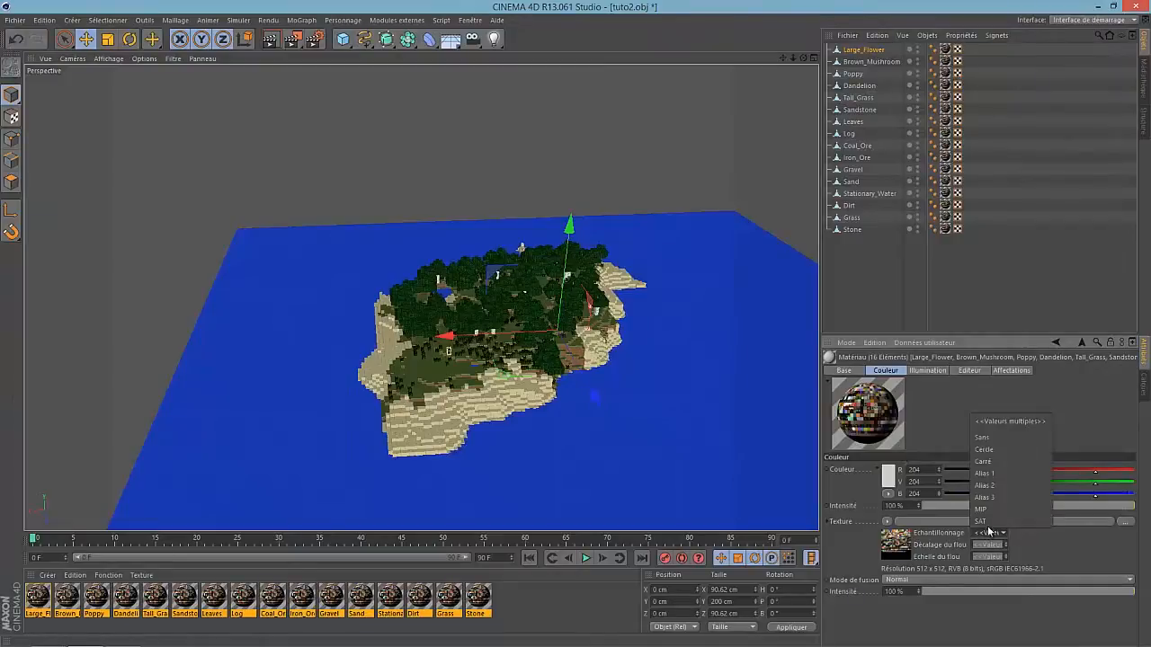
pyautogui.click(999, 439)
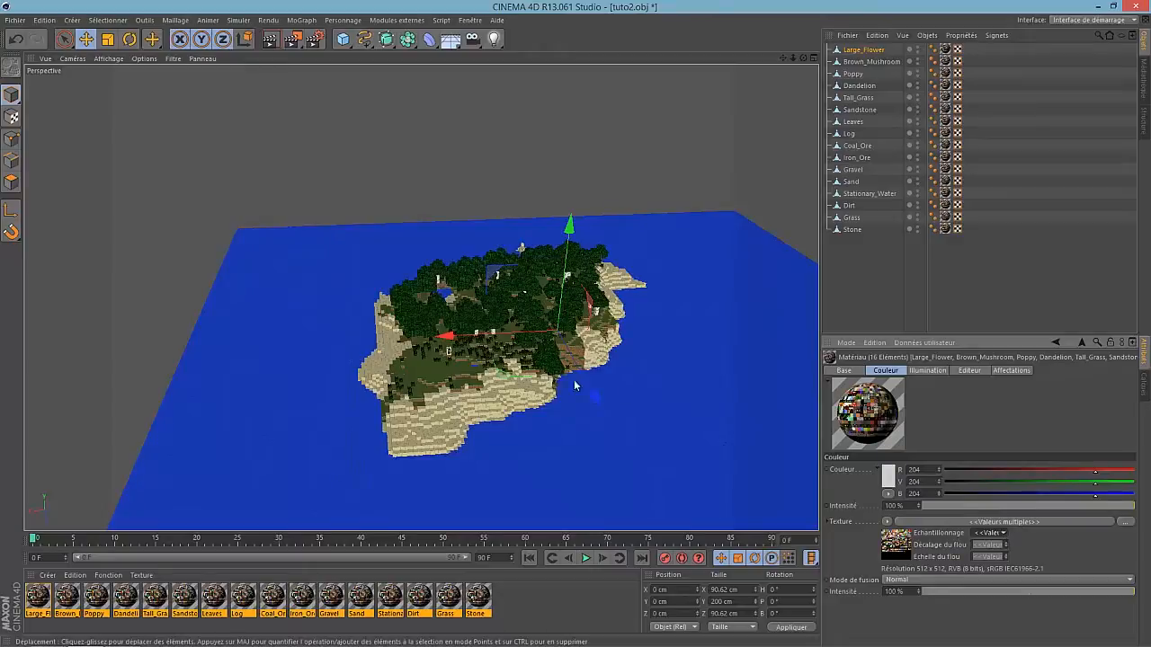
pyautogui.scroll(2, 513, 388)
pyautogui.scroll(2, 512, 388)
# Try SAT texture sampling on the selected materials and render a close view of the island's trees.
pyautogui.click(986, 532)
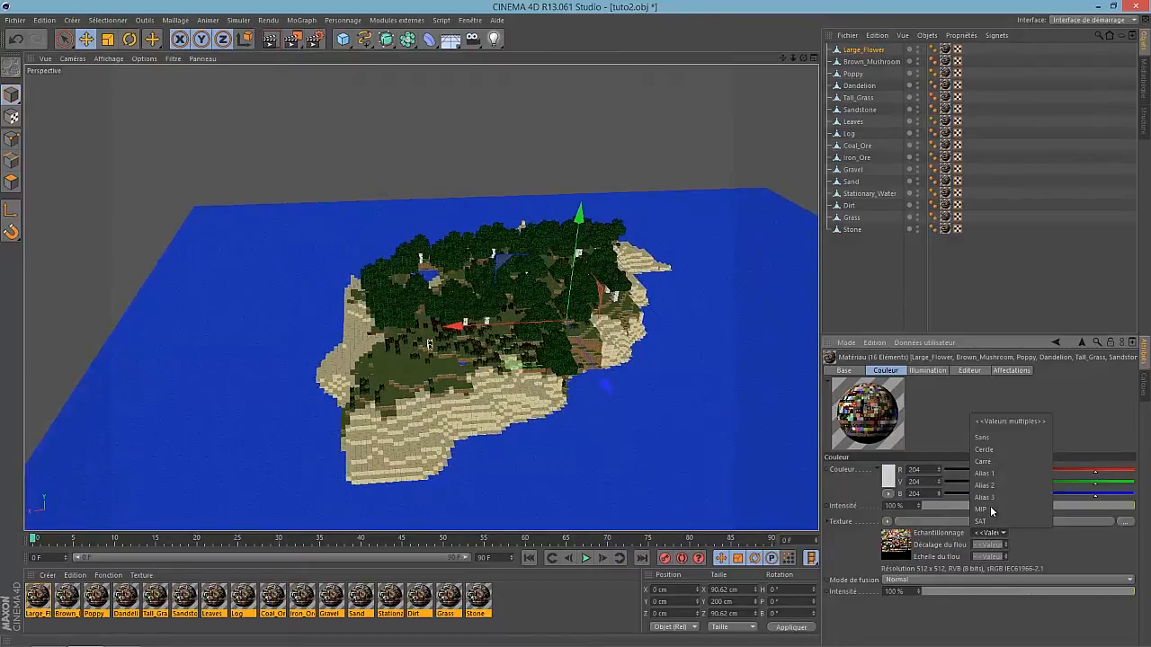
pyautogui.click(993, 519)
pyautogui.scroll(5, 554, 358)
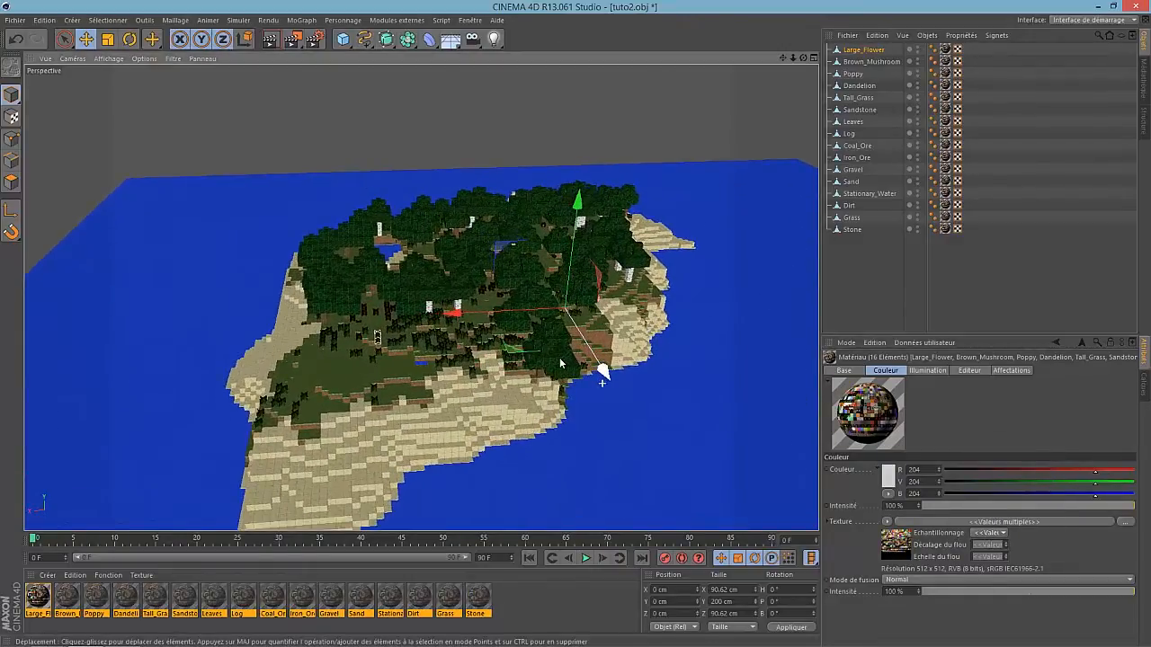
pyautogui.scroll(8, 554, 359)
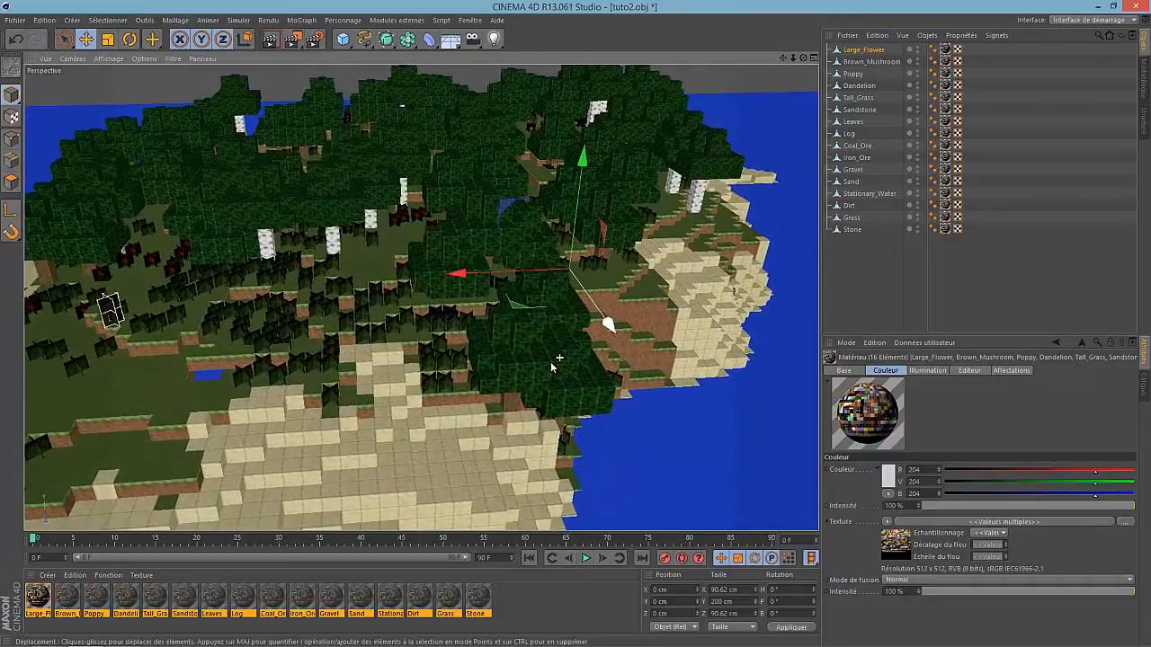
pyautogui.scroll(6, 528, 363)
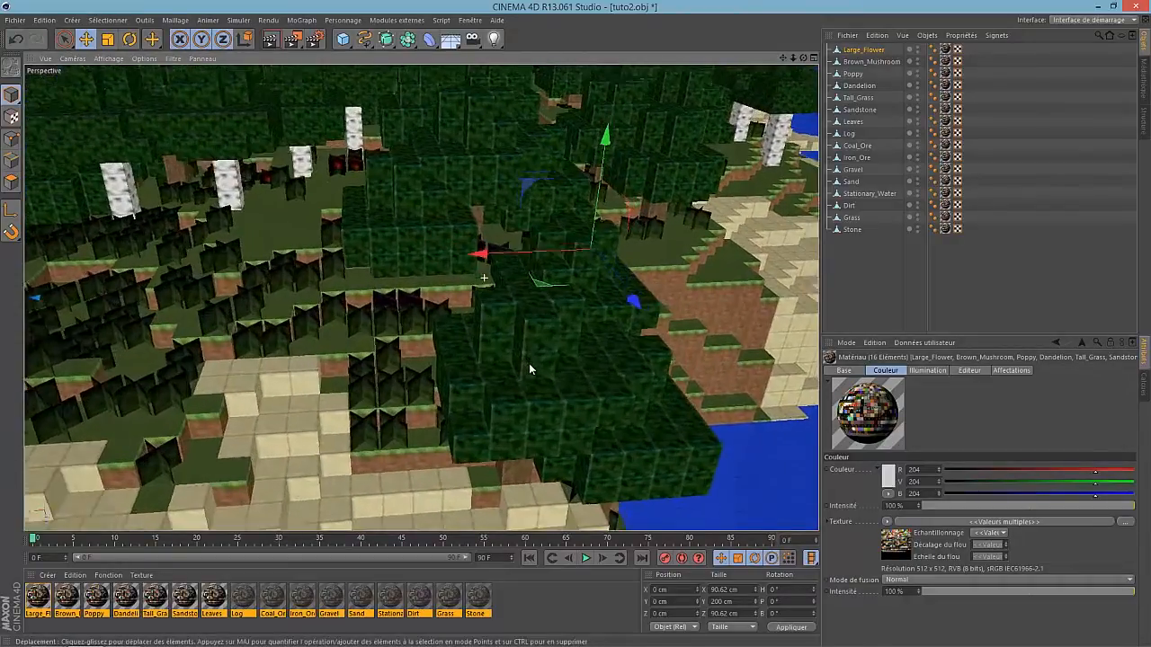
pyautogui.click(269, 40)
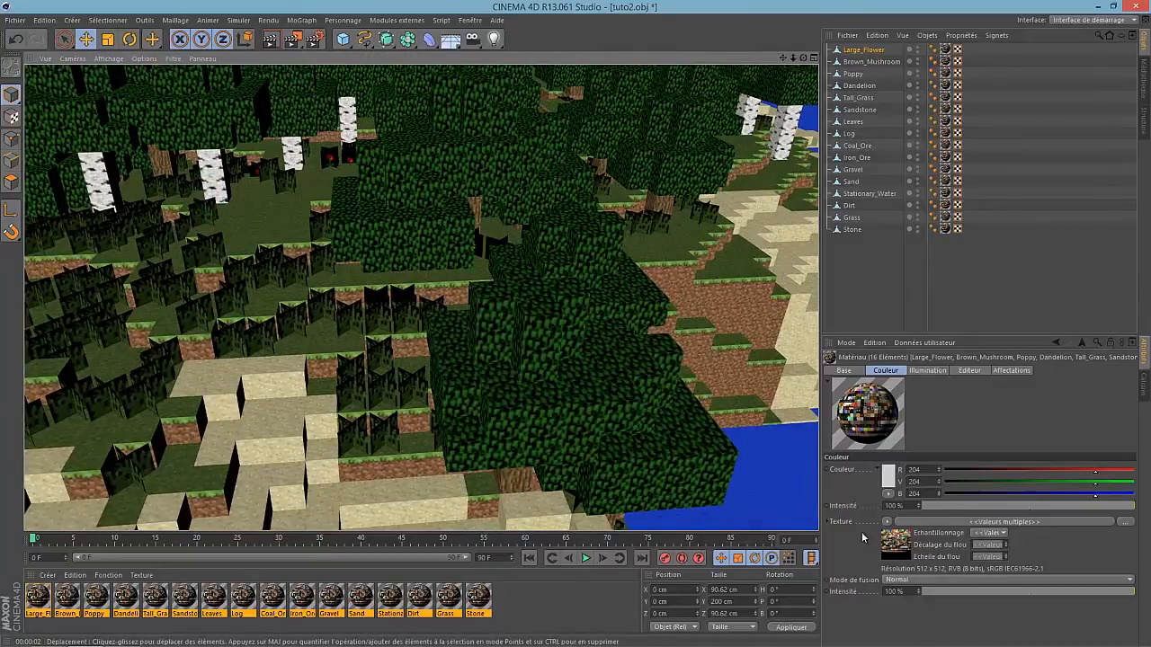
# Set the Couleur texture sampling of all selected materials back to Sans.
pyautogui.click(988, 533)
pyautogui.click(984, 433)
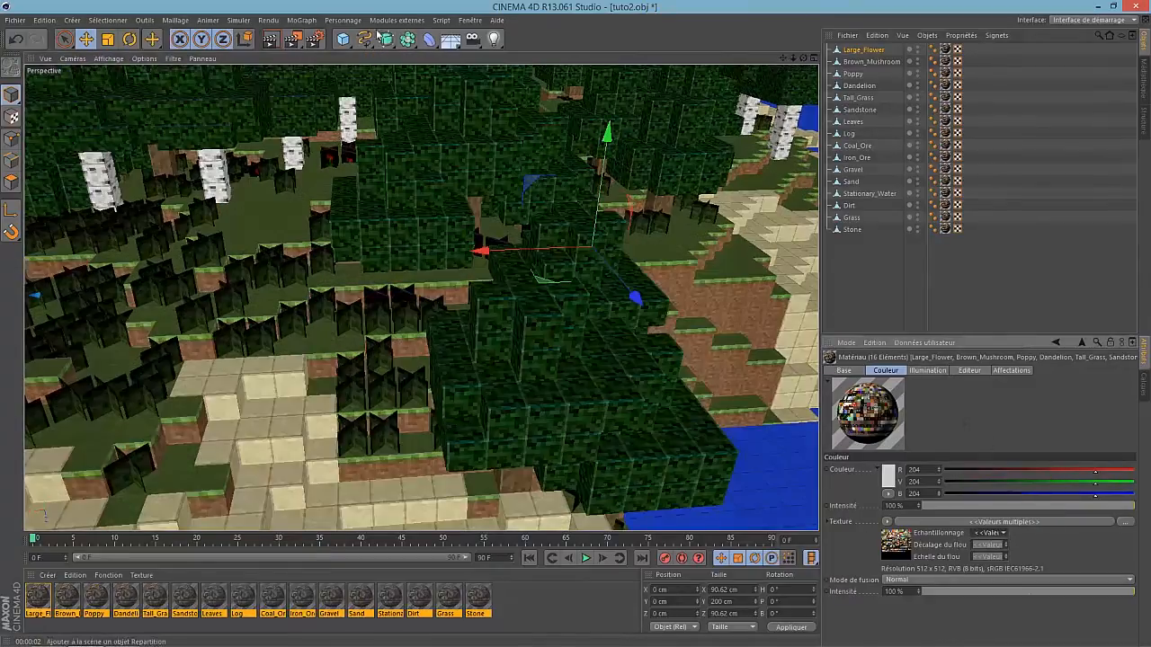
# Render the close view of the trees and check the texture result across the island.
pyautogui.hotkey('ctrl', 'r')
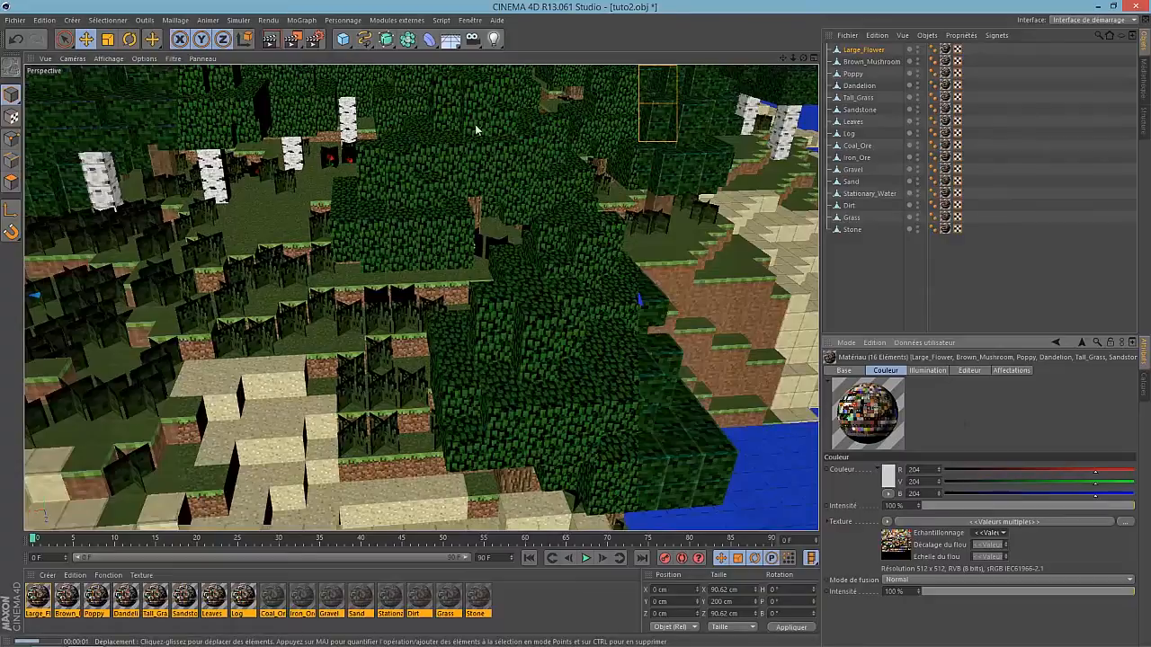
pyautogui.scroll(-10, 576, 332)
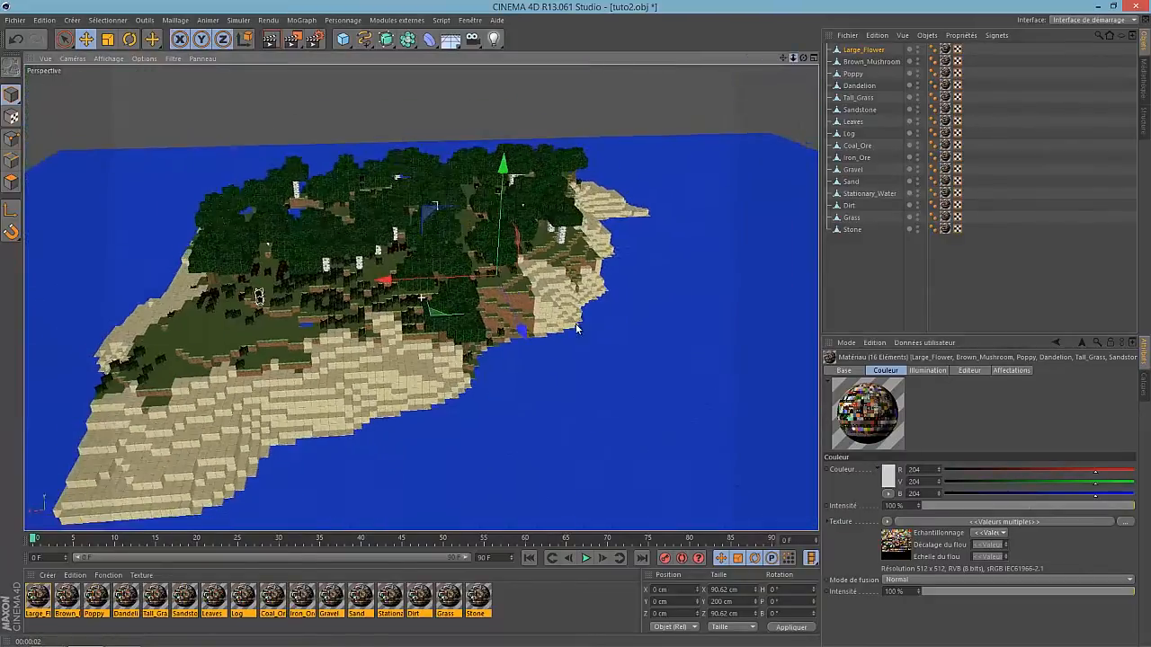
pyautogui.scroll(3, 577, 332)
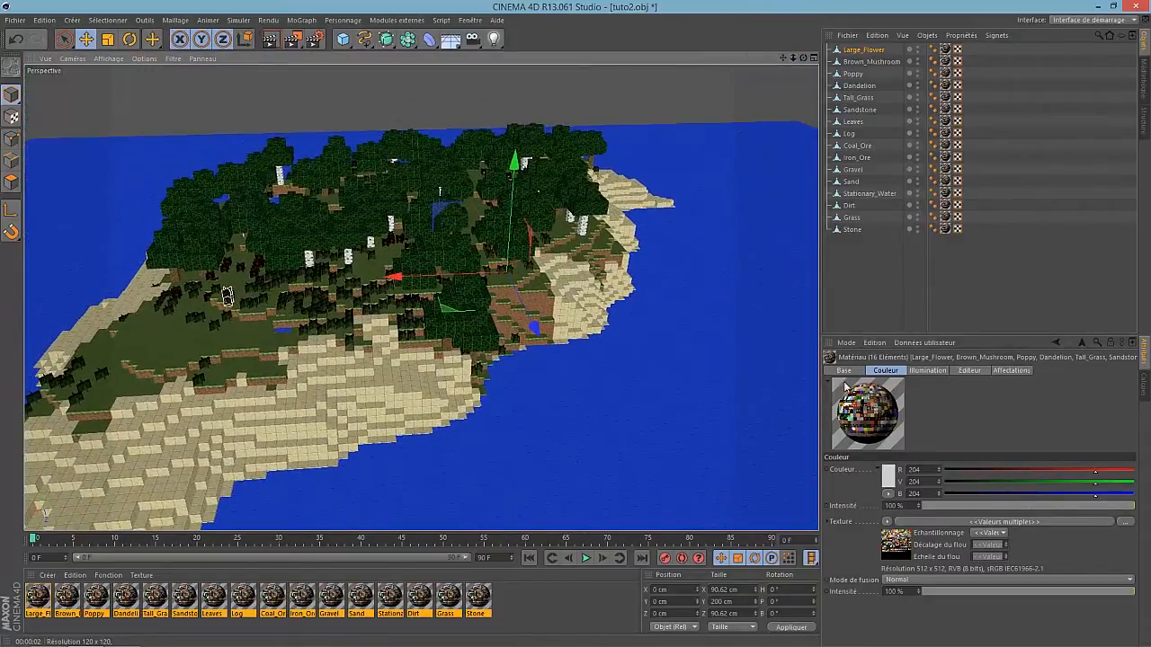
# Enable the Alpha channel on all selected materials and load call_of_animation_map-RGBA.png as its texture.
pyautogui.click(842, 371)
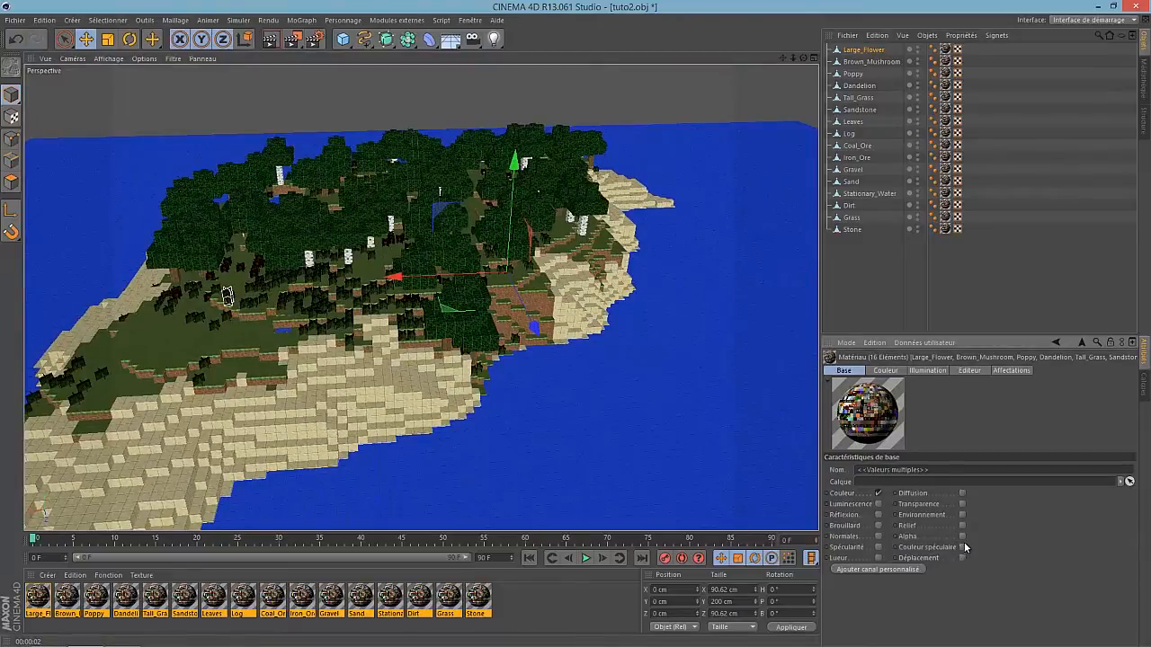
pyautogui.click(961, 537)
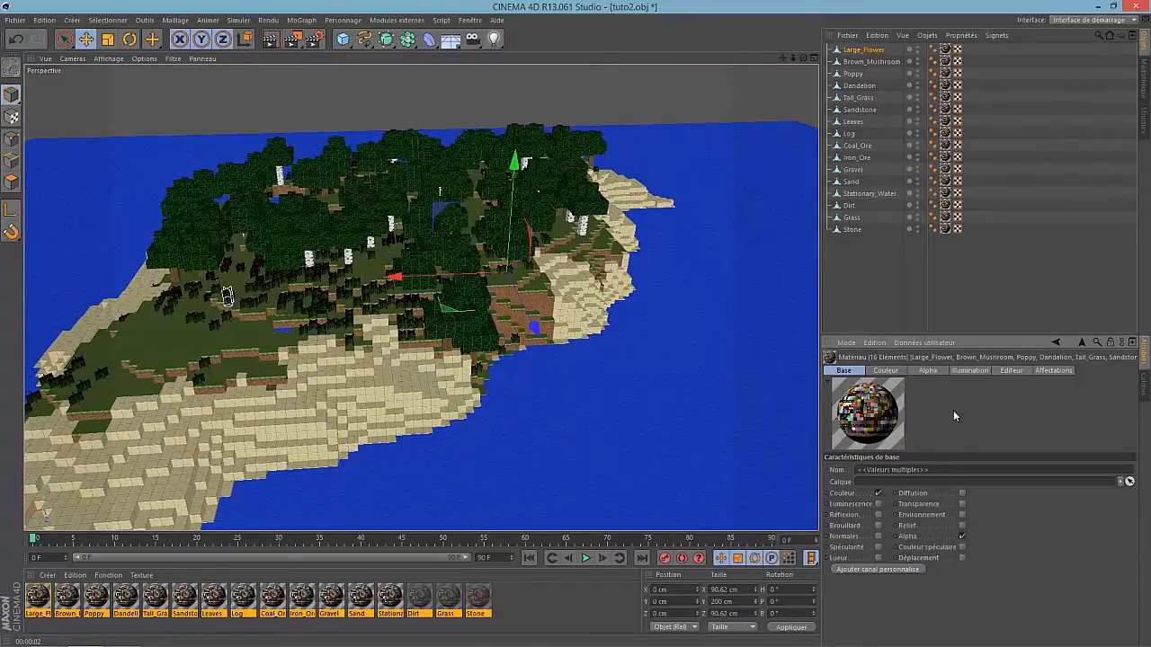
pyautogui.click(929, 371)
pyautogui.click(1124, 536)
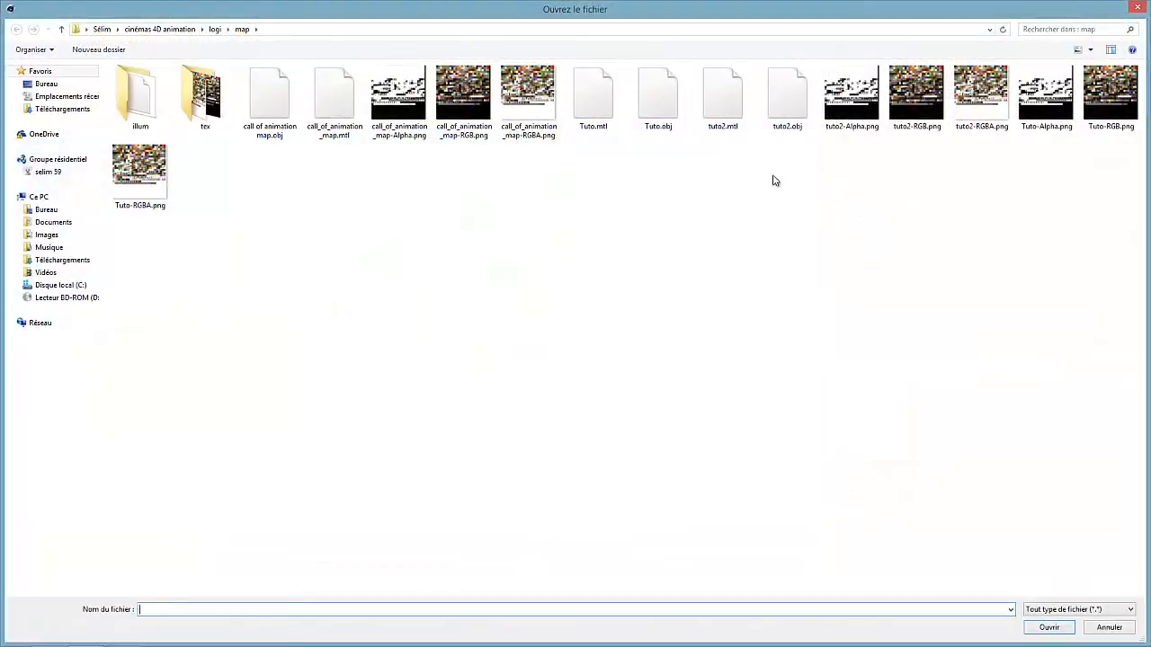
pyautogui.click(529, 94)
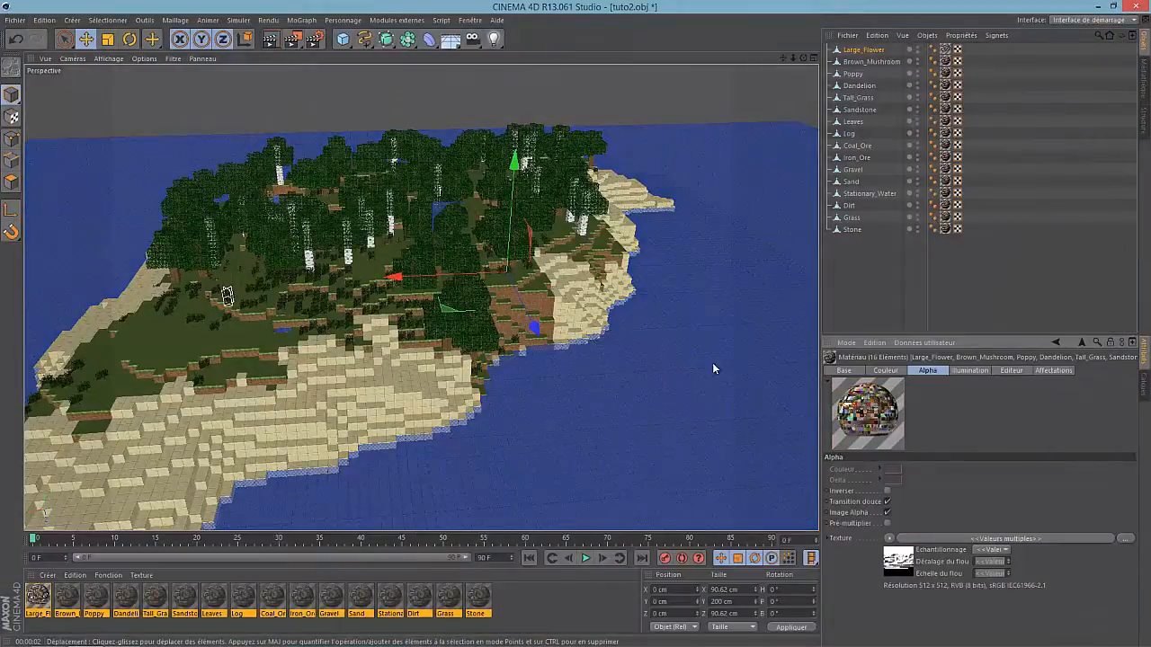
# Render a closer view of the island and inspect the transparency of the foliage and water.
pyautogui.scroll(8, 362, 235)
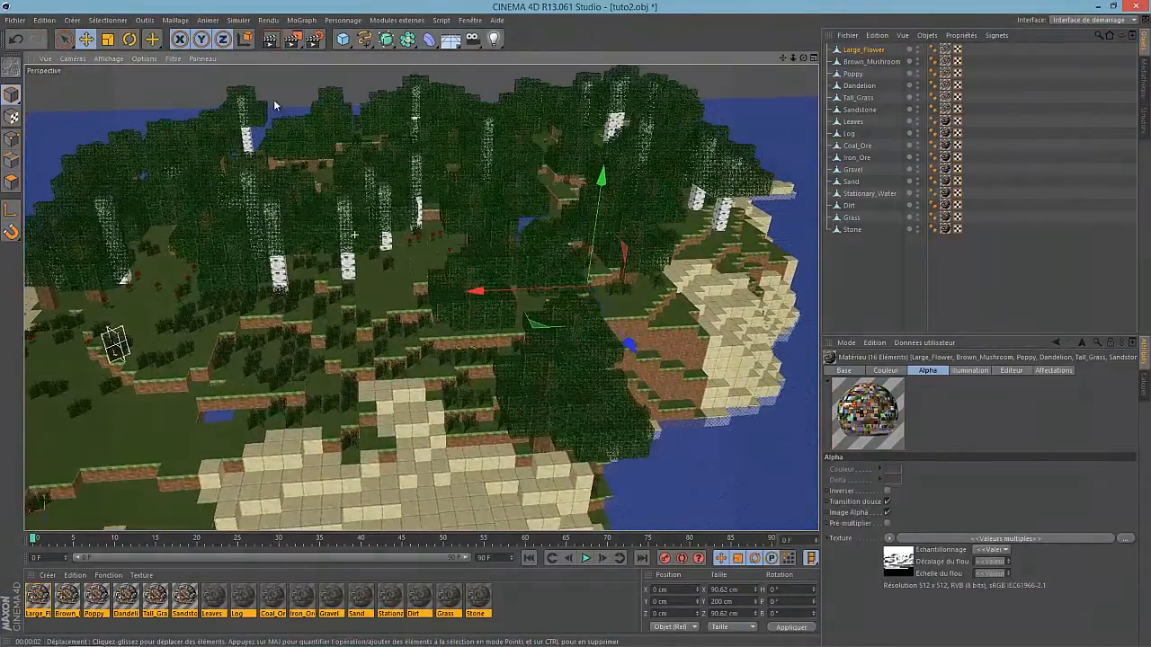
pyautogui.click(269, 40)
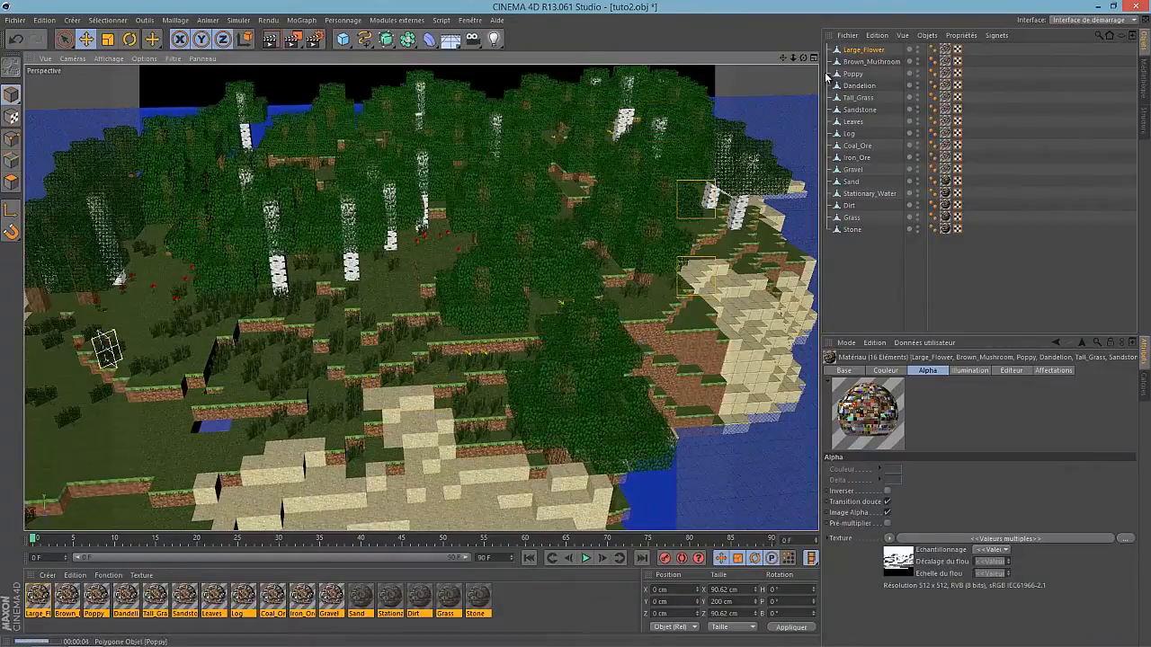
pyautogui.moveTo(803, 59); pyautogui.dragTo(780, 126)
pyautogui.moveTo(793, 58); pyautogui.dragTo(576, 322)
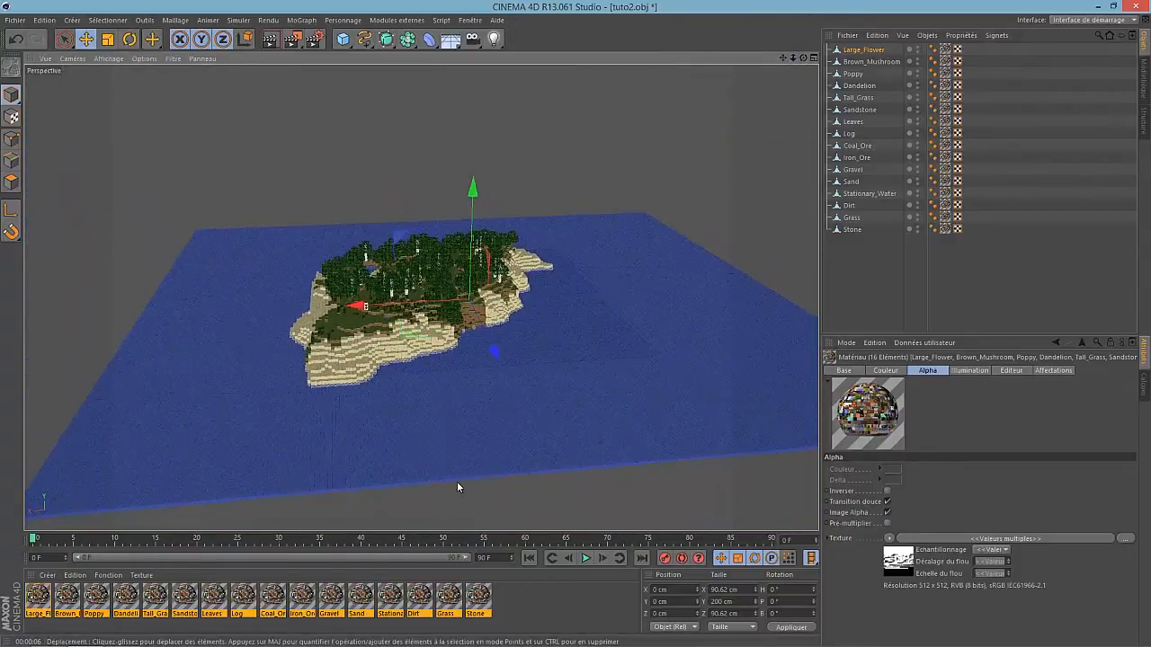
pyautogui.moveTo(793, 58); pyautogui.dragTo(580, 329)
pyautogui.moveTo(805, 56); pyautogui.dragTo(577, 325)
pyautogui.scroll(5, 311, 268)
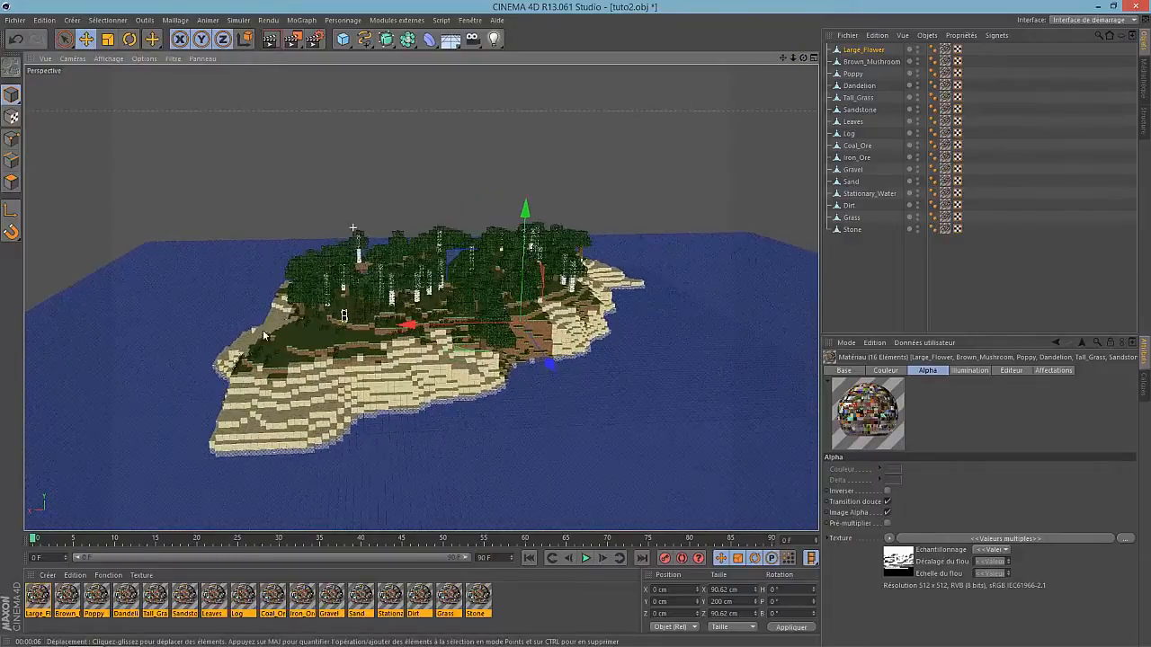
# Open the Minecraft Steve Rig v1.2 library file from the pack c4d minecraft folder.
pyautogui.click(13, 20)
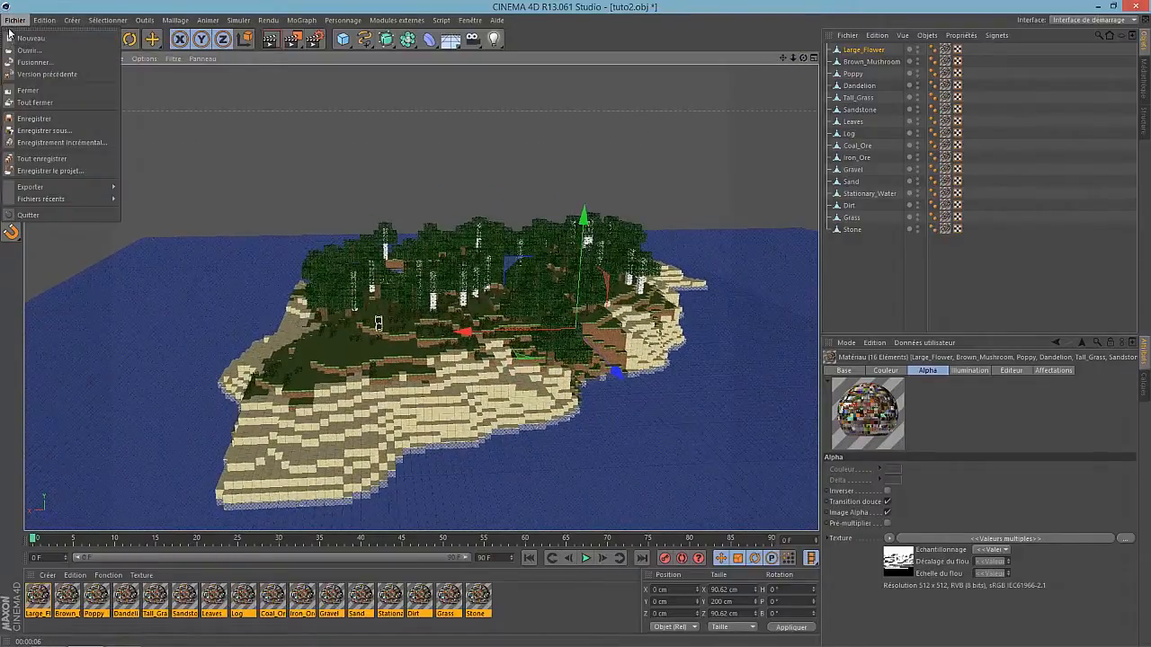
pyautogui.click(34, 52)
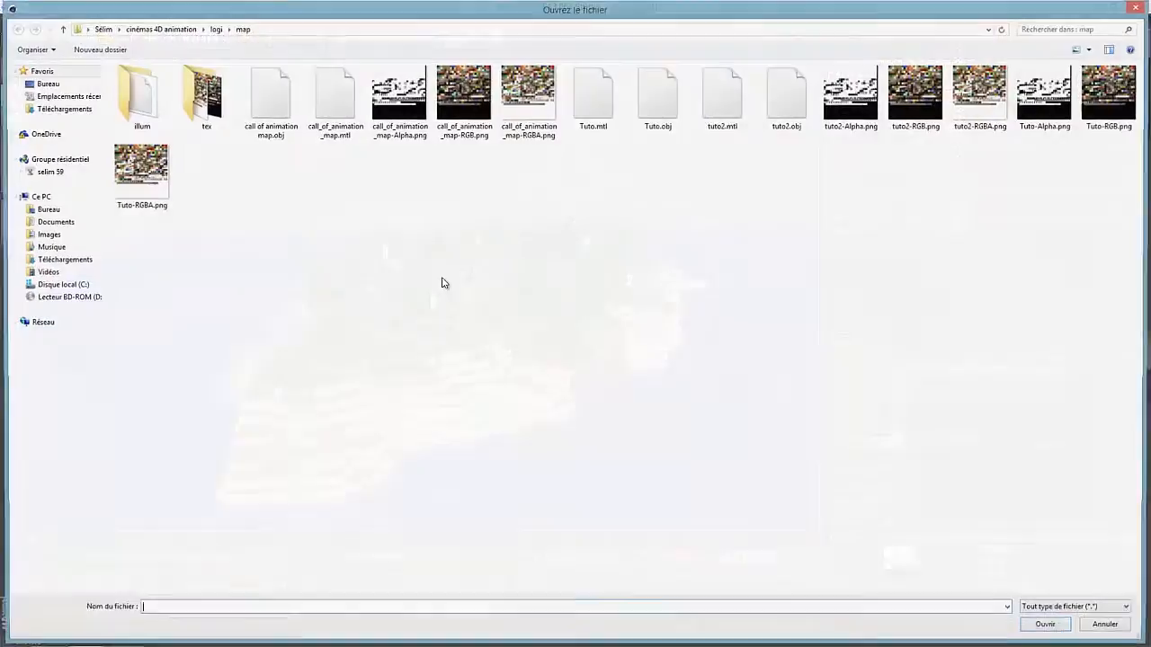
pyautogui.click(180, 31)
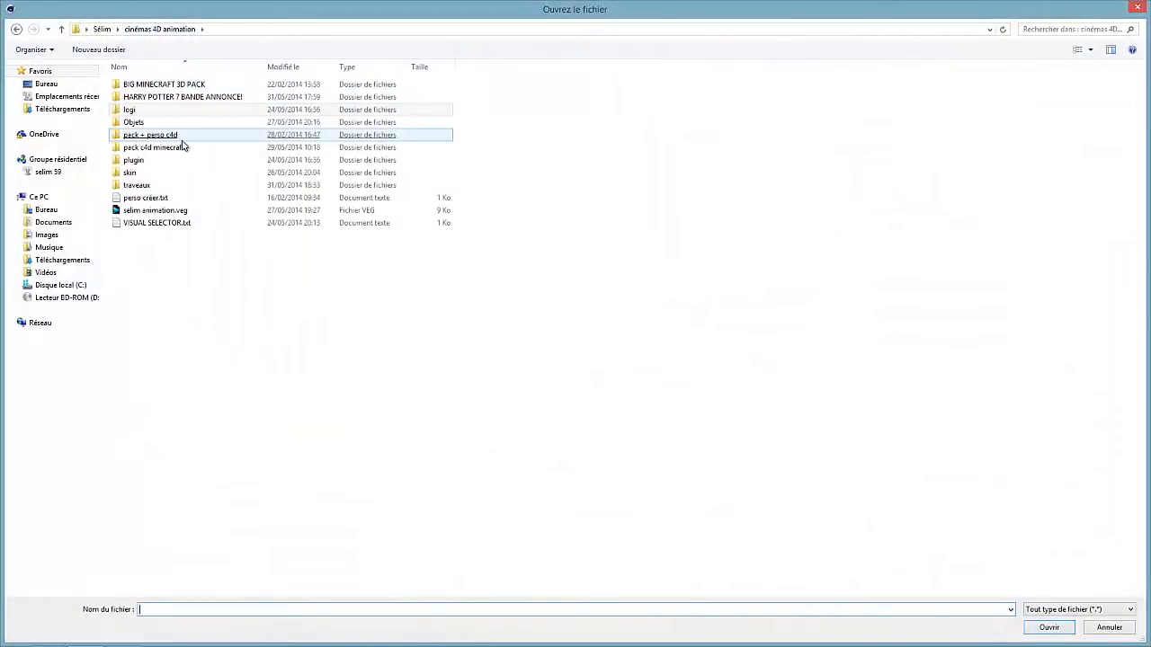
pyautogui.click(172, 135)
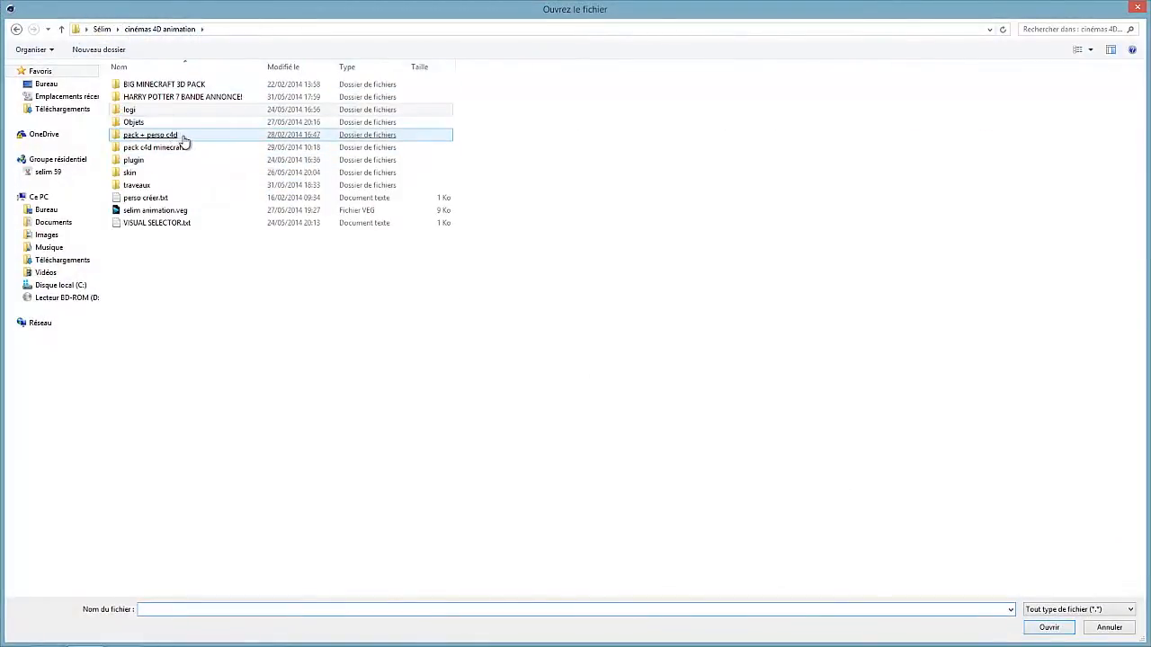
pyautogui.doubleClick(183, 136)
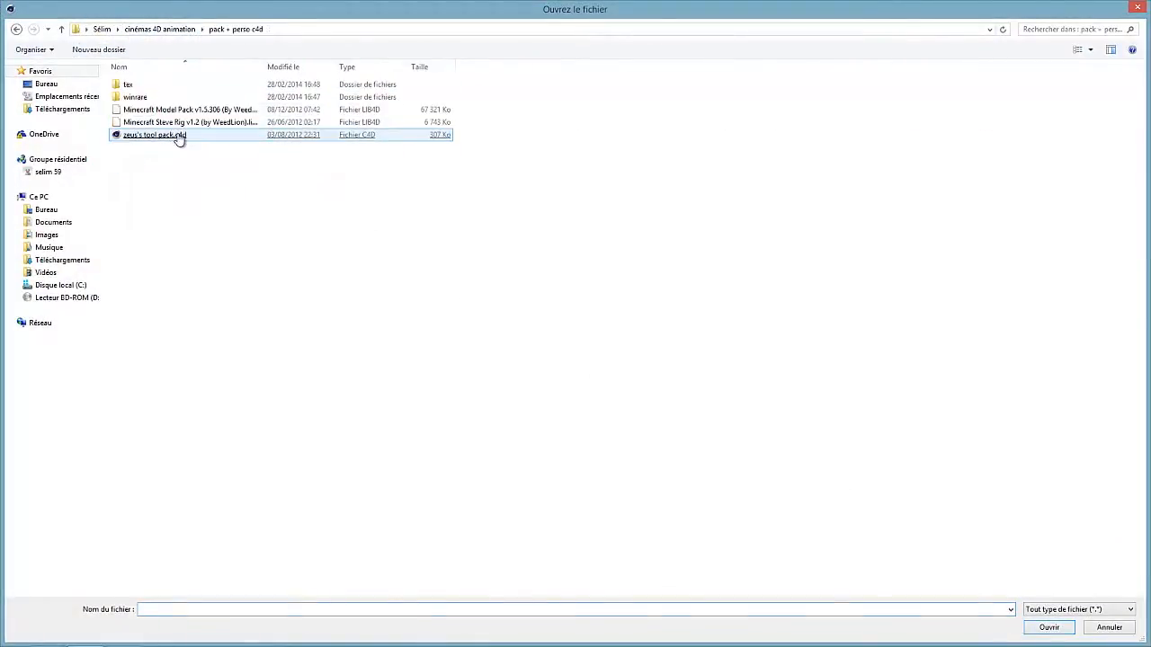
pyautogui.click(21, 30)
pyautogui.doubleClick(170, 149)
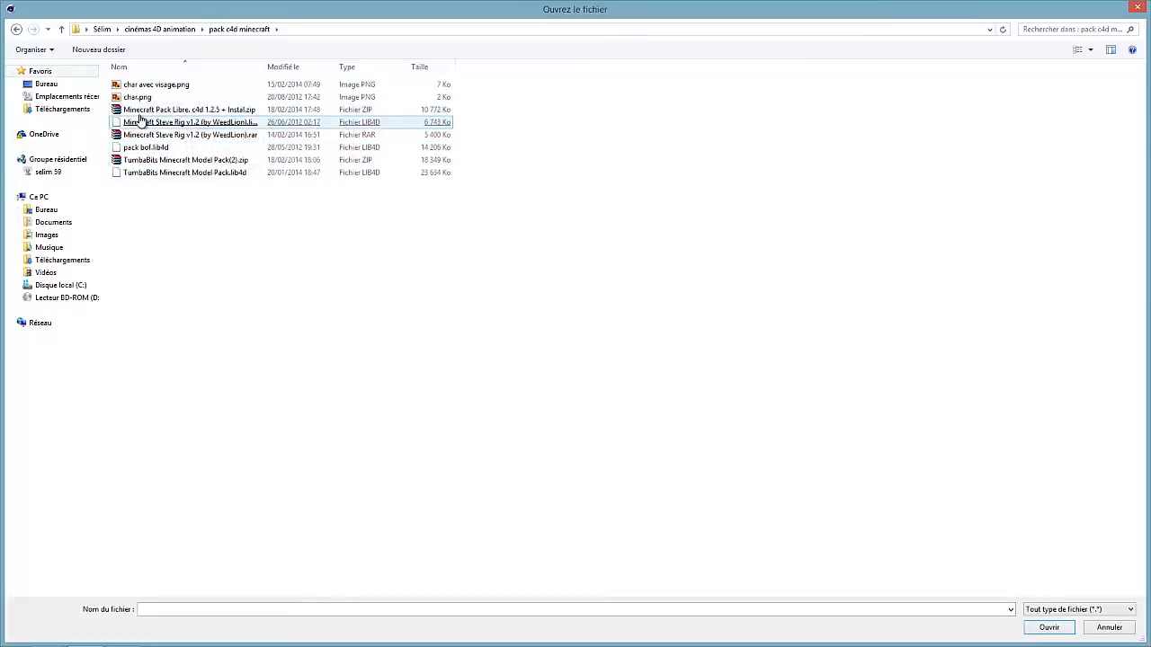
pyautogui.doubleClick(143, 122)
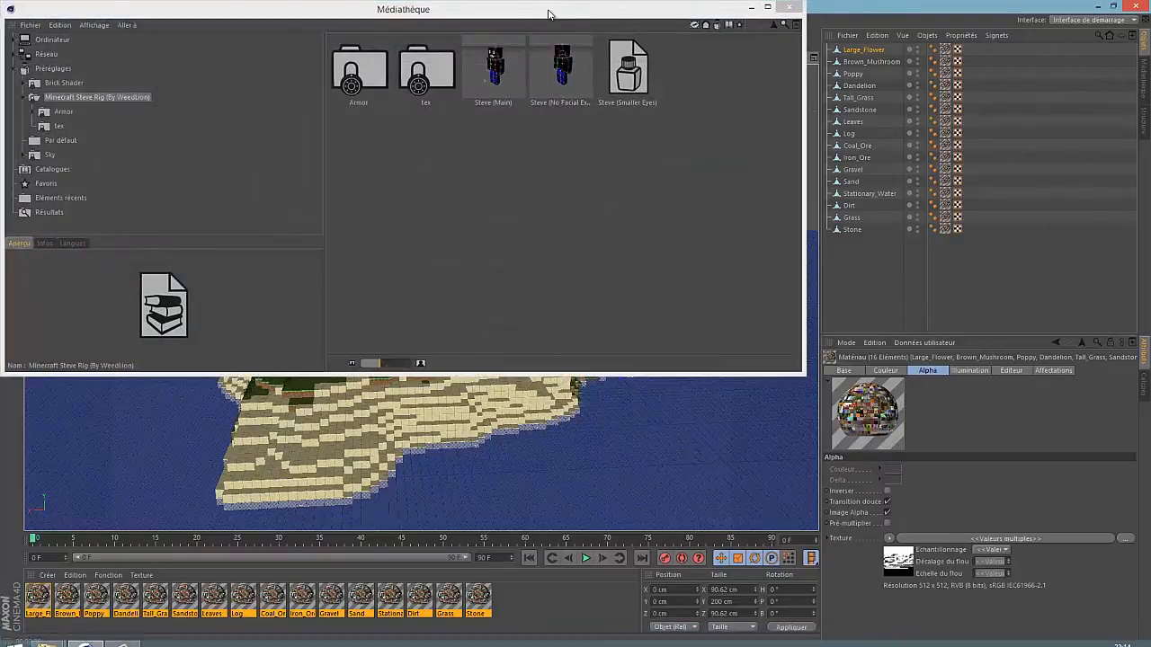
# Compare the previews of the Steve (Main) and Steve (No Facial Expressions) rigs in the Médiathèque.
pyautogui.moveTo(559, 112); pyautogui.dragTo(612, 76)
pyautogui.moveTo(858, 432); pyautogui.dragTo(902, 489)
pyautogui.click(556, 122)
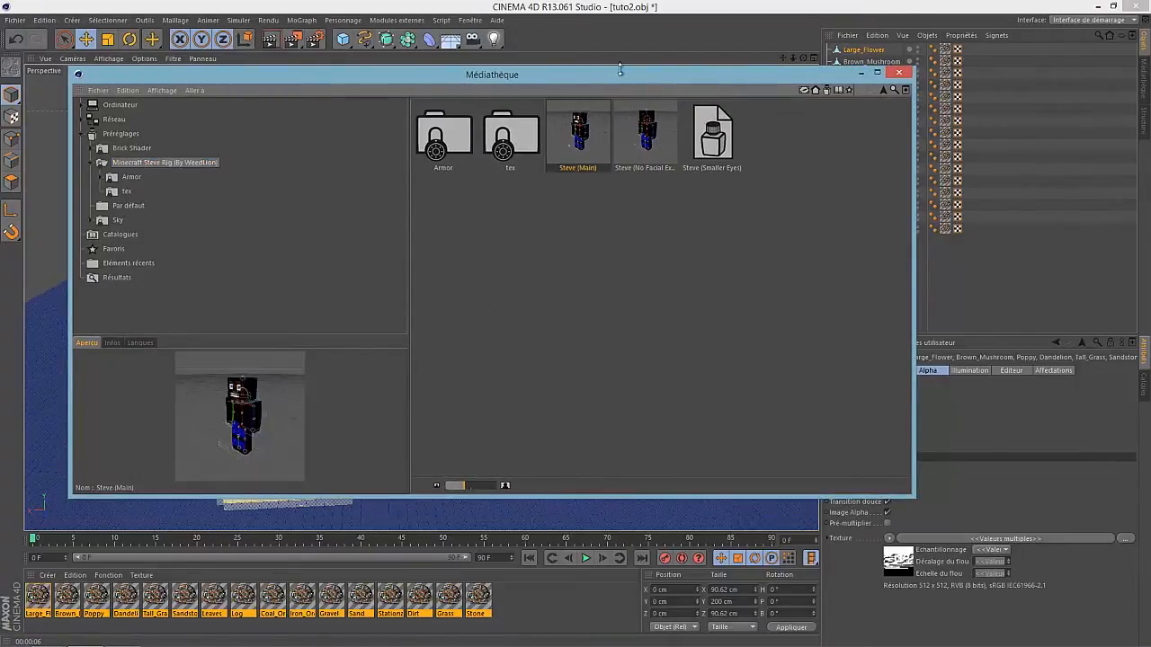
pyautogui.moveTo(710, 49); pyautogui.dragTo(702, 133)
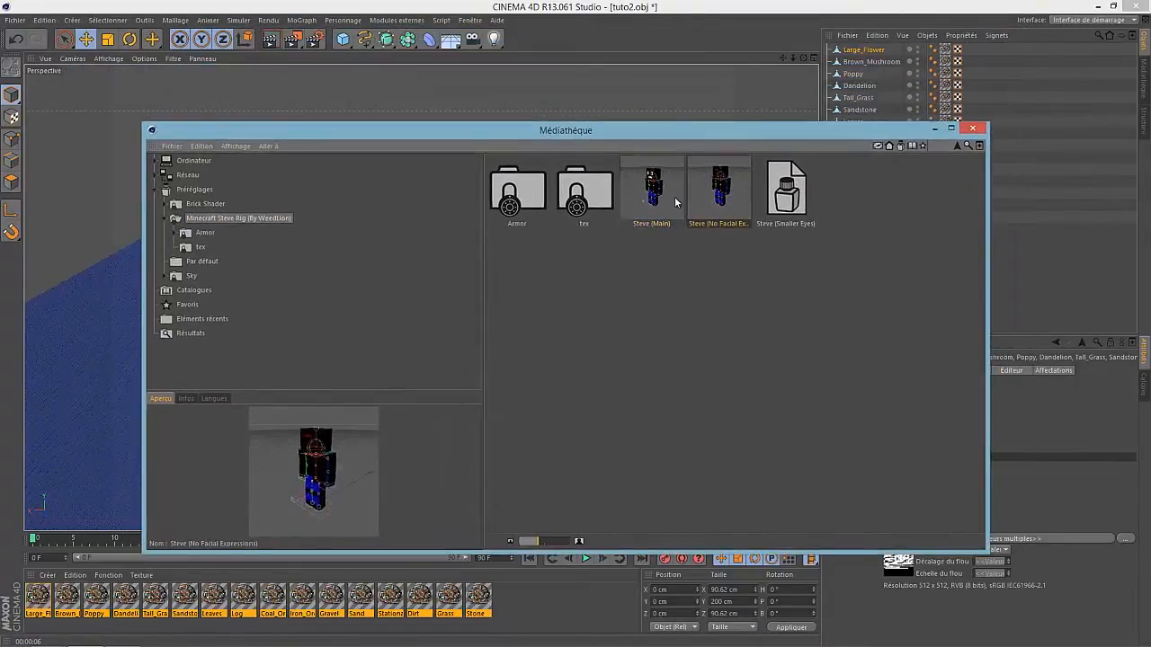
pyautogui.moveTo(659, 135); pyautogui.dragTo(562, 98)
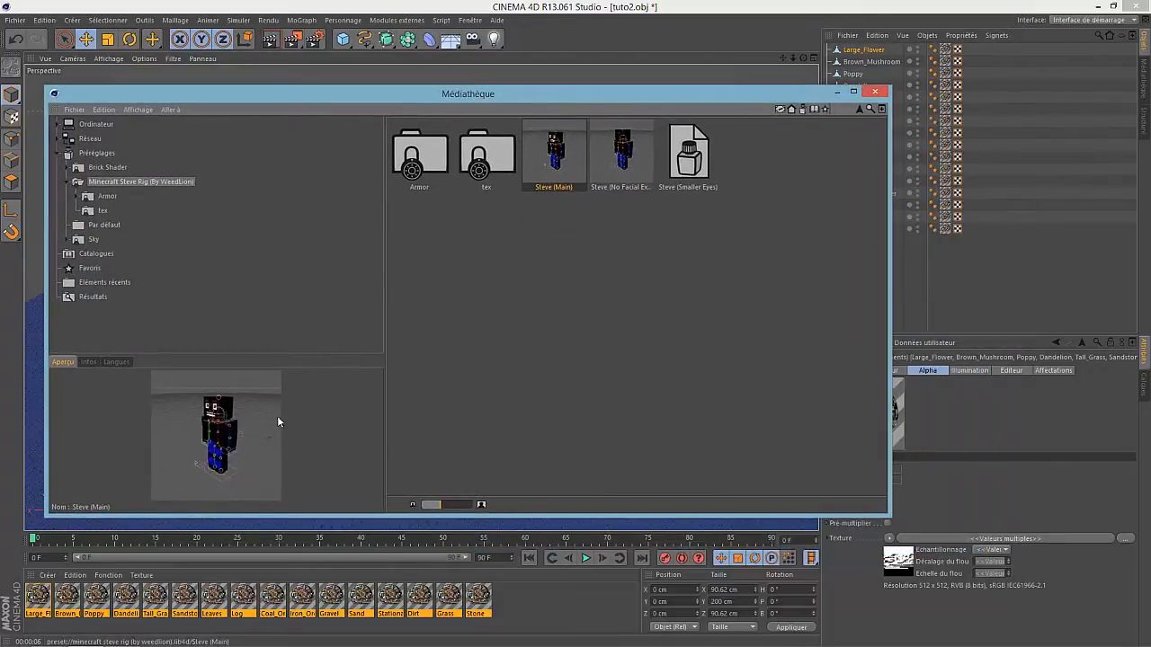
# Add the Steve (No Facial Expressions) rig to the scene and examine its Custom Skin path.
pyautogui.click(615, 157)
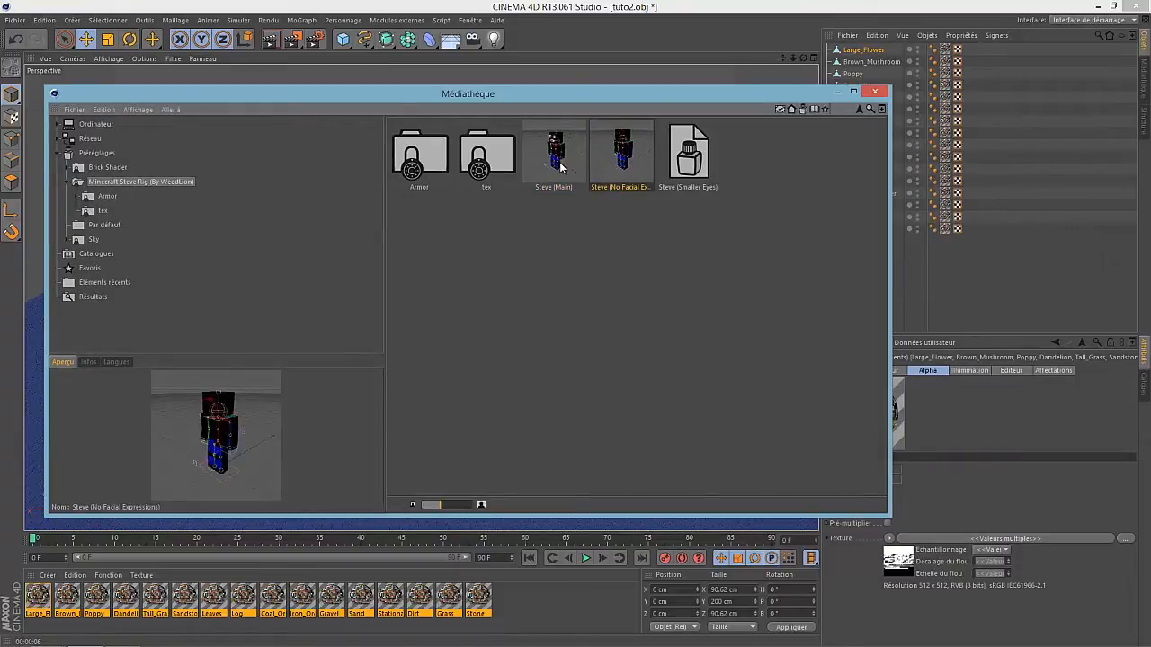
pyautogui.moveTo(677, 105); pyautogui.dragTo(610, 52)
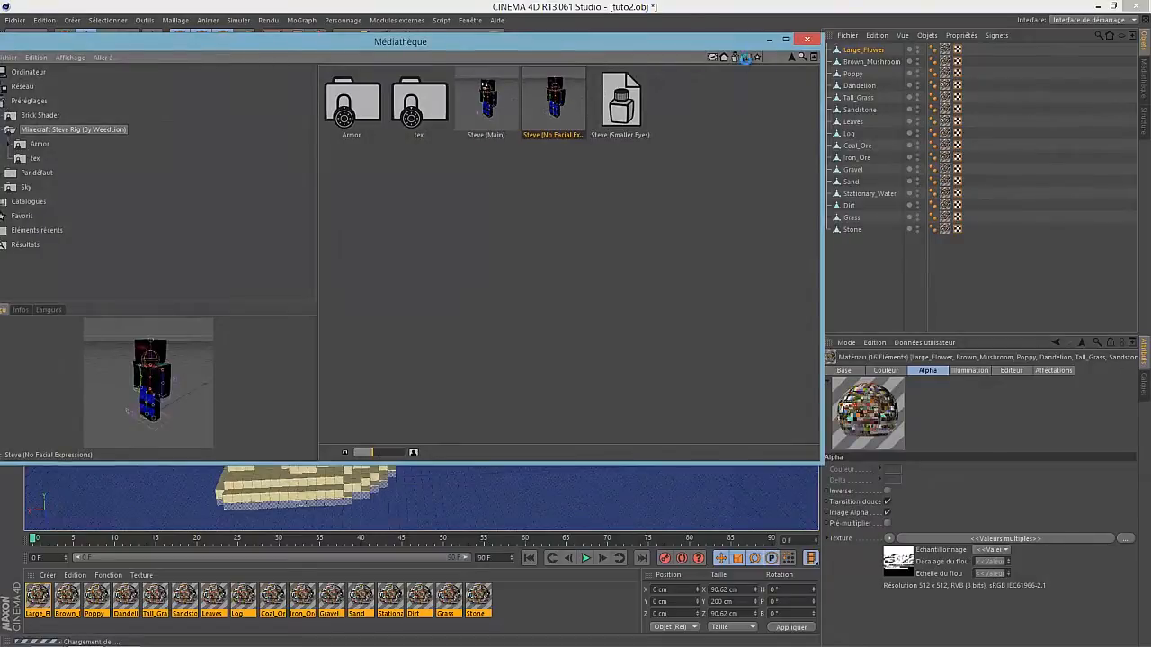
pyautogui.click(767, 40)
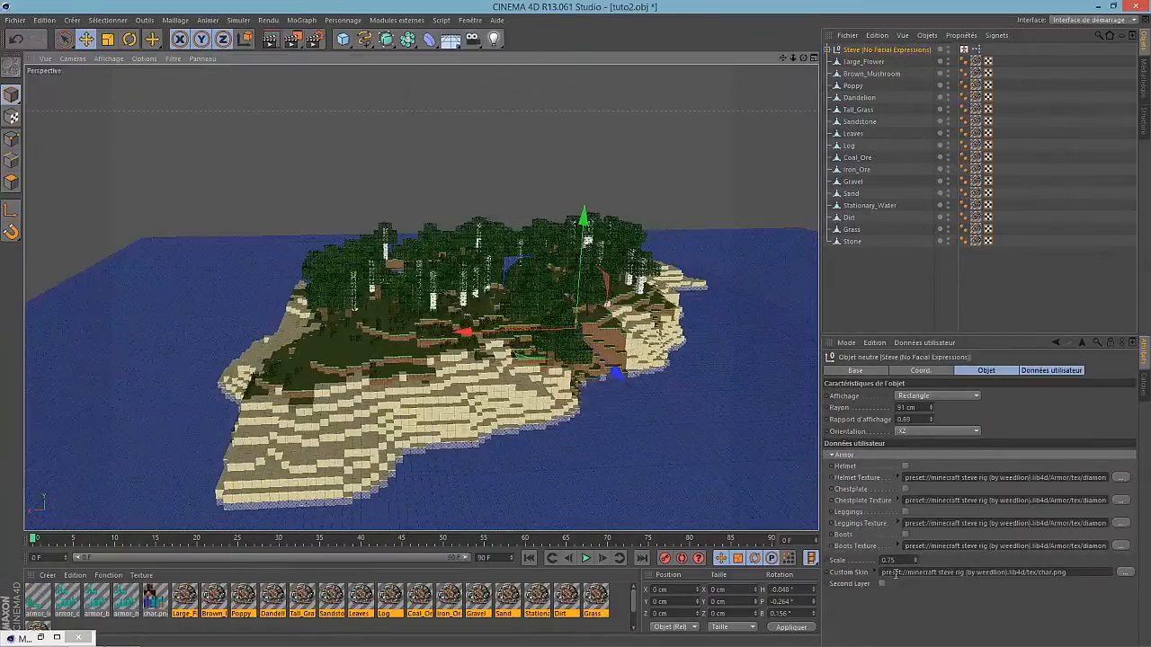
pyautogui.click(1081, 570)
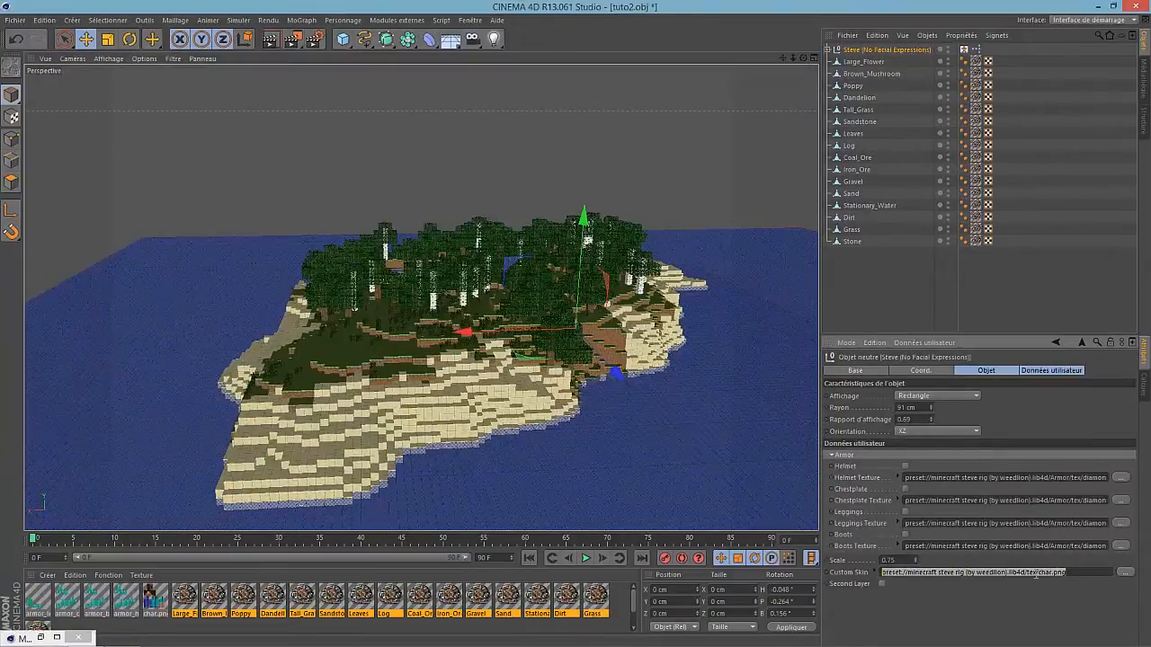
# Delete the Steve (No Facial Expressions) rig from the scene.
pyautogui.click(901, 51)
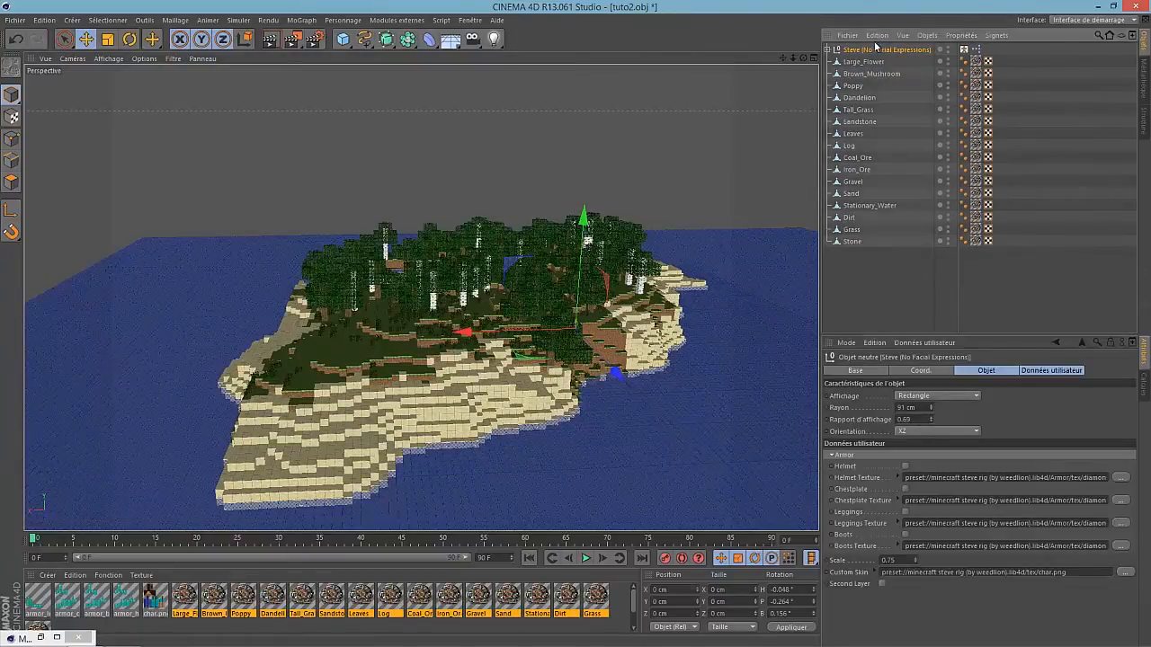
pyautogui.press('Delete')
pyautogui.click(14, 19)
pyautogui.click(12, 23)
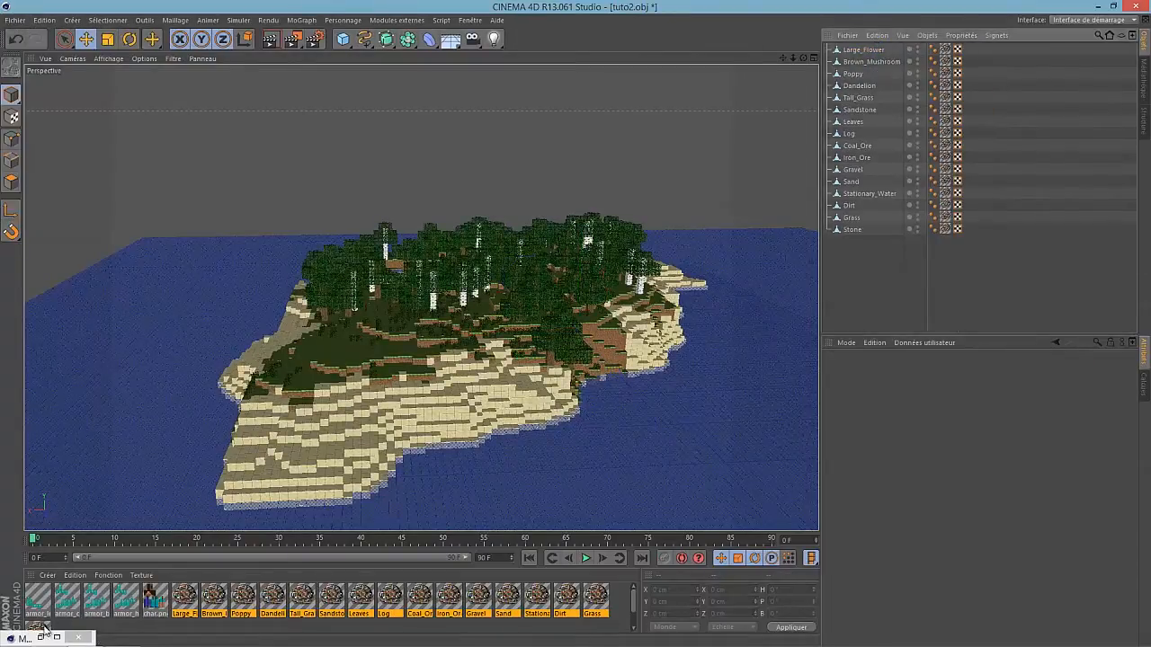
# Add the Steve (Main) rig from the Médiathèque to the scene.
pyautogui.click(46, 628)
pyautogui.click(41, 638)
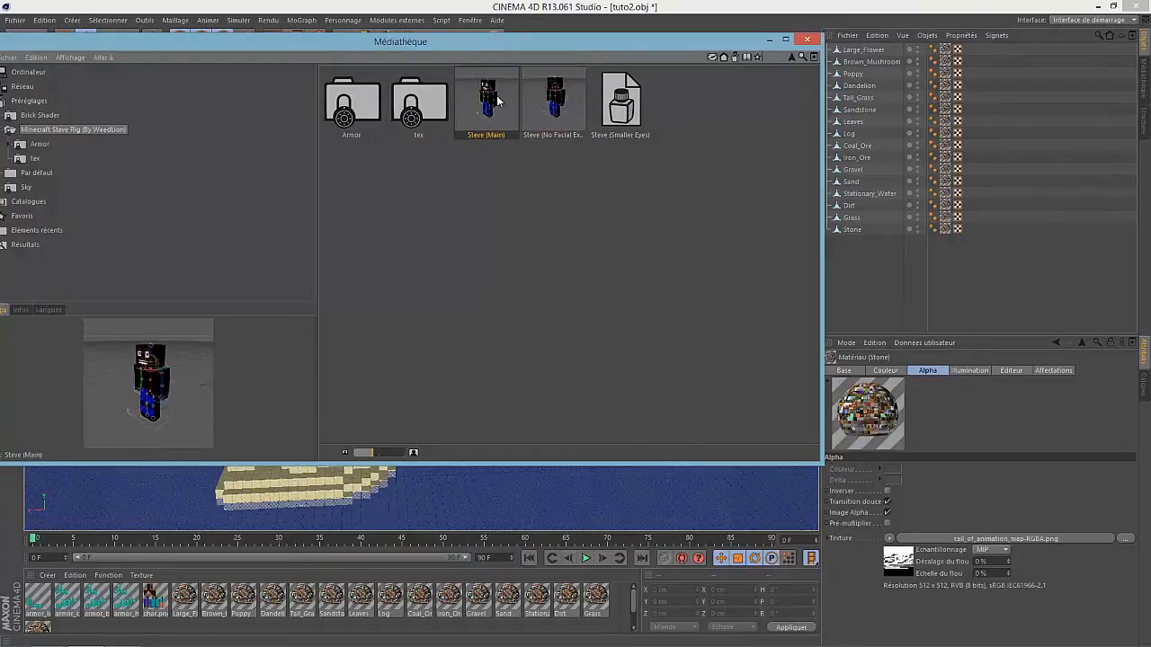
pyautogui.doubleClick(487, 109)
pyautogui.click(765, 41)
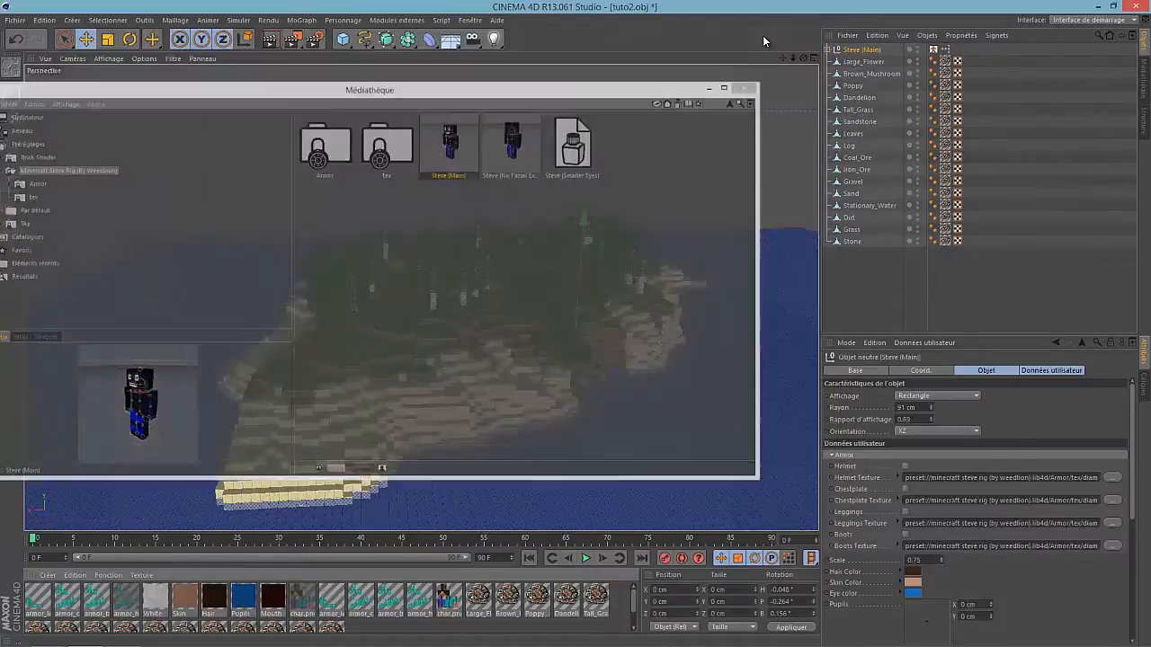
# Move the Steve rig onto the island's sandy slope, to about X 3096, Y 740, Z 3740 cm.
pyautogui.scroll(5, 553, 320)
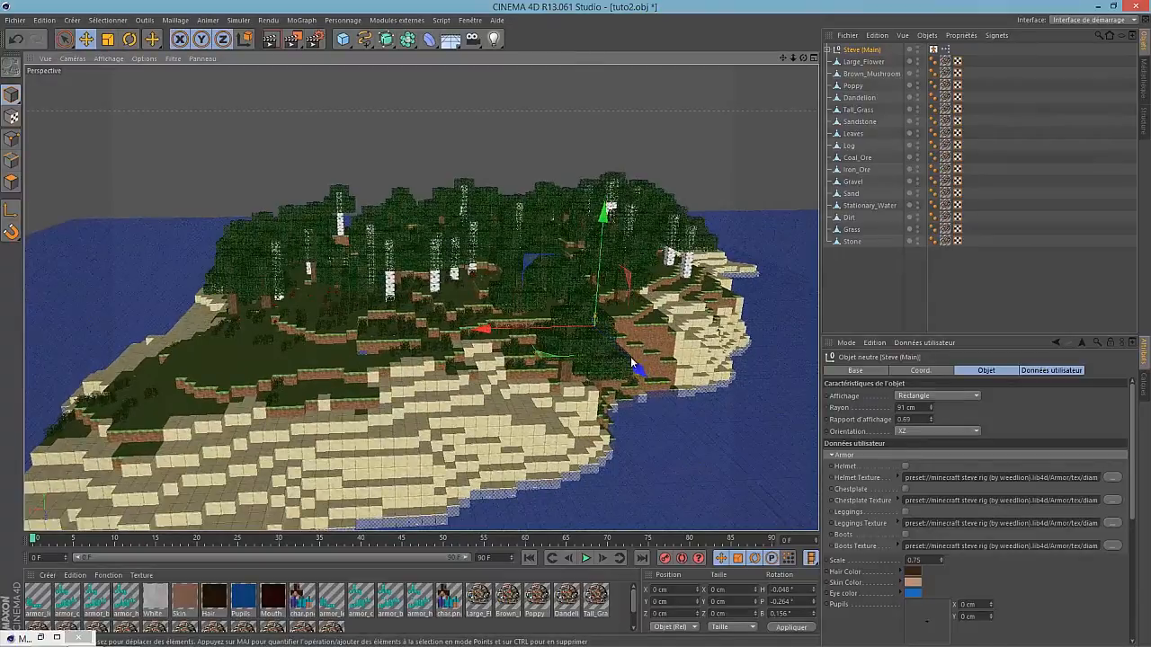
pyautogui.moveTo(635, 370); pyautogui.dragTo(549, 385)
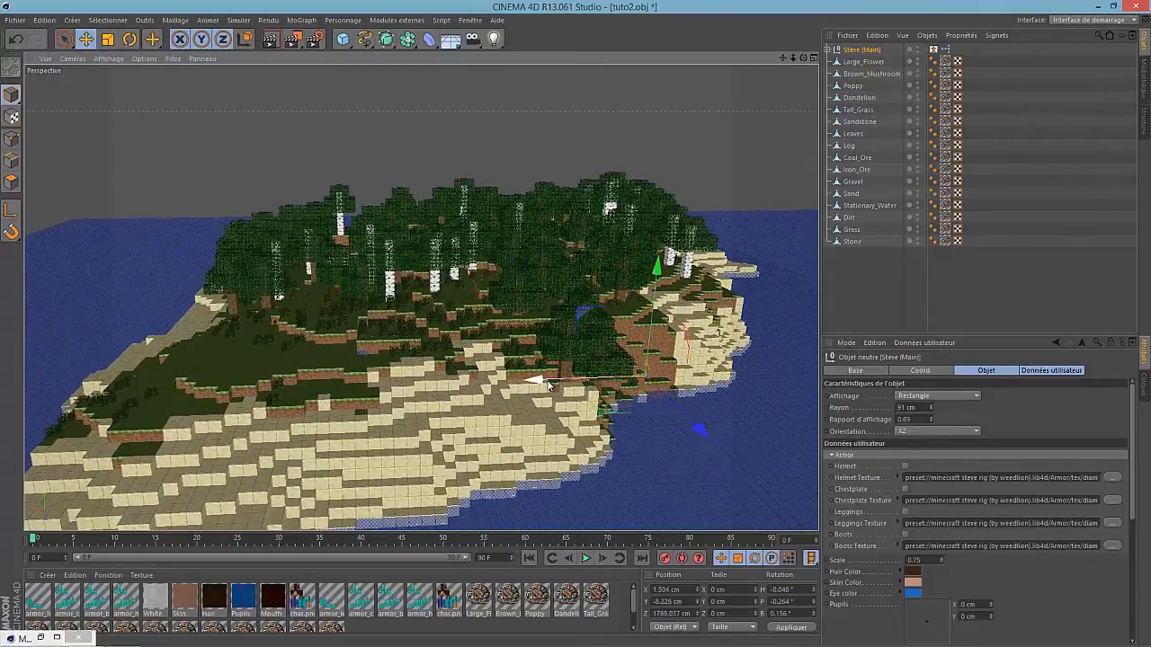
pyautogui.moveTo(292, 387); pyautogui.dragTo(280, 388)
pyautogui.moveTo(391, 437); pyautogui.dragTo(395, 516)
pyautogui.moveTo(398, 370); pyautogui.dragTo(393, 316)
pyautogui.scroll(5, 356, 415)
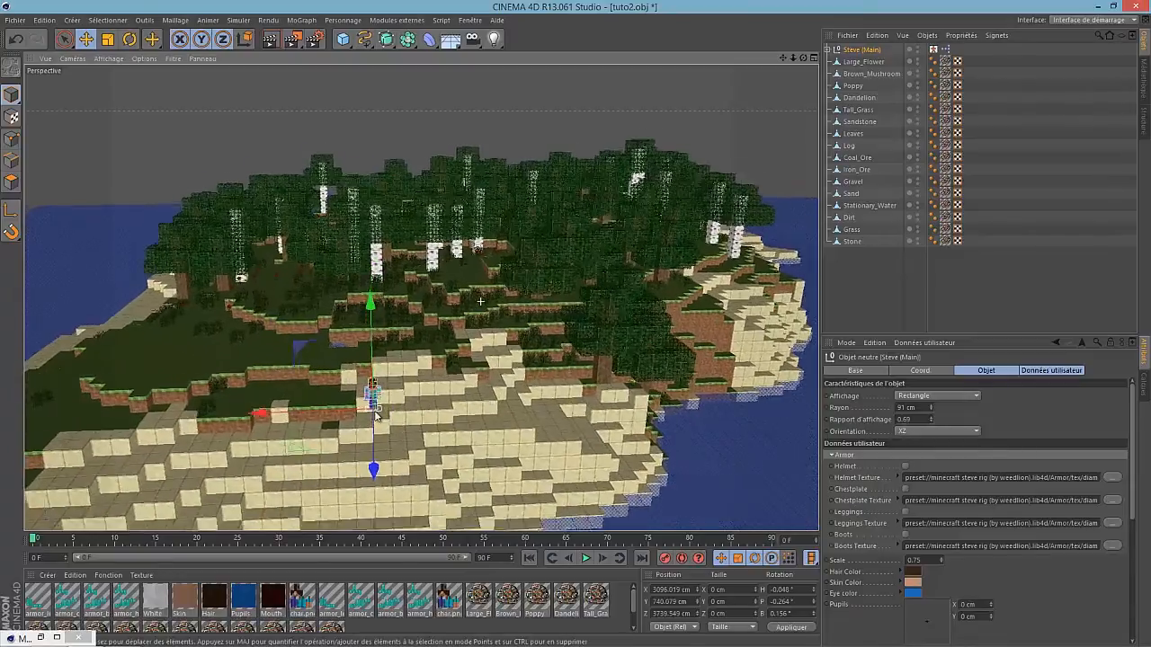
# Shift the Steve rig along Z to about 3501 cm and raise it to about Y 800 cm so it stands on the sand blocks.
pyautogui.scroll(3, 356, 415)
pyautogui.moveTo(803, 60); pyautogui.dragTo(580, 326)
pyautogui.moveTo(782, 59); pyautogui.dragTo(764, 319)
pyautogui.scroll(6, 468, 380)
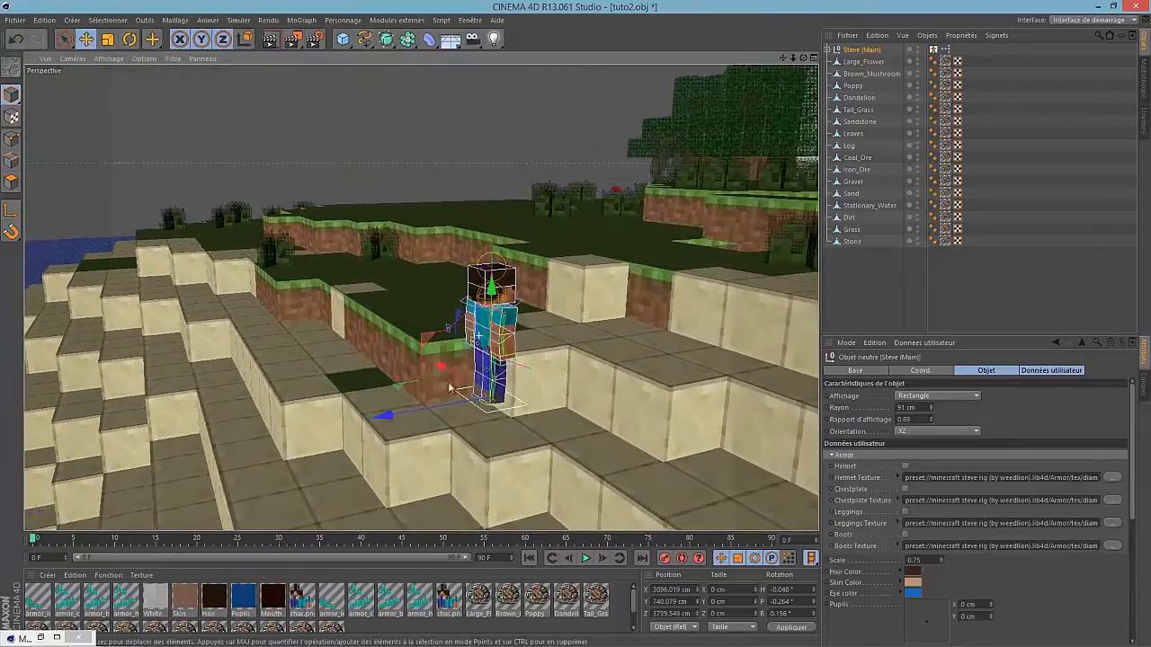
pyautogui.moveTo(386, 411); pyautogui.dragTo(567, 388)
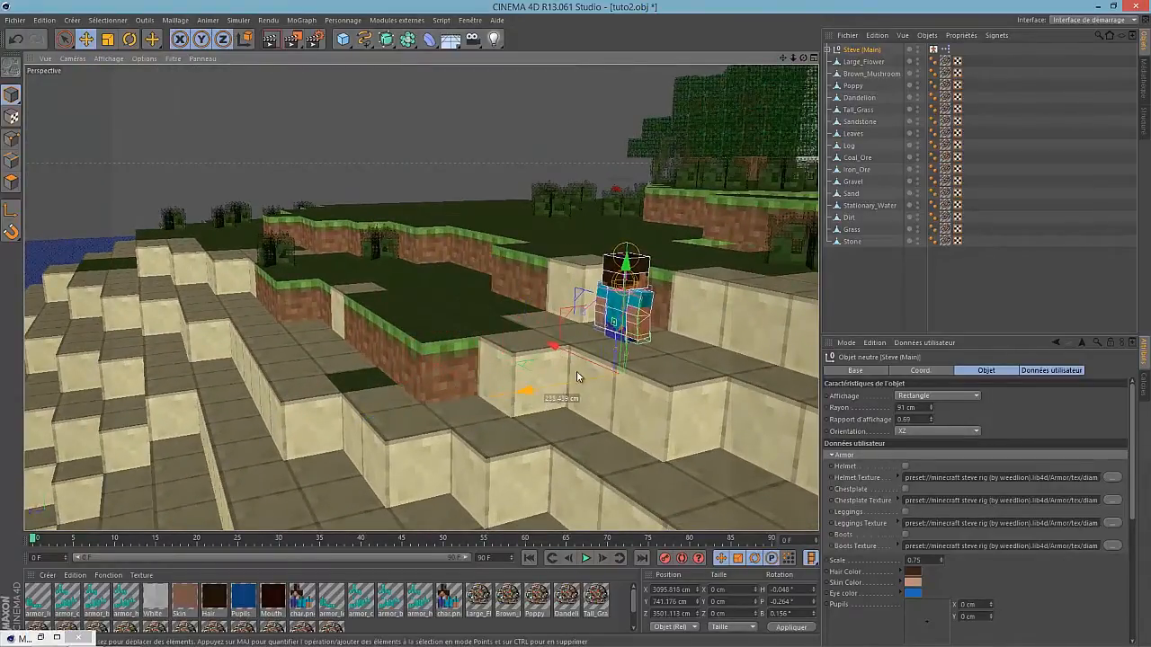
pyautogui.moveTo(625, 265); pyautogui.dragTo(661, 230)
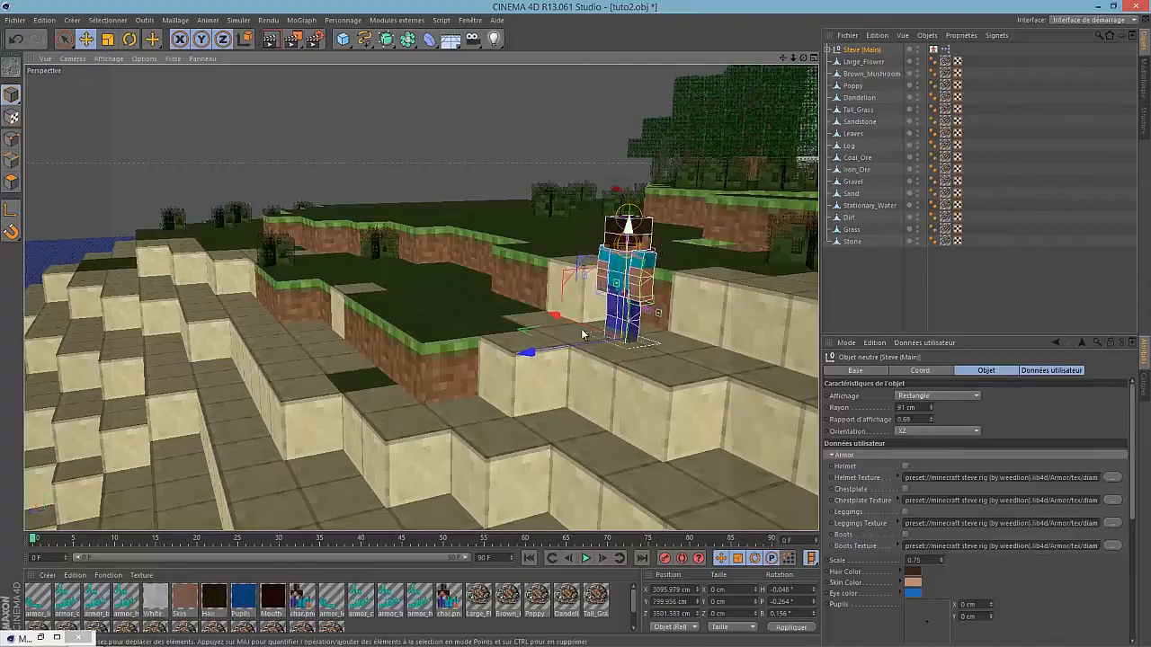
# Move the Steve rig across the island to the far sandy slope, to about X 6614, Y 783, Z 5170 cm.
pyautogui.moveTo(529, 353); pyautogui.dragTo(455, 363)
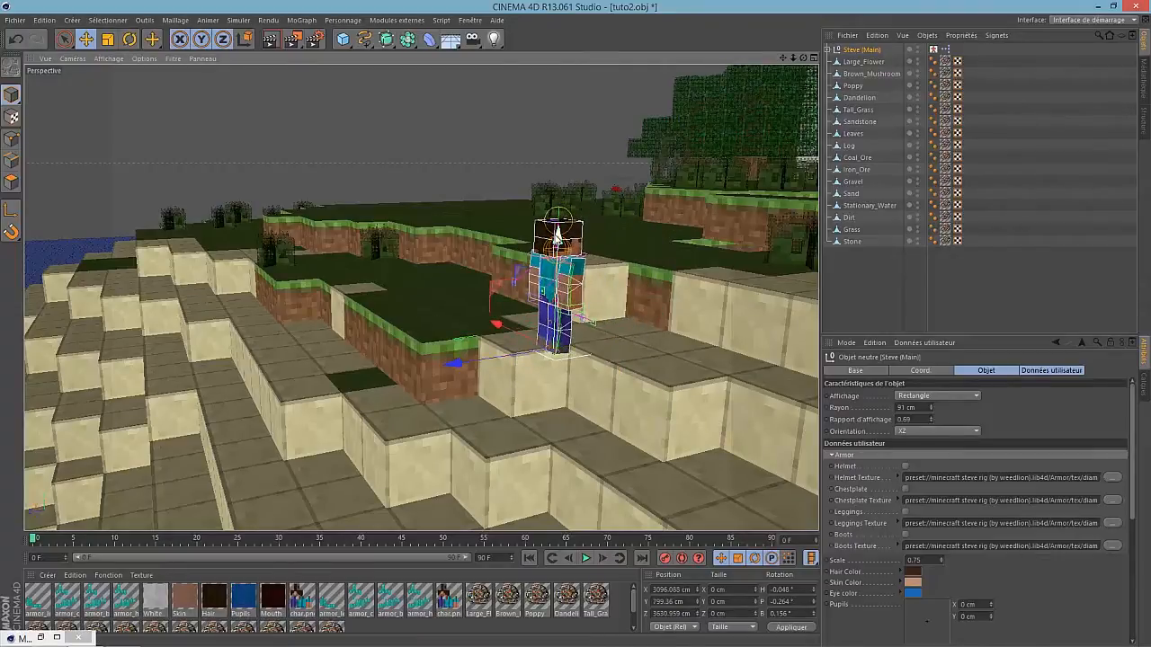
pyautogui.moveTo(803, 57); pyautogui.dragTo(575, 331)
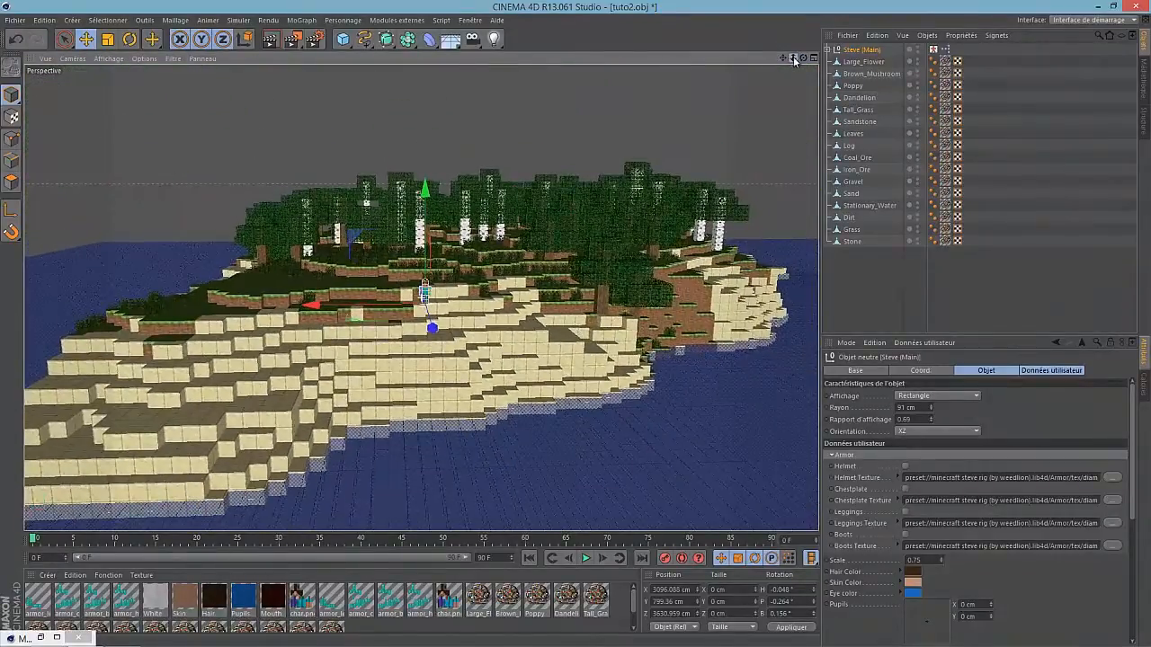
pyautogui.moveTo(781, 58); pyautogui.dragTo(576, 329)
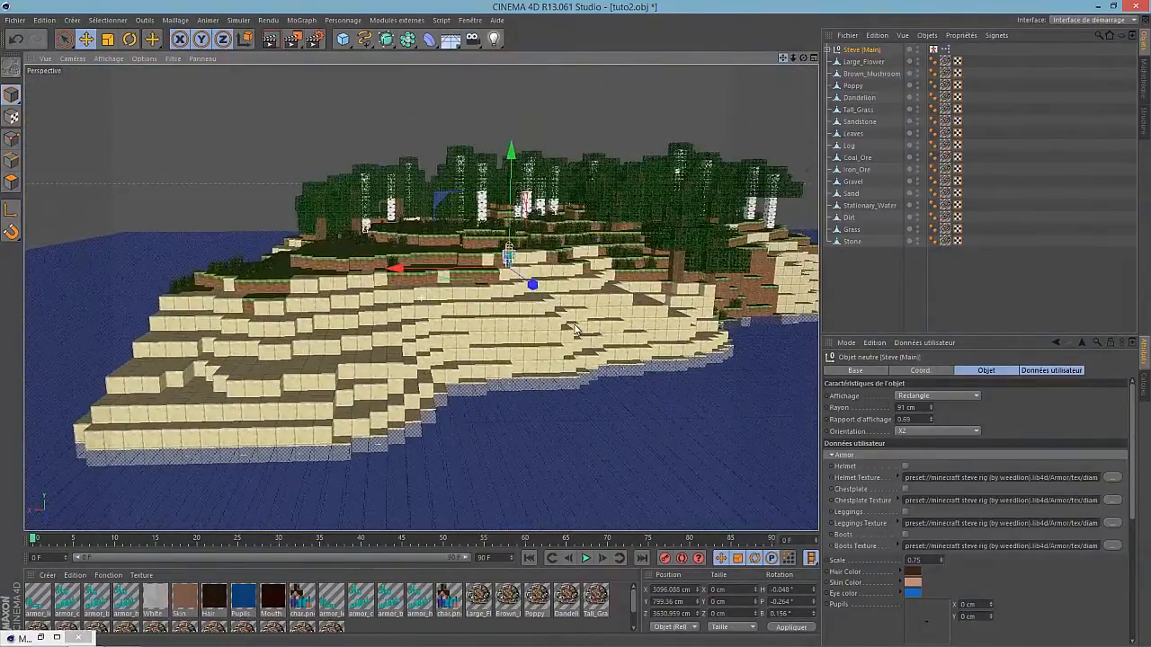
pyautogui.moveTo(802, 59); pyautogui.dragTo(575, 324)
pyautogui.moveTo(383, 274); pyautogui.dragTo(189, 297)
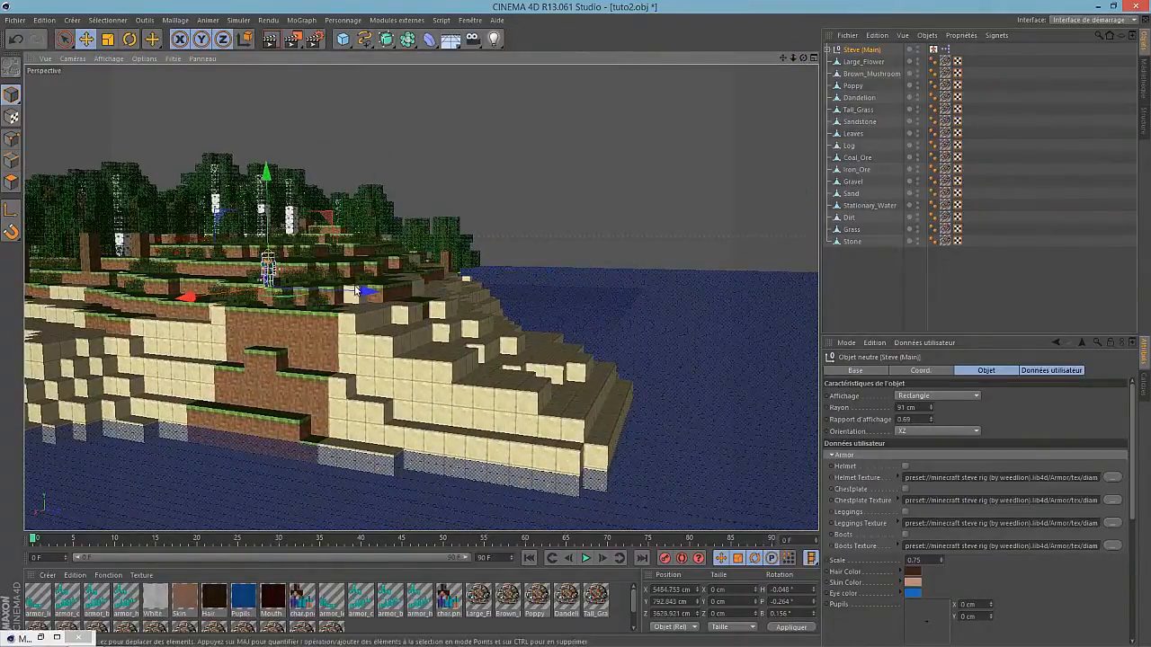
pyautogui.moveTo(368, 297); pyautogui.dragTo(446, 337)
pyautogui.moveTo(301, 335); pyautogui.dragTo(298, 247)
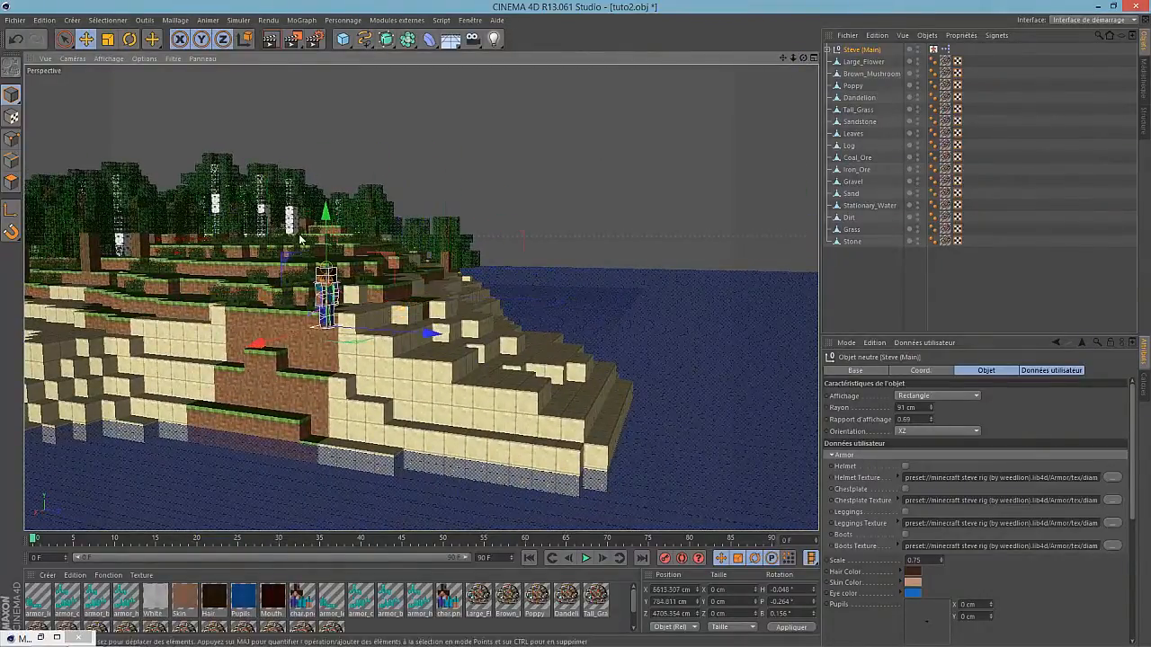
pyautogui.moveTo(409, 340); pyautogui.dragTo(545, 345)
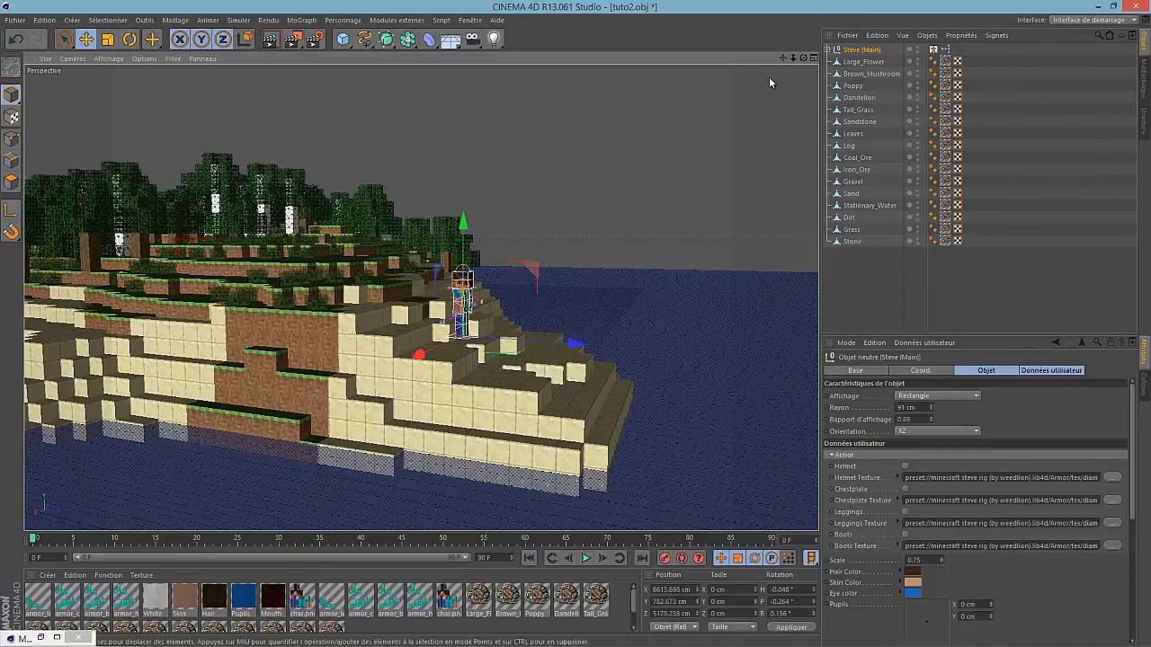
# Shift the Steve rig along X to about 6157 cm, closer to the island's sand blocks.
pyautogui.scroll(5, 516, 308)
pyautogui.scroll(-3, 466, 332)
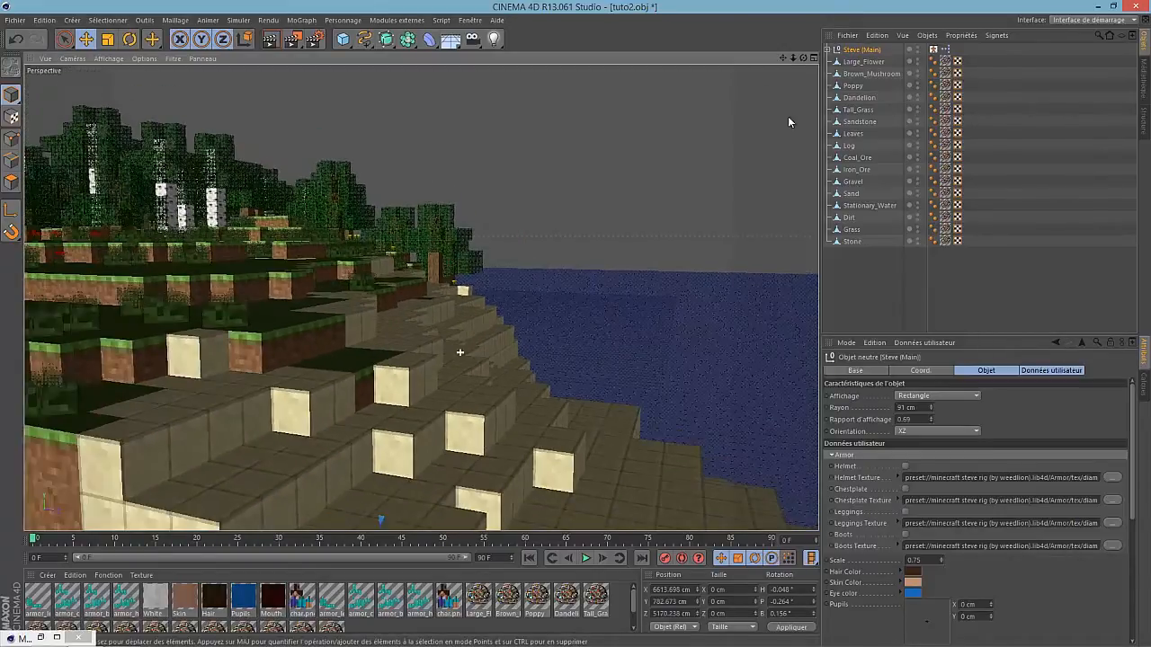
pyautogui.moveTo(792, 59); pyautogui.dragTo(317, 244)
pyautogui.scroll(2, 439, 244)
pyautogui.moveTo(302, 284); pyautogui.dragTo(758, 117)
# Using the top view, reposition the Steve rig over the sand terraces at about X 5698, Z 4985 cm.
pyautogui.click(813, 59)
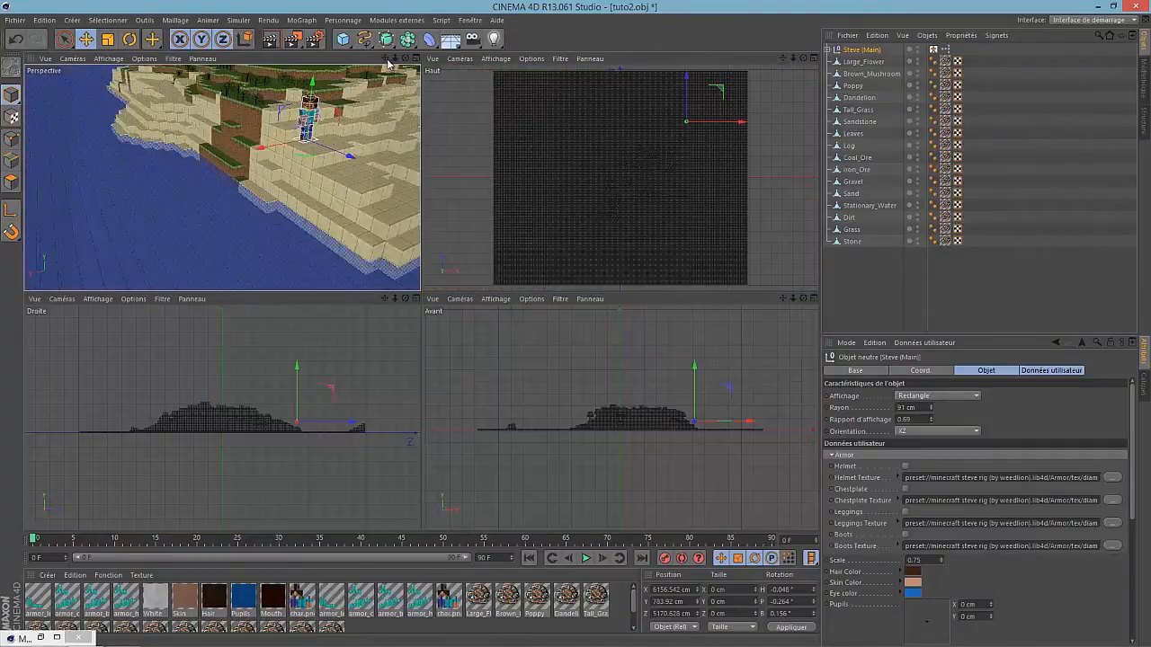
pyautogui.scroll(5, 694, 118)
pyautogui.moveTo(782, 59); pyautogui.dragTo(496, 172)
pyautogui.scroll(5, 544, 177)
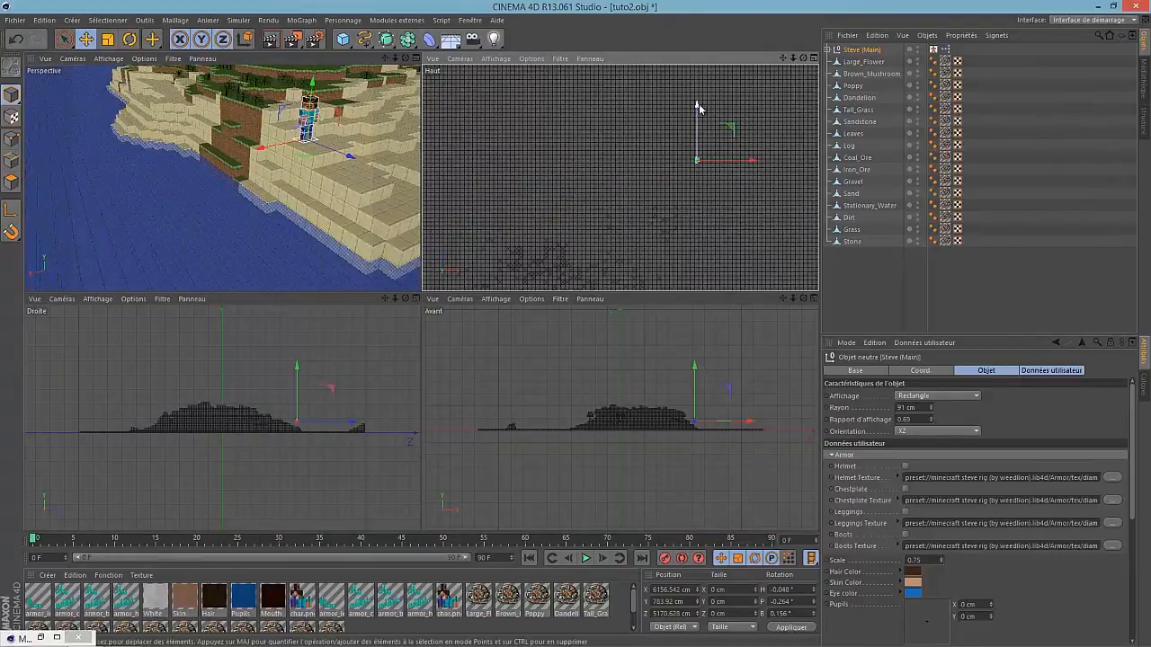
pyautogui.moveTo(698, 108); pyautogui.dragTo(697, 115)
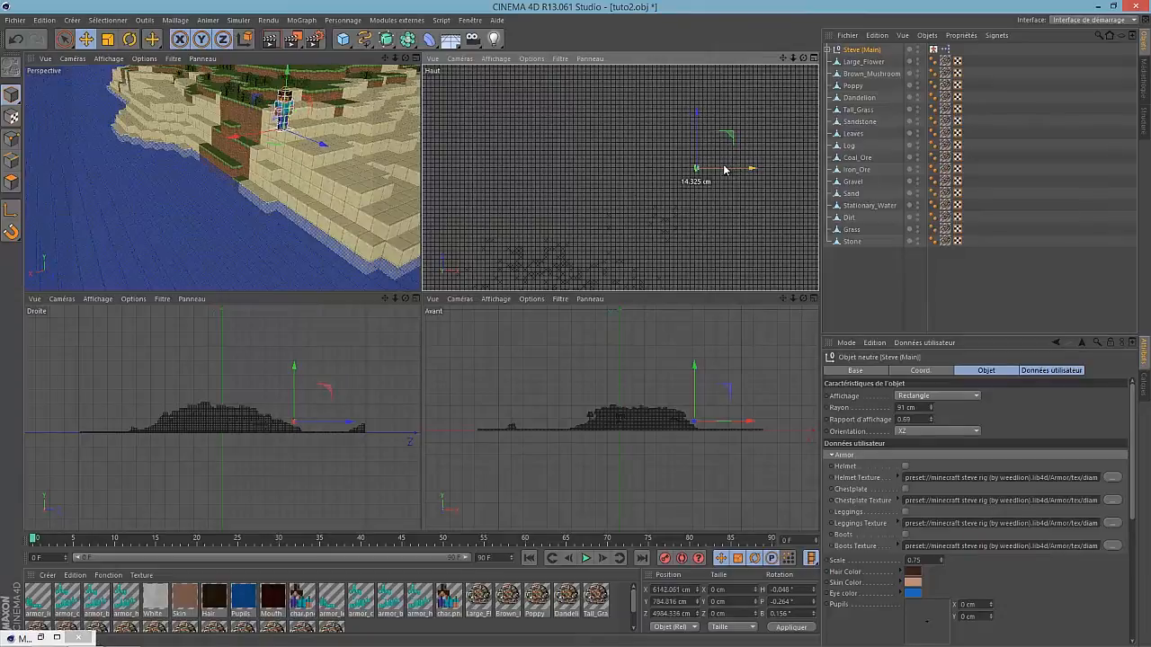
pyautogui.moveTo(724, 169); pyautogui.dragTo(714, 170)
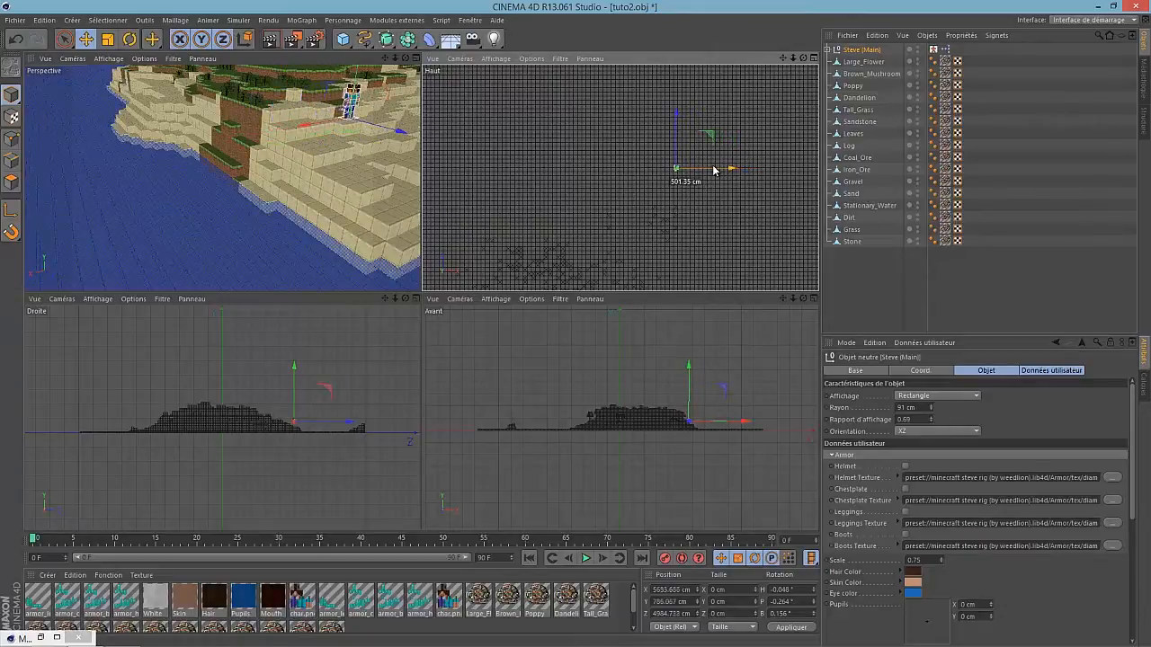
pyautogui.click(415, 58)
pyautogui.scroll(3, 809, 70)
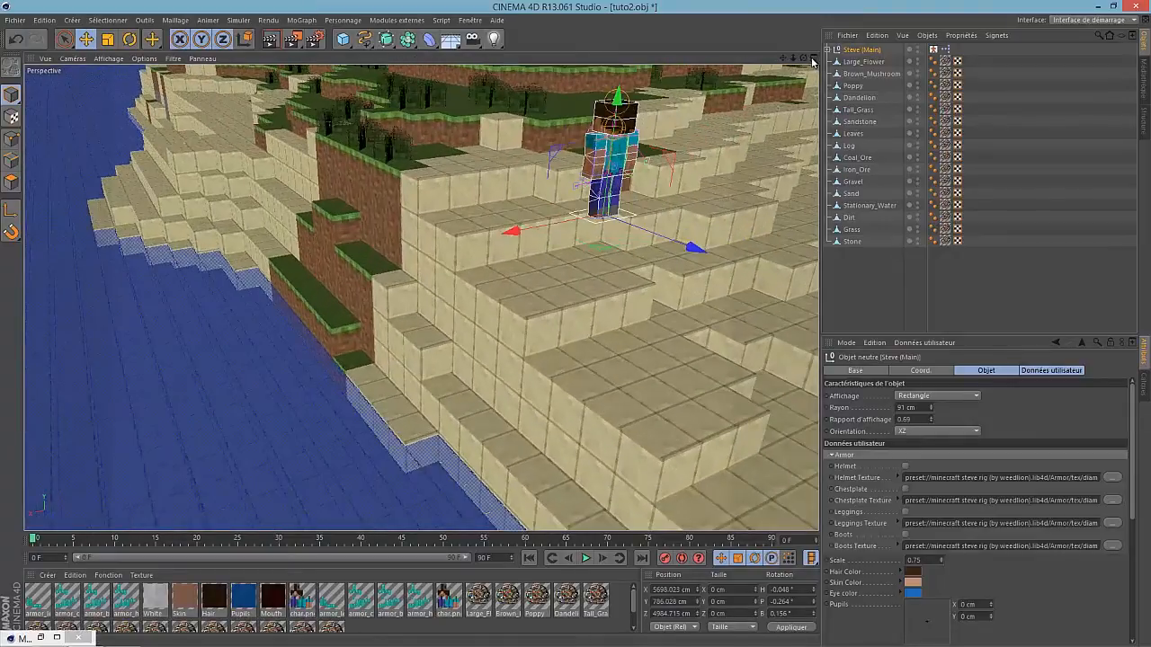
# Lower the Steve rig to about Y 400 cm so its feet rest on the sand blocks.
pyautogui.moveTo(803, 59); pyautogui.dragTo(531, 296)
pyautogui.moveTo(386, 162); pyautogui.dragTo(406, 358)
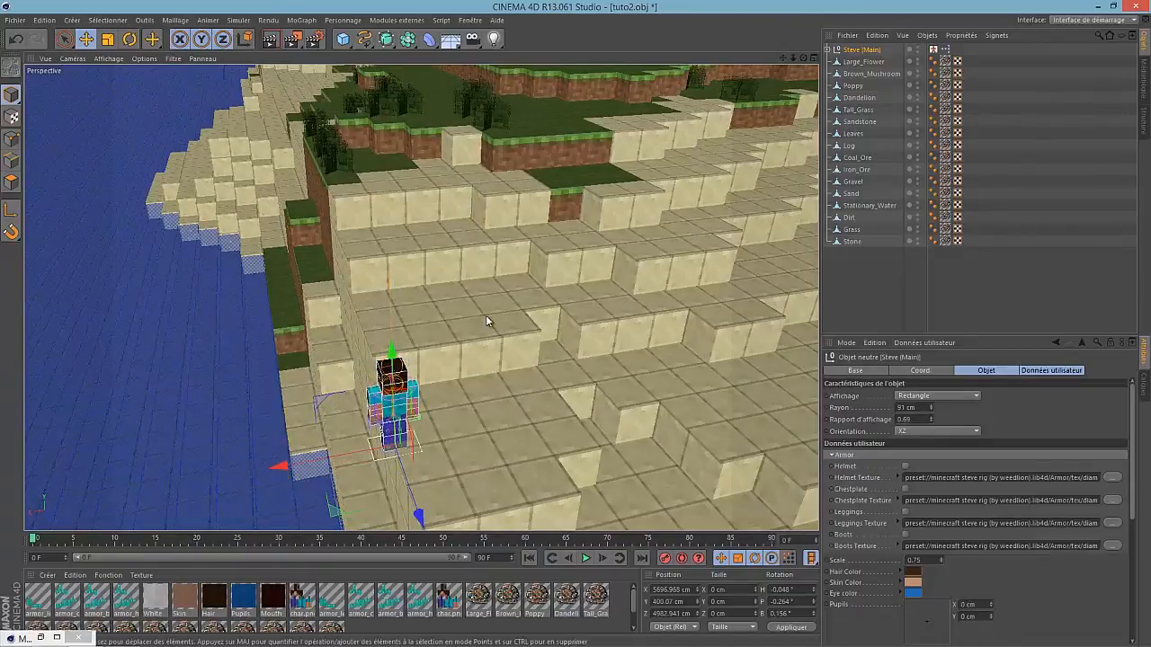
pyautogui.scroll(7, 348, 434)
pyautogui.moveTo(803, 58); pyautogui.dragTo(330, 341)
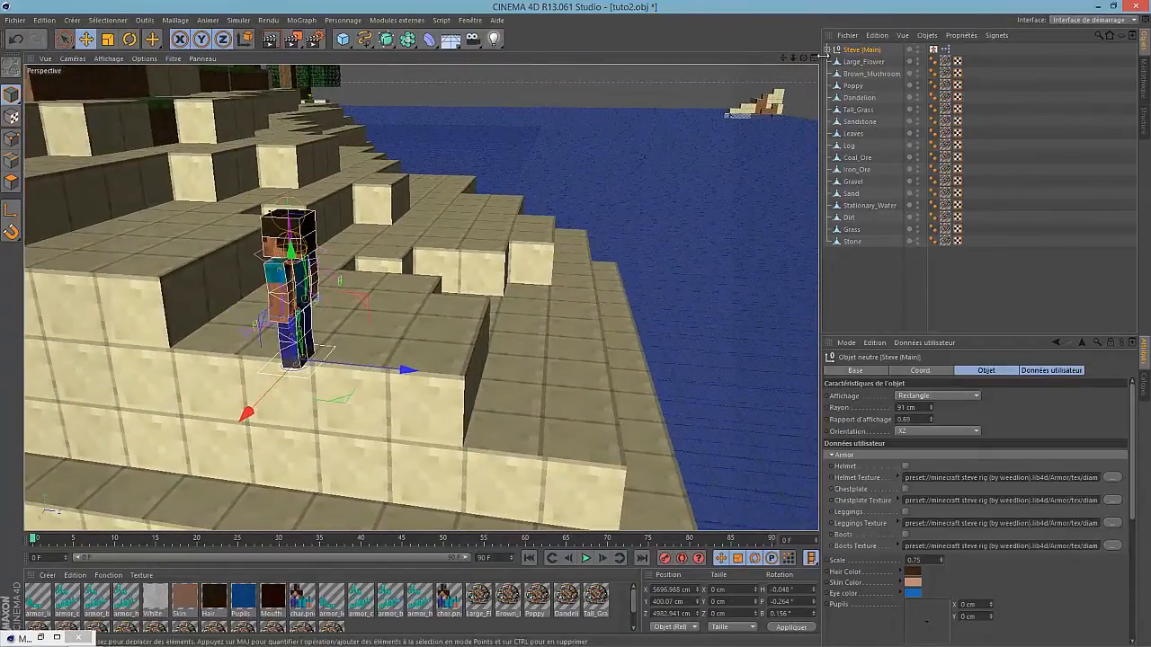
pyautogui.moveTo(793, 59); pyautogui.dragTo(575, 325)
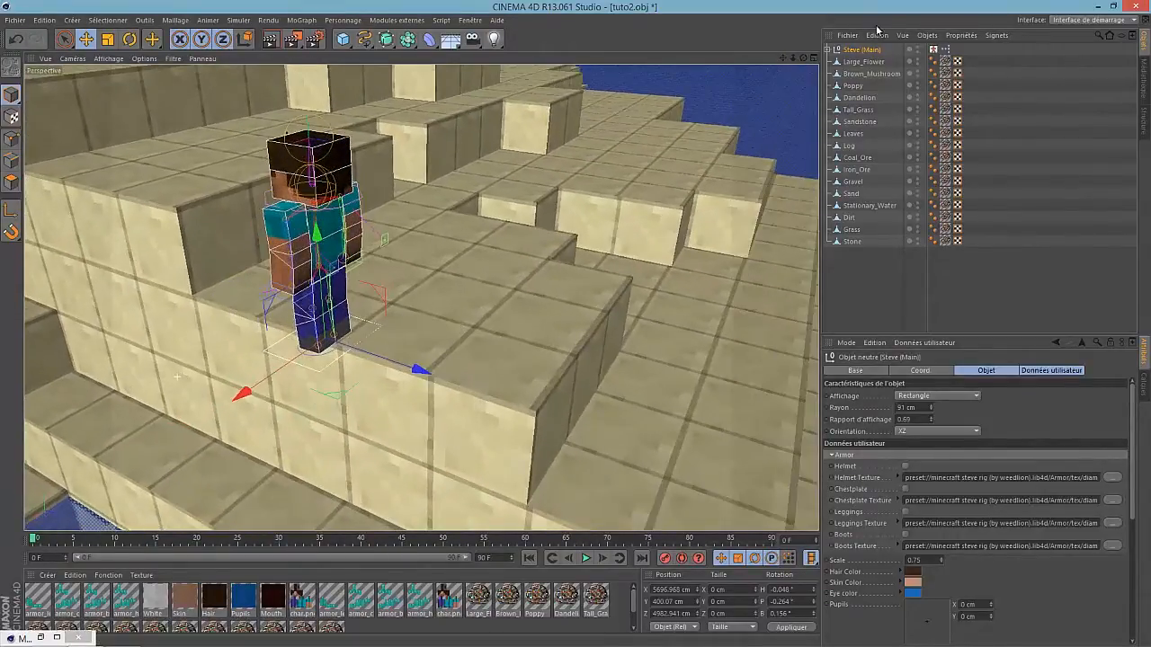
pyautogui.moveTo(806, 61); pyautogui.dragTo(574, 327)
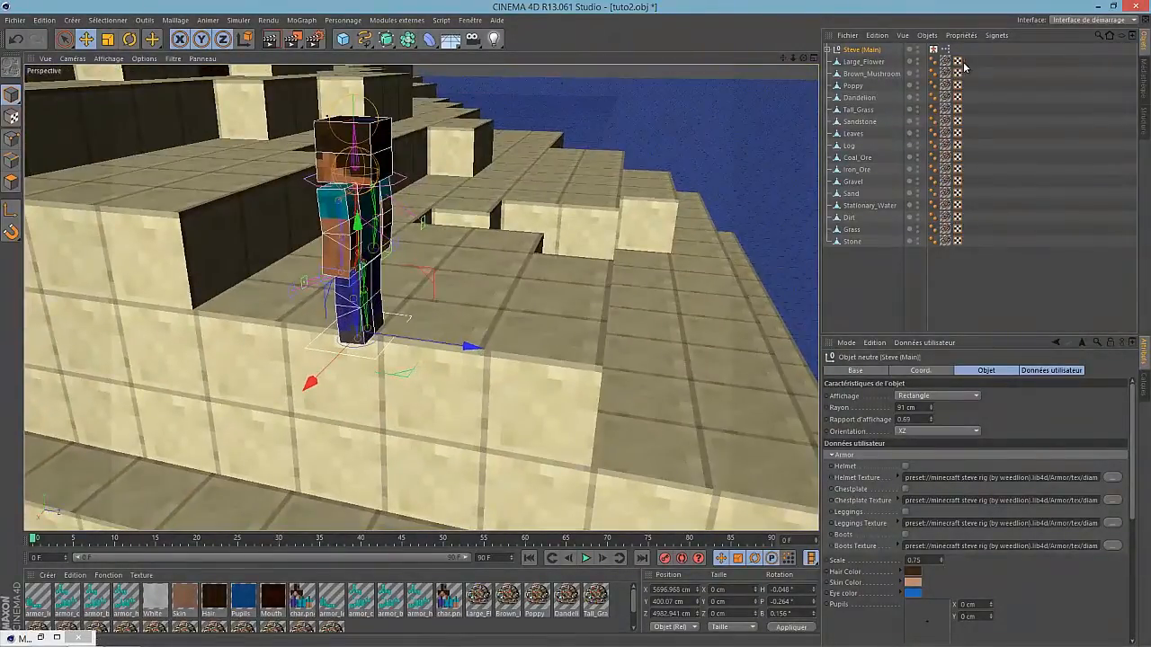
# Try moving Steve's right hand IK control through the rig's visual selector, and undo the move.
pyautogui.click(933, 50)
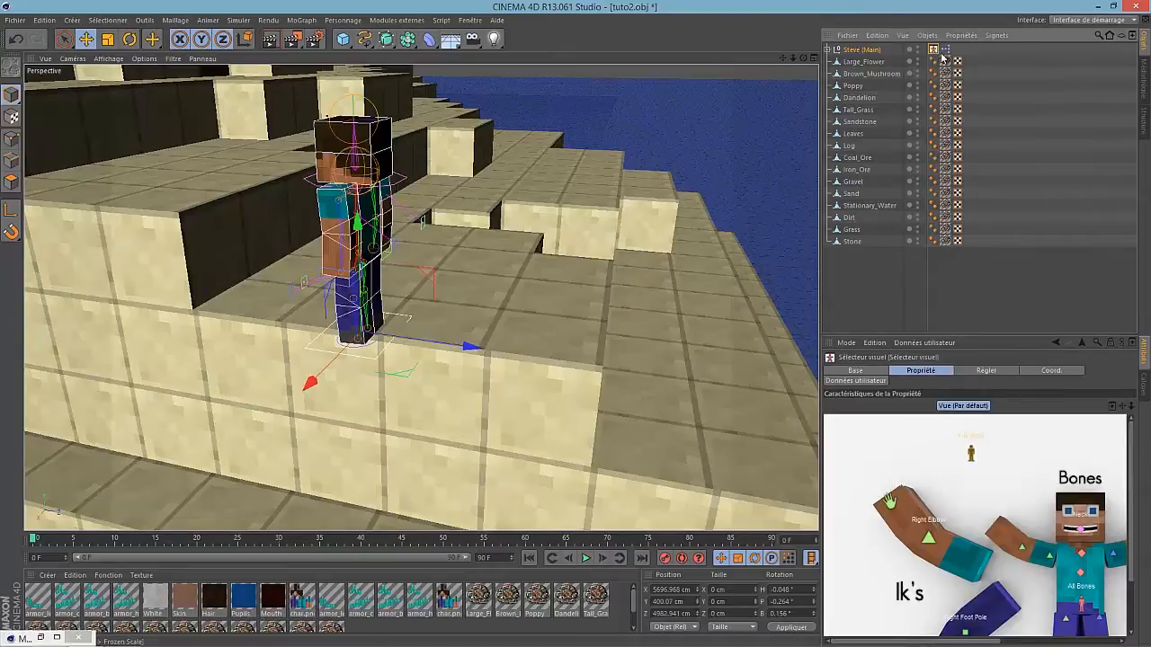
pyautogui.scroll(-2, 950, 475)
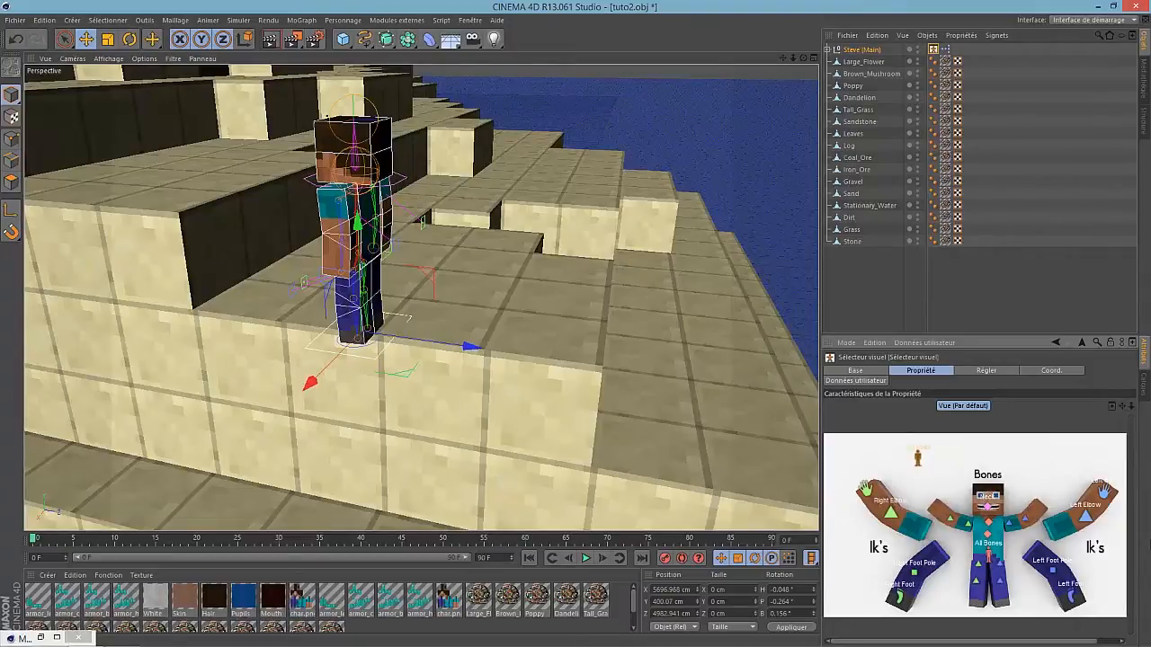
pyautogui.click(866, 493)
pyautogui.moveTo(409, 244); pyautogui.dragTo(416, 236)
pyautogui.hotkey('ctrl', 'z')
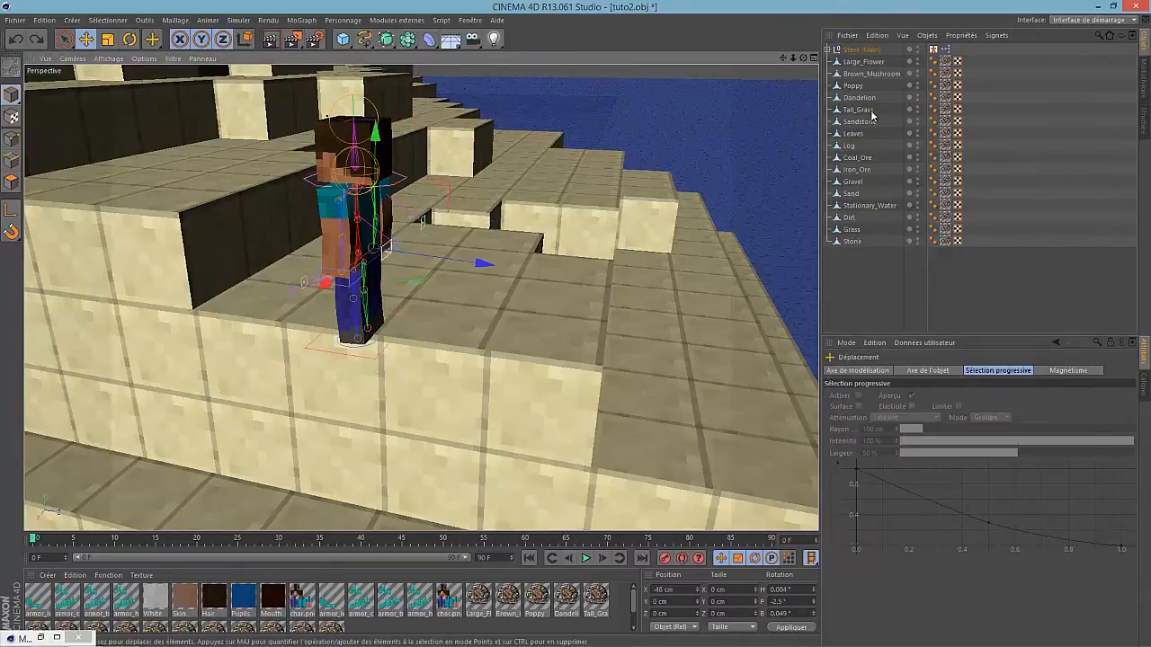
# Inspect the Steve rig's visual selector and its settings in Editer mode, including the view's image path.
pyautogui.click(933, 50)
pyautogui.scroll(3, 1025, 452)
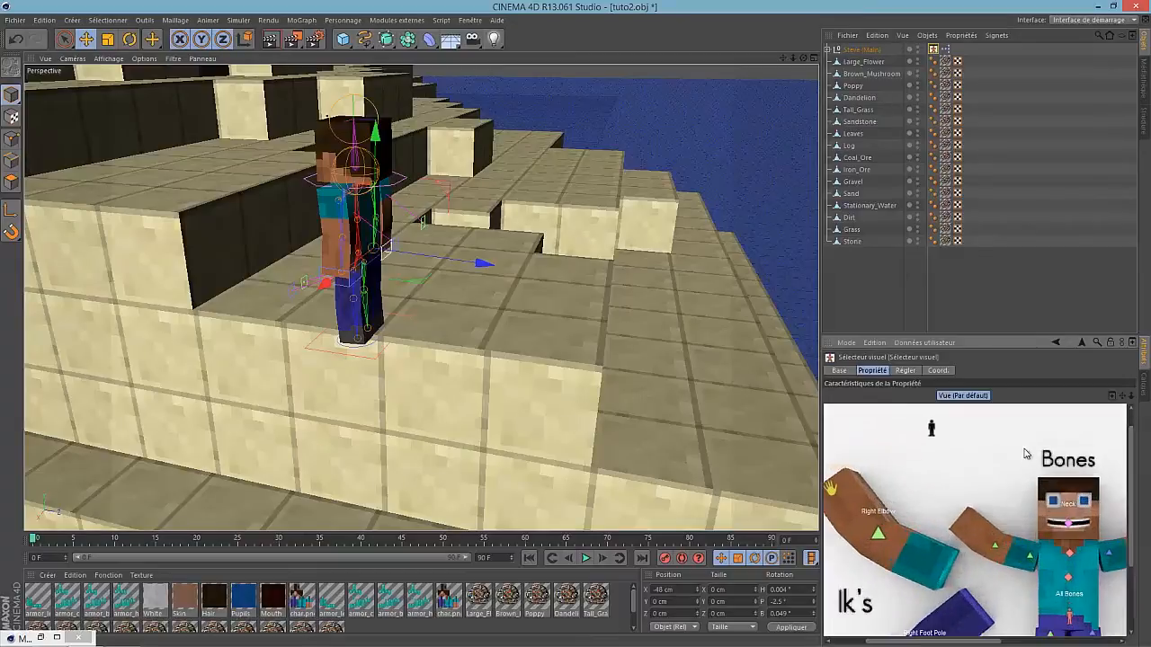
pyautogui.scroll(-3, 1017, 491)
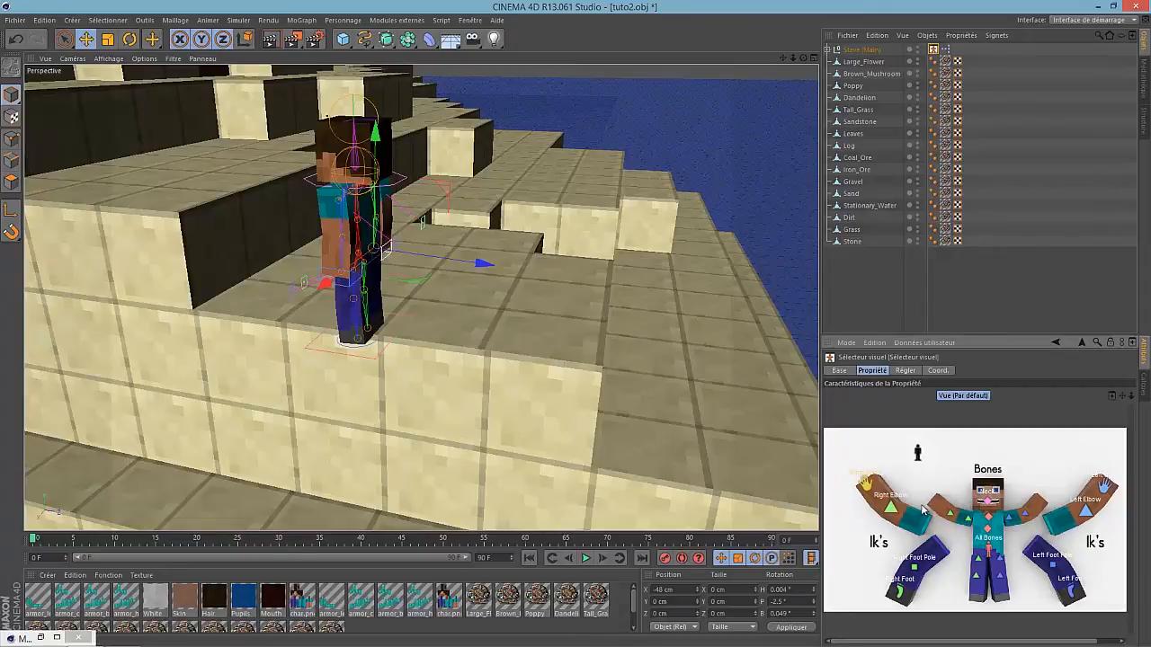
pyautogui.click(905, 370)
pyautogui.click(855, 396)
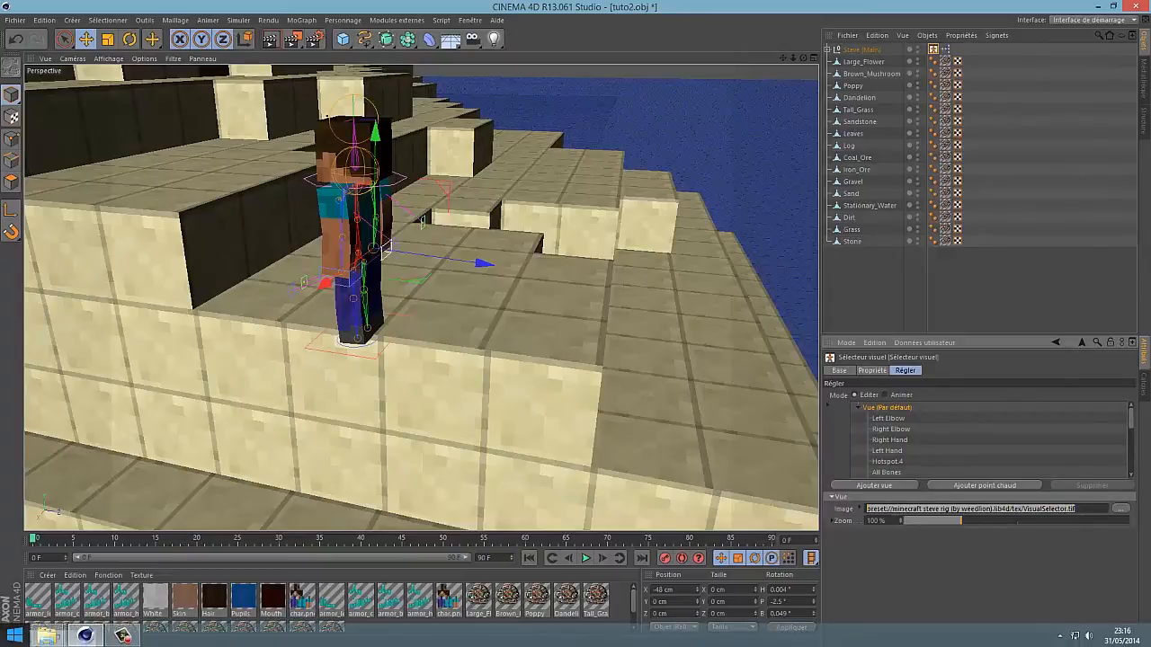
# Switch to File Explorer, go to the cinémas 4D animation folder and read the image paths in VISUAL SELECTOR.txt.
pyautogui.moveTo(47, 635)
pyautogui.click(234, 579)
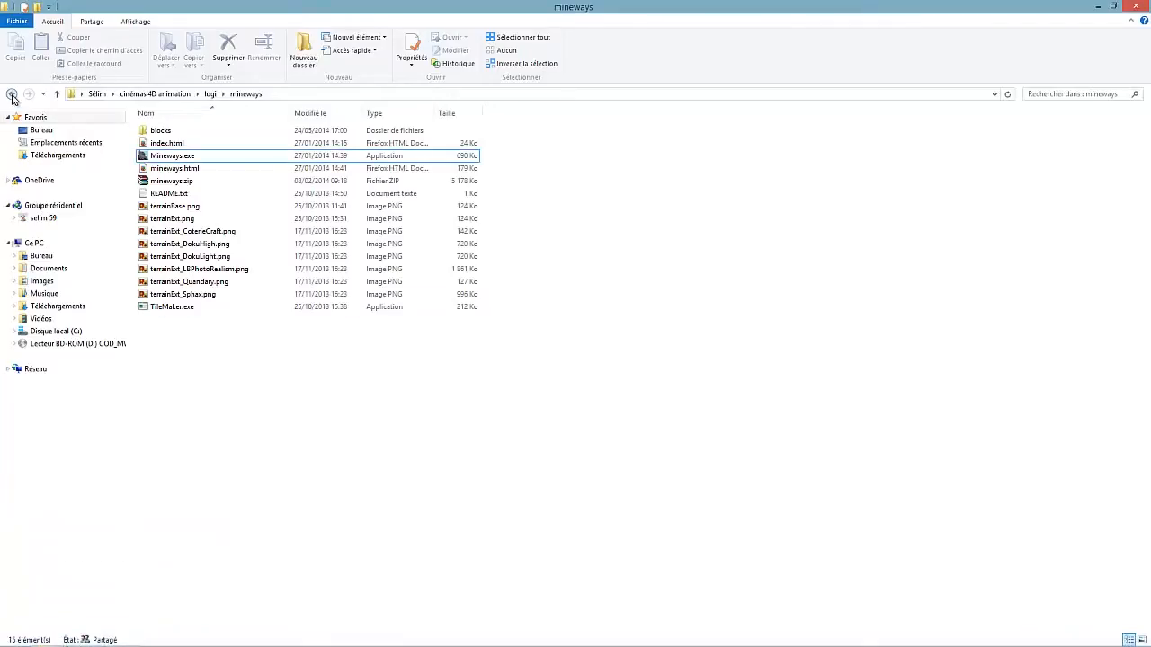
pyautogui.click(12, 94)
pyautogui.click(12, 94)
pyautogui.click(213, 271)
pyautogui.click(643, 123)
pyautogui.moveTo(88, 638)
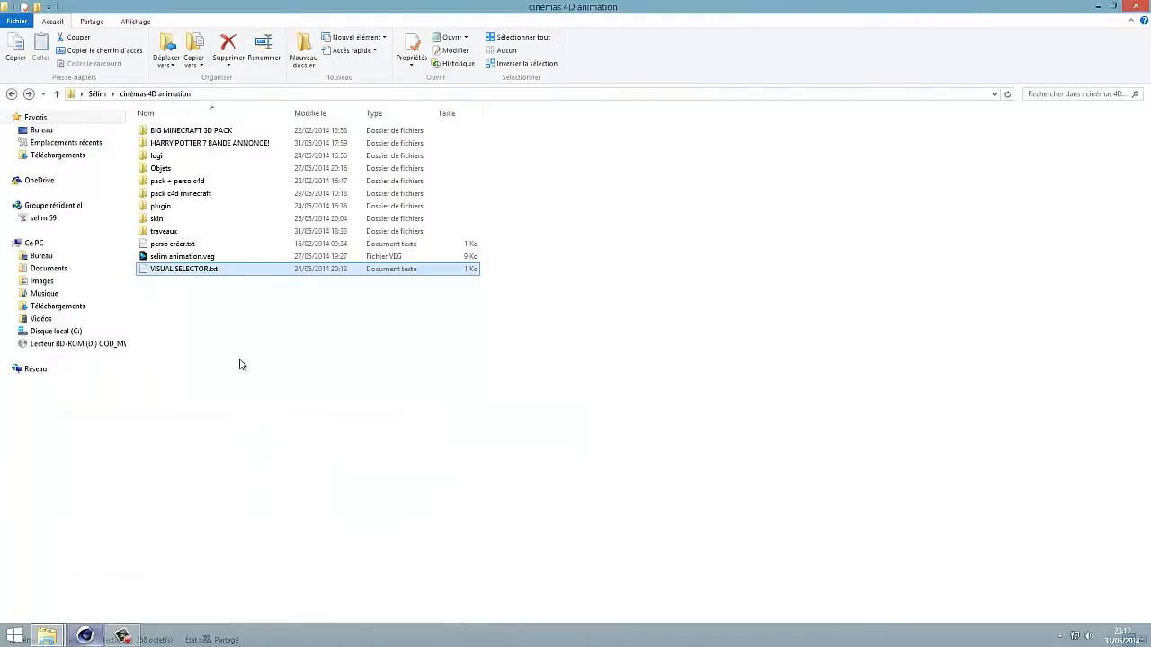
pyautogui.doubleClick(231, 271)
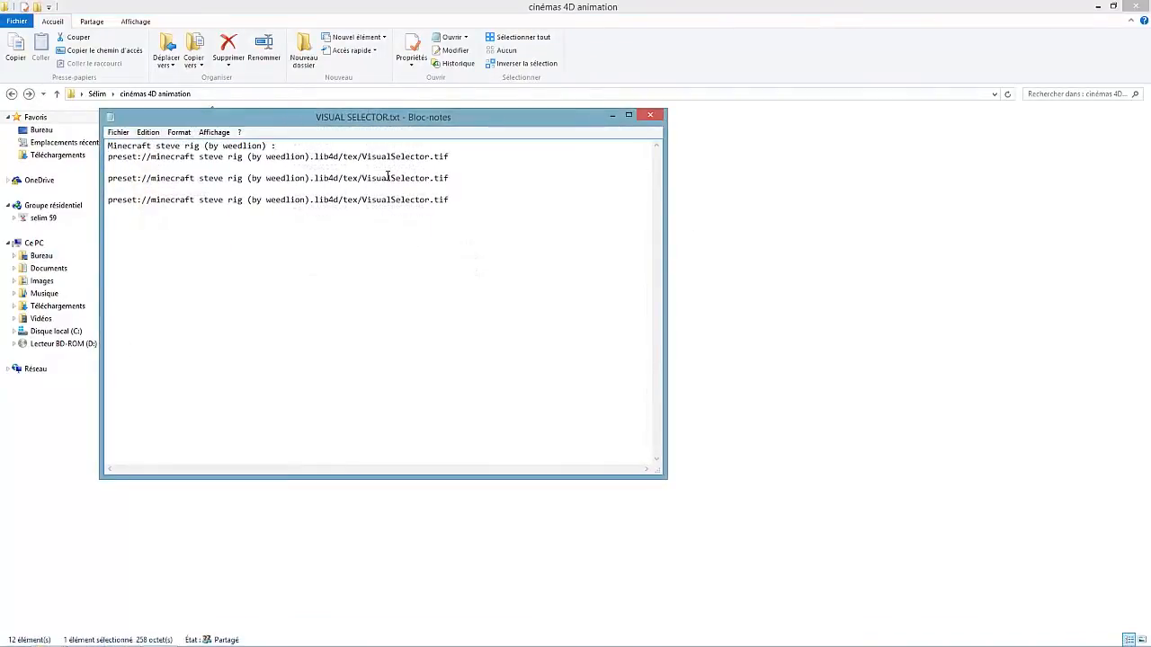
pyautogui.click(651, 116)
# Return to Cinema 4D, put the Médiathèque away and display the visual selector's picture of the rig controls.
pyautogui.click(88, 638)
pyautogui.click(769, 39)
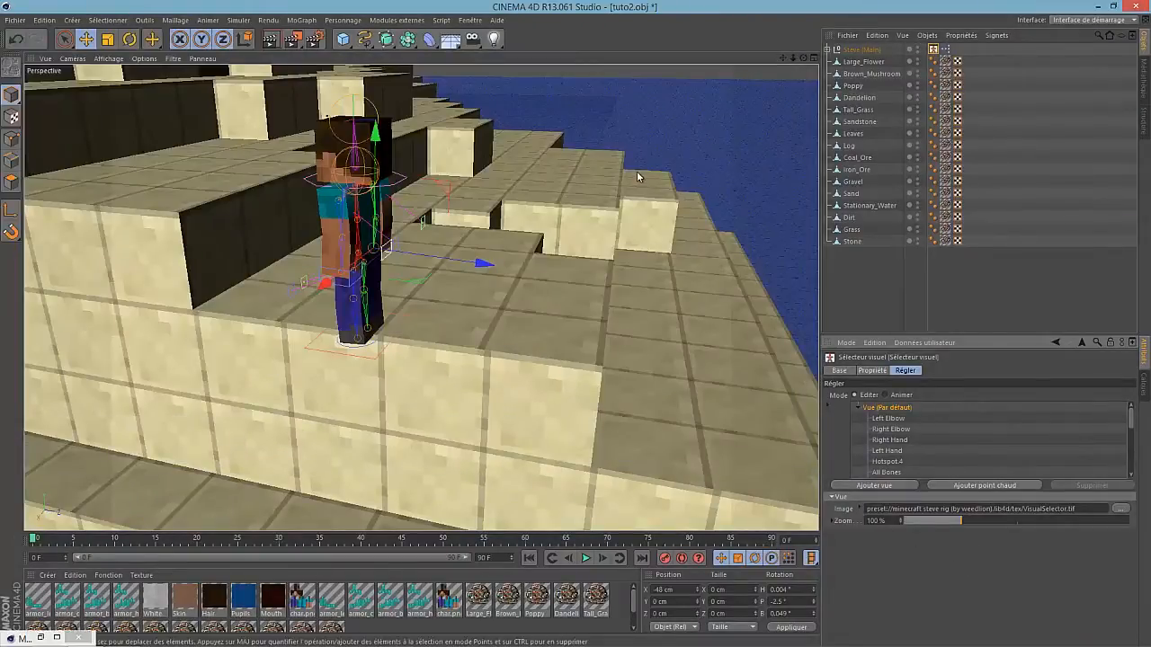
pyautogui.moveTo(794, 58); pyautogui.dragTo(382, 274)
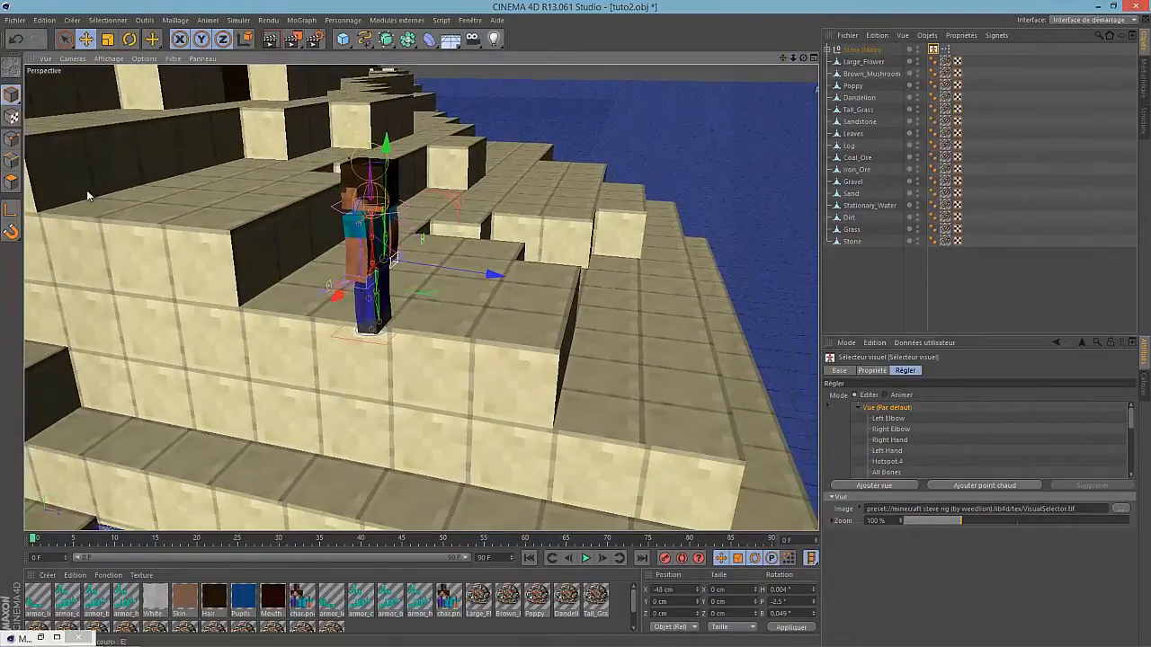
pyautogui.click(44, 638)
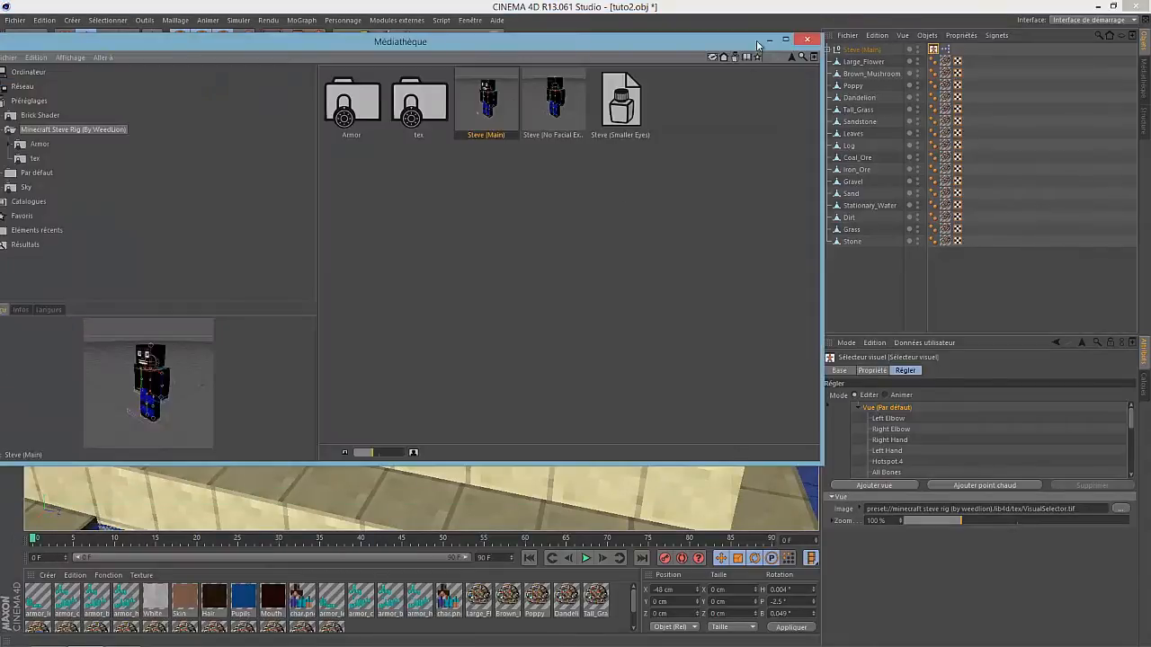
pyautogui.click(769, 40)
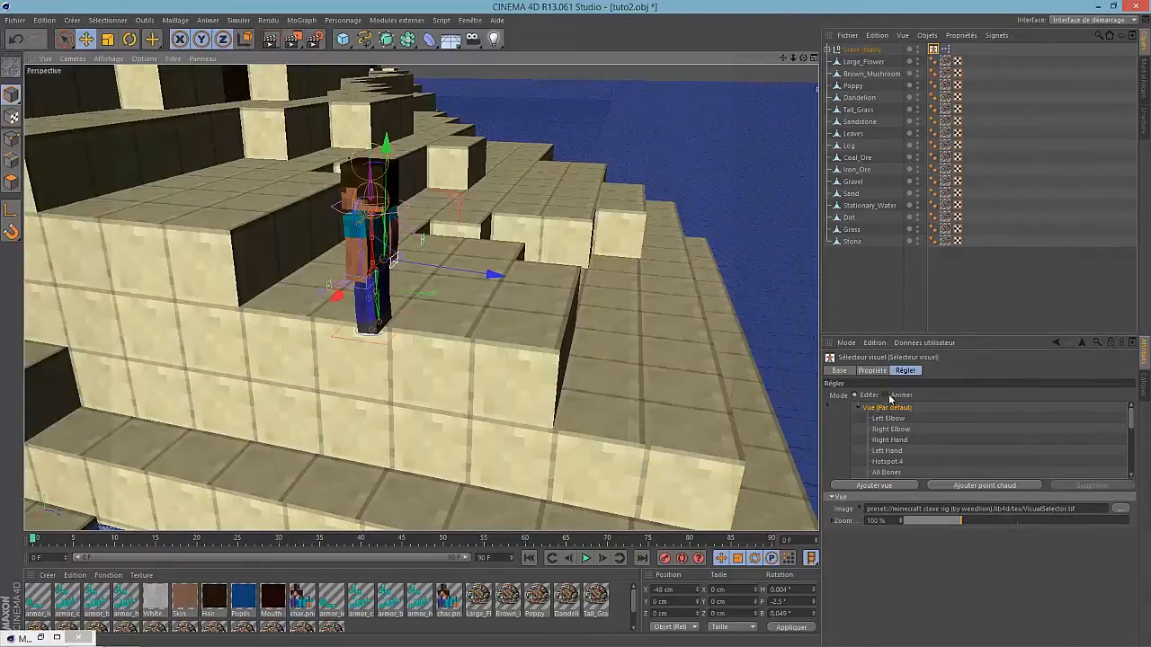
pyautogui.click(871, 370)
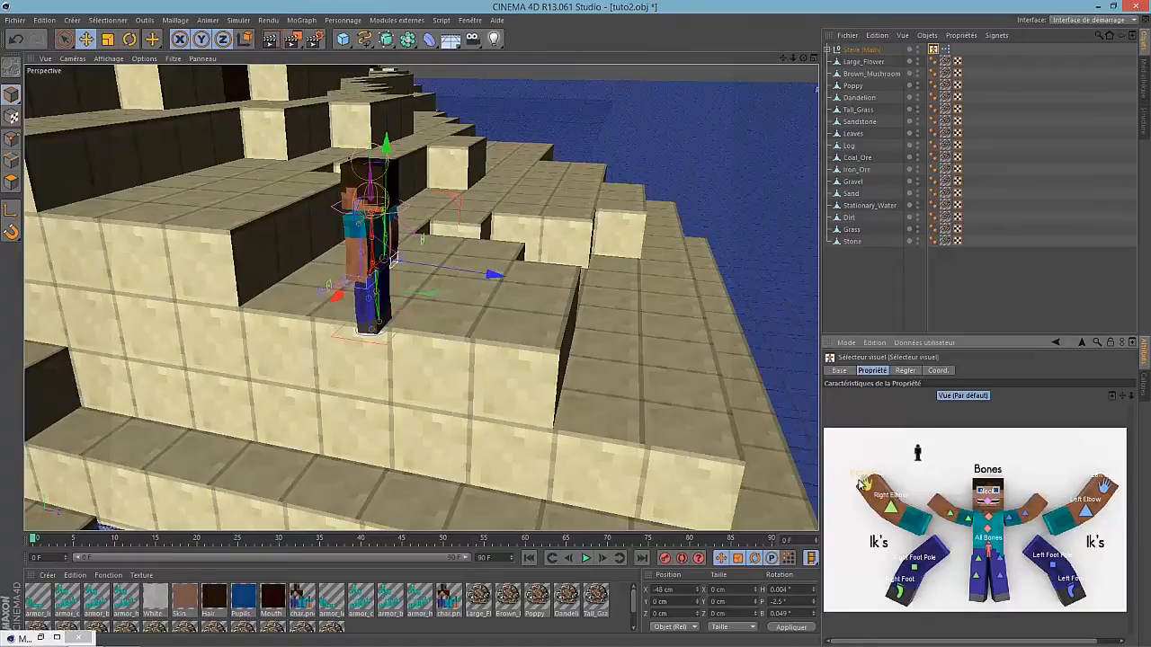
# Rotate the whole Steve rig to a heading of about 90°.
pyautogui.click(876, 50)
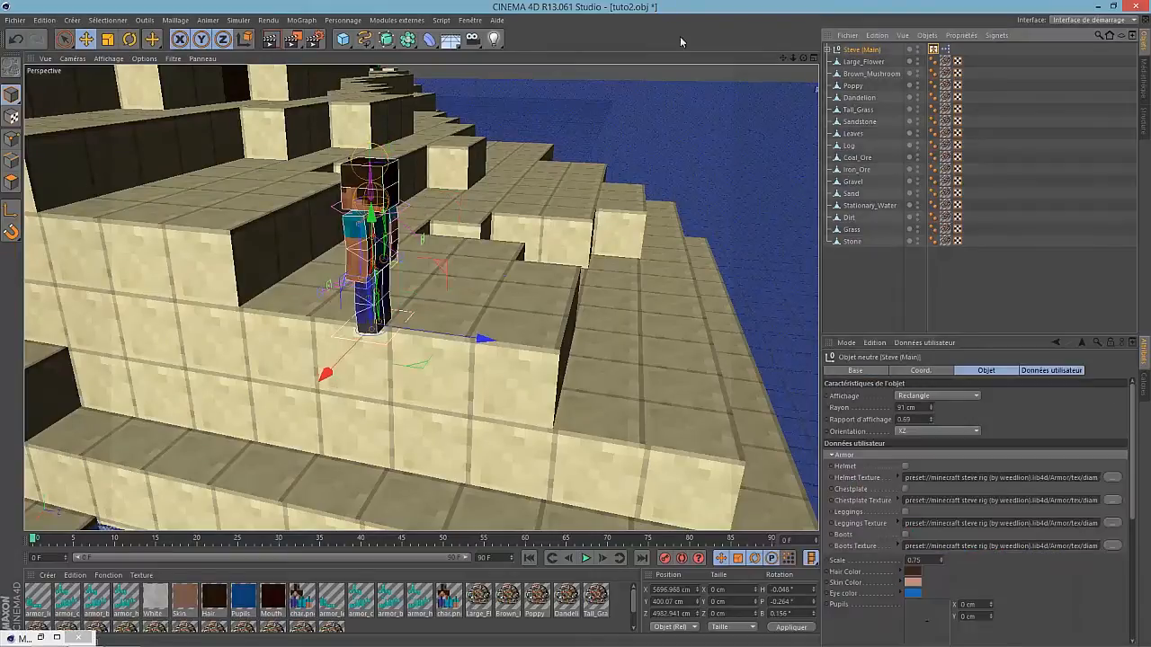
pyautogui.click(130, 38)
pyautogui.moveTo(335, 359); pyautogui.dragTo(422, 341)
pyautogui.click(64, 39)
pyautogui.scroll(2, 168, 178)
pyautogui.scroll(2, 177, 203)
pyautogui.moveTo(802, 58); pyautogui.dragTo(398, 264)
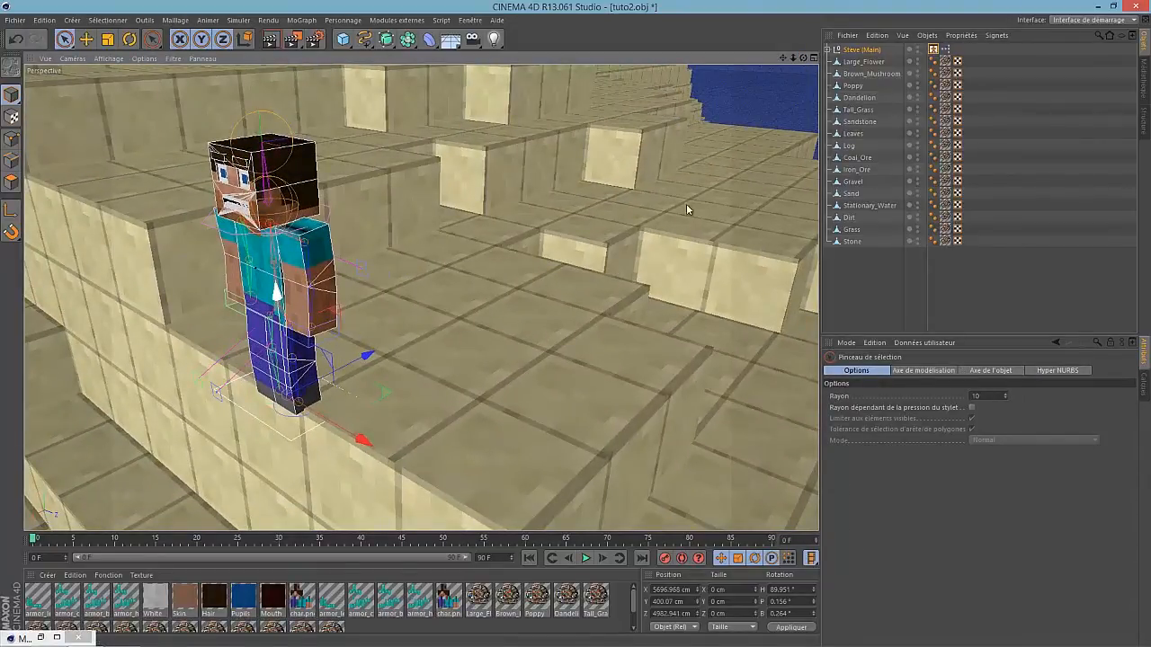
# Select Steve's main body bone through the visual selector and lower it slightly so the knees bend.
pyautogui.click(933, 49)
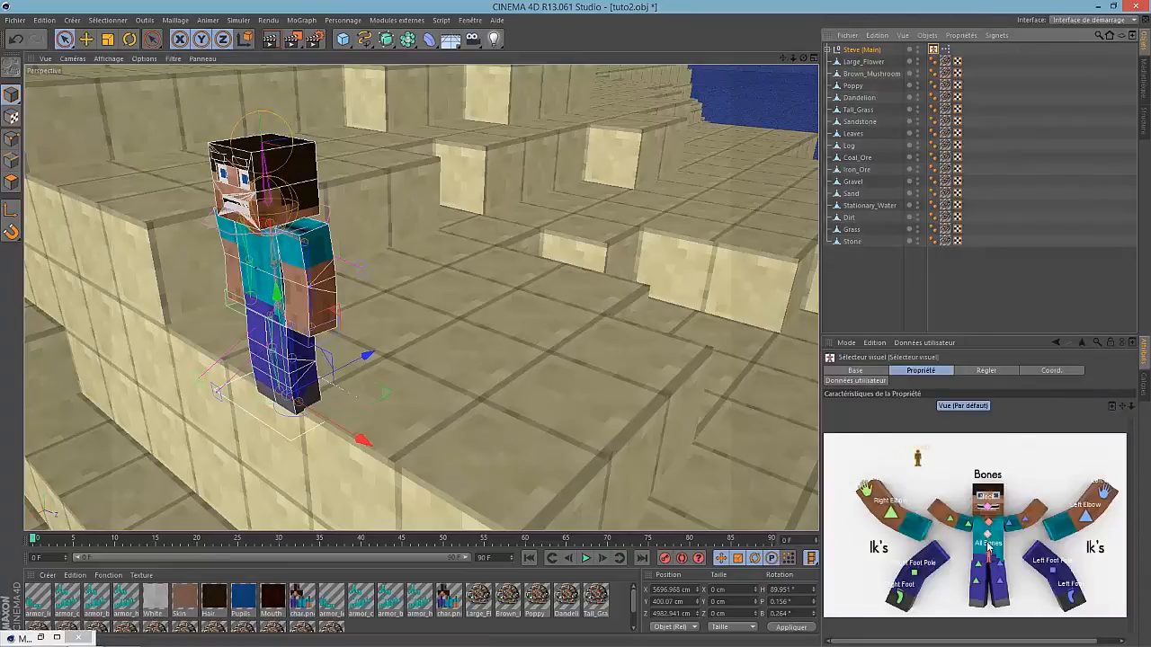
pyautogui.click(989, 556)
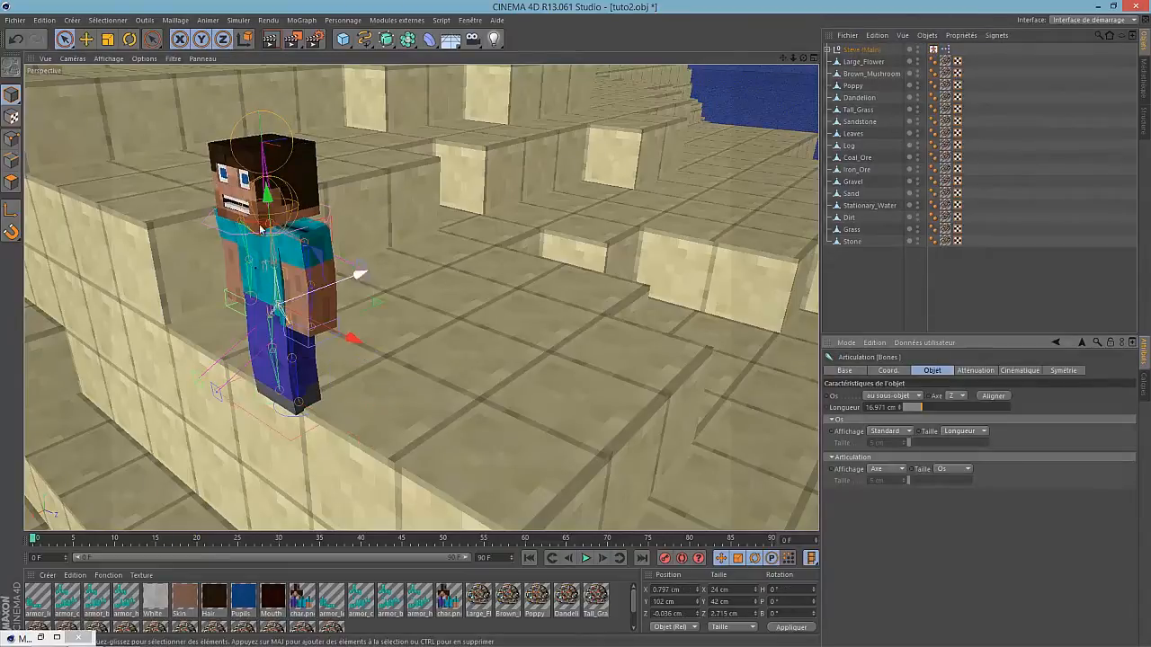
pyautogui.moveTo(266, 205)
pyautogui.mouseDown()
pyautogui.moveTo(268, 225)
pyautogui.moveTo(268, 214)
pyautogui.mouseUp()
# Select Steve's right foot IK control and move it to about X -26, Y -50, Z -37 cm.
pyautogui.click(934, 49)
pyautogui.click(899, 592)
pyautogui.moveTo(355, 353); pyautogui.dragTo(691, 339)
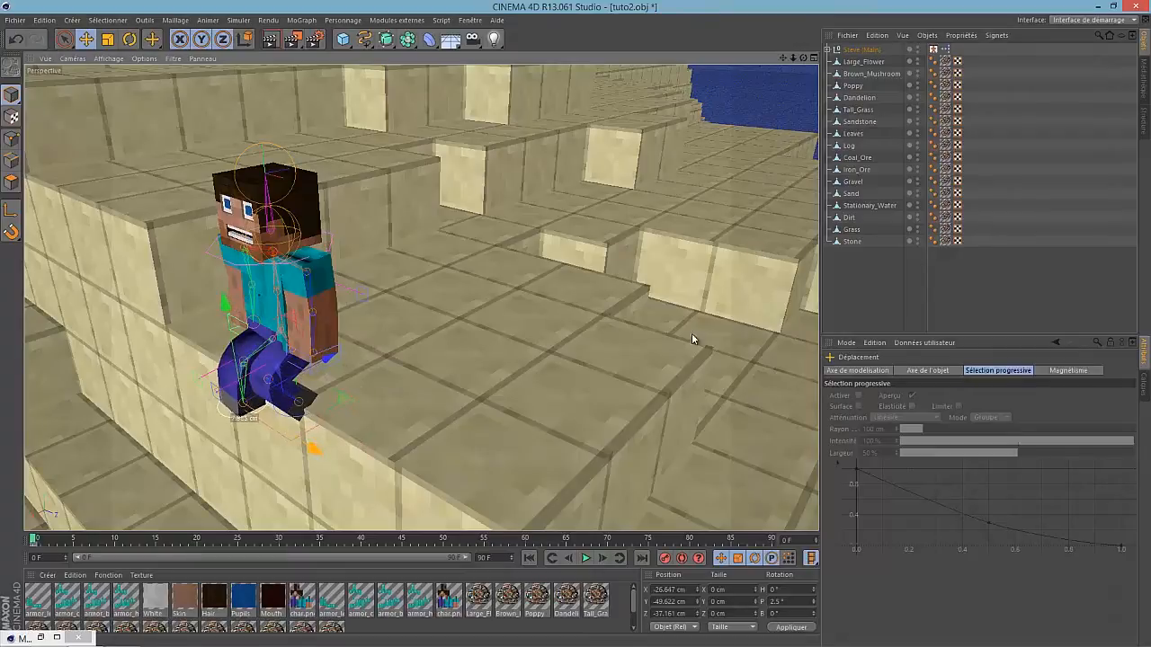
# Select Steve's left foot IK control through the visual selector and move it to about X 28, Y -50, Z -40 cm.
pyautogui.click(933, 53)
pyautogui.click(1068, 595)
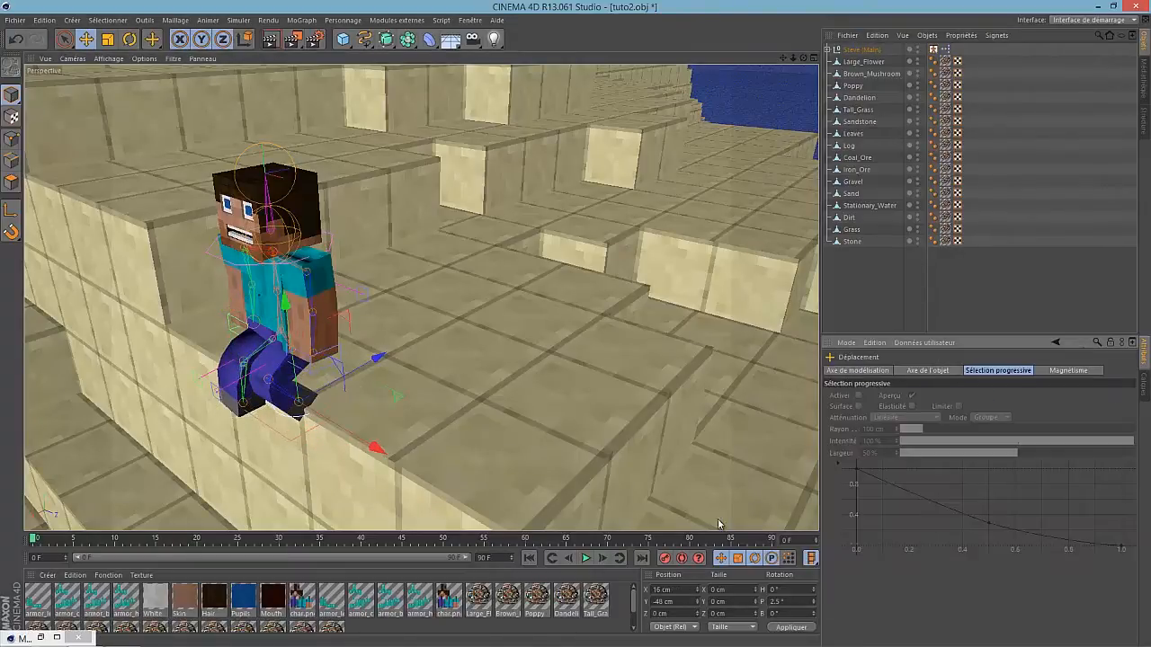
pyautogui.moveTo(311, 391); pyautogui.dragTo(301, 452)
pyautogui.moveTo(784, 56); pyautogui.dragTo(577, 331)
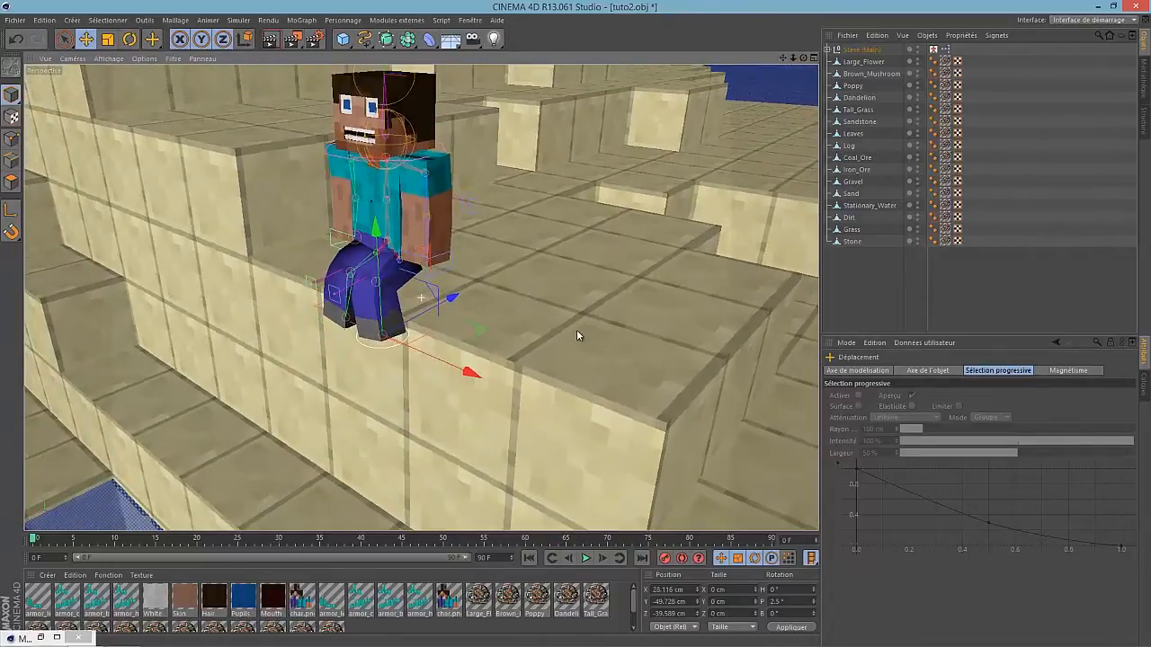
# Select Steve's right foot pole control and adjust its position to about X -16, Y 4, Z -85 cm.
pyautogui.click(933, 50)
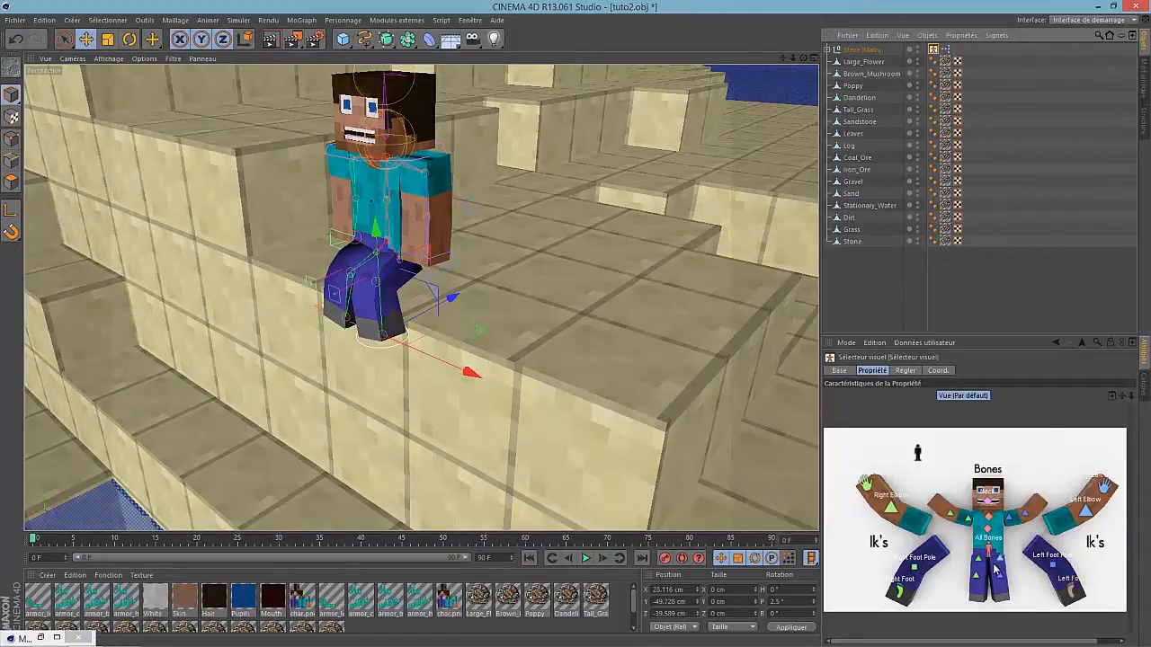
pyautogui.click(915, 567)
pyautogui.moveTo(360, 307); pyautogui.dragTo(326, 285)
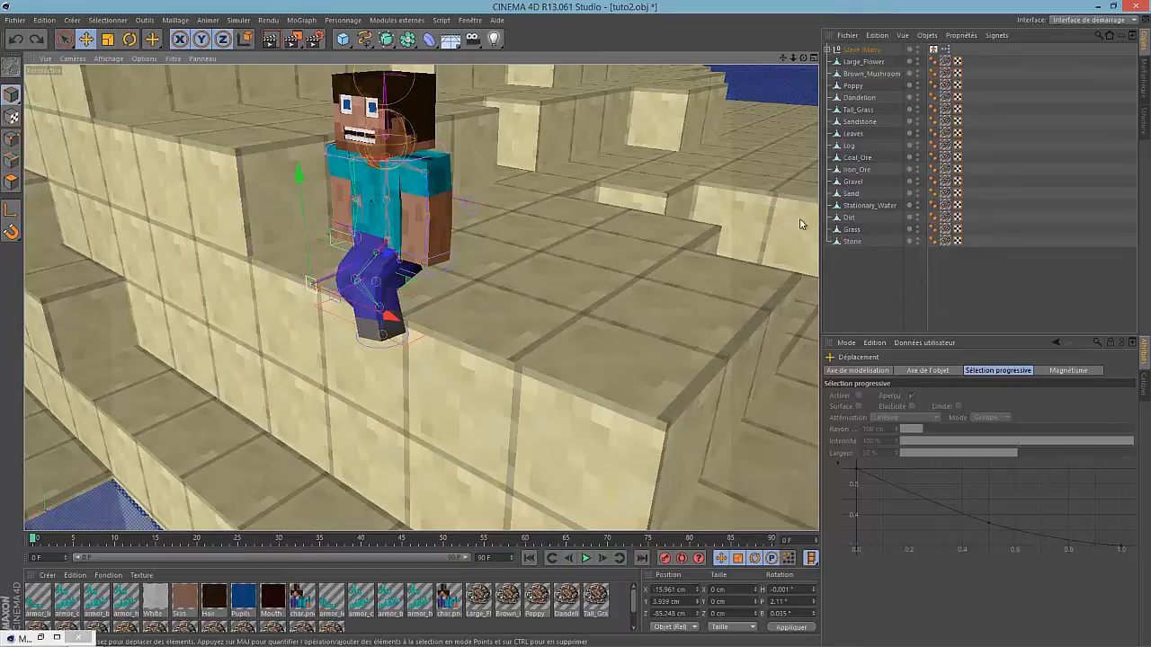
# Select Steve's right foot IK control again and move it to about X -26, Y -50, Z -34 cm.
pyautogui.click(933, 50)
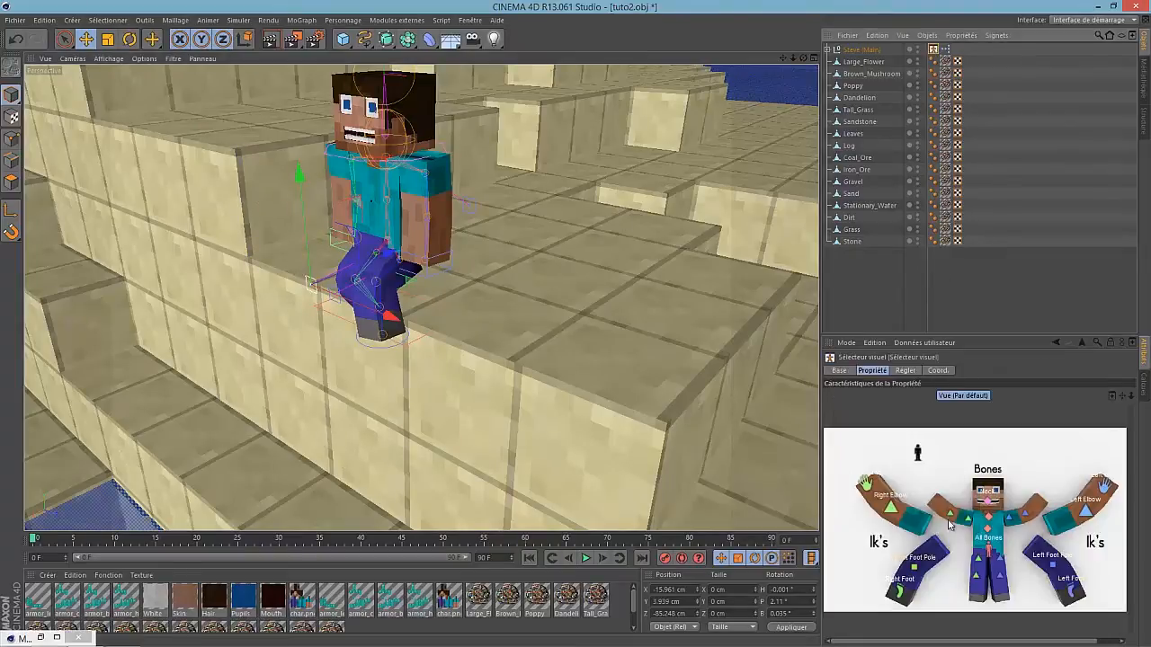
pyautogui.click(905, 588)
pyautogui.moveTo(438, 275); pyautogui.dragTo(428, 283)
pyautogui.moveTo(428, 348); pyautogui.dragTo(614, 272)
# Select Steve's torso bone through the visual selector and tilt it forward to a pitch of about 10°.
pyautogui.click(933, 50)
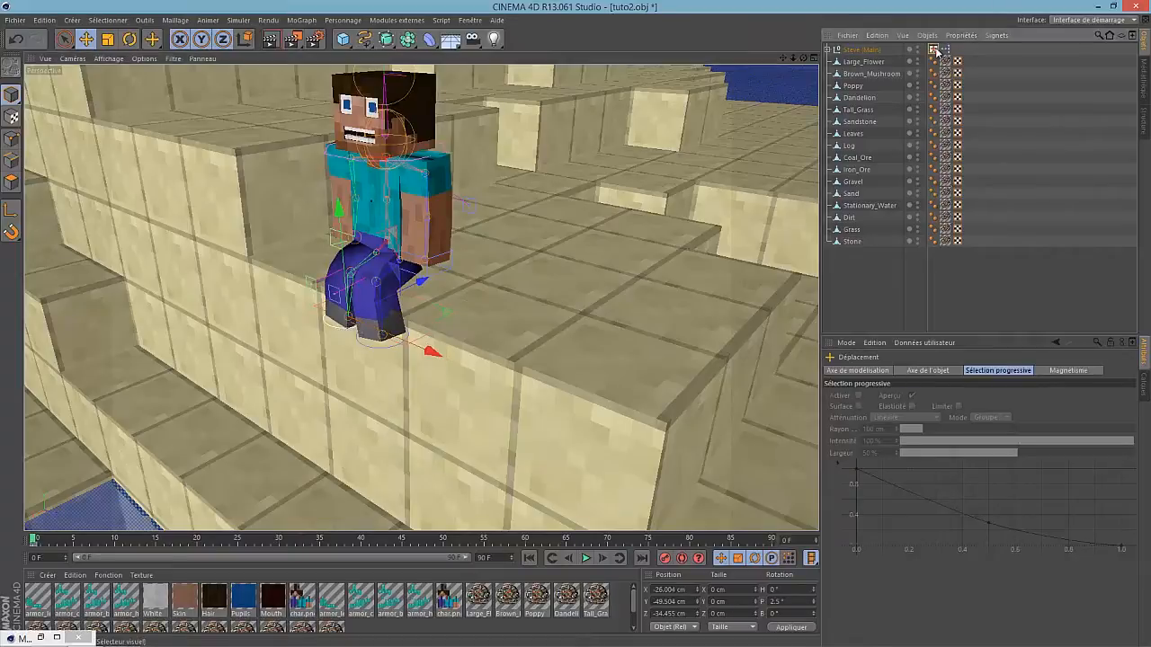
pyautogui.click(988, 529)
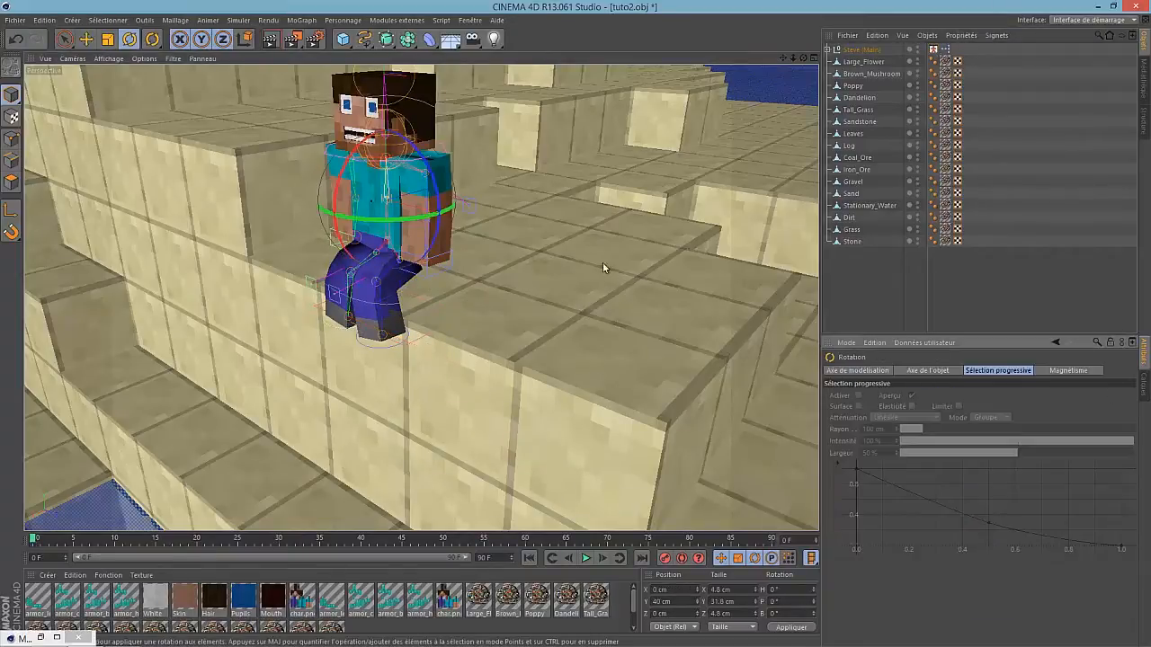
pyautogui.moveTo(357, 159)
pyautogui.mouseDown()
pyautogui.moveTo(369, 167)
pyautogui.moveTo(348, 154)
pyautogui.moveTo(361, 162)
pyautogui.moveTo(351, 166)
pyautogui.mouseUp()
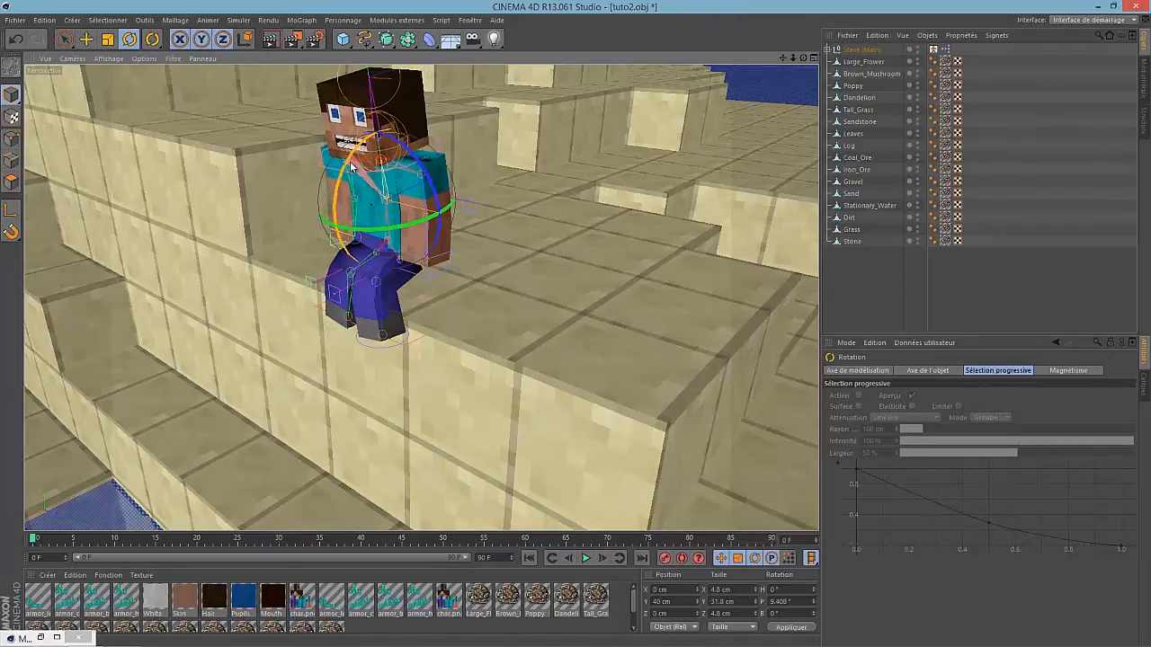
pyautogui.moveTo(803, 58)
pyautogui.mouseDown()
pyautogui.moveTo(579, 325)
pyautogui.moveTo(564, 324)
pyautogui.moveTo(595, 324)
pyautogui.moveTo(573, 329)
pyautogui.moveTo(576, 343)
pyautogui.moveTo(571, 323)
pyautogui.moveTo(594, 320)
pyautogui.moveTo(569, 330)
pyautogui.moveTo(800, 66)
pyautogui.mouseUp()
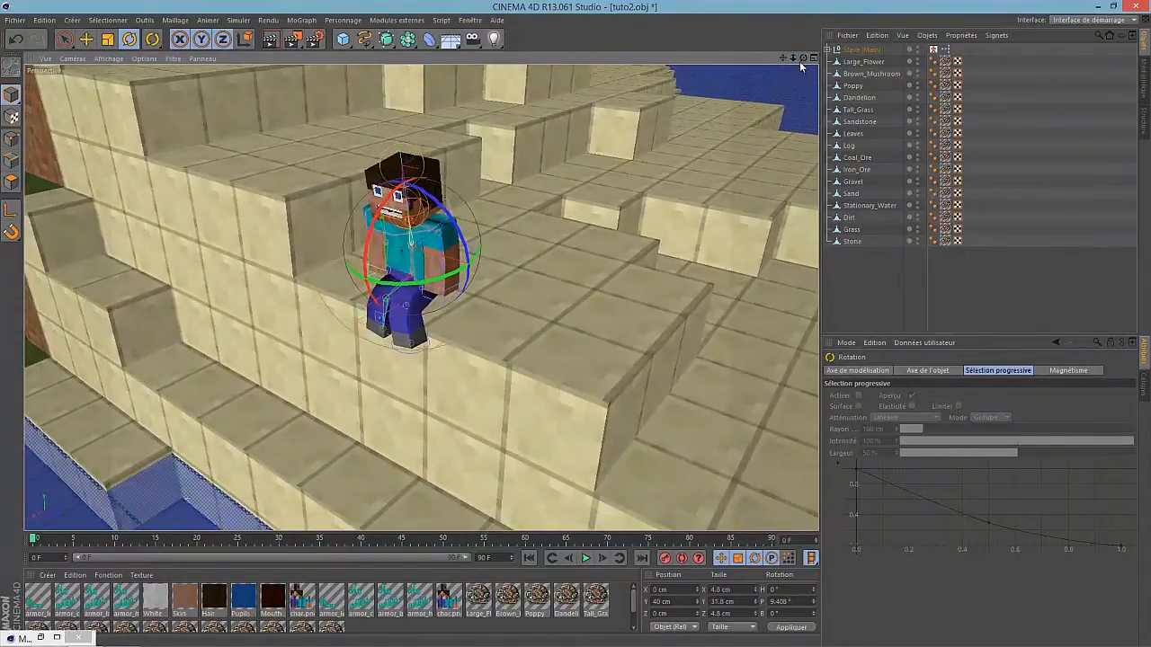
pyautogui.moveTo(573, 324); pyautogui.dragTo(355, 156)
pyautogui.moveTo(220, 170); pyautogui.dragTo(236, 163)
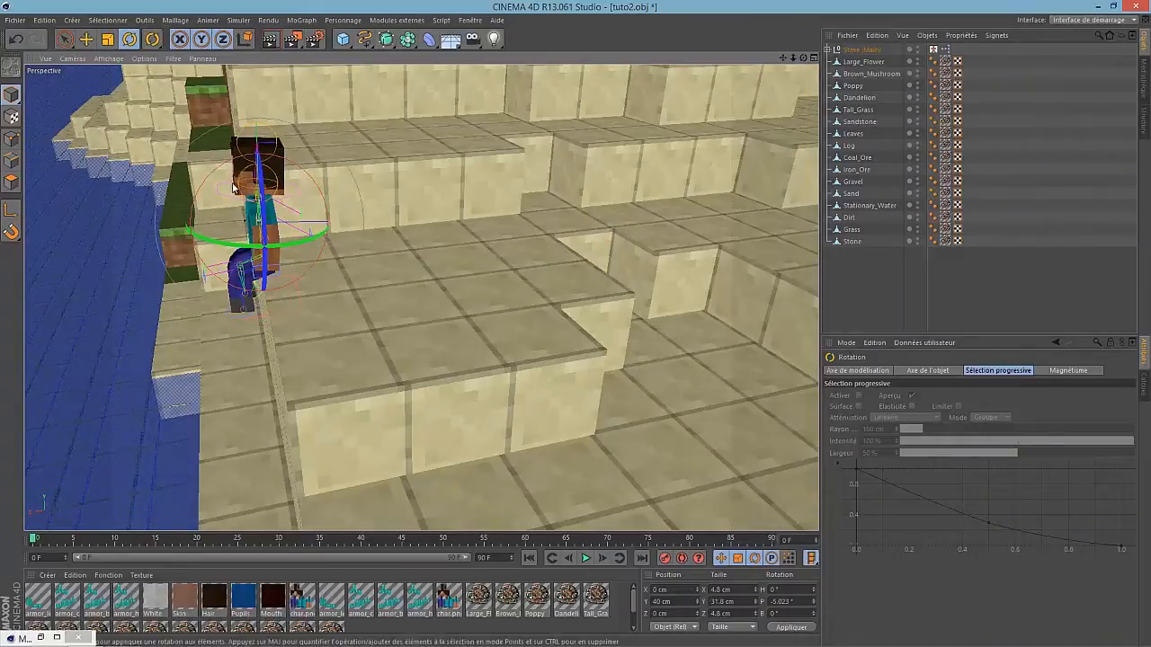
pyautogui.moveTo(211, 180); pyautogui.dragTo(250, 236)
# Select the whole Steve rig and lower it to a height of about Y 365 cm so he sits on the block edge.
pyautogui.moveTo(803, 58); pyautogui.dragTo(575, 325)
pyautogui.click(865, 254)
pyautogui.scroll(8, 516, 250)
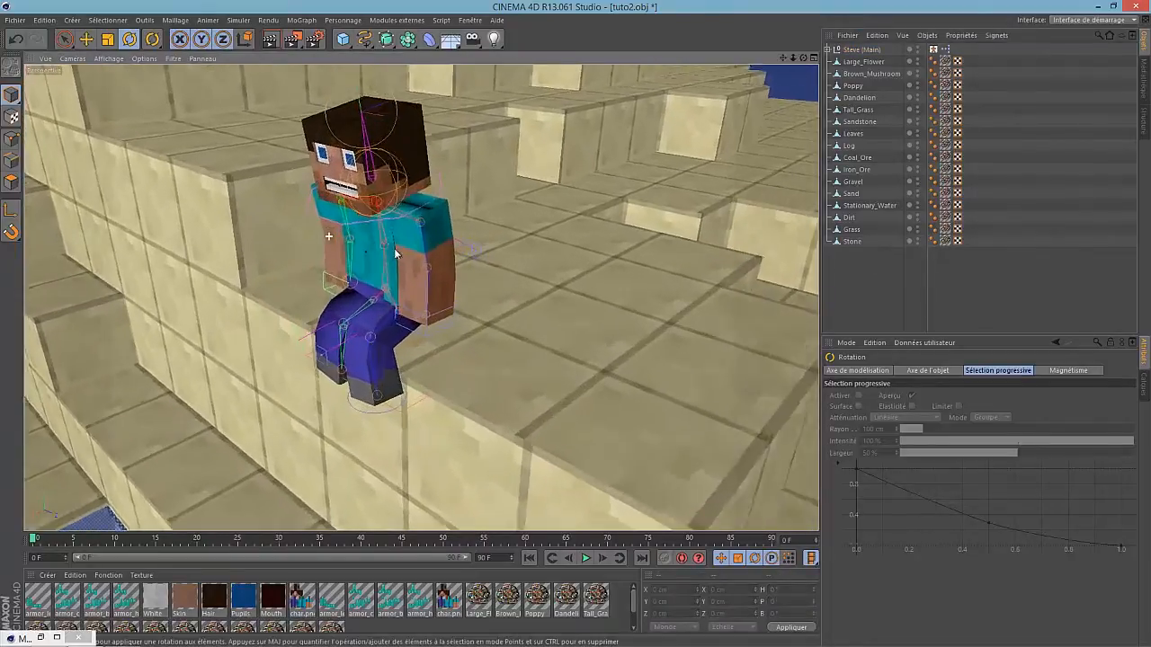
pyautogui.click(862, 51)
pyautogui.click(64, 39)
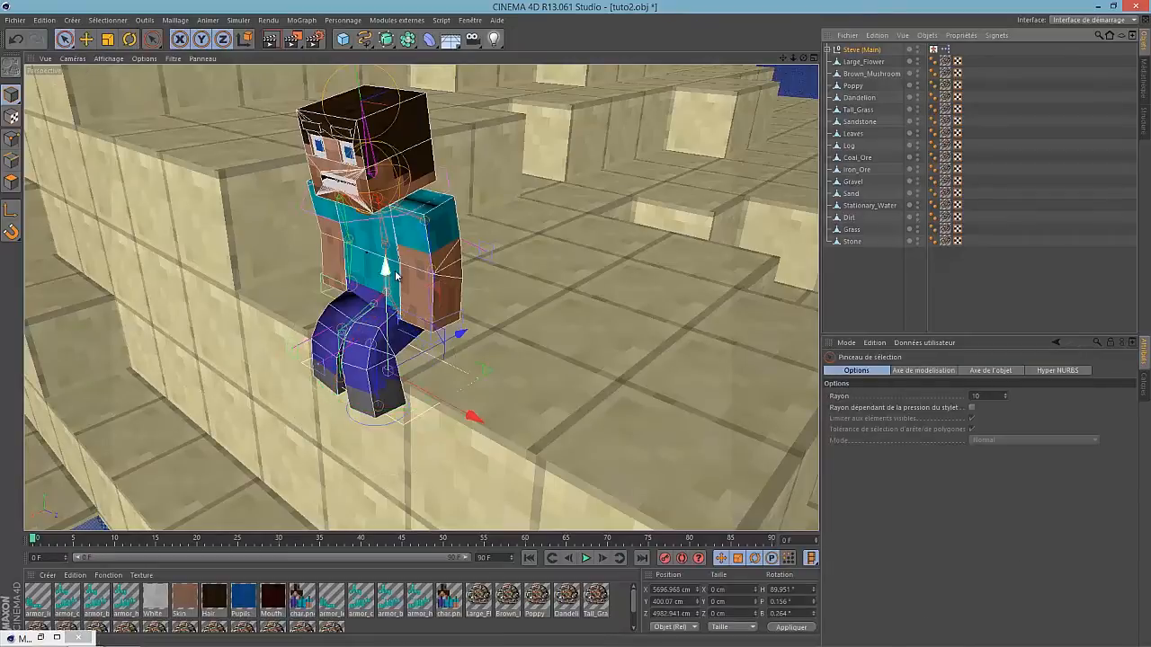
pyautogui.moveTo(385, 268); pyautogui.dragTo(389, 319)
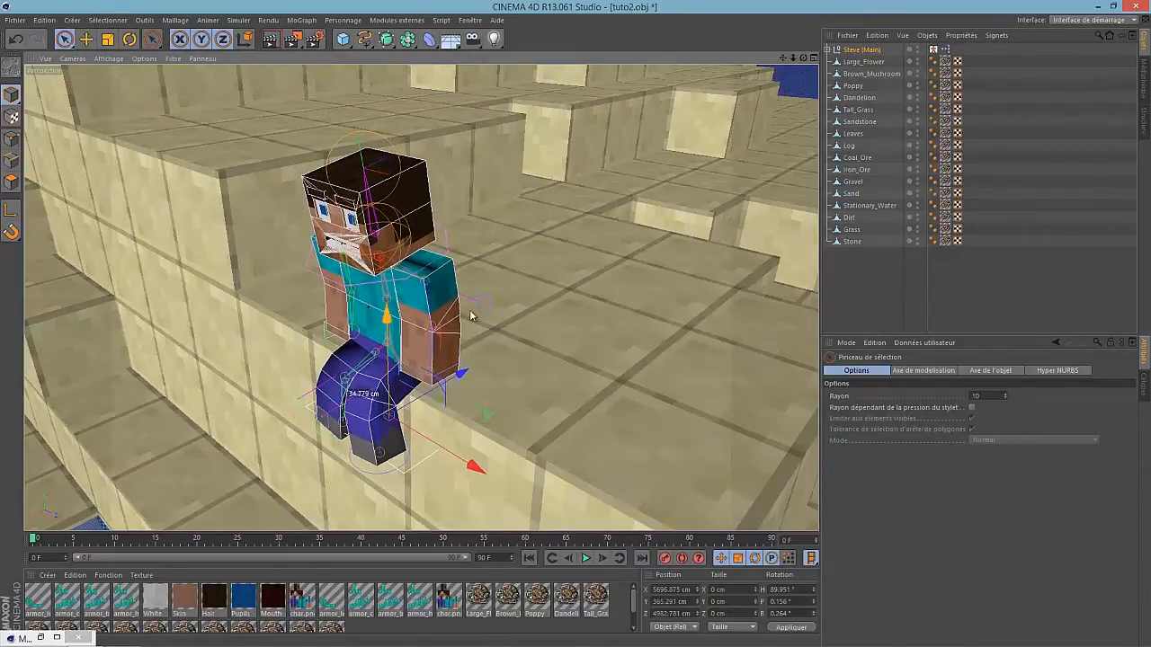
pyautogui.moveTo(794, 58); pyautogui.dragTo(772, 59)
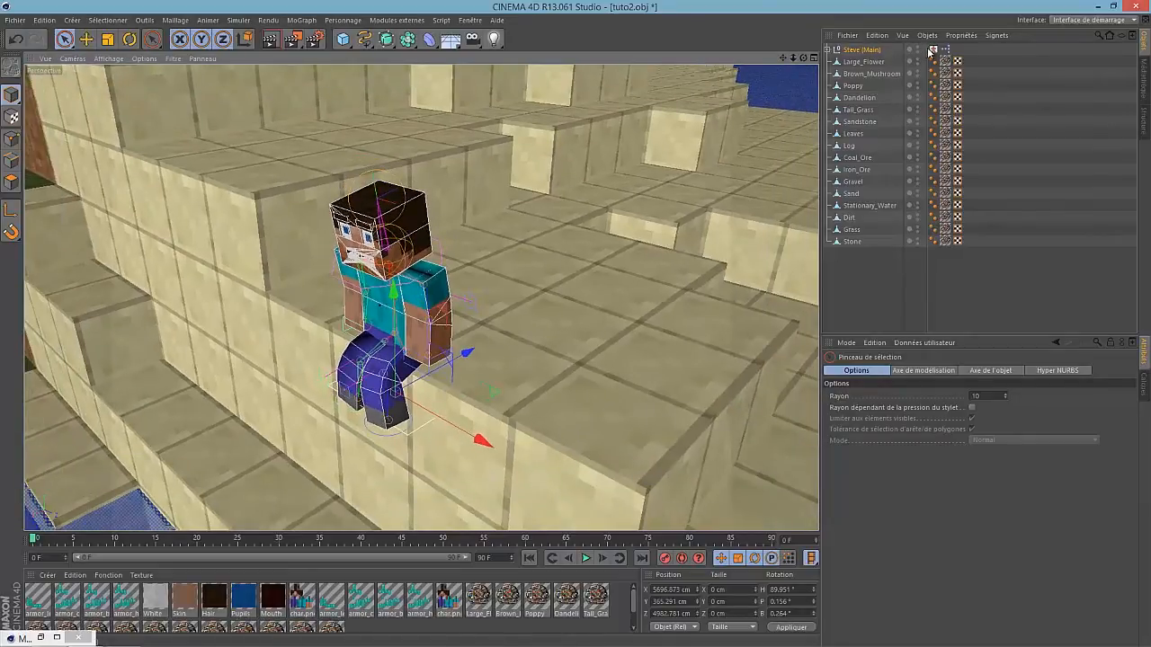
# Select Steve's torso bone and bend it further forward to a pitch of about 19.5°.
pyautogui.click(933, 50)
pyautogui.click(992, 556)
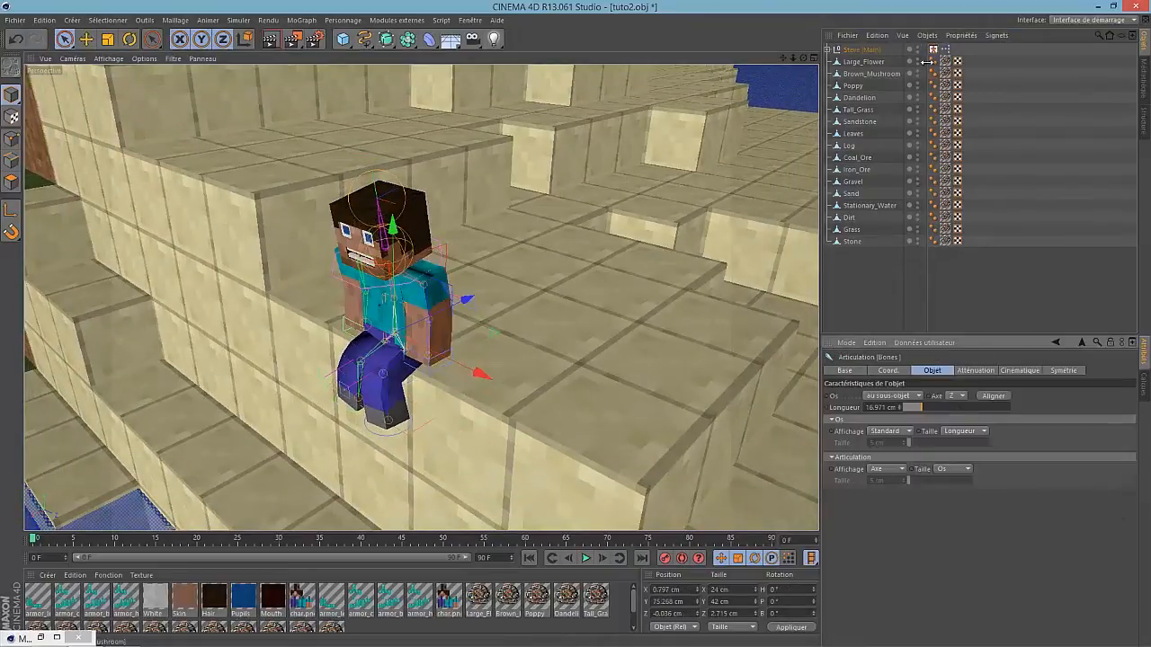
pyautogui.click(990, 530)
pyautogui.press('r')
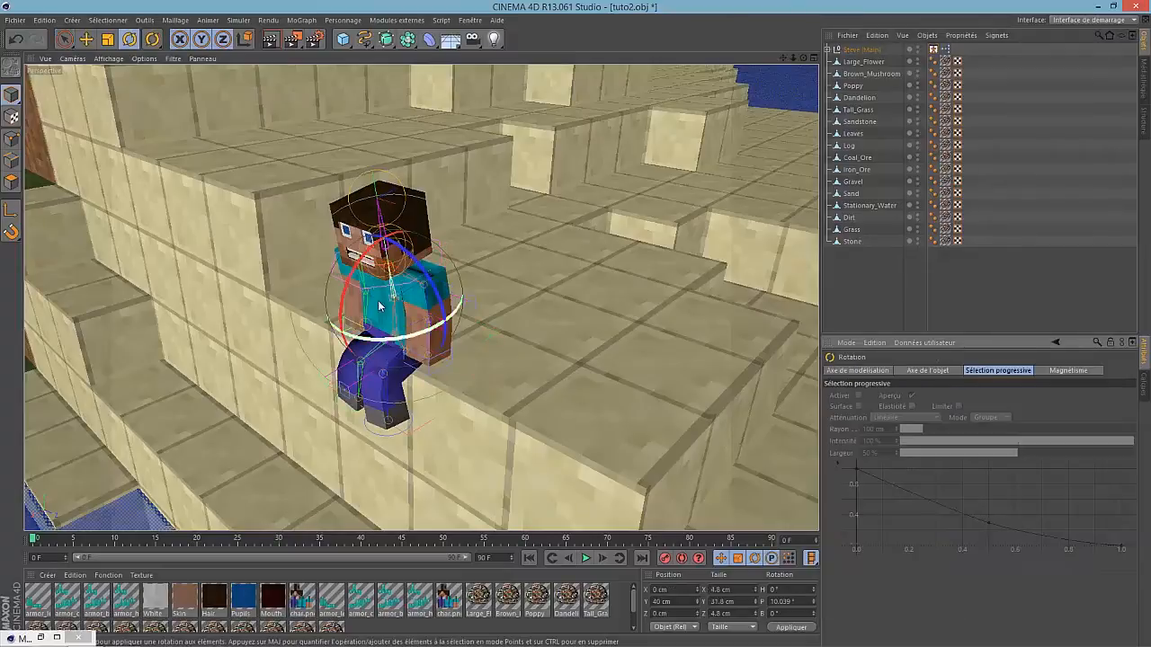
pyautogui.moveTo(364, 247); pyautogui.dragTo(354, 266)
# Select Steve's head bone through the visual selector and tilt it down to a pitch of about 15.5°.
pyautogui.click(933, 49)
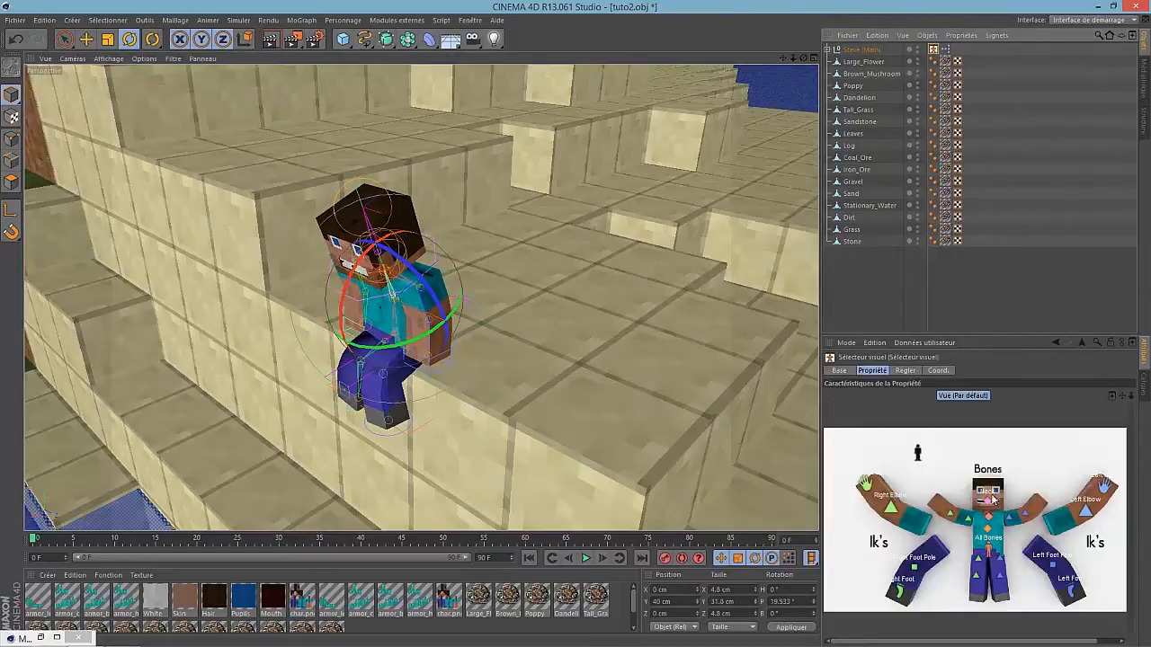
pyautogui.click(993, 489)
pyautogui.moveTo(355, 236); pyautogui.dragTo(335, 237)
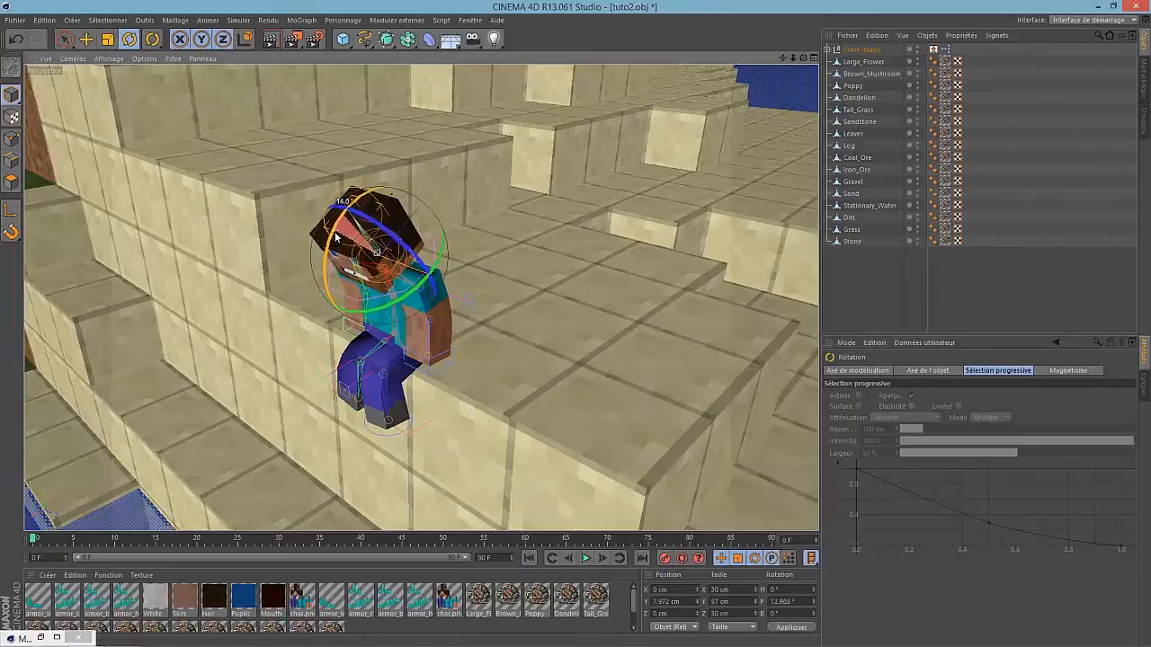
pyautogui.moveTo(804, 59); pyautogui.dragTo(589, 326)
# Select Steve's right hand IK control and move it outward and up to about X -61, Y 6.5, Z 1.4 cm.
pyautogui.click(932, 50)
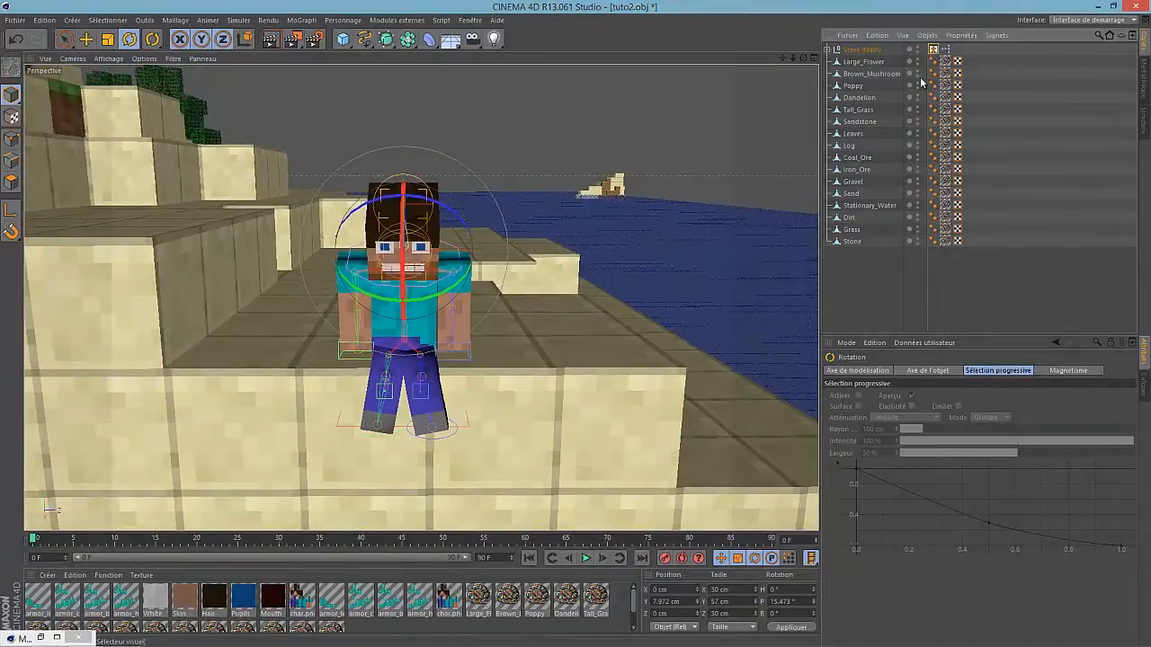
pyautogui.click(864, 486)
pyautogui.press('e')
pyautogui.moveTo(351, 358); pyautogui.dragTo(340, 352)
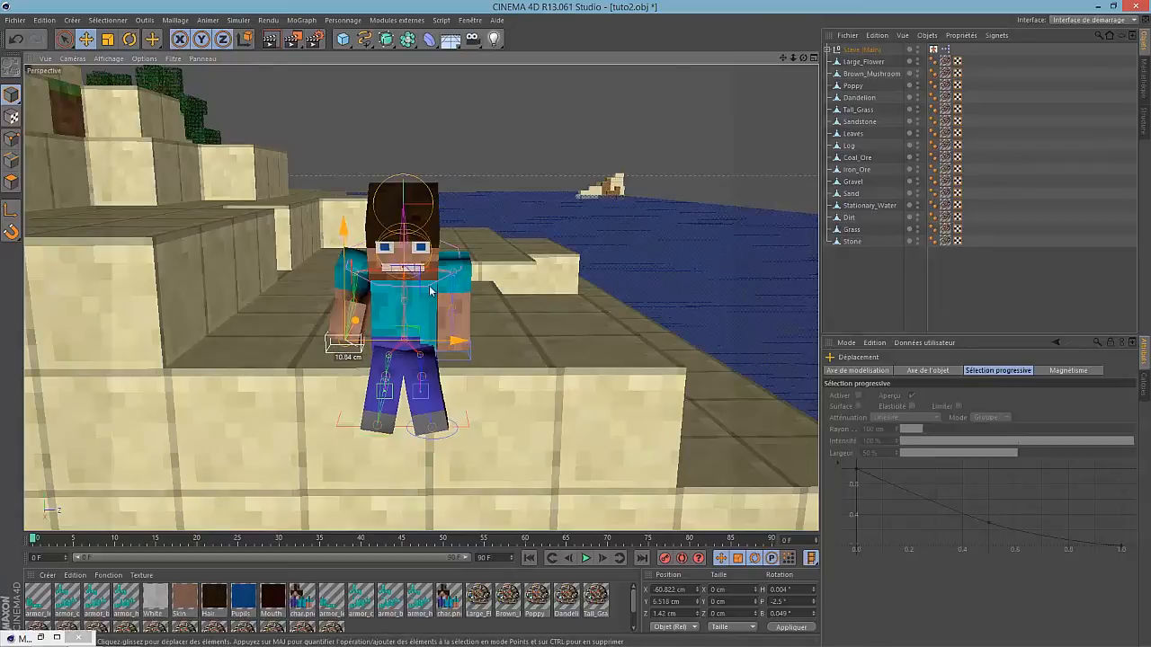
pyautogui.moveTo(803, 57); pyautogui.dragTo(585, 323)
# Select Steve's left hand IK control and move it to about X 53, Y 9, Z 0 cm.
pyautogui.click(933, 49)
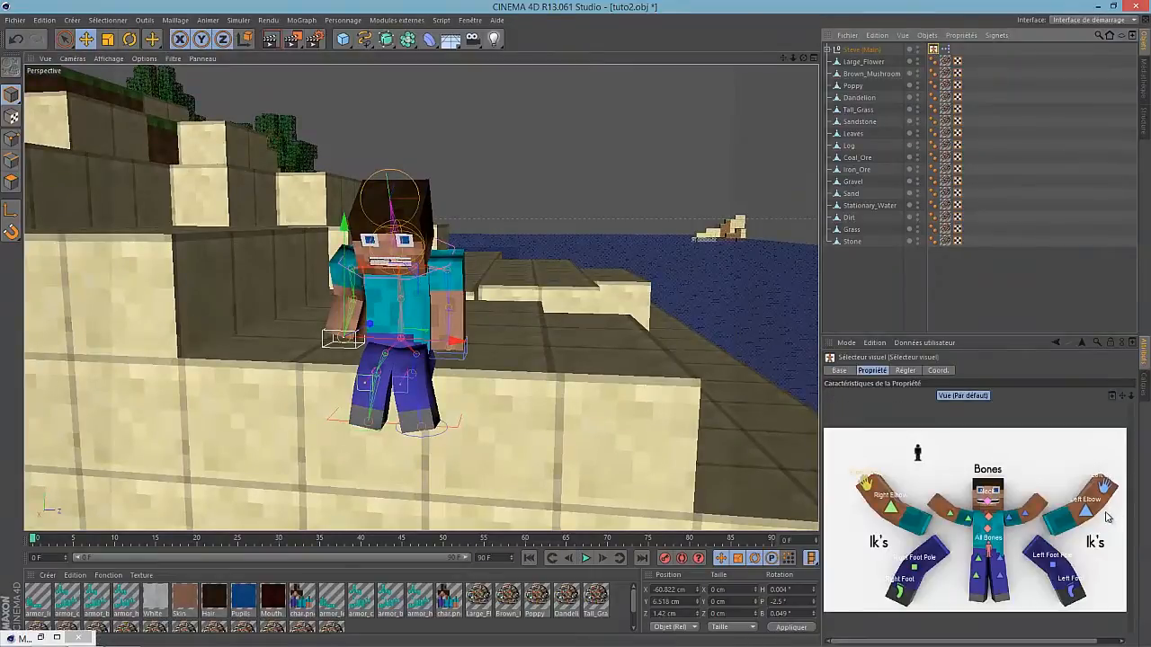
pyautogui.click(1104, 486)
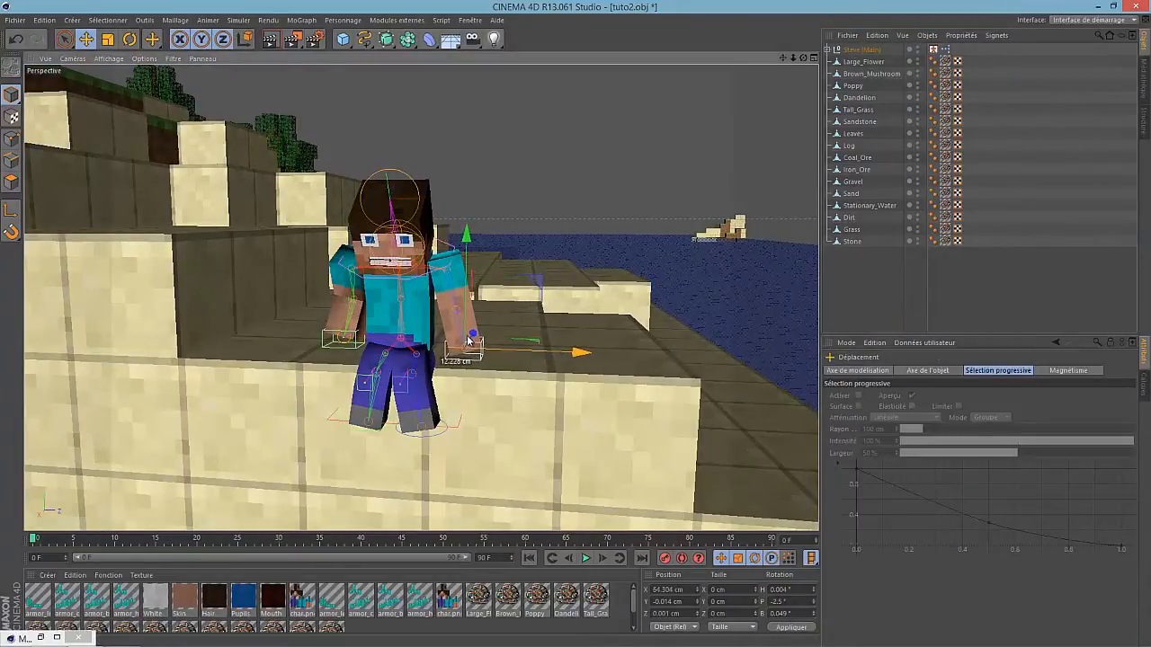
pyautogui.moveTo(472, 355); pyautogui.dragTo(589, 243)
pyautogui.moveTo(803, 59); pyautogui.dragTo(578, 320)
pyautogui.moveTo(791, 63); pyautogui.dragTo(533, 288)
pyautogui.moveTo(473, 348); pyautogui.dragTo(457, 347)
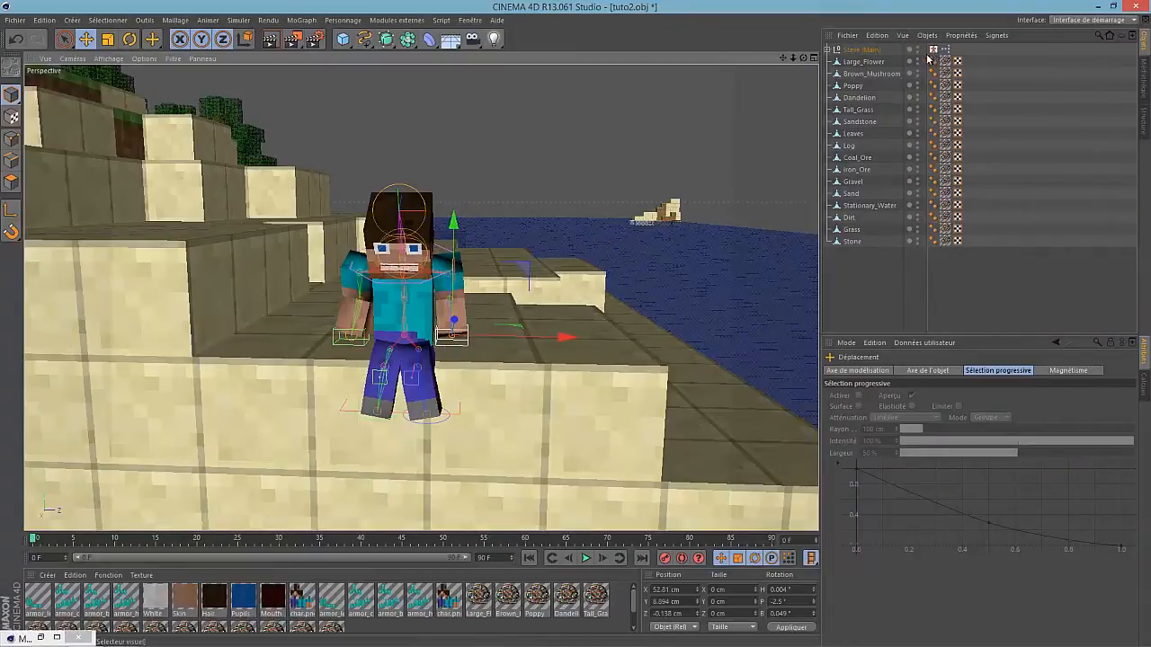
# Select the main Steve rig and shrink his mouth, with Mouth (Wide) at 183 cm and Mouth (Open) at 190 cm.
pyautogui.click(859, 50)
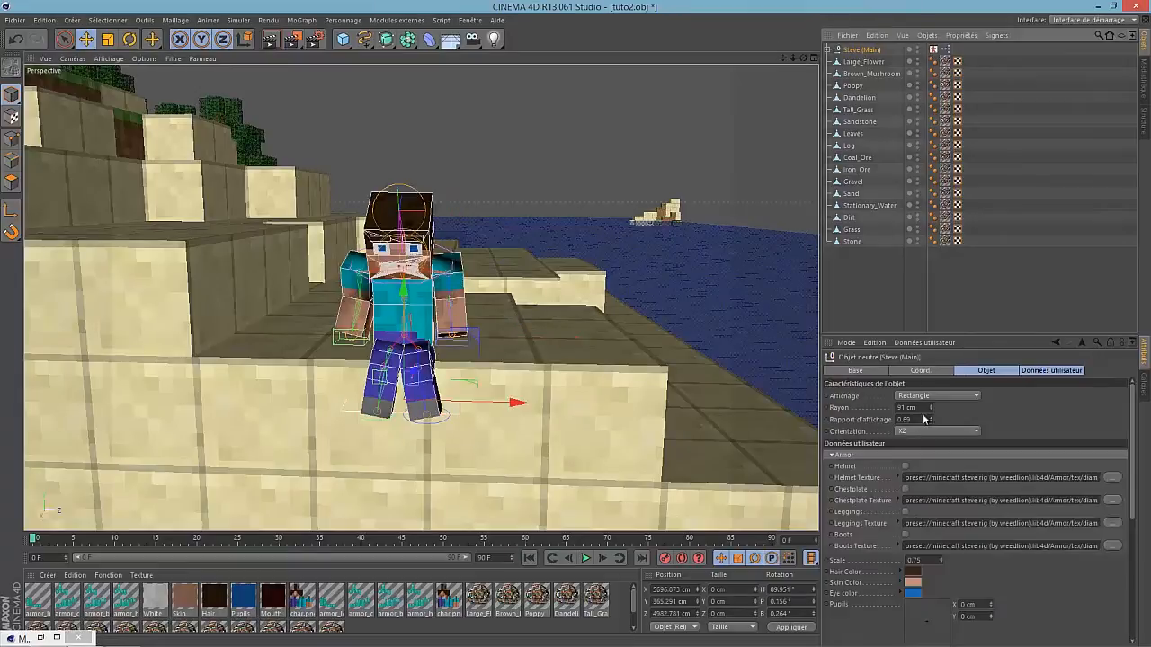
pyautogui.moveTo(1132, 424); pyautogui.dragTo(1120, 443)
pyautogui.scroll(3, 388, 284)
pyautogui.scroll(-4, 316, 300)
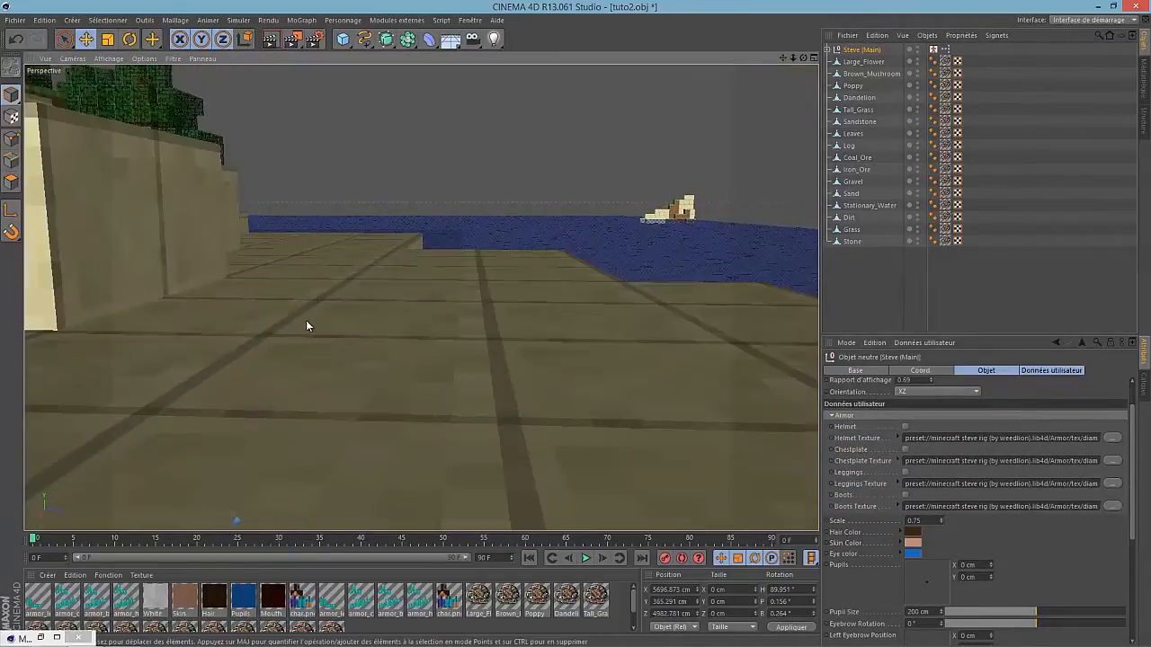
pyautogui.moveTo(783, 58); pyautogui.dragTo(577, 330)
pyautogui.moveTo(789, 59); pyautogui.dragTo(786, 60)
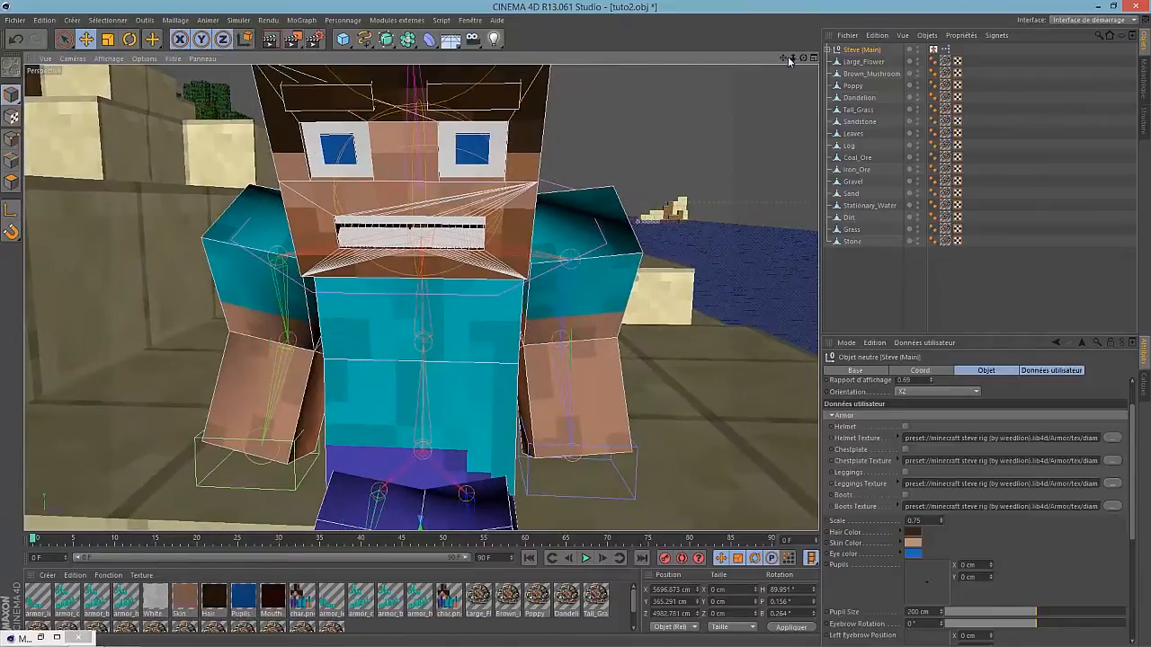
pyautogui.moveTo(576, 324); pyautogui.dragTo(576, 326)
pyautogui.moveTo(783, 59); pyautogui.dragTo(573, 321)
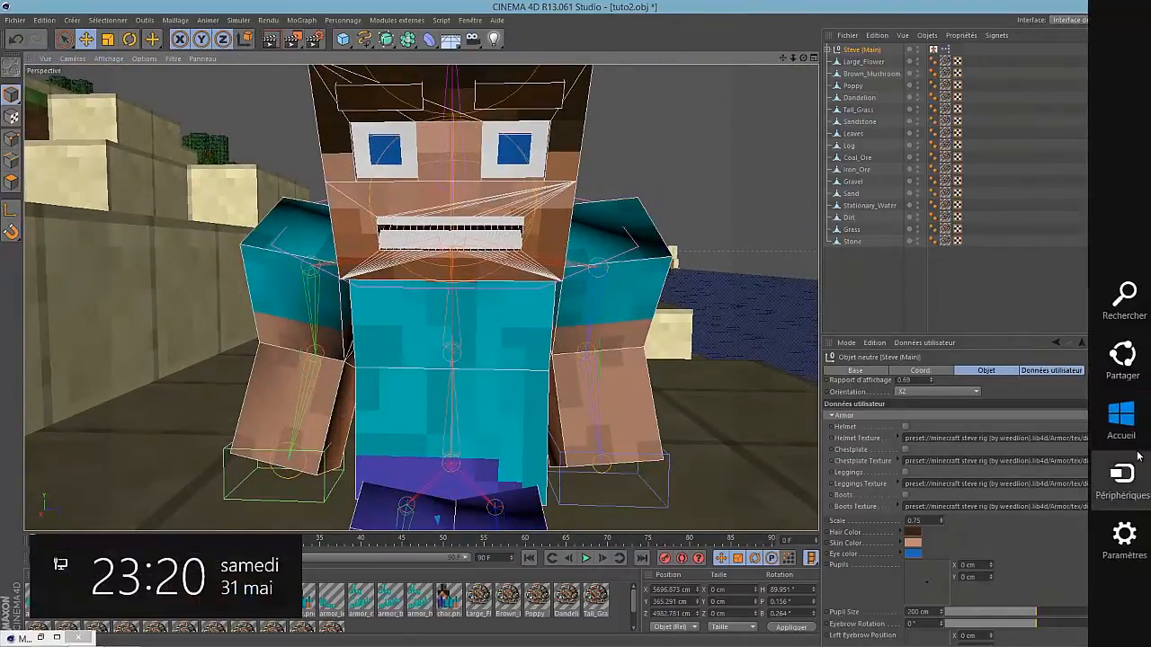
pyautogui.moveTo(1132, 448); pyautogui.dragTo(1132, 571)
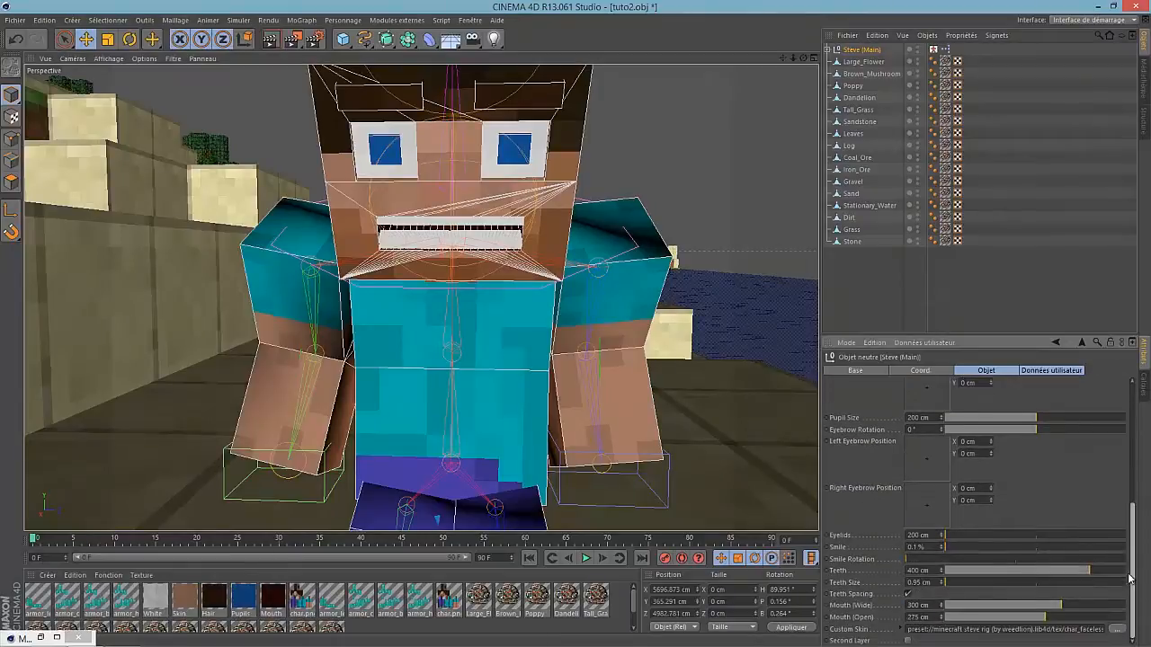
pyautogui.moveTo(1056, 607); pyautogui.dragTo(1012, 611)
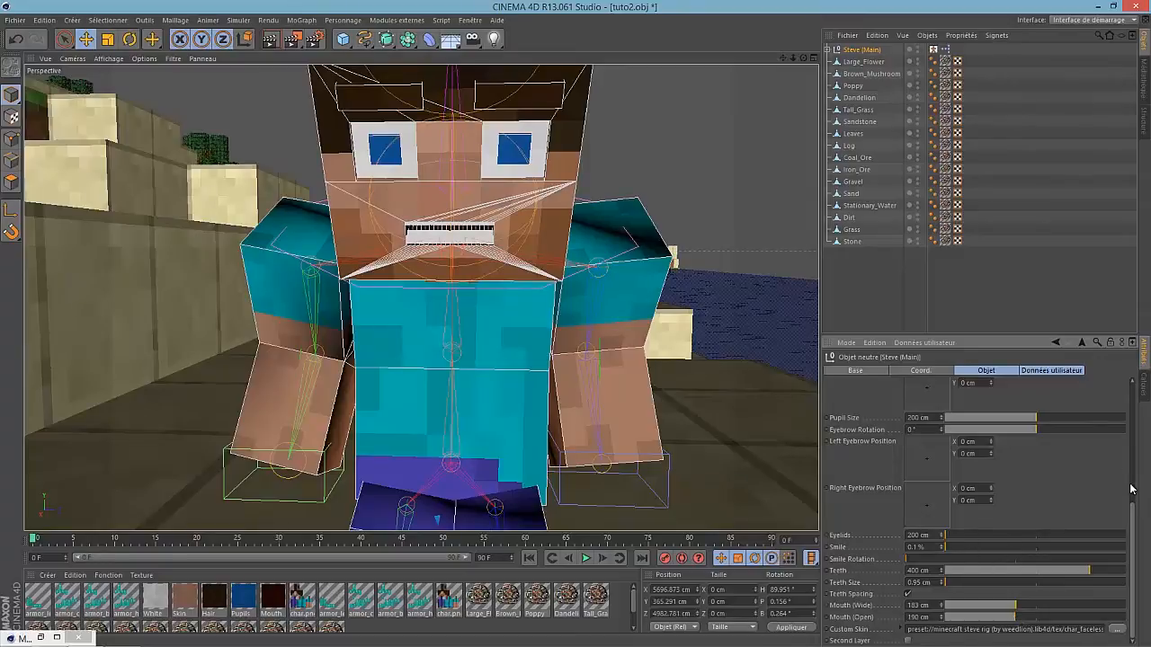
# Lower Steve's gaze by moving the Pupils to about X 0.22, Y -3.06 cm.
pyautogui.scroll(10, 1148, 474)
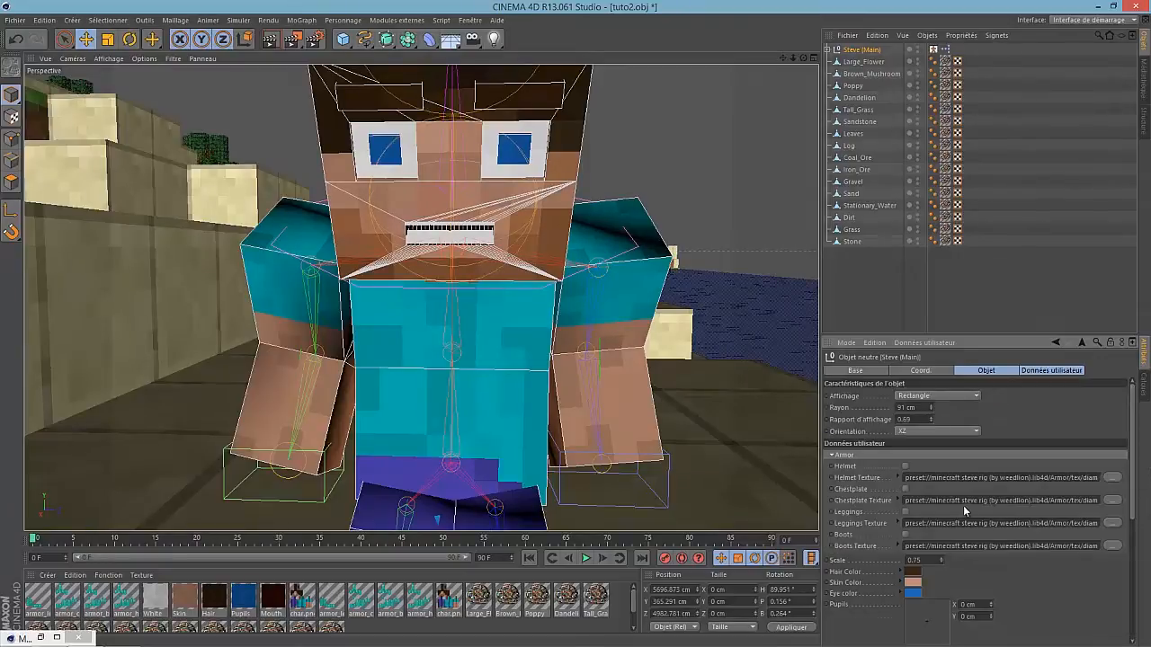
pyautogui.moveTo(931, 623); pyautogui.dragTo(928, 638)
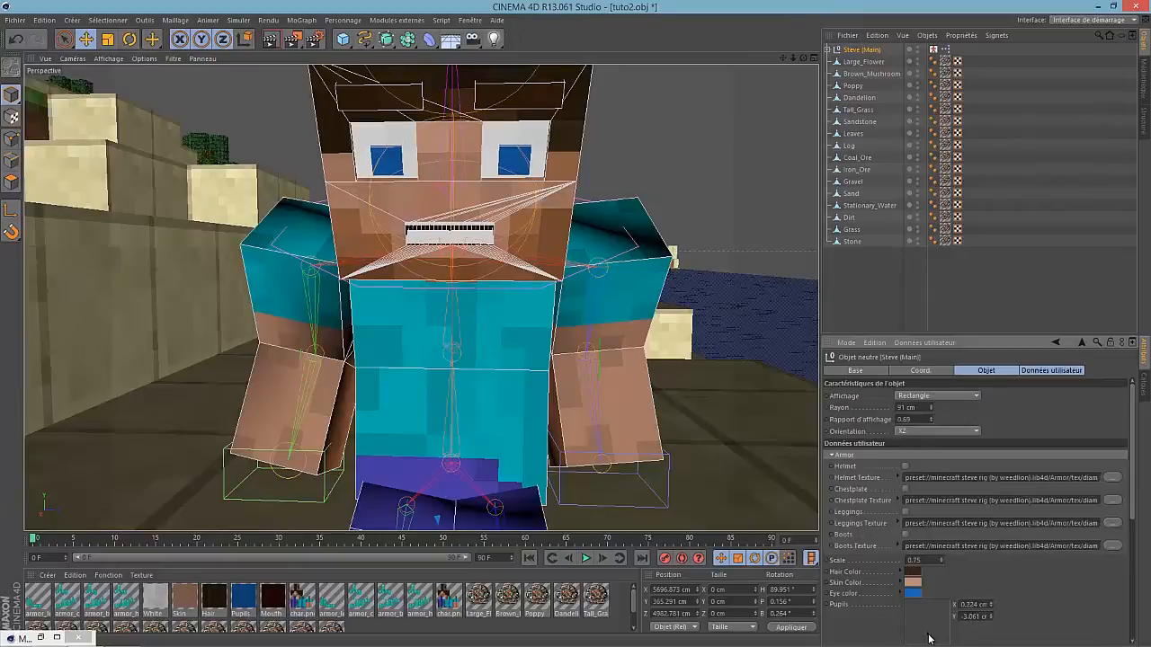
pyautogui.scroll(-5, 576, 328)
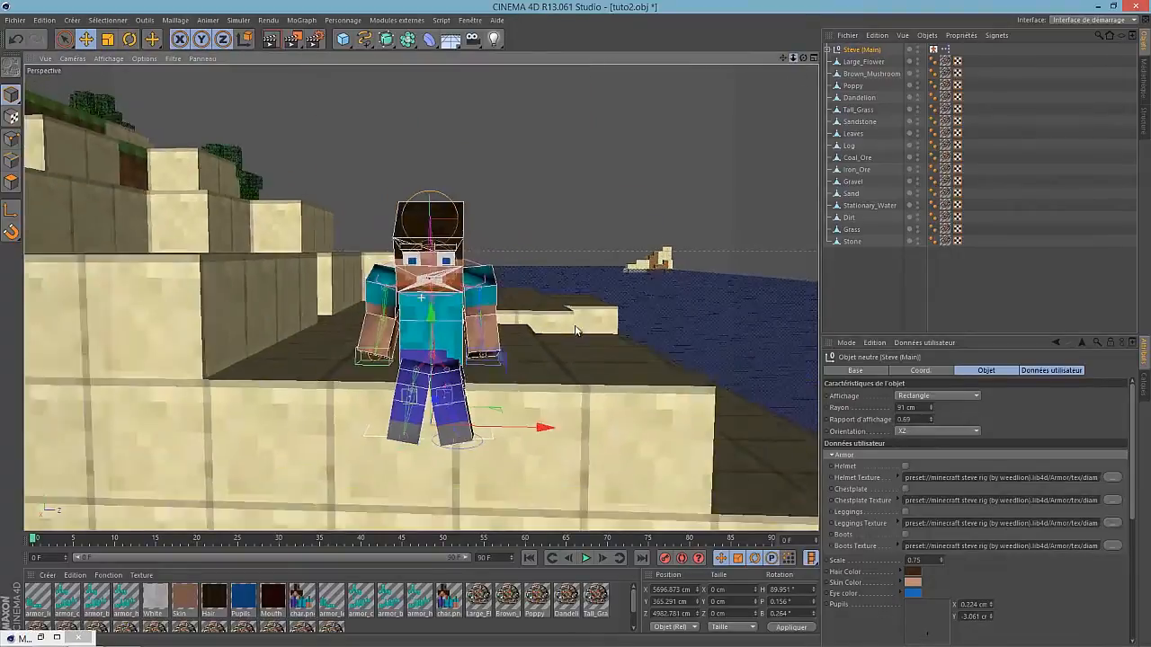
# Partly close Steve's eyes by setting Eyelids to about 301 cm.
pyautogui.scroll(3, 576, 328)
pyautogui.scroll(5, 576, 328)
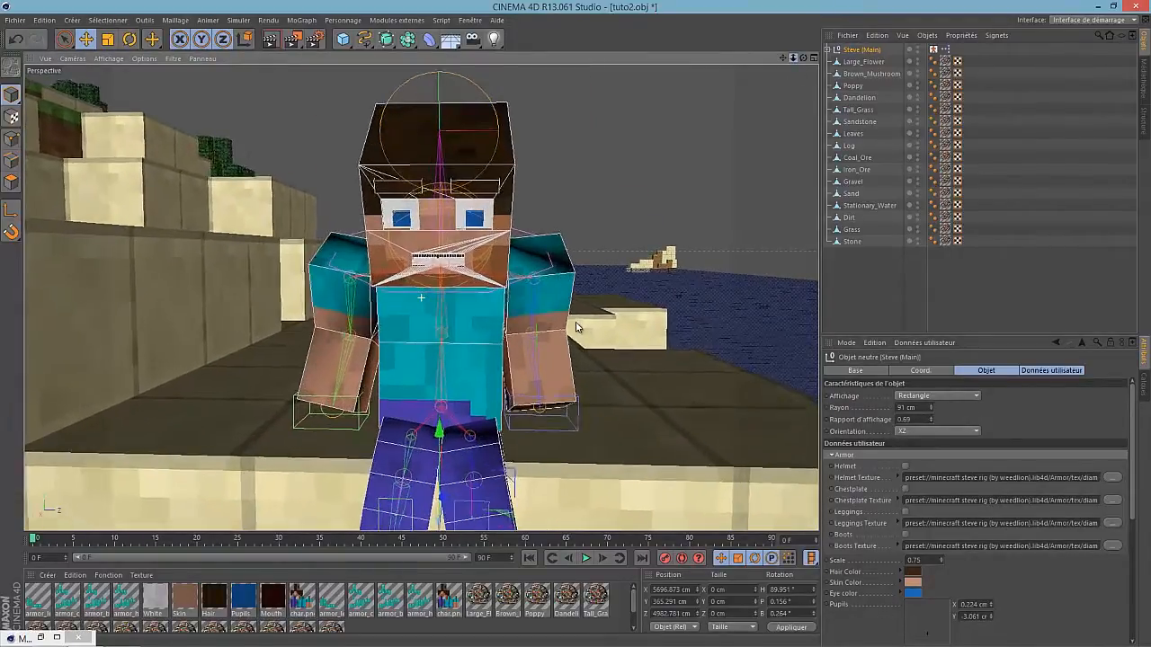
pyautogui.moveTo(783, 59); pyautogui.dragTo(576, 328)
pyautogui.moveTo(1131, 452); pyautogui.dragTo(1140, 545)
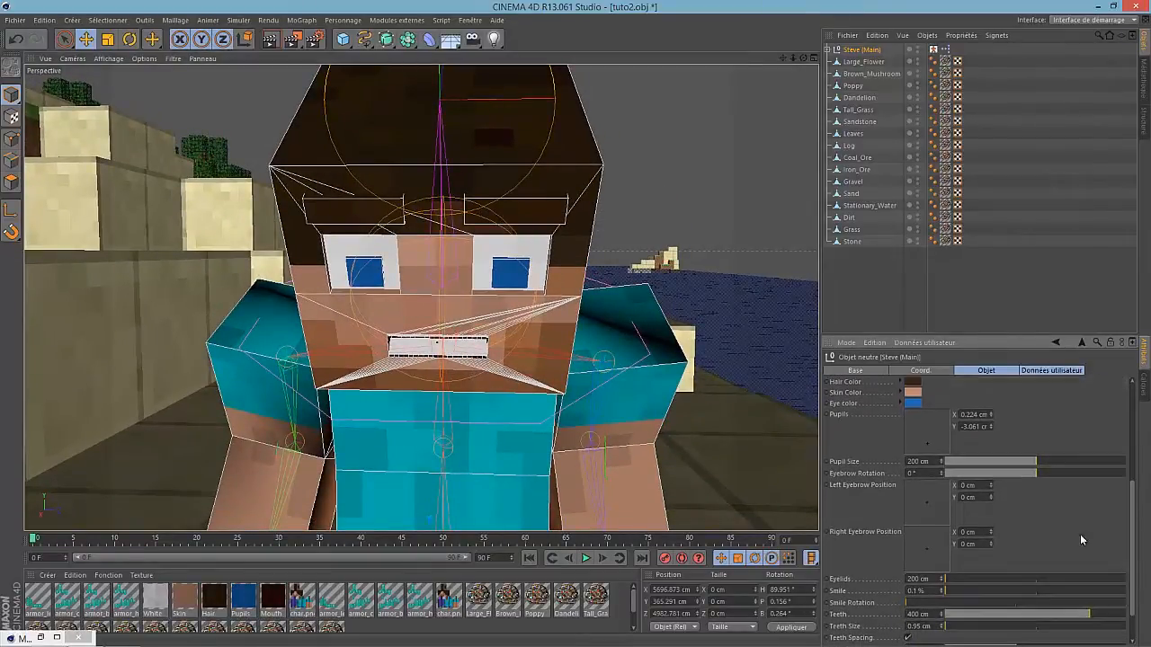
pyautogui.moveTo(961, 580); pyautogui.dragTo(1006, 581)
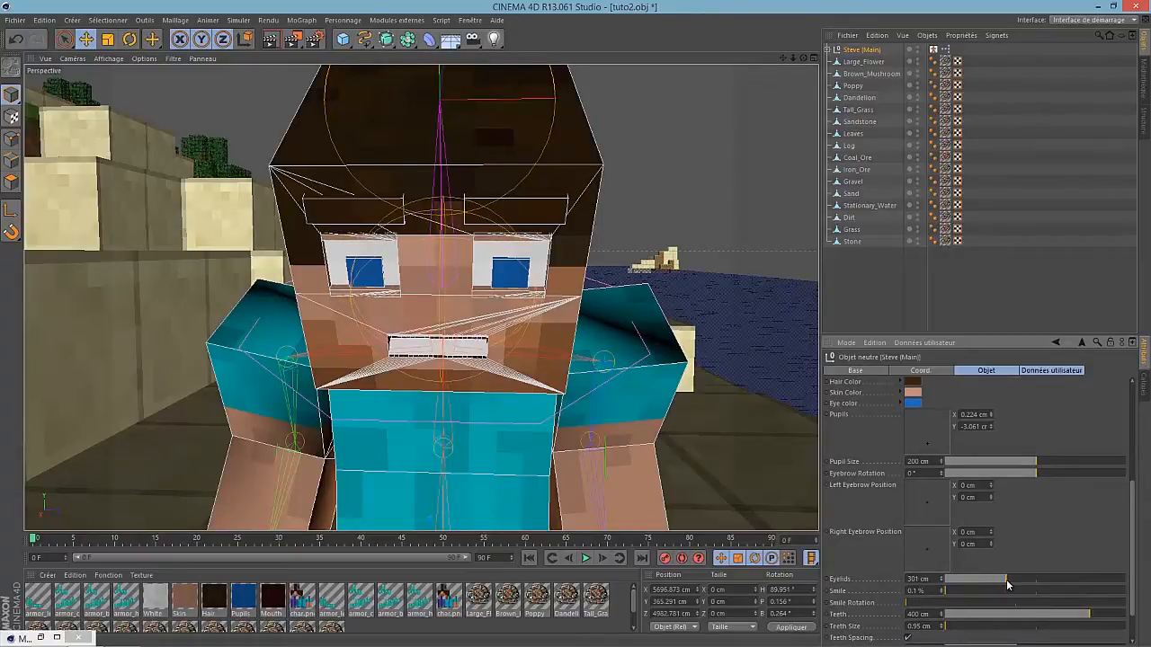
# Shift Steve's Left Eyebrow Position to about X -0.6, Y 0.067 cm and the Pupils to about X 0.075, Y -2.46 cm.
pyautogui.moveTo(925, 504); pyautogui.dragTo(924, 502)
pyautogui.moveTo(931, 410); pyautogui.dragTo(929, 446)
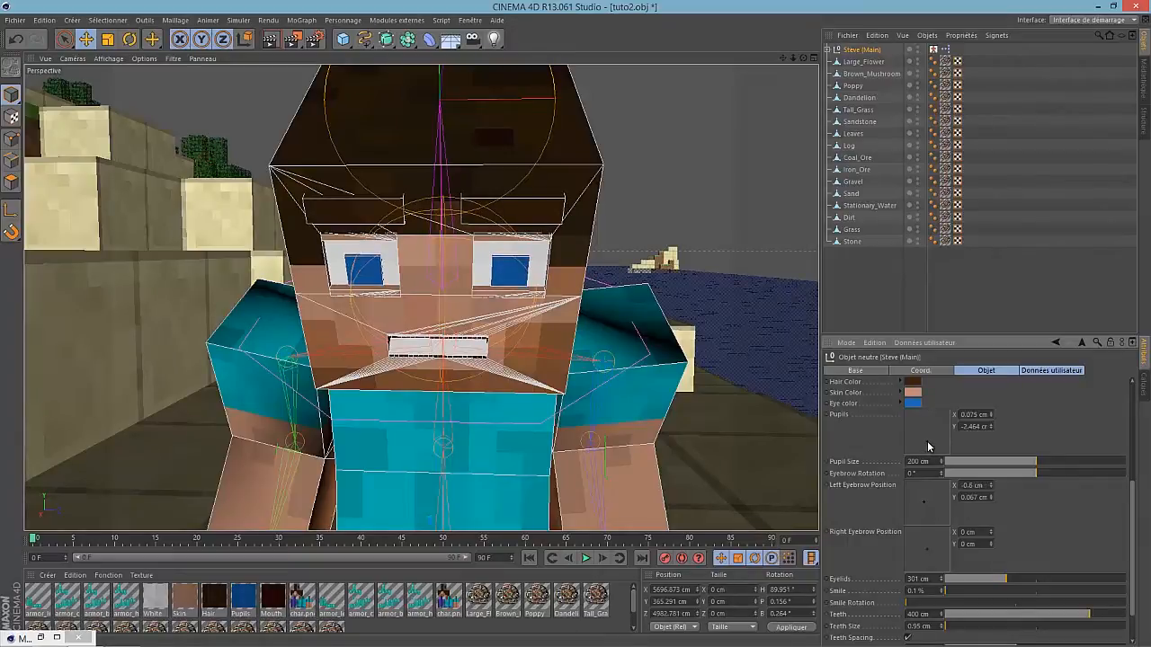
pyautogui.click(888, 284)
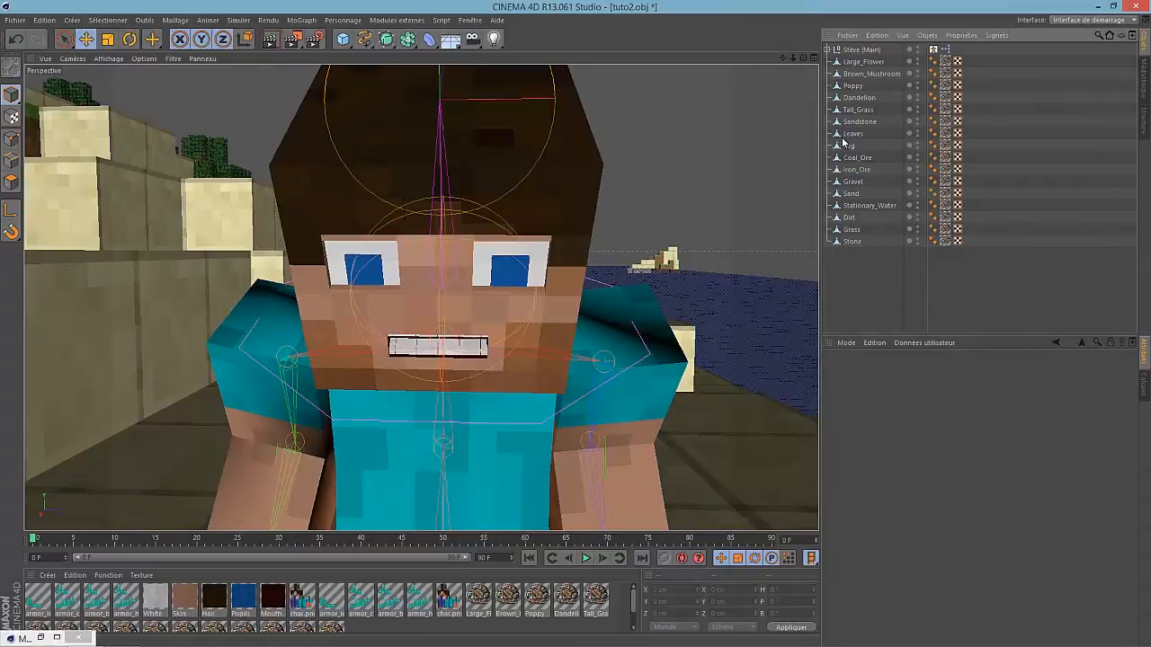
# On the main Steve rig, set Pupil Size to 199 cm and open the eyes with Eyelids at 200 cm.
pyautogui.click(860, 49)
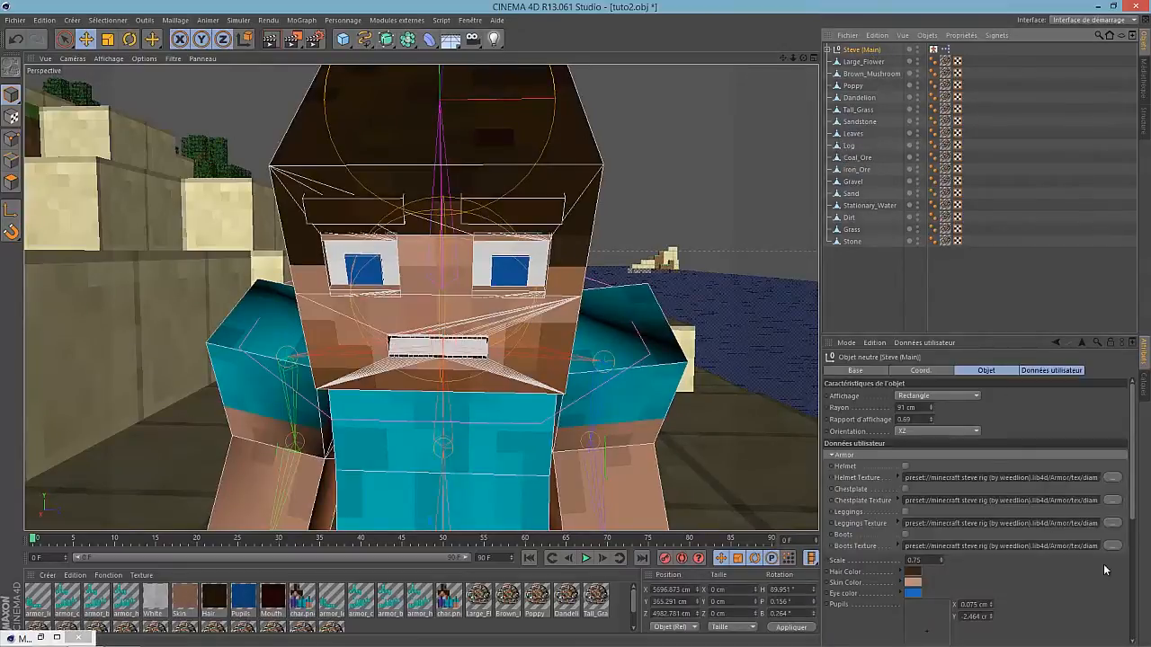
pyautogui.scroll(-3, 1135, 512)
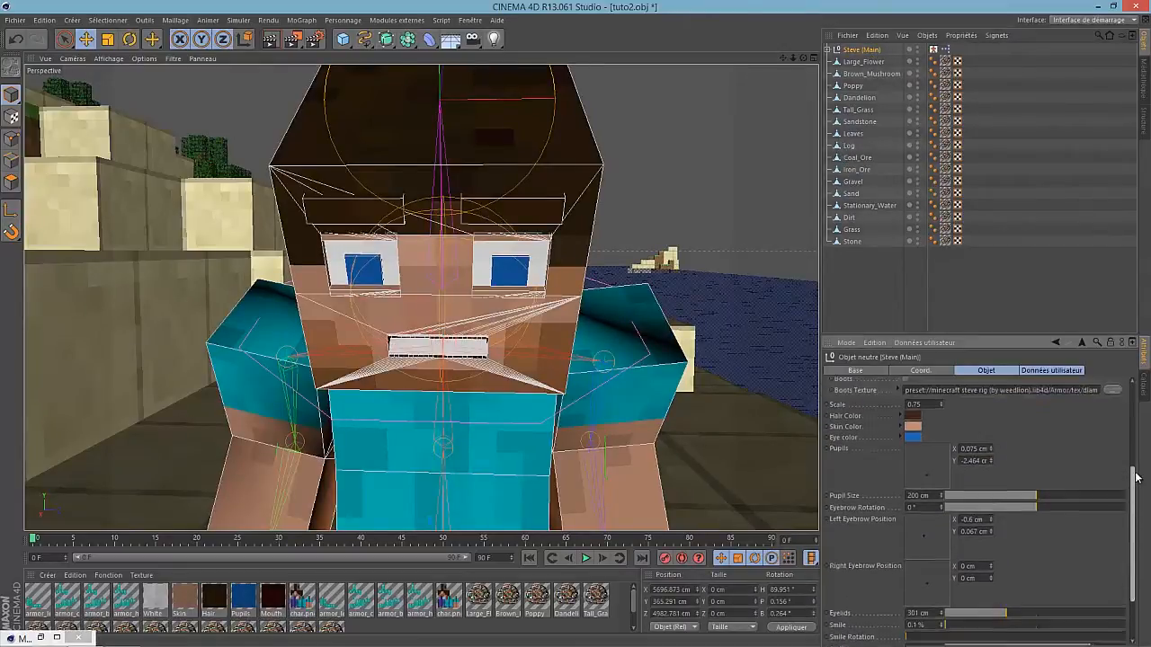
pyautogui.moveTo(1024, 564); pyautogui.dragTo(1034, 568)
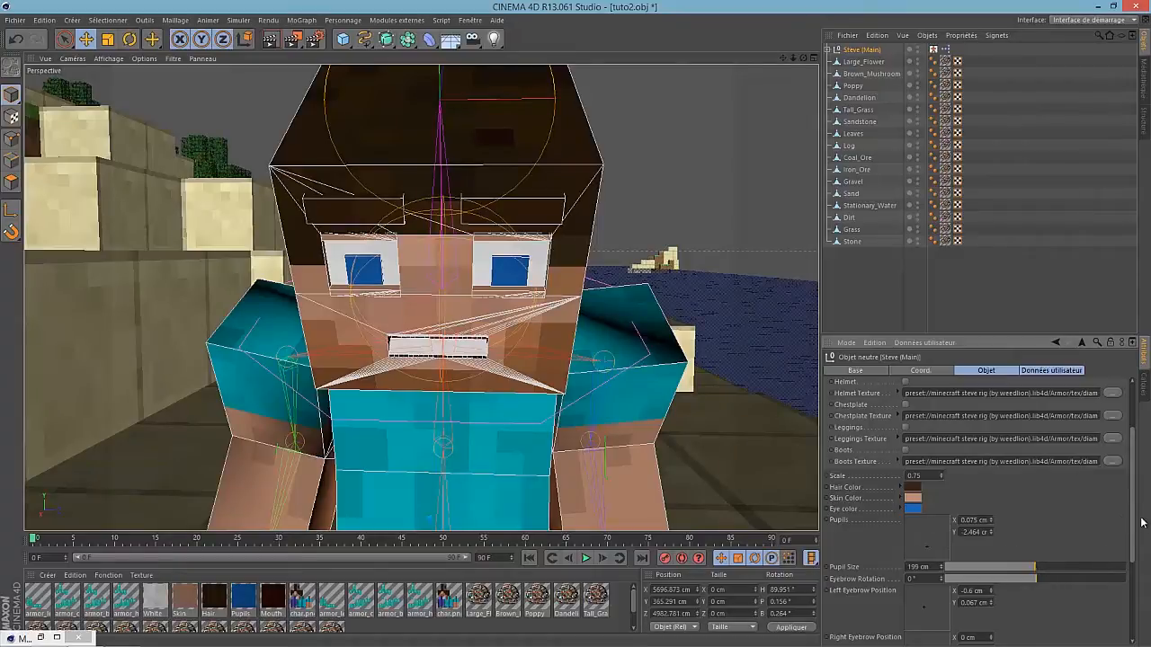
pyautogui.moveTo(1133, 539); pyautogui.dragTo(1132, 590)
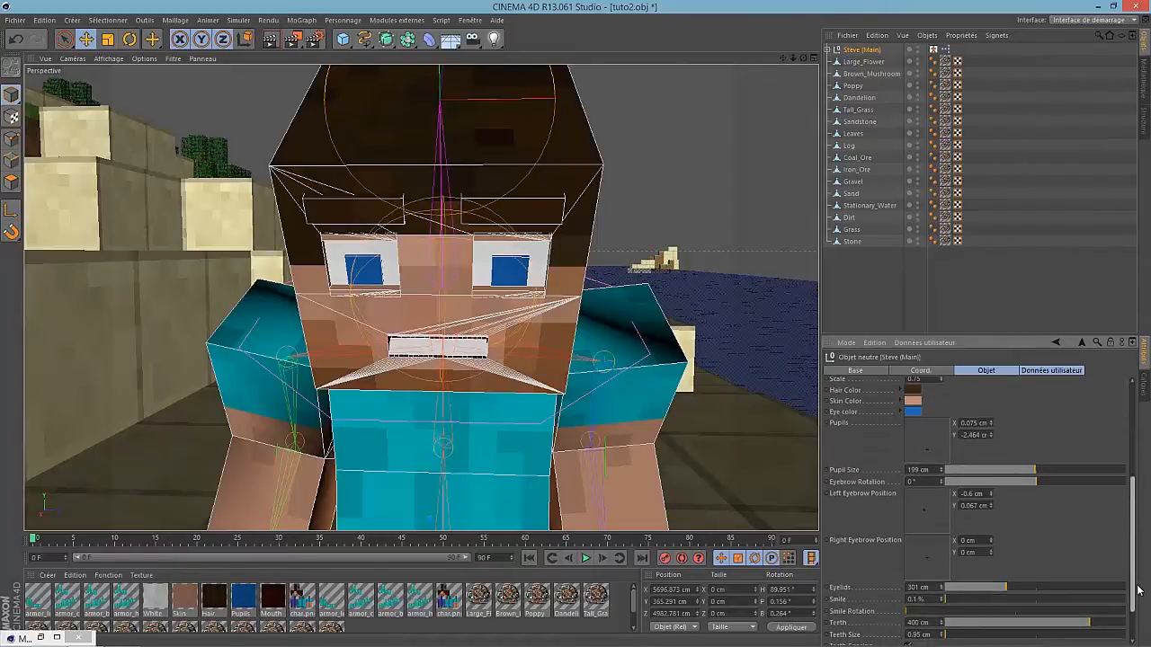
pyautogui.moveTo(996, 586); pyautogui.dragTo(944, 587)
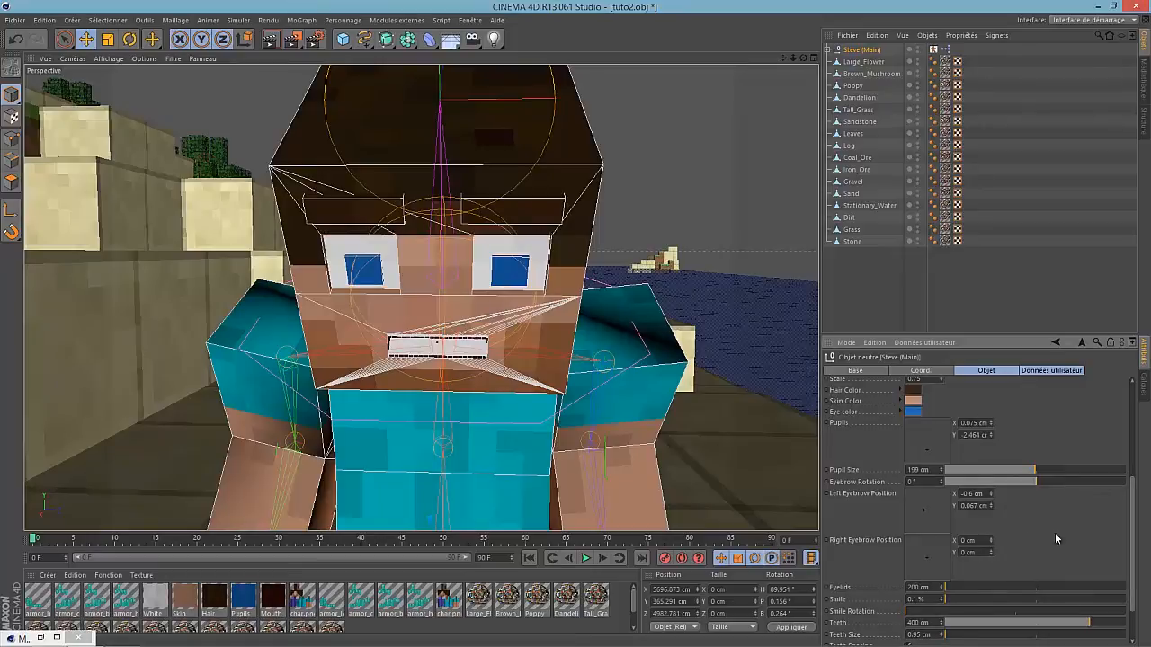
# Try out a 35 % Smile on Steve's mouth and return the Smile value to 0.1 %.
pyautogui.moveTo(1135, 490); pyautogui.dragTo(1134, 516)
pyautogui.moveTo(950, 548); pyautogui.dragTo(1124, 549)
pyautogui.click(846, 267)
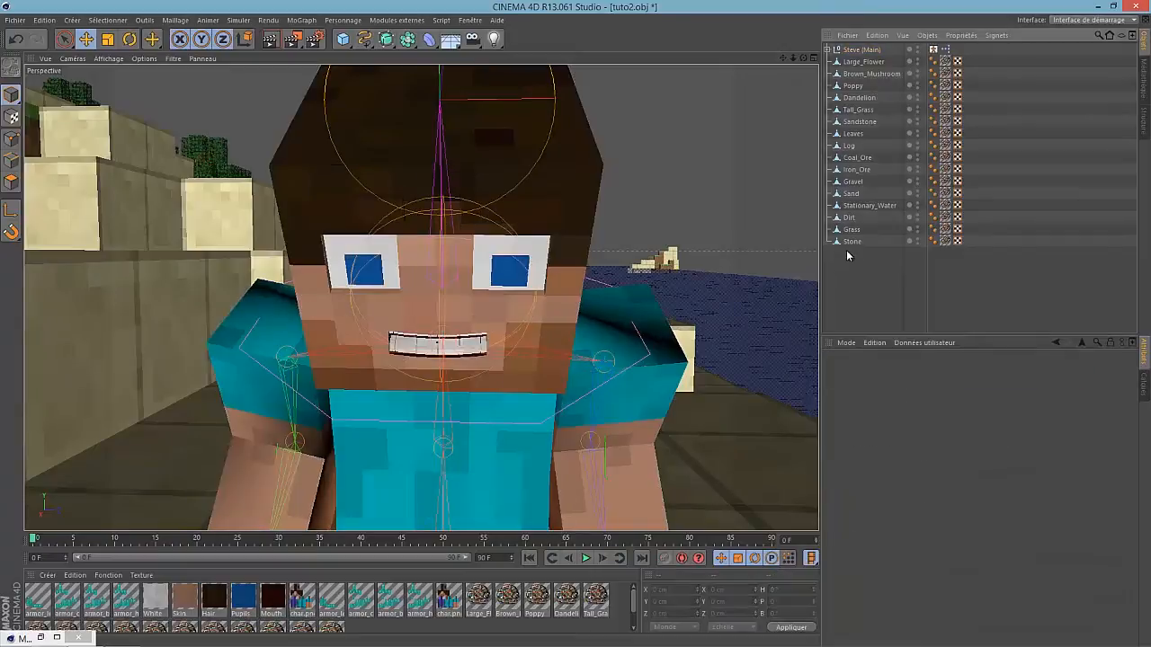
pyautogui.click(861, 49)
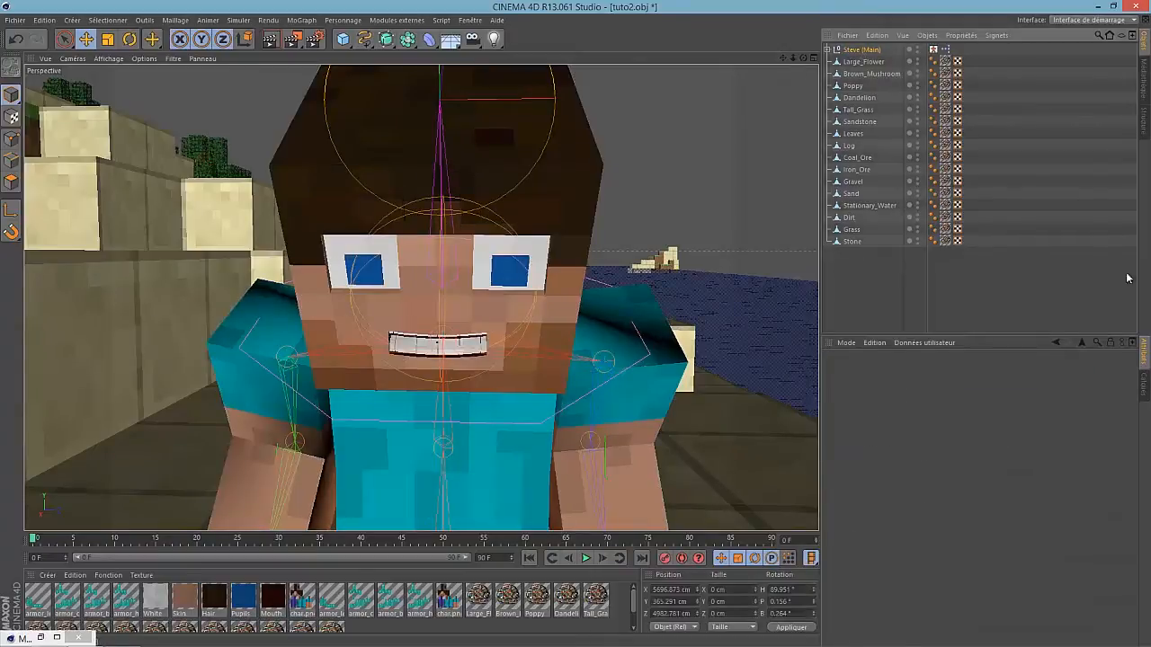
pyautogui.scroll(-5, 1132, 430)
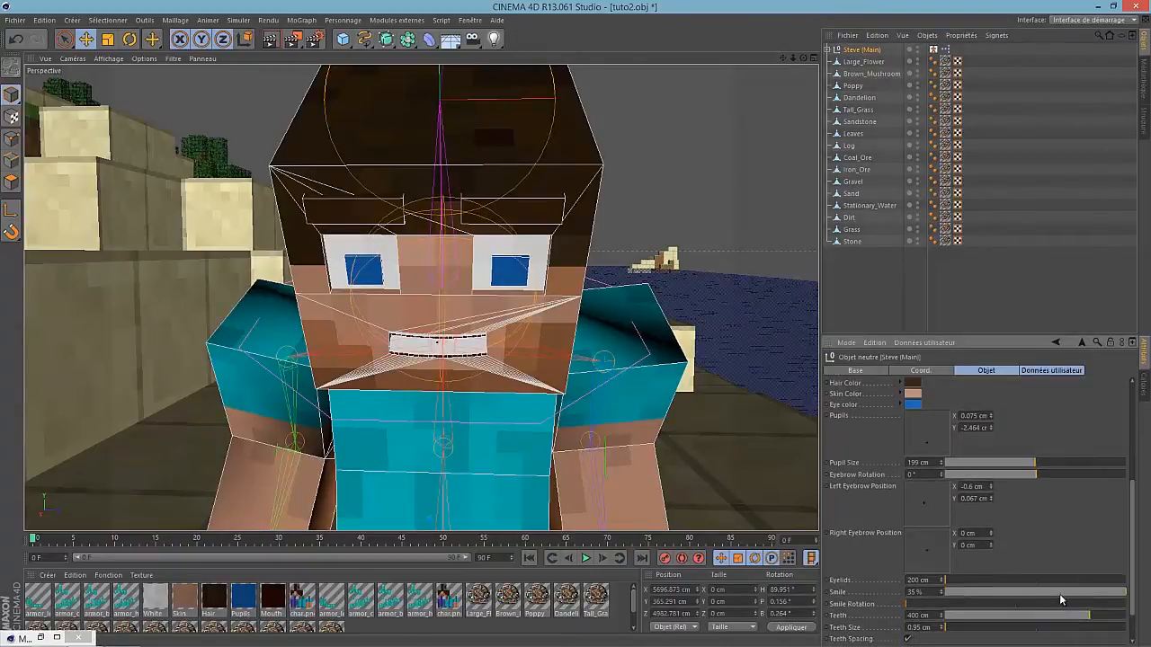
pyautogui.moveTo(1111, 595); pyautogui.dragTo(950, 609)
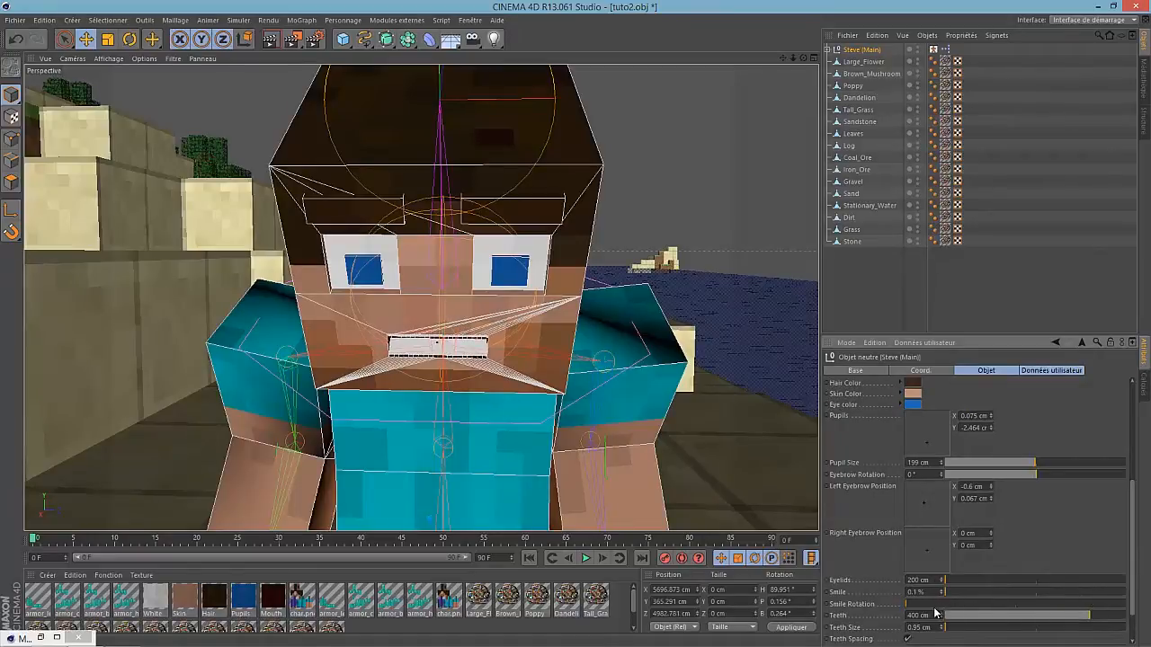
# Reduce the Teeth value of the Steve rig to about 361 cm.
pyautogui.moveTo(1070, 621)
pyautogui.mouseDown()
pyautogui.moveTo(1058, 617)
pyautogui.moveTo(1089, 617)
pyautogui.moveTo(1074, 617)
pyautogui.mouseUp()
pyautogui.moveTo(802, 59); pyautogui.dragTo(575, 329)
pyautogui.click(852, 273)
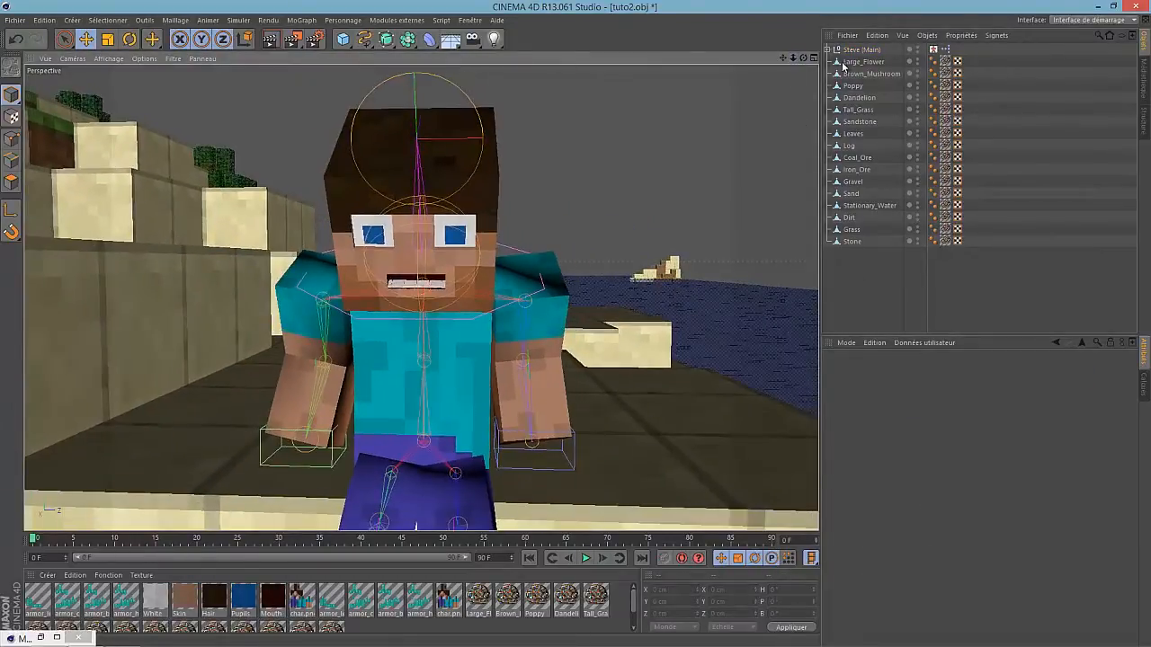
# Shrink Steve's mouth further, with Mouth (Wide) at about 175 cm and Mouth (Open) at about 155 cm.
pyautogui.click(861, 49)
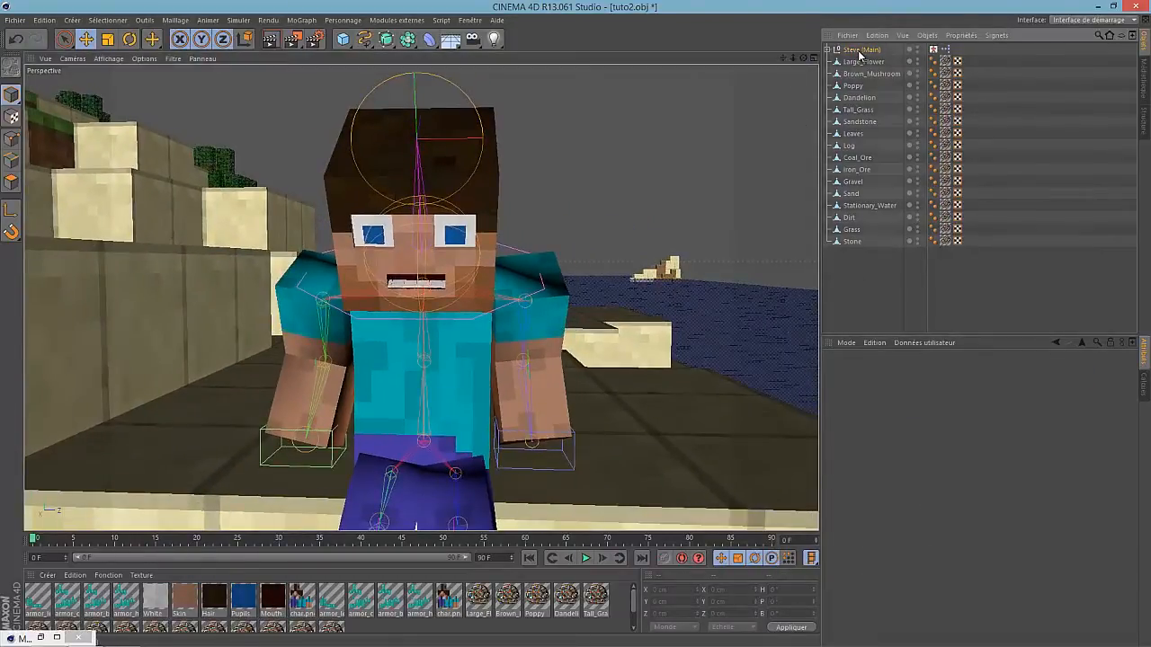
pyautogui.moveTo(1135, 486); pyautogui.dragTo(1123, 601)
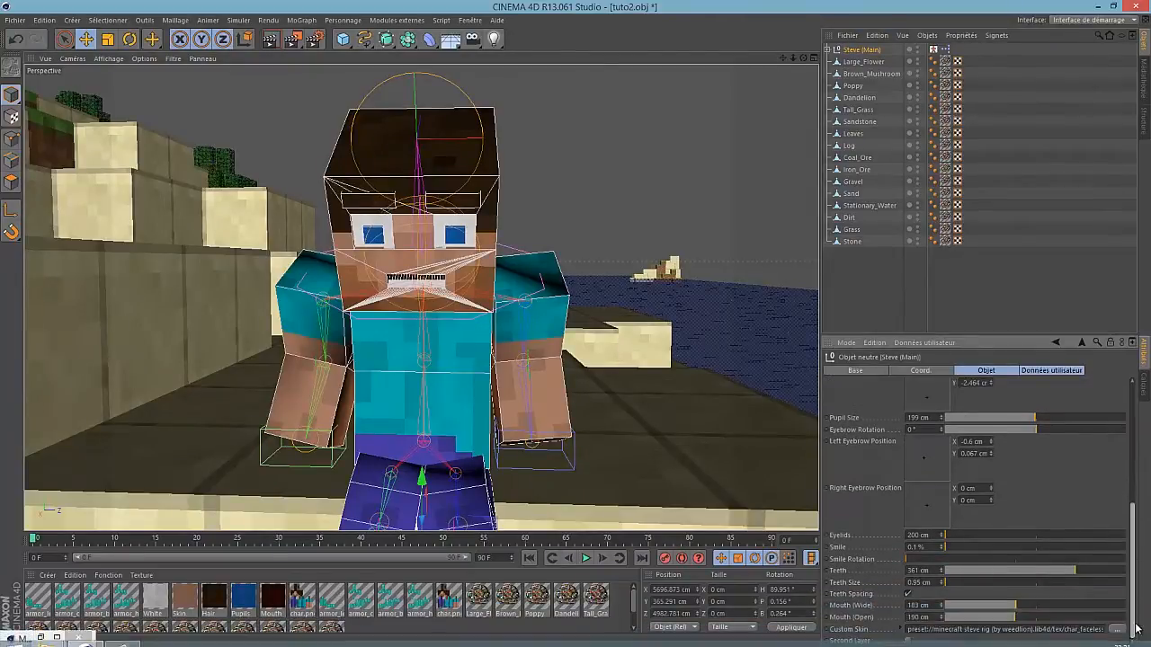
pyautogui.moveTo(1009, 607)
pyautogui.mouseDown()
pyautogui.moveTo(1002, 624)
pyautogui.moveTo(1014, 609)
pyautogui.mouseUp()
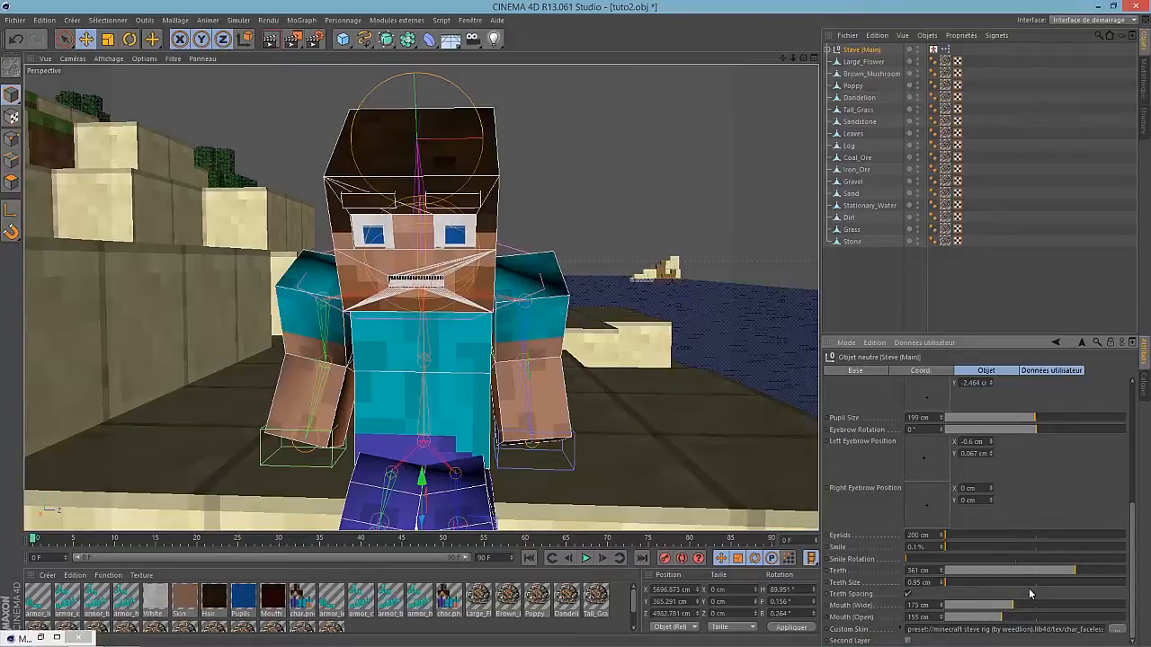
# Tilt Steve's eyebrows by setting Eyebrow Rotation to about 12°, and deselect the rig.
pyautogui.moveTo(1134, 506)
pyautogui.mouseDown()
pyautogui.moveTo(1147, 443)
pyautogui.moveTo(1149, 496)
pyautogui.mouseUp()
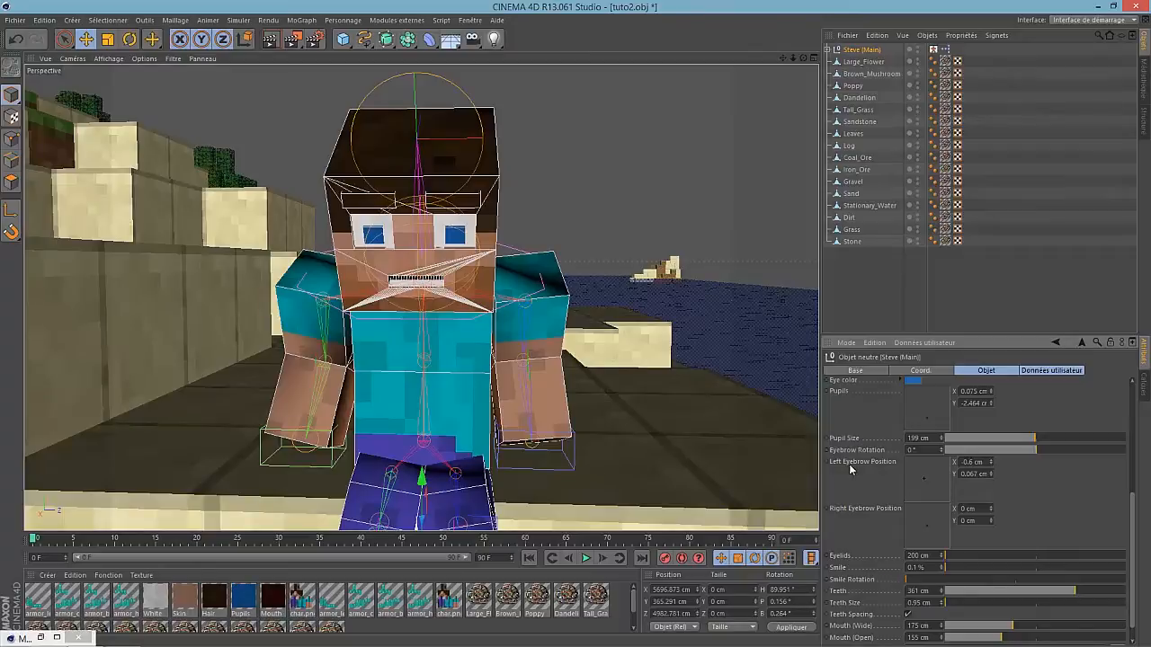
pyautogui.moveTo(1039, 452); pyautogui.dragTo(1080, 461)
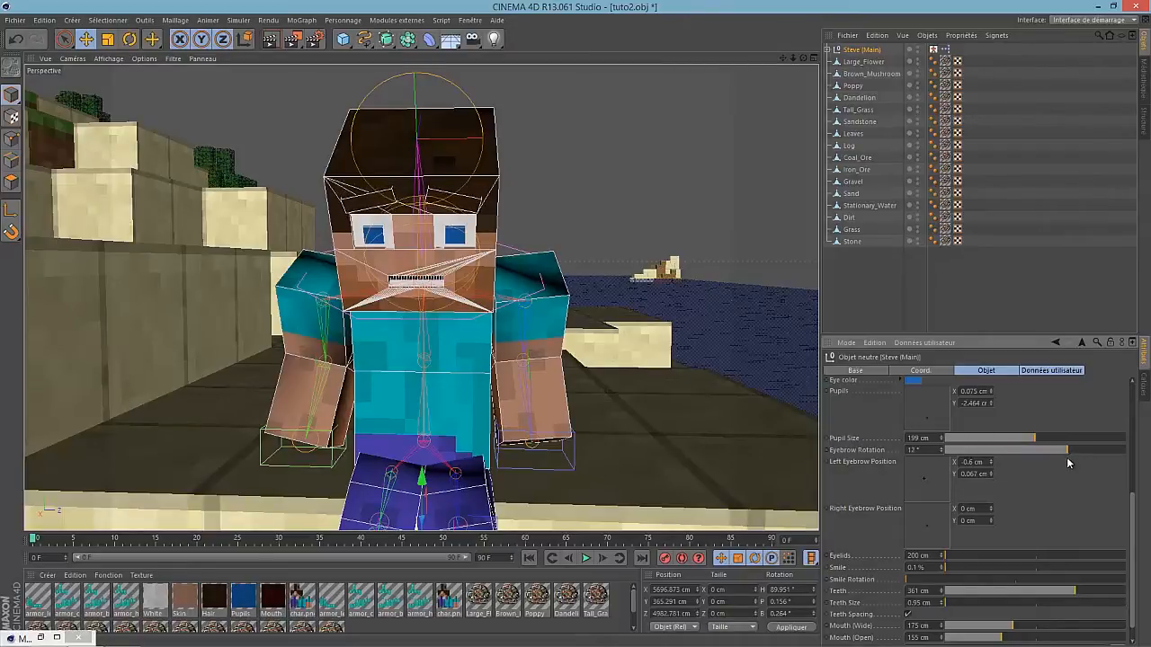
pyautogui.click(865, 296)
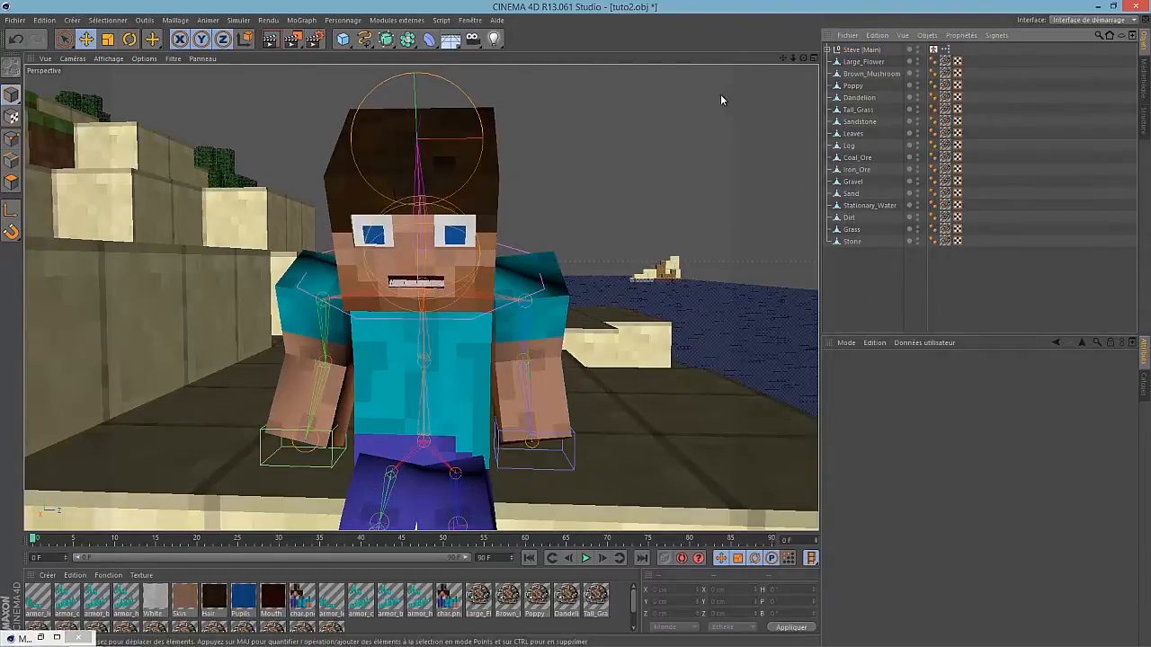
pyautogui.moveTo(792, 59); pyautogui.dragTo(576, 328)
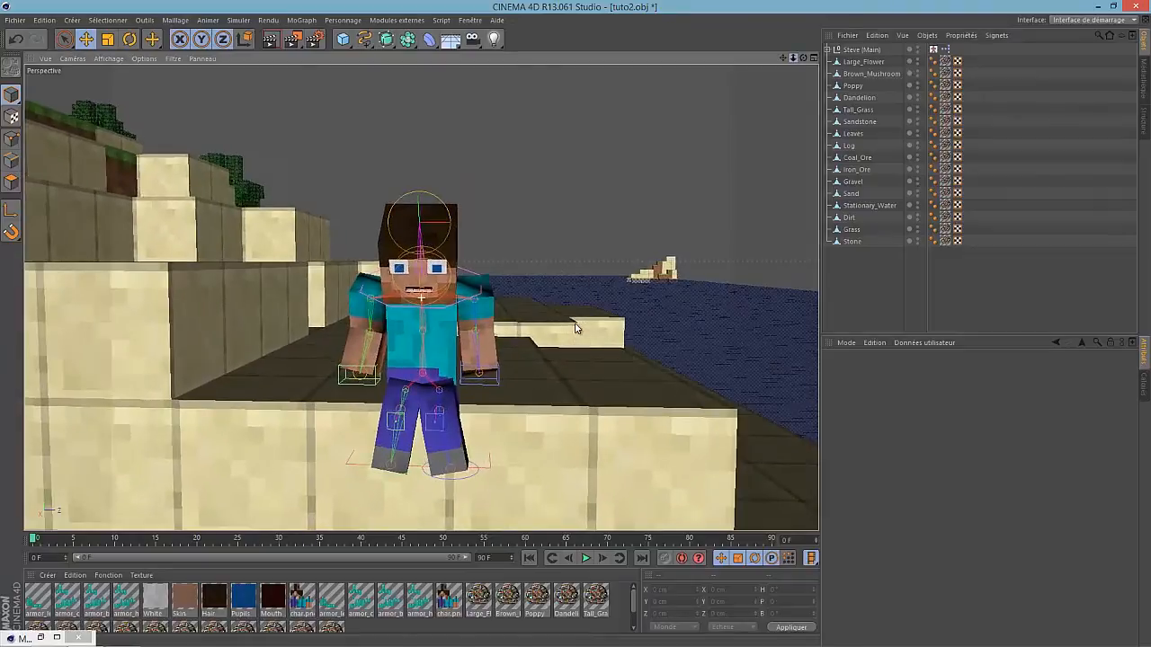
pyautogui.moveTo(801, 59); pyautogui.dragTo(575, 329)
pyautogui.moveTo(146, 639)
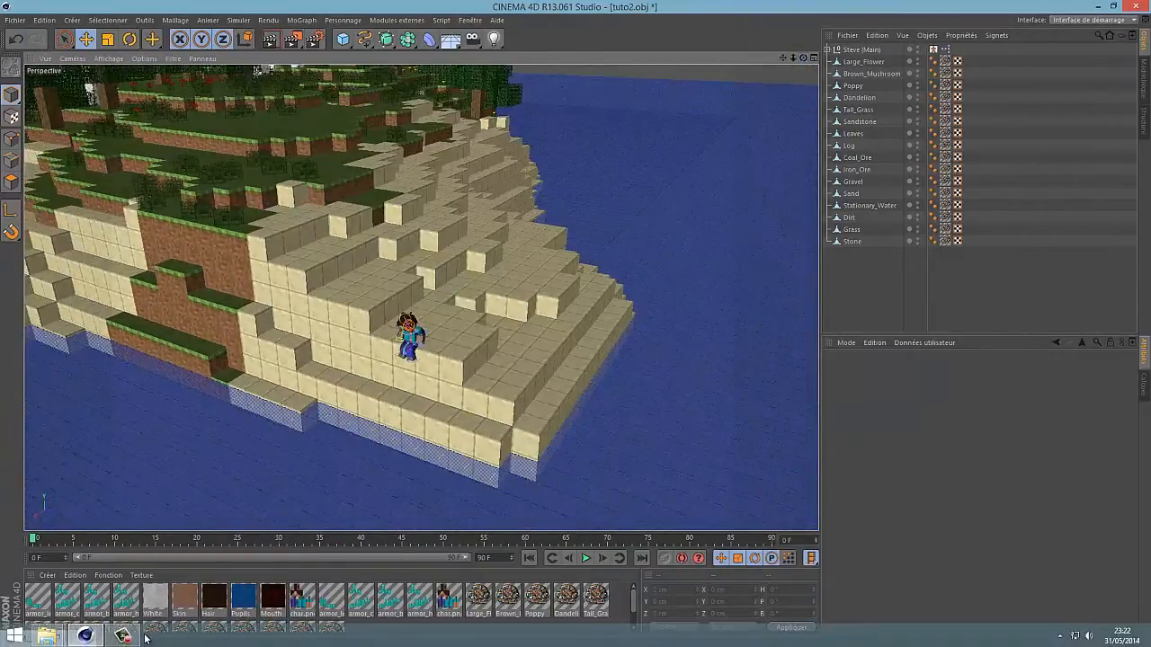
pyautogui.click(86, 636)
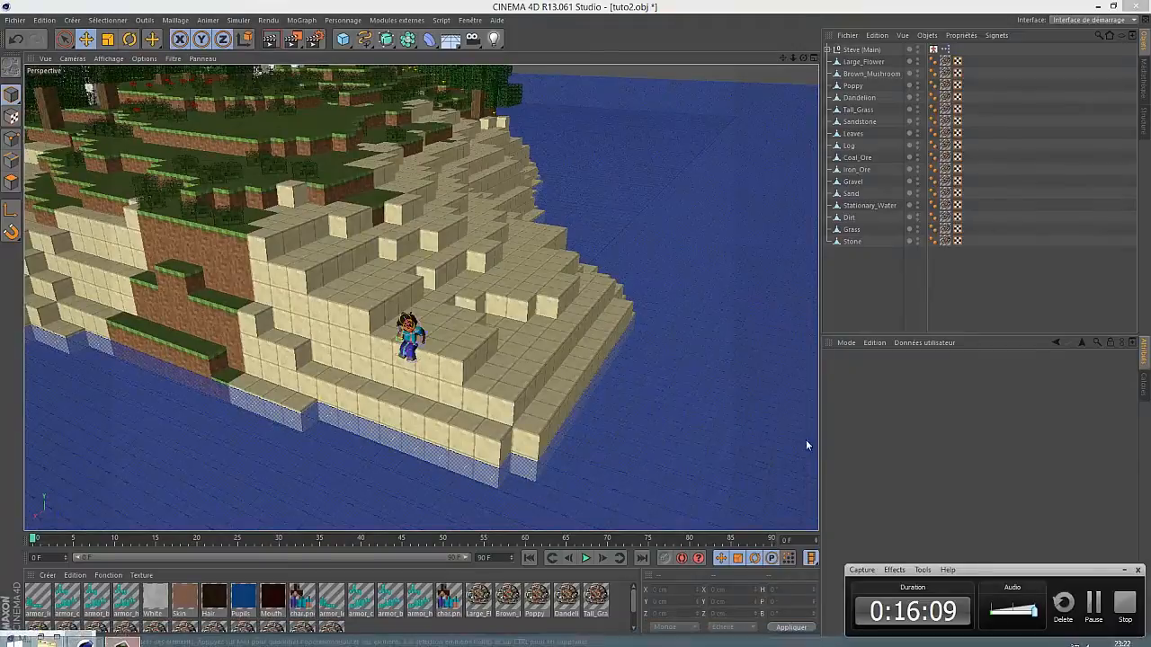
pyautogui.click(1124, 570)
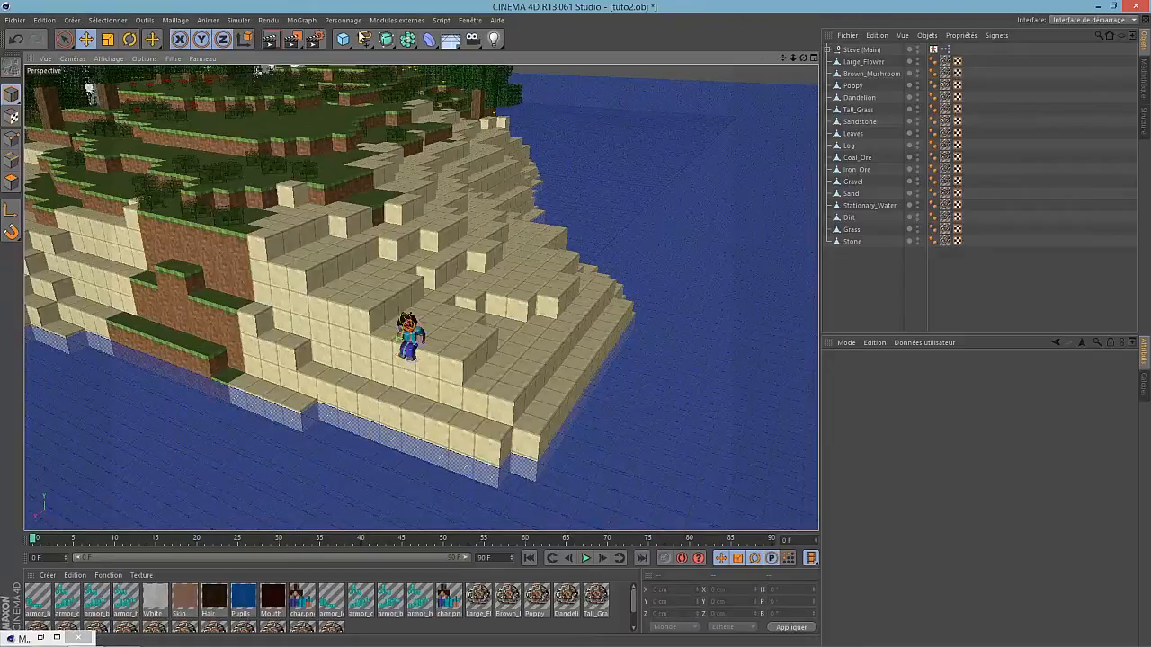
pyautogui.click(494, 39)
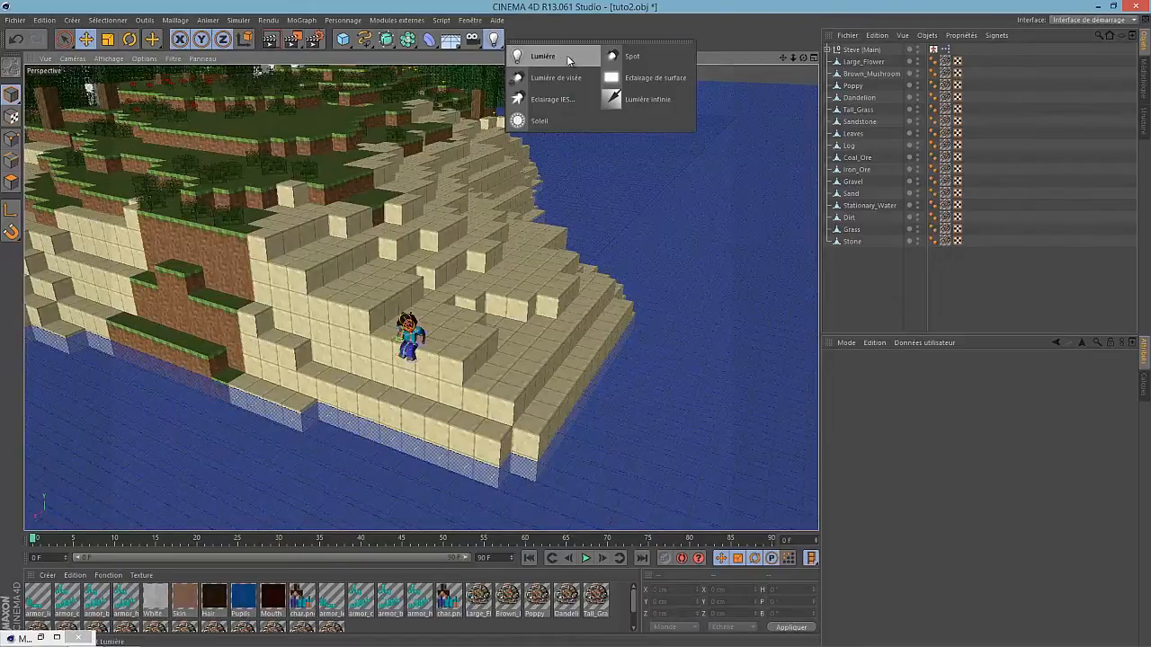
# Add a sphere primitive at the scene origin with a radius of 10000 cm.
pyautogui.click(343, 39)
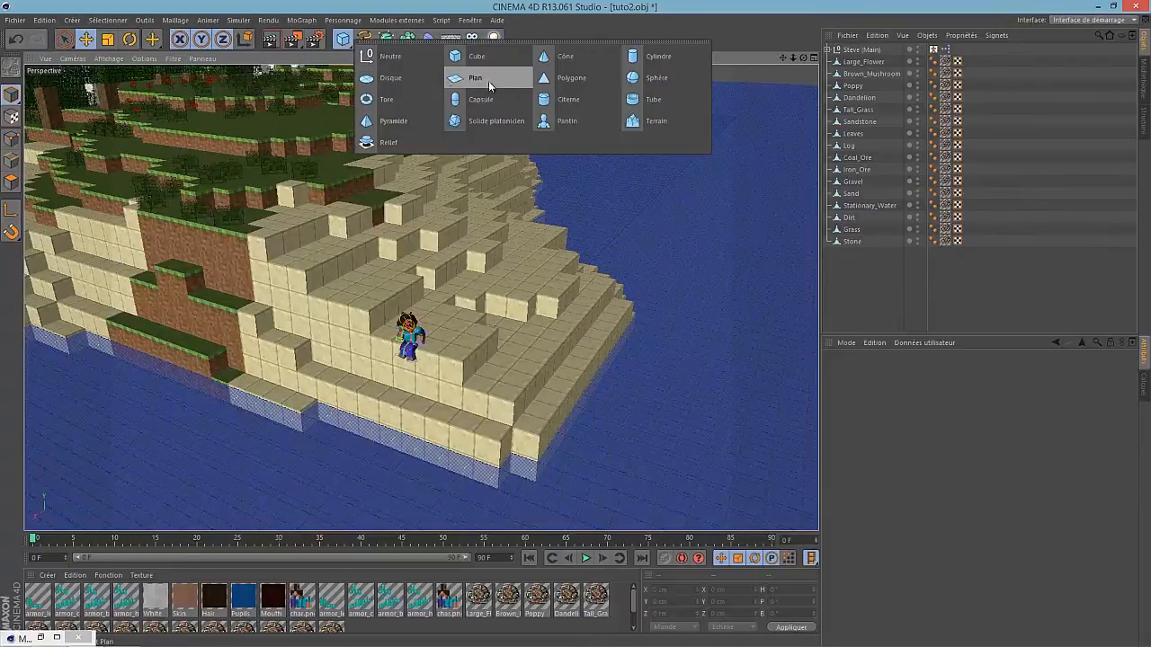
pyautogui.click(643, 81)
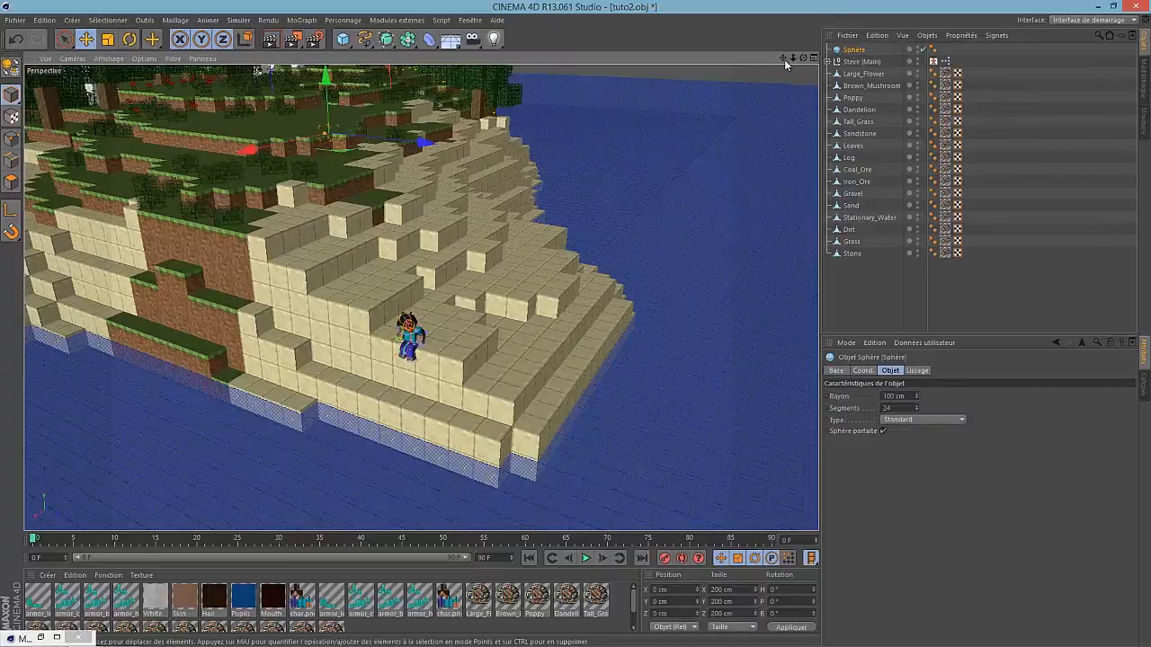
pyautogui.scroll(-3, 571, 333)
pyautogui.write('10000')
pyautogui.press('Return')
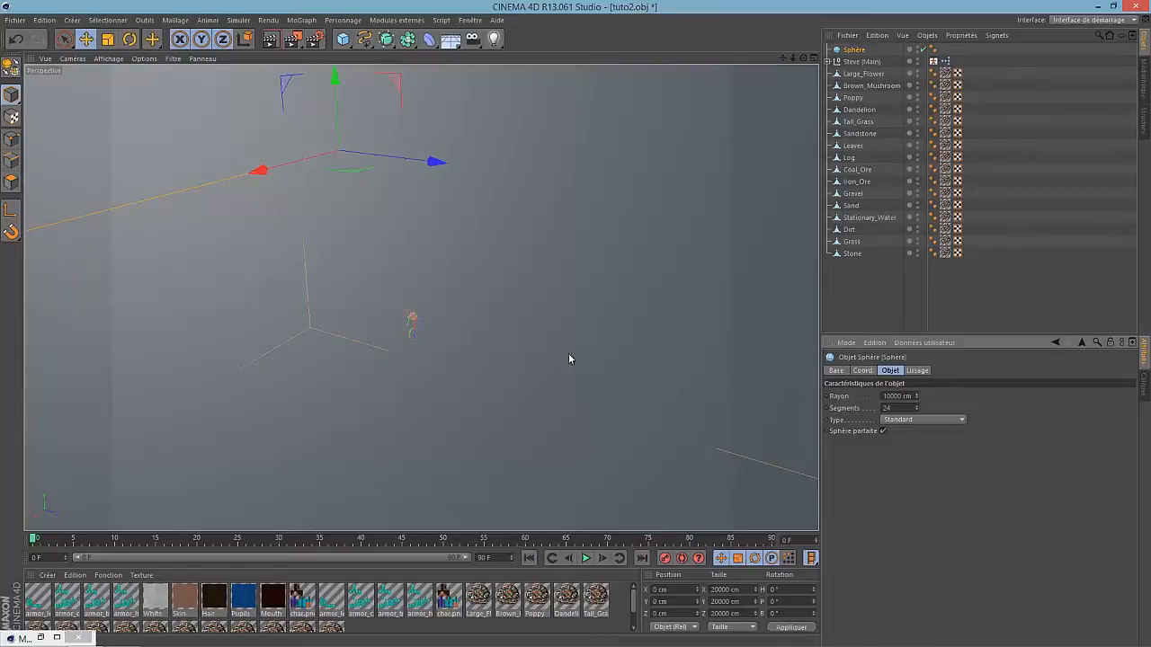
# Enlarge the sphere's radius to 20000 cm so it encloses more of the island.
pyautogui.scroll(-5, 572, 342)
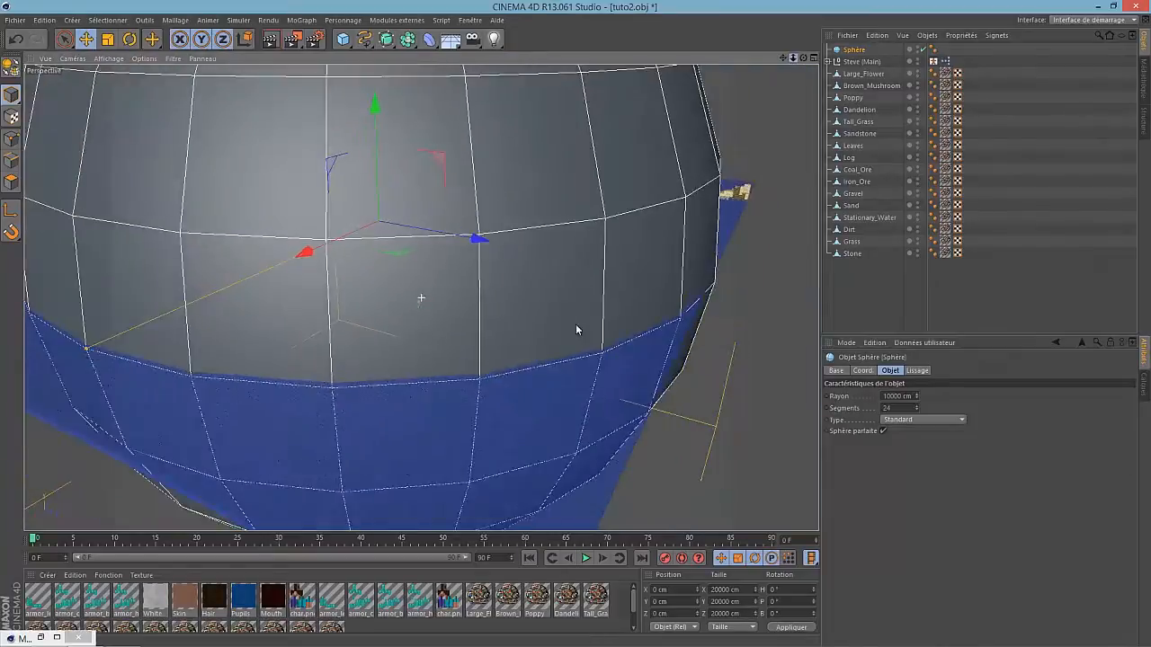
pyautogui.click(887, 398)
pyautogui.press('BackSpace')
pyautogui.write('2')
pyautogui.press('Return')
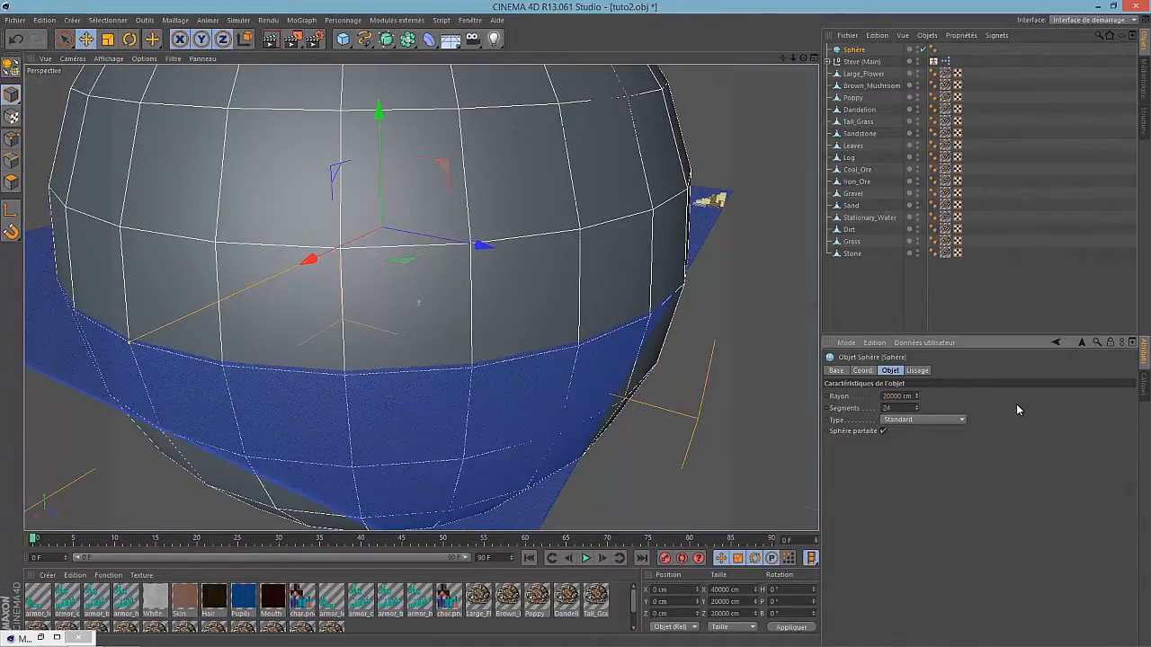
# Change the sphere's type to Tétraèdre and set its segments to 15.
pyautogui.moveTo(804, 59); pyautogui.dragTo(584, 330)
pyautogui.moveTo(573, 324); pyautogui.dragTo(575, 324)
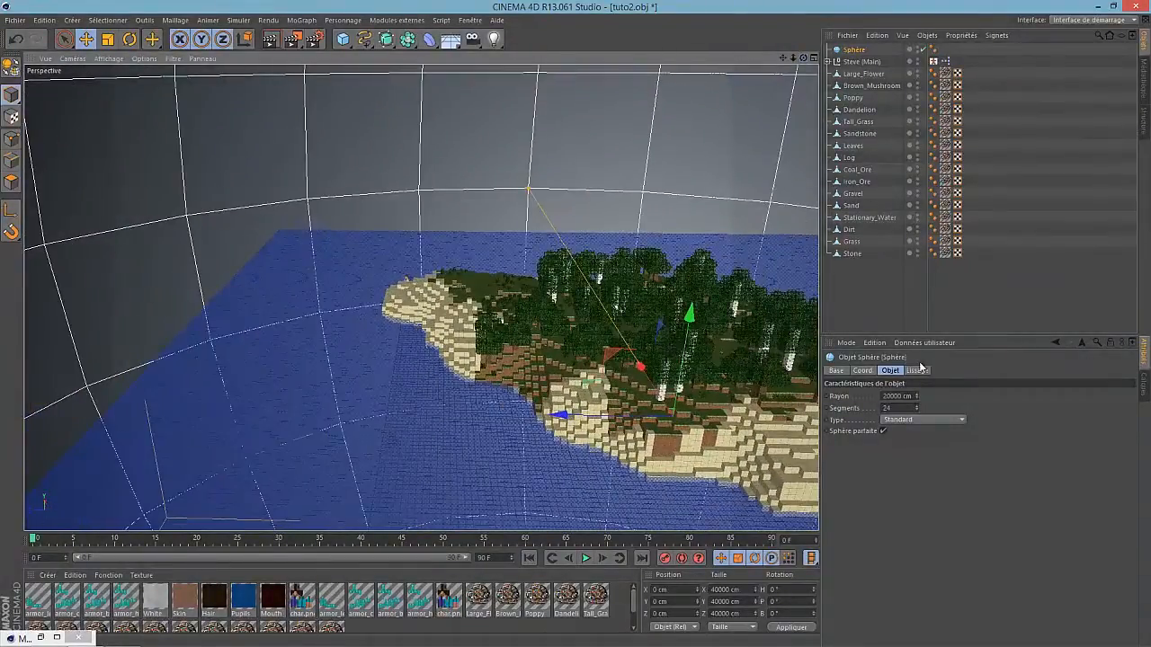
pyautogui.click(921, 420)
pyautogui.click(910, 444)
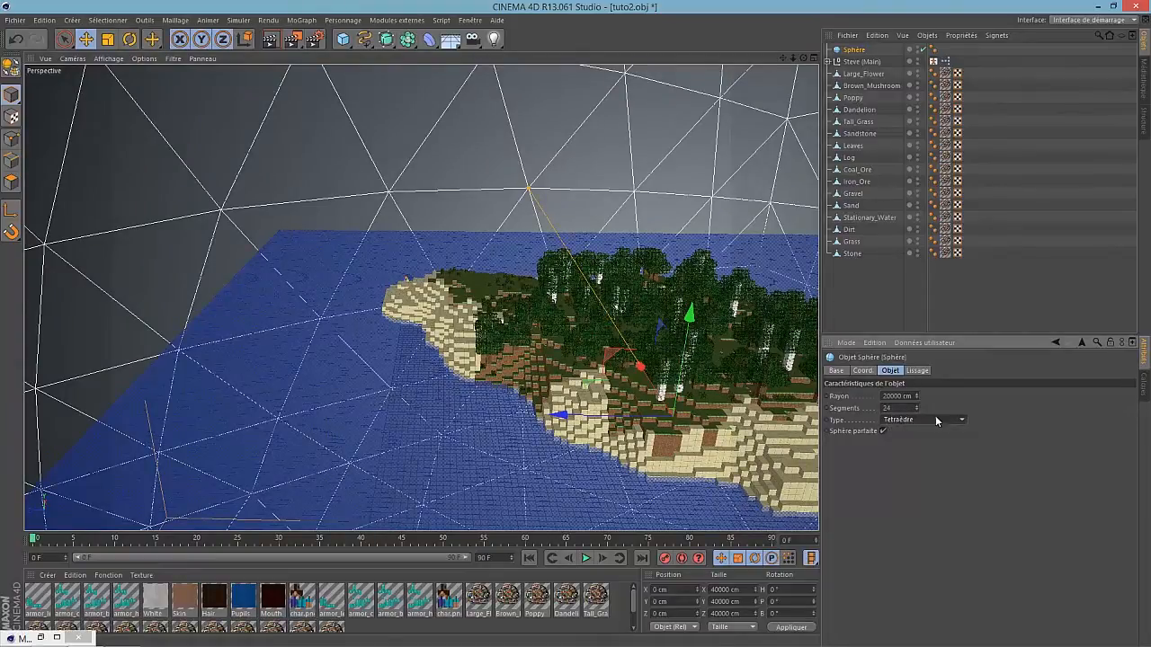
pyautogui.doubleClick(890, 408)
pyautogui.write('15')
pyautogui.press('Return')
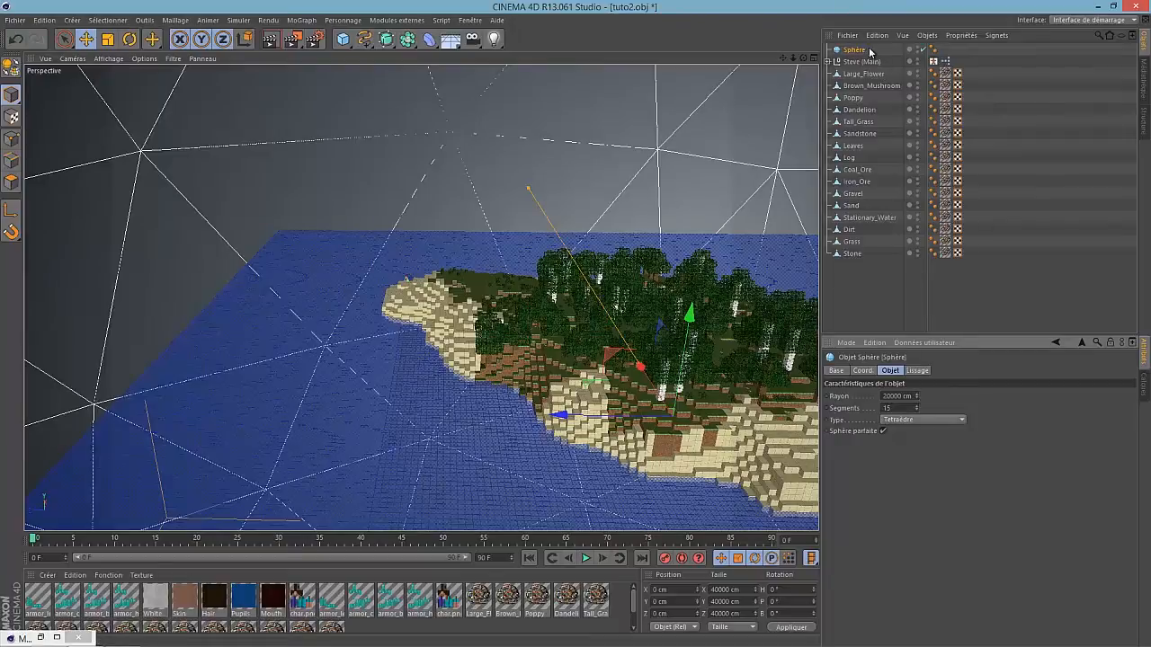
# Add a MoGraph Cloner in Objet mode and assign the sphere as the object its clones are distributed on.
pyautogui.click(304, 21)
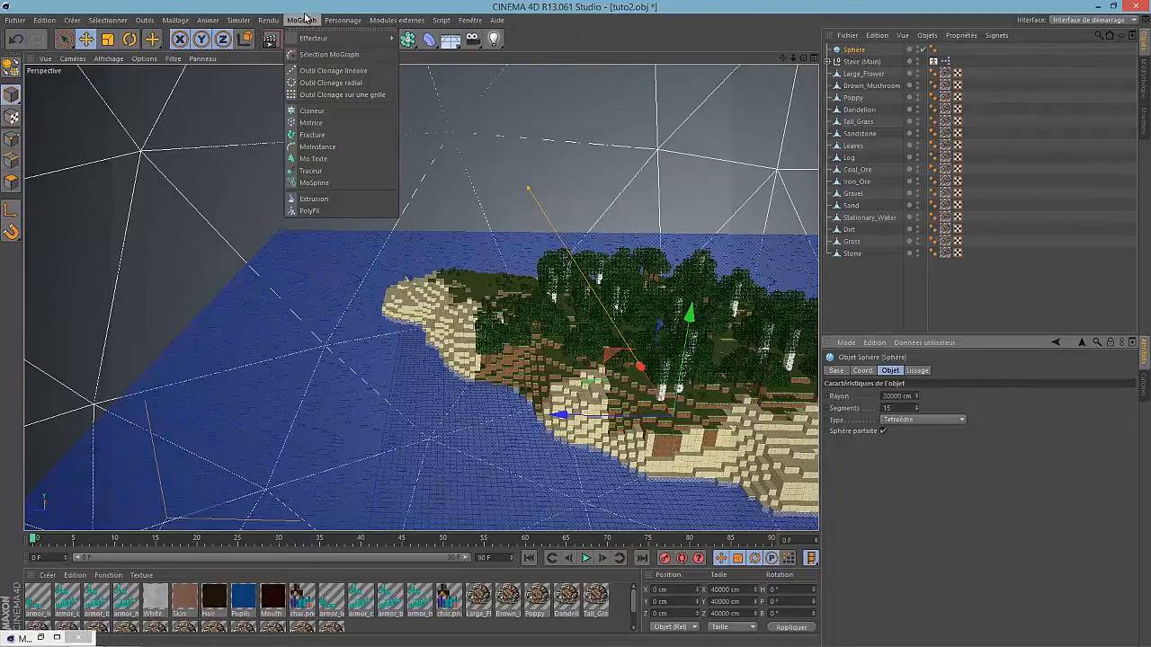
pyautogui.click(304, 20)
pyautogui.click(304, 21)
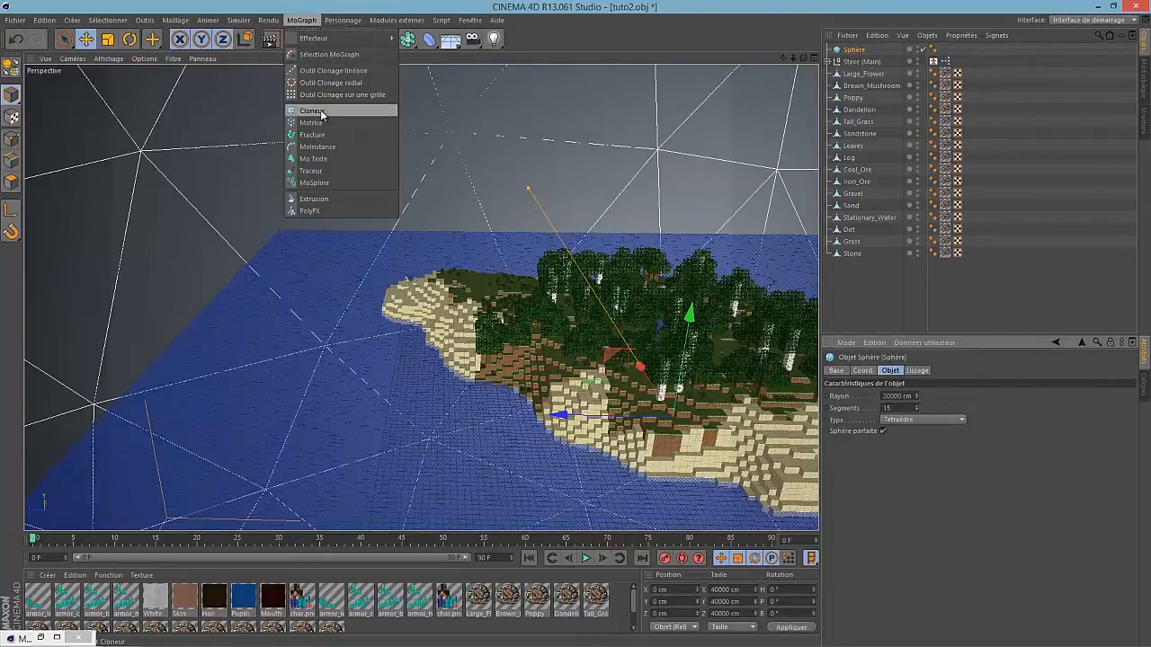
pyautogui.click(317, 111)
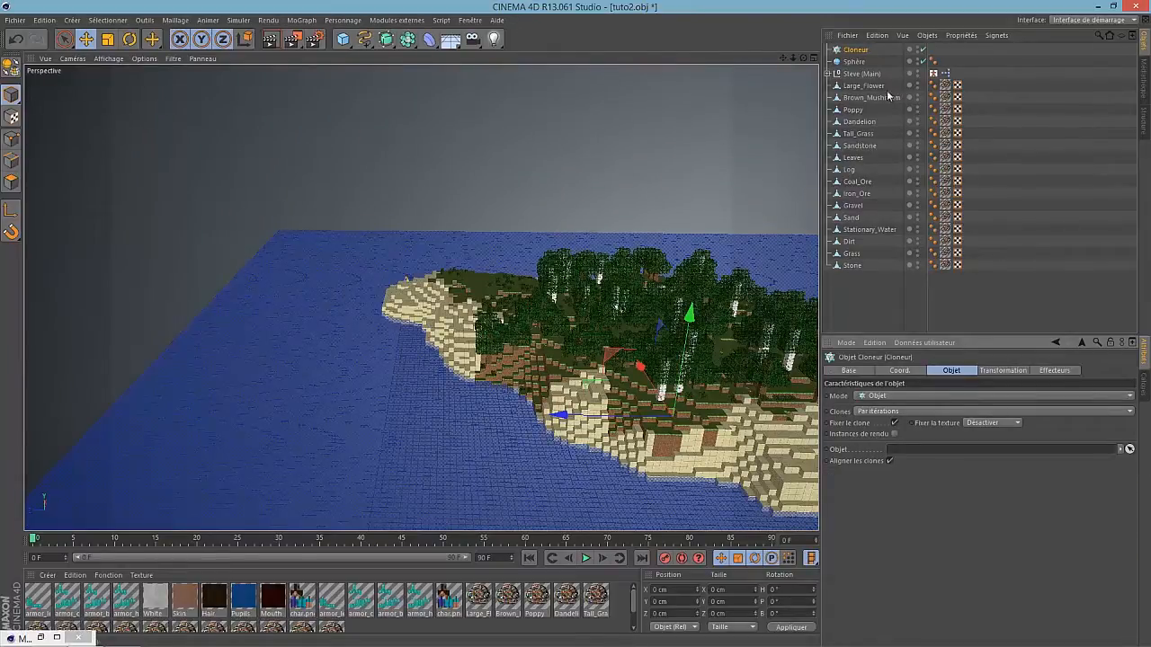
pyautogui.click(1129, 449)
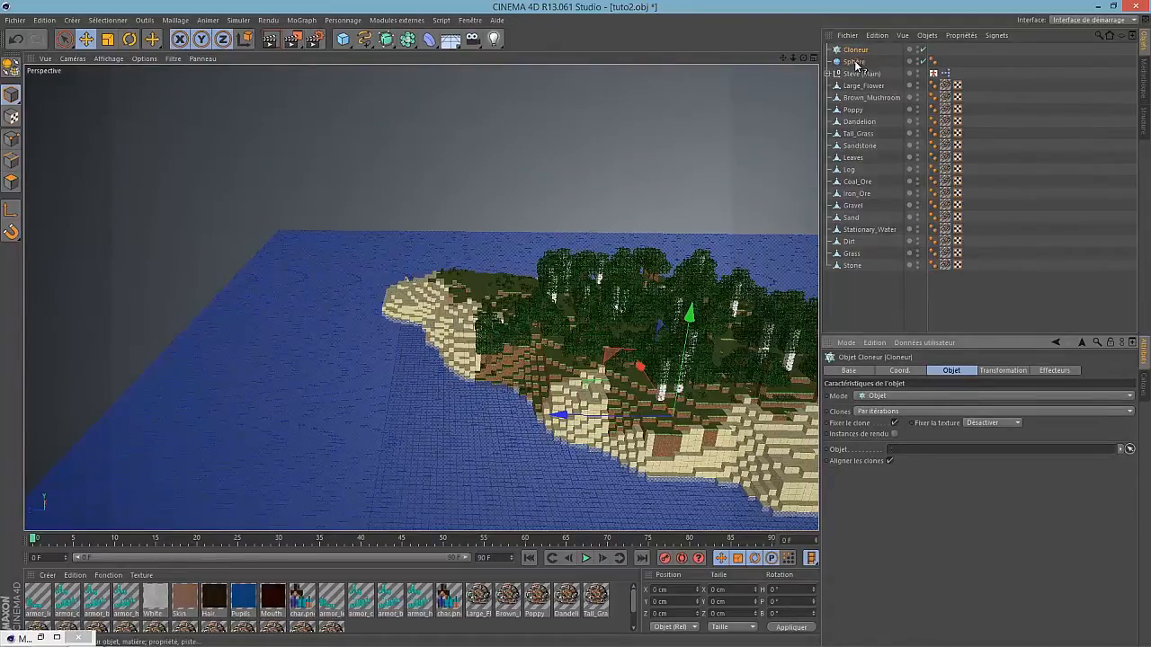
pyautogui.click(854, 61)
# Add an Omni light and nest it under the Cloner as the object to clone.
pyautogui.moveTo(494, 39); pyautogui.dragTo(547, 56)
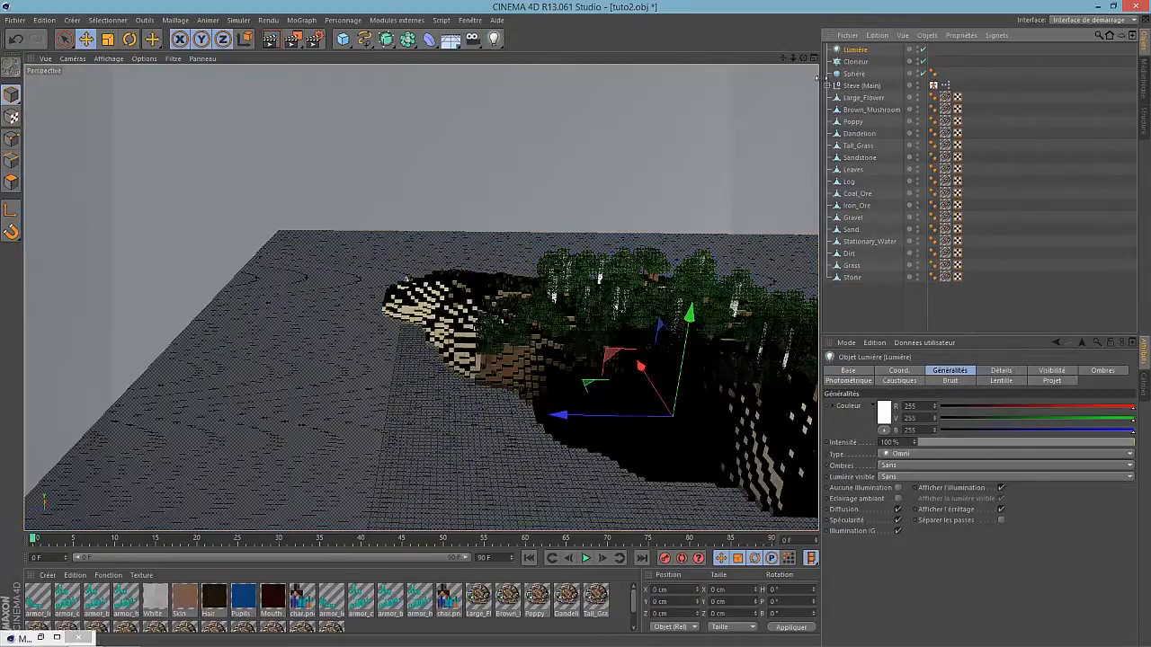
pyautogui.moveTo(847, 51); pyautogui.dragTo(853, 61)
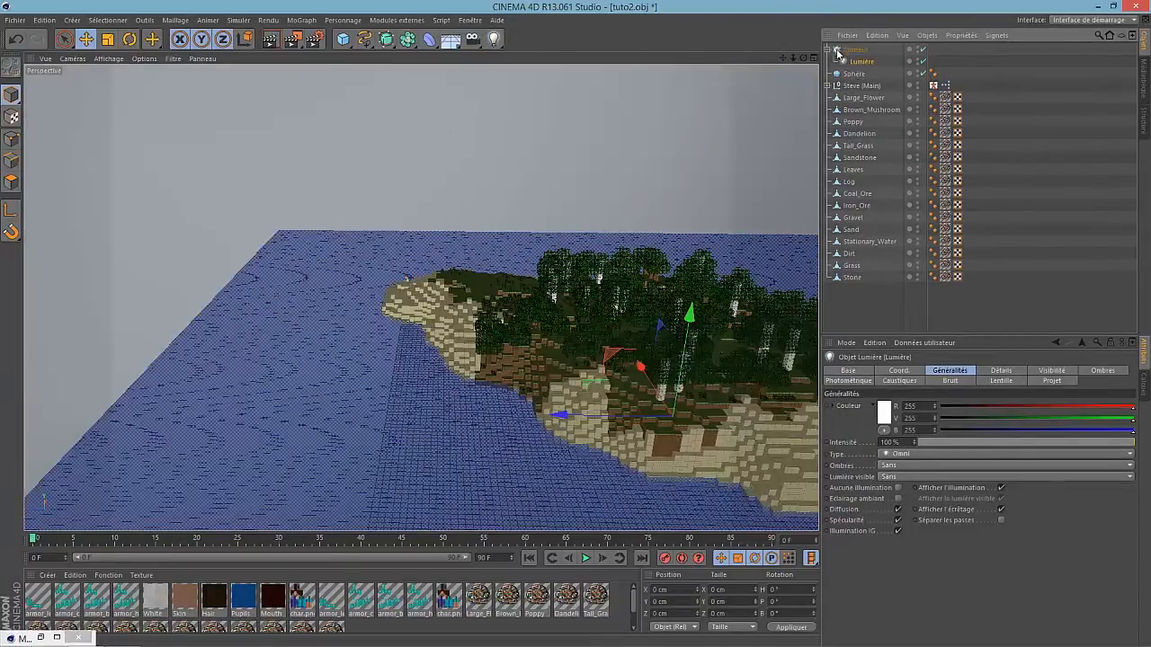
pyautogui.click(827, 49)
pyautogui.click(853, 50)
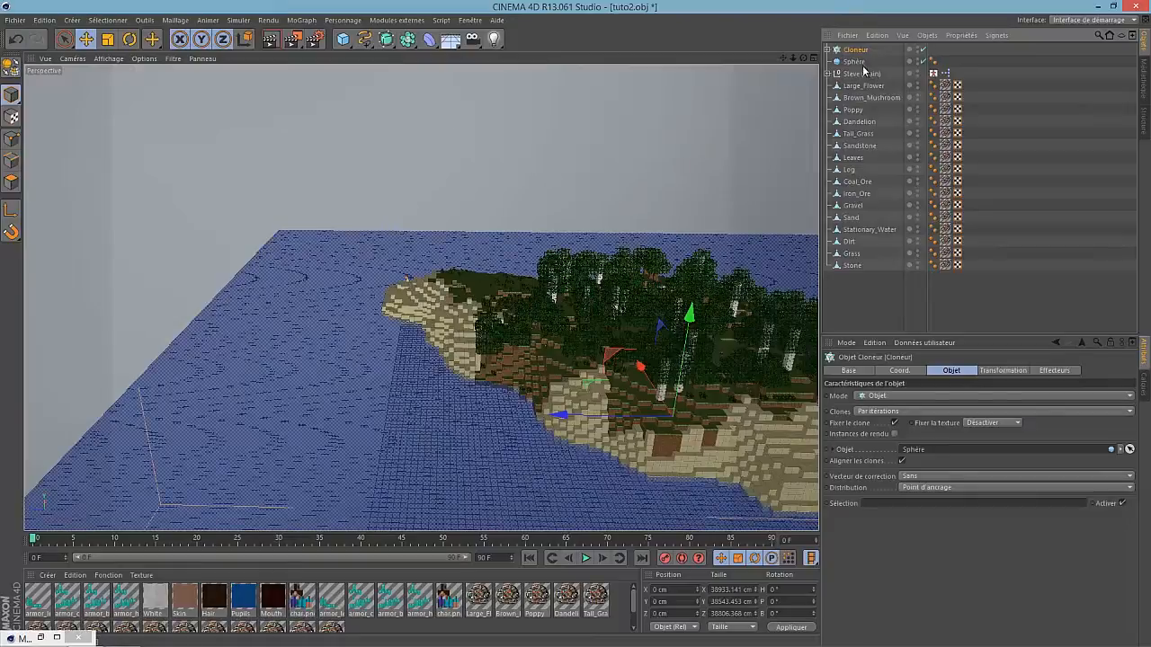
# Hide the sphere in both the viewport and the render while keeping it enabled for the Cloner.
pyautogui.click(856, 62)
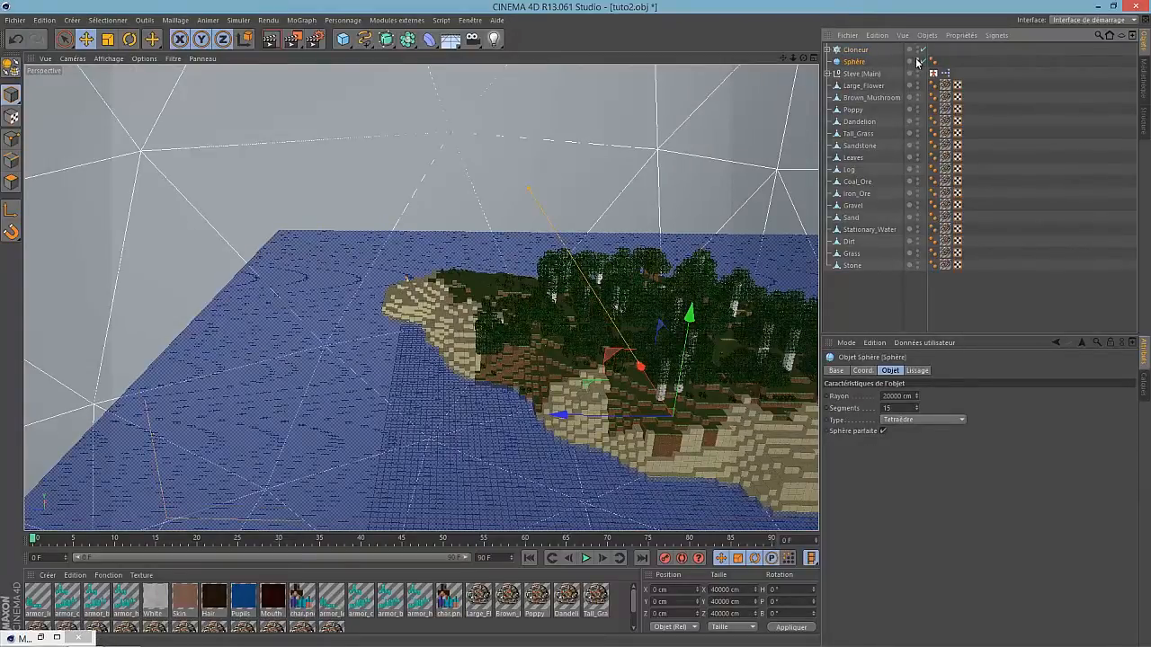
pyautogui.click(917, 59)
pyautogui.click(921, 60)
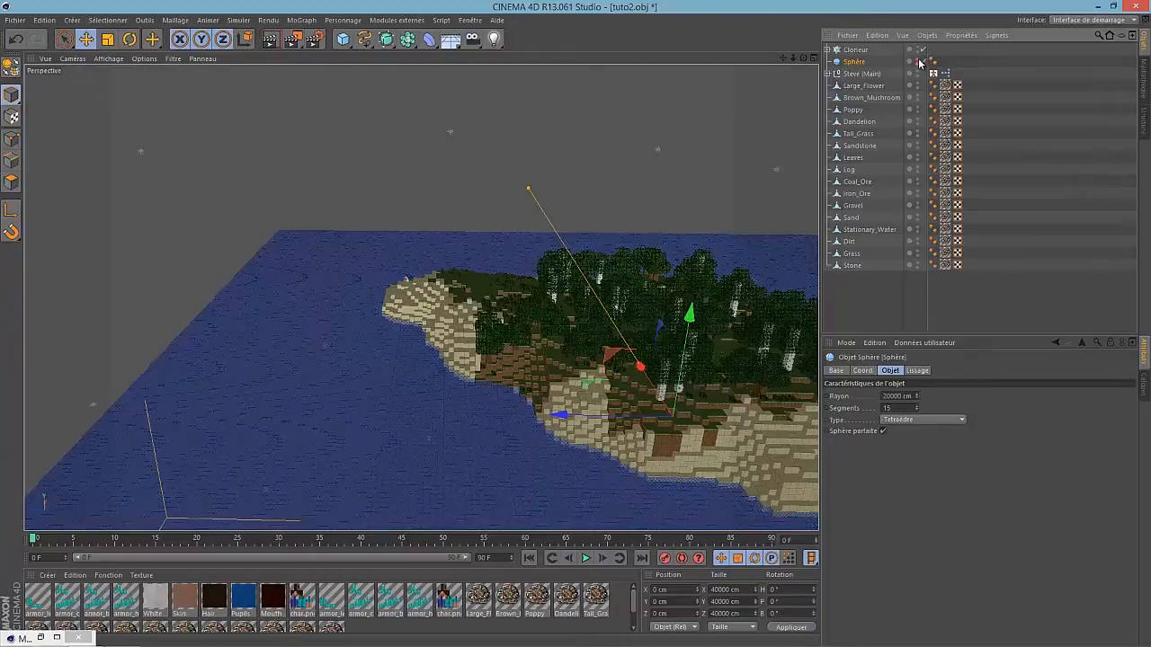
pyautogui.click(918, 62)
pyautogui.click(918, 62)
pyautogui.click(918, 62)
pyautogui.moveTo(793, 59); pyautogui.dragTo(580, 335)
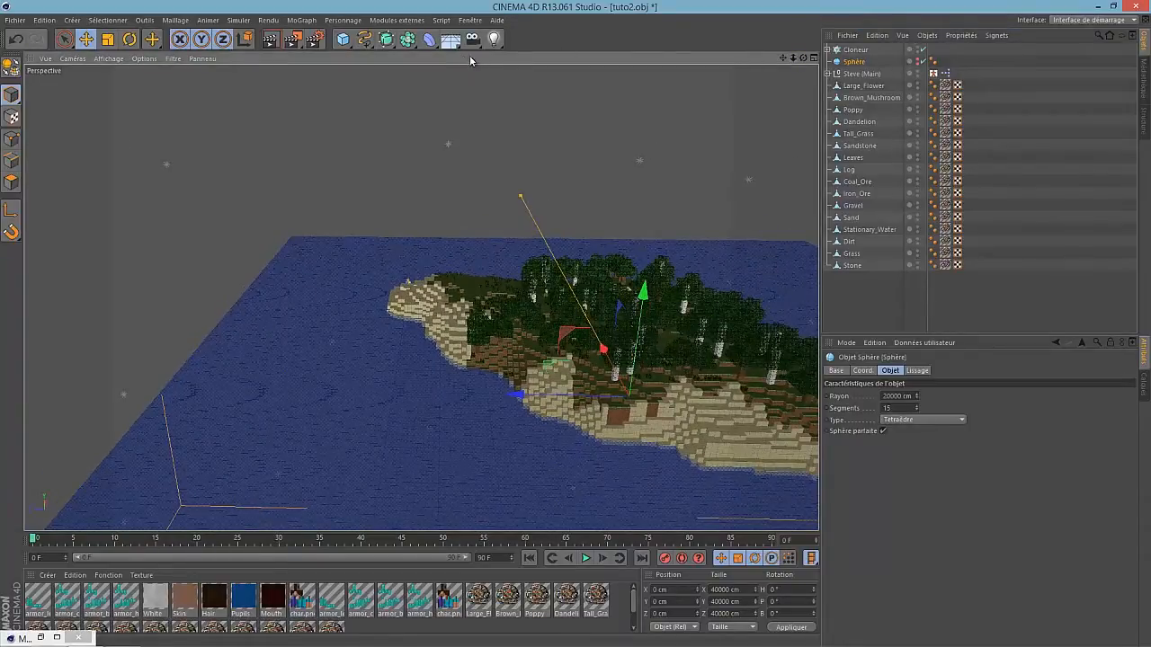
# Render the perspective view to examine how the cloned lights illuminate the island.
pyautogui.click(829, 50)
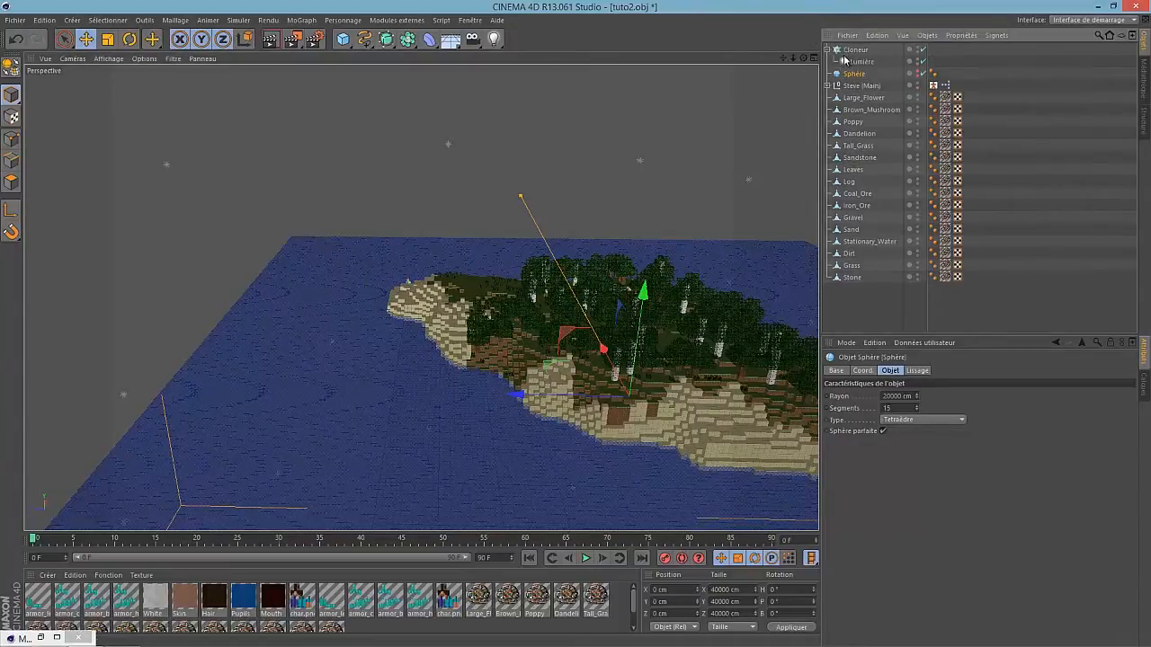
pyautogui.click(828, 50)
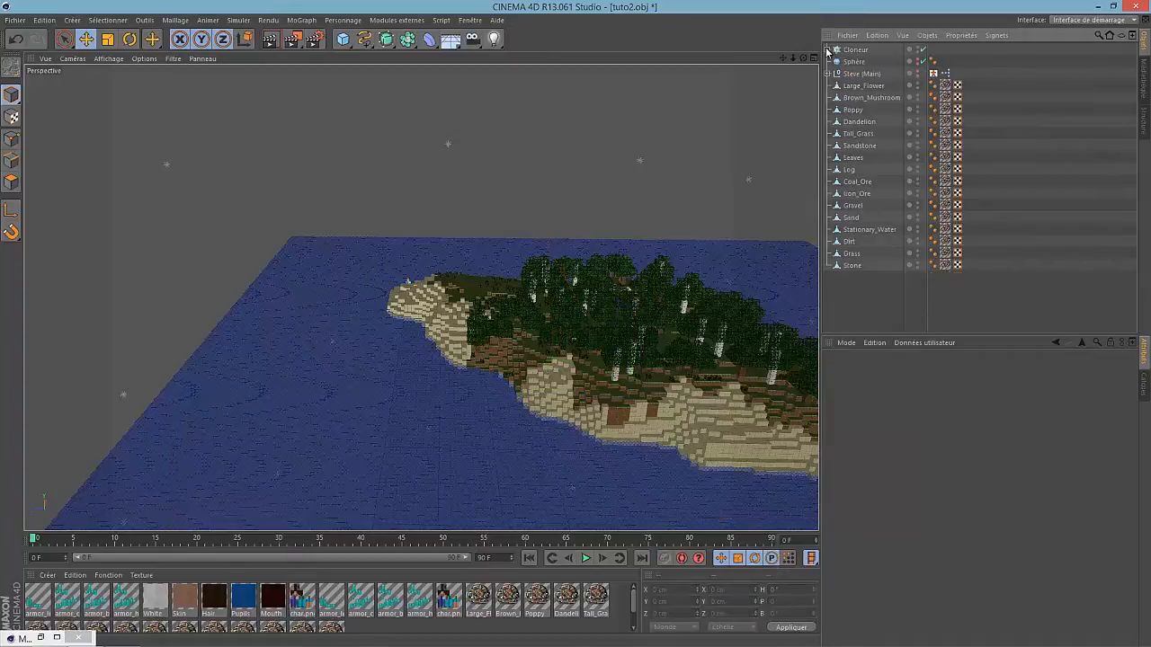
pyautogui.click(266, 42)
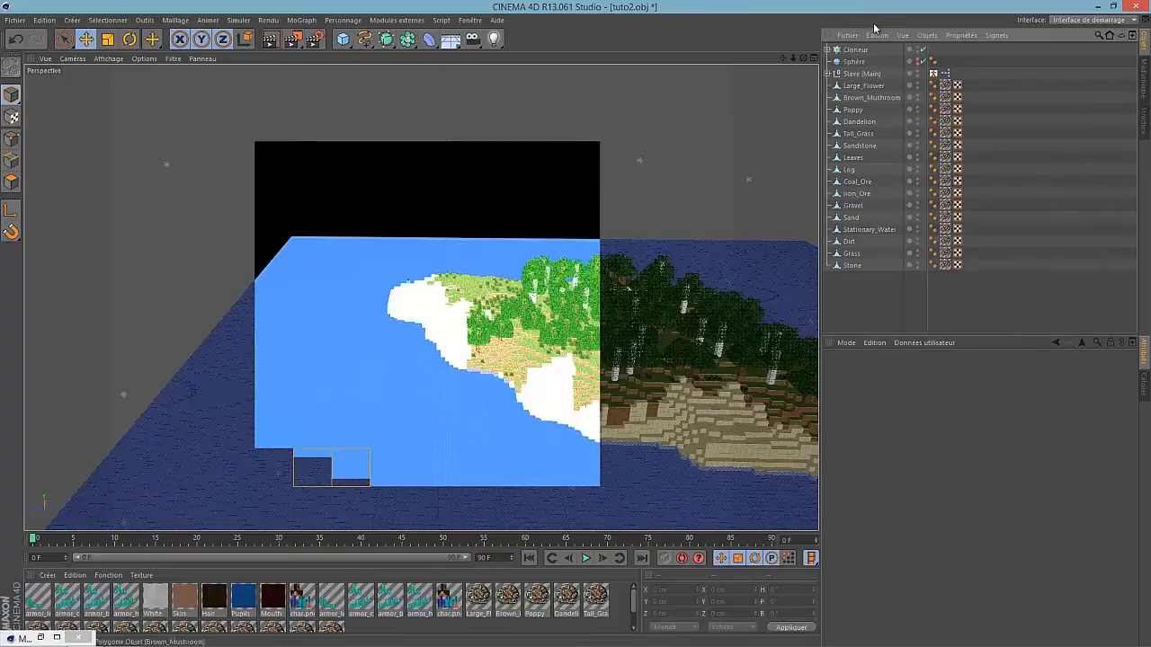
pyautogui.moveTo(783, 59); pyautogui.dragTo(569, 335)
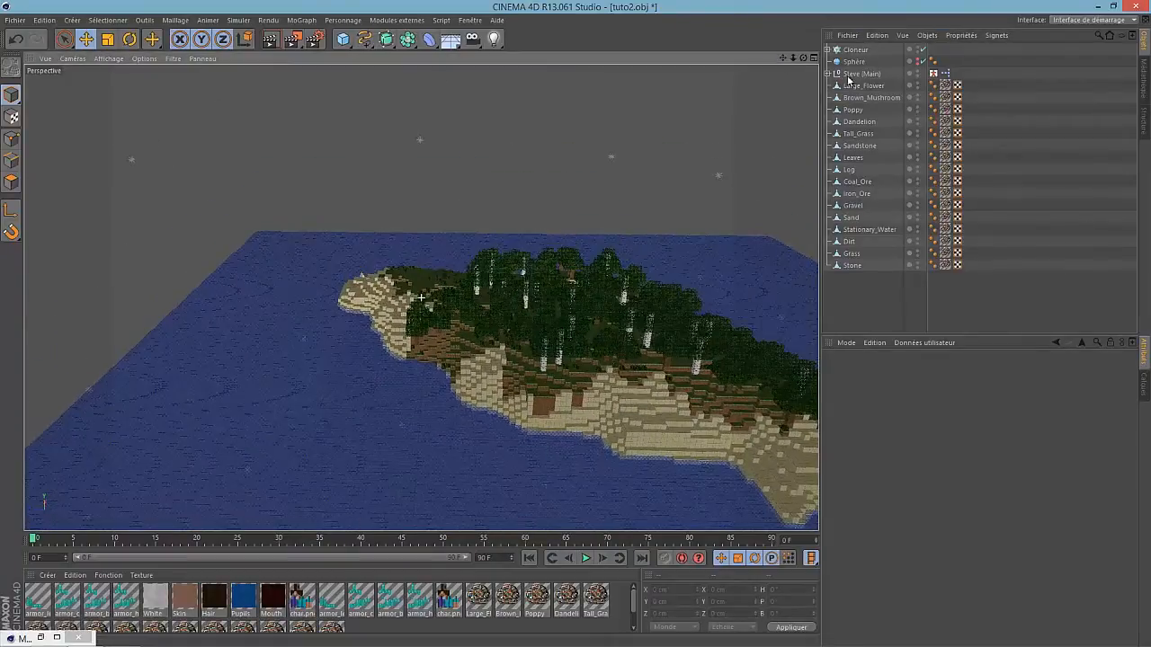
# Lower the cloned light's intensity to 13% and render the view to check the brightness.
pyautogui.click(849, 50)
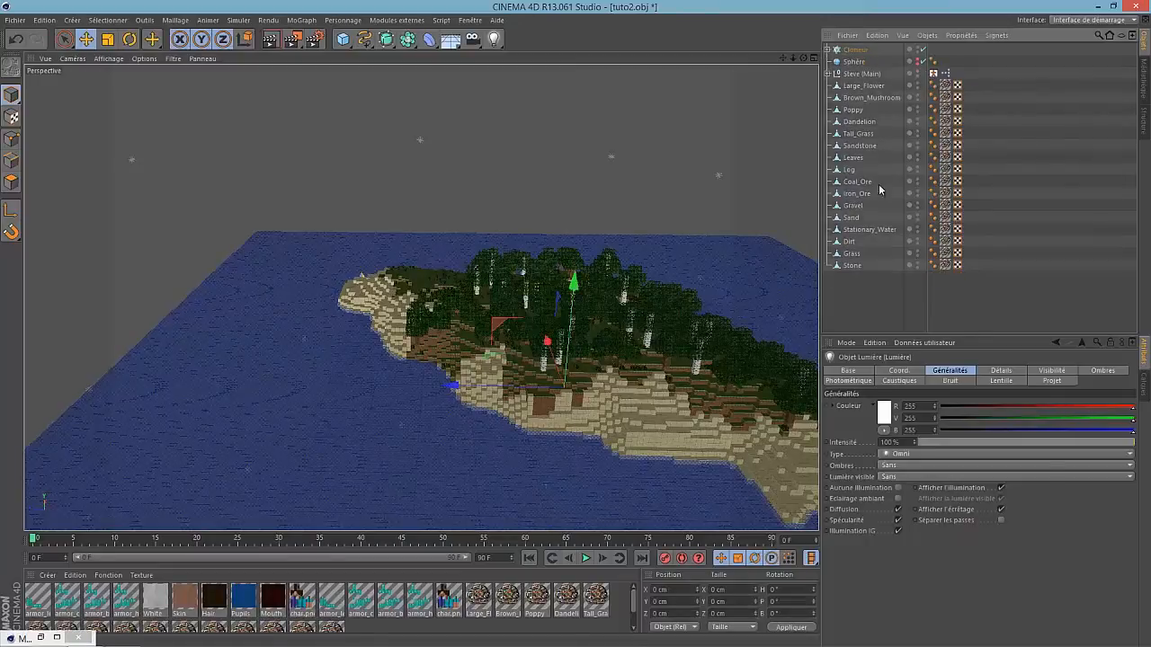
pyautogui.moveTo(966, 444); pyautogui.dragTo(950, 440)
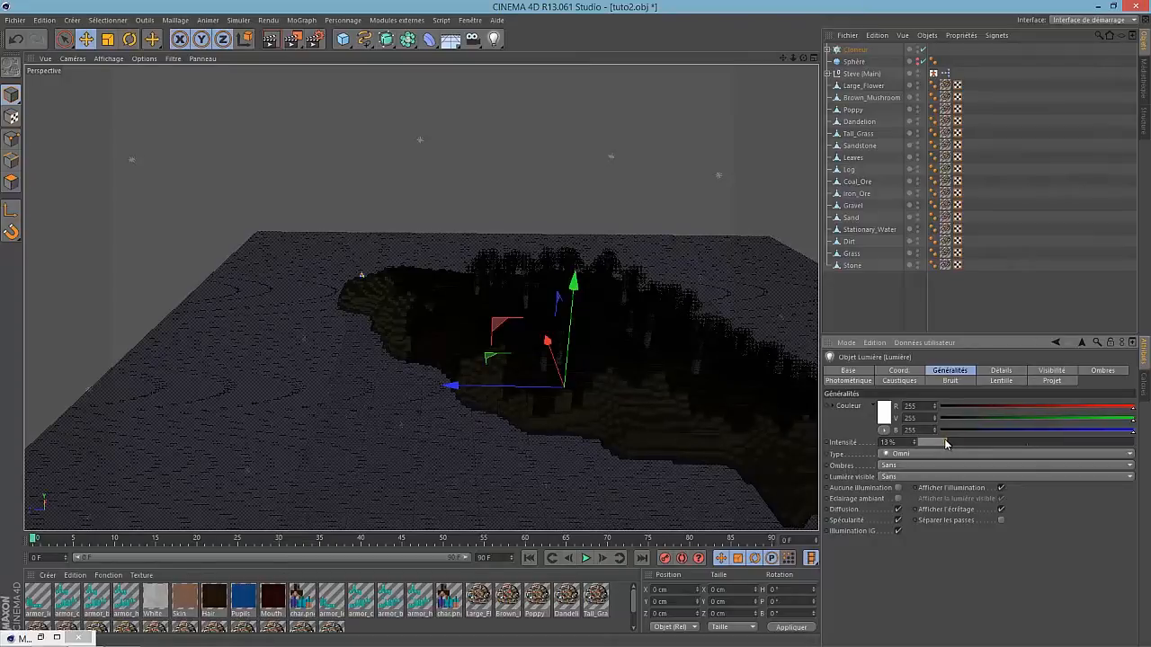
pyautogui.click(863, 287)
pyautogui.click(268, 41)
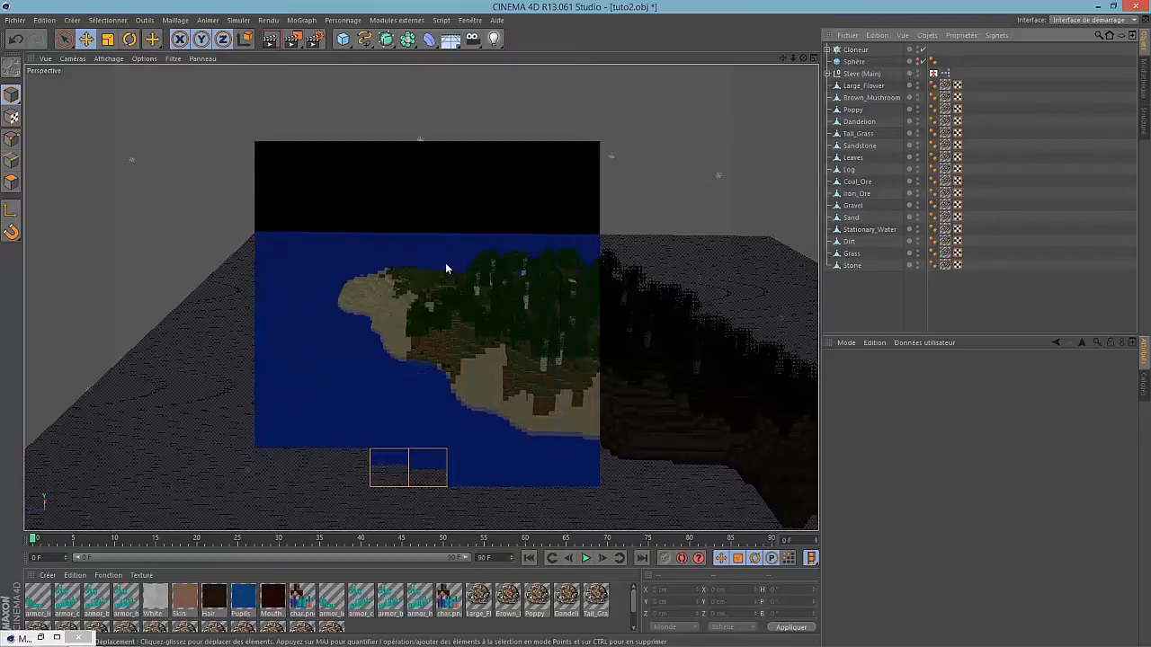
# Add a physical sky object (Objet Ciel) to the scene.
pyautogui.keyDown('alt'); pyautogui.moveTo(496, 283); pyautogui.dragTo(388, 286); pyautogui.keyUp('alt')
pyautogui.click(454, 43)
pyautogui.click(437, 39)
pyautogui.click(442, 40)
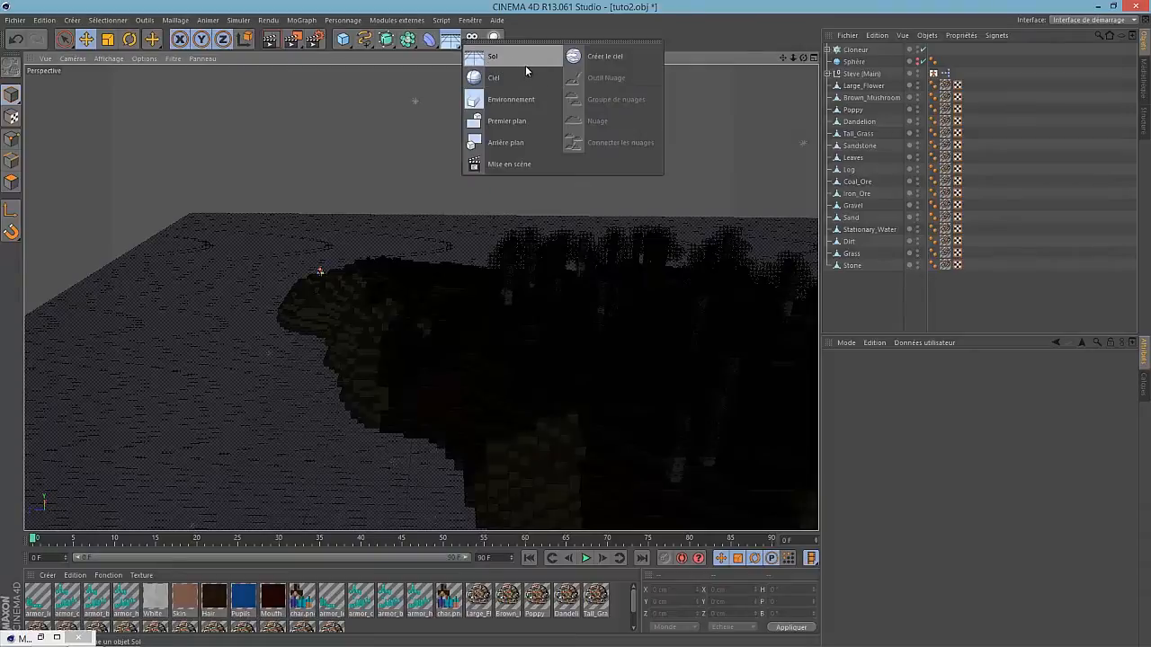
pyautogui.click(601, 56)
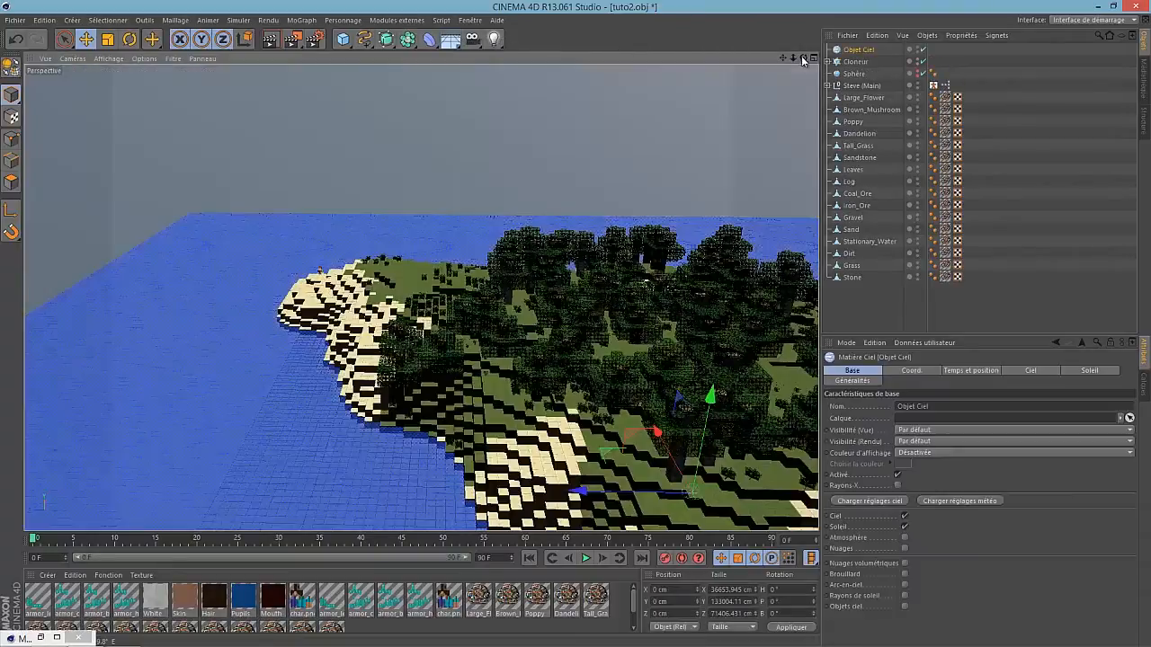
pyautogui.moveTo(801, 55); pyautogui.dragTo(575, 323)
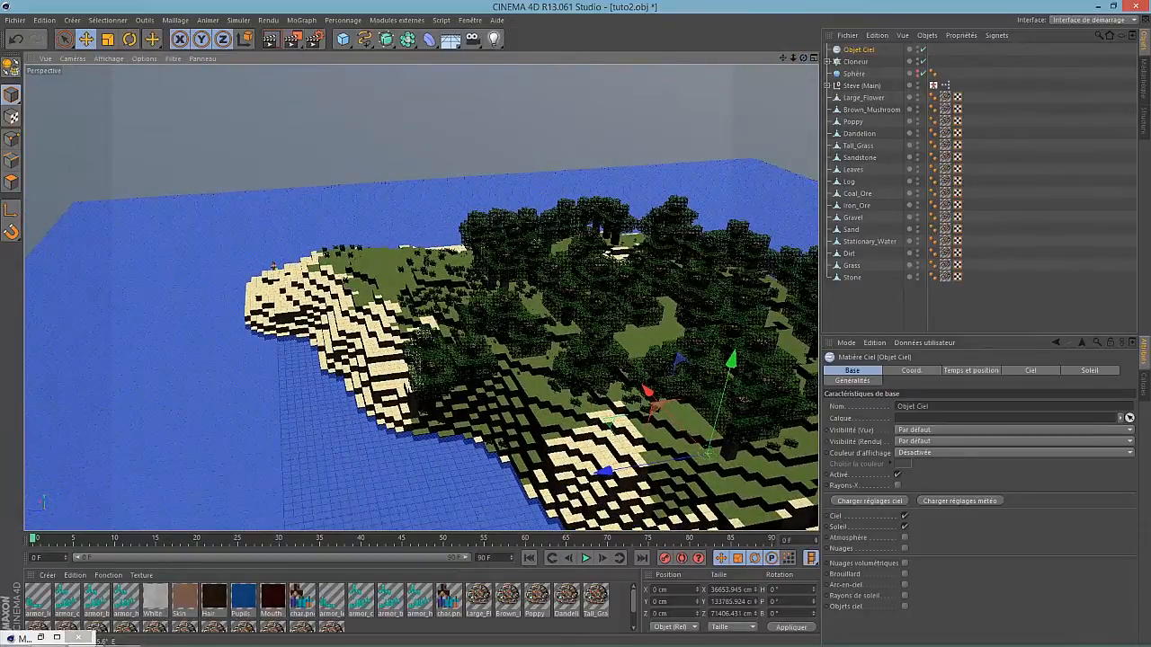
pyautogui.click(122, 635)
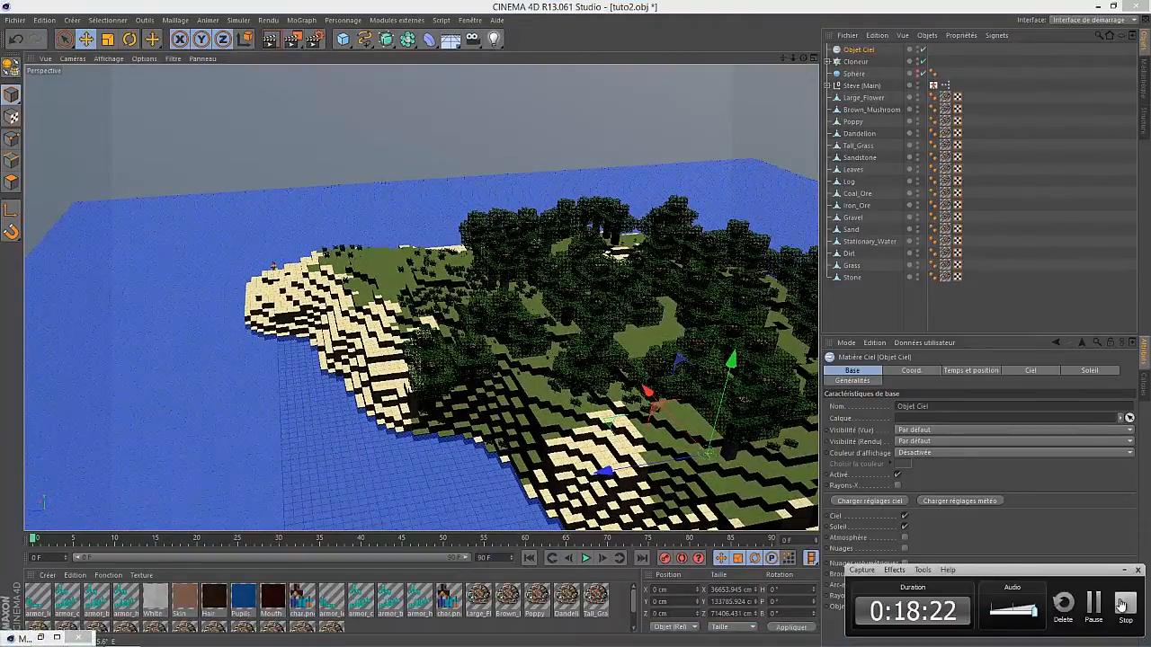
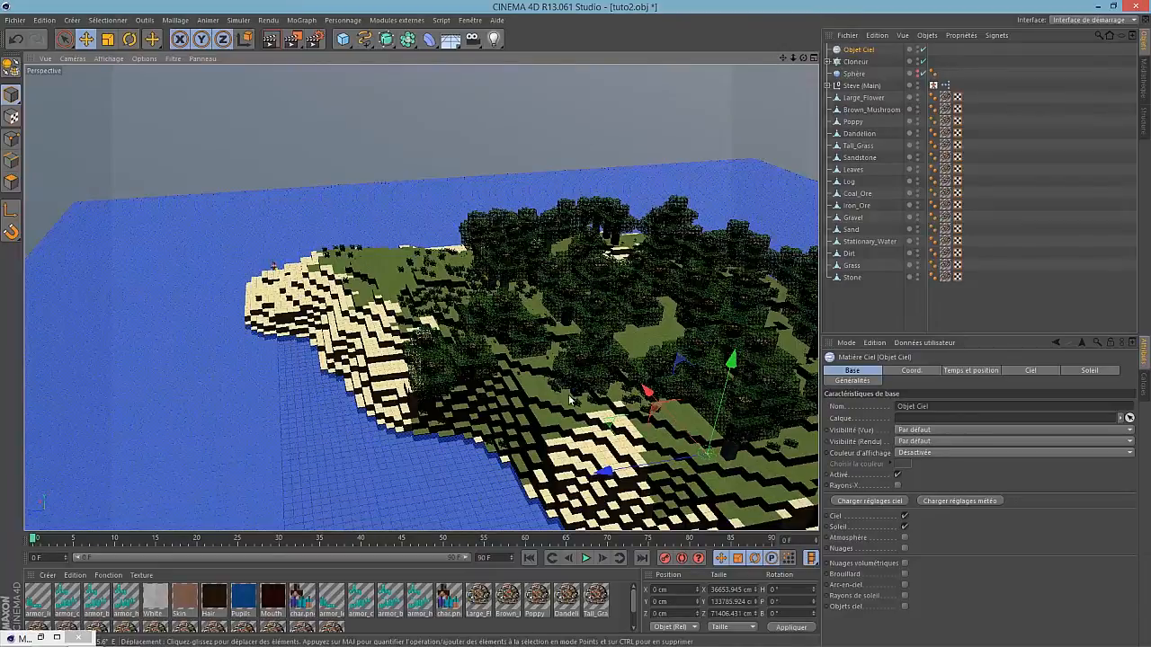
# Rotate the sky object around its vertical axis to a heading of about 116.8° so the sun lights Steve's side of the island.
pyautogui.scroll(3, 486, 388)
pyautogui.moveTo(803, 58); pyautogui.dragTo(372, 28)
pyautogui.click(129, 39)
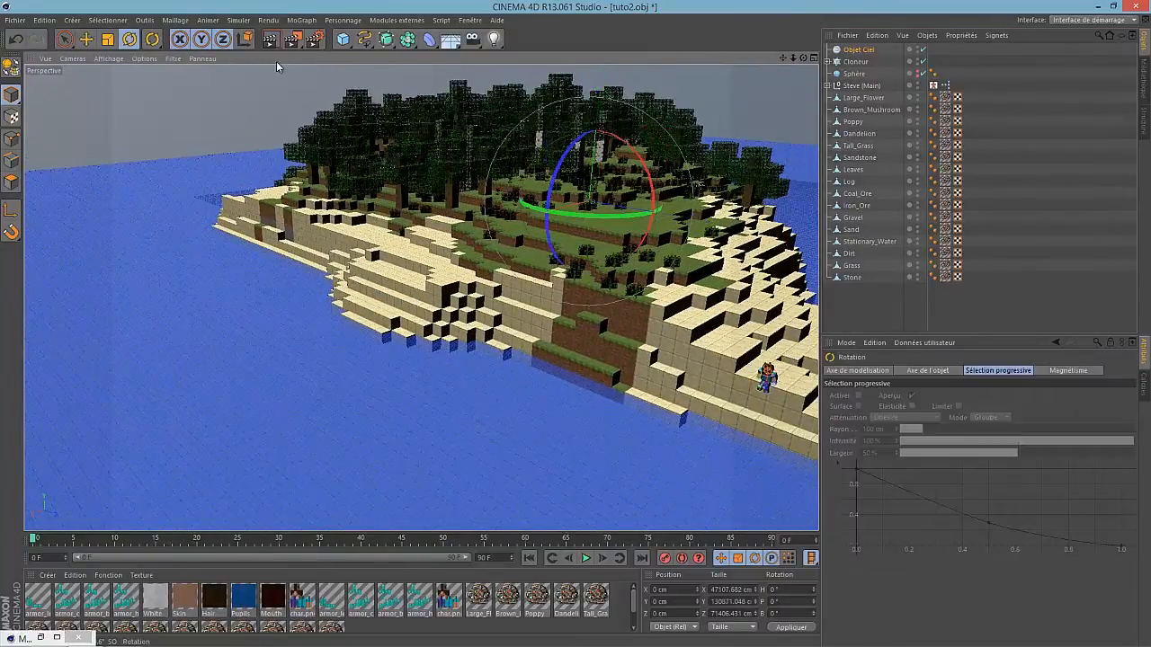
pyautogui.moveTo(572, 216); pyautogui.dragTo(748, 235)
pyautogui.scroll(5, 803, 411)
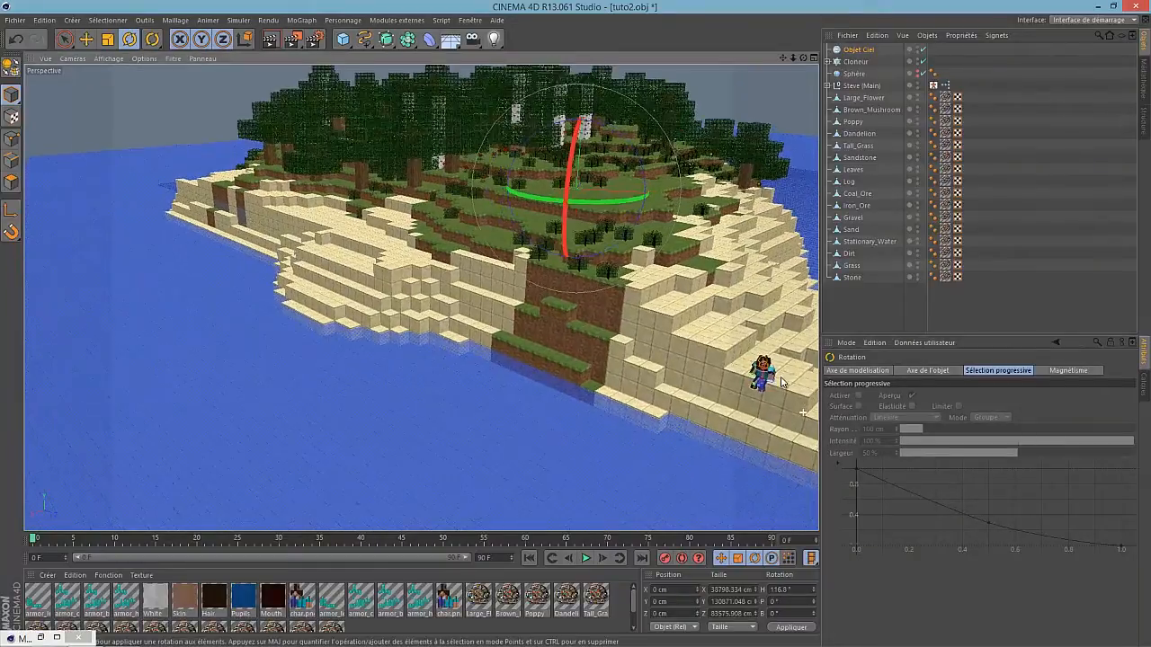
pyautogui.scroll(6, 788, 379)
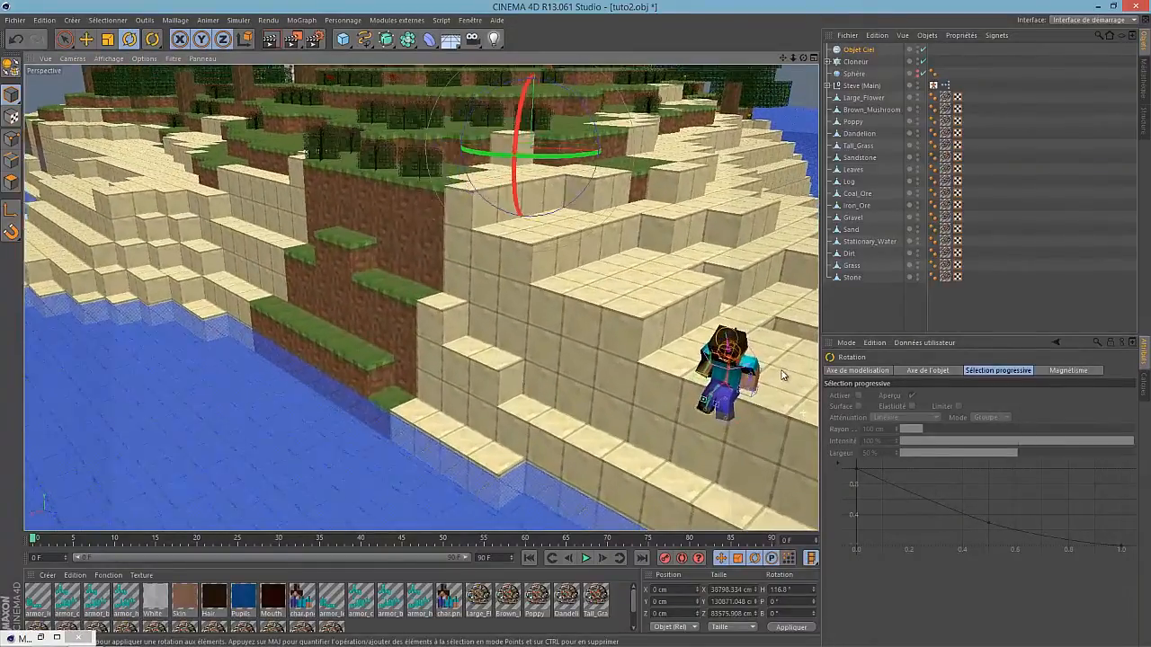
# Turn on warm colours (Utiliser couleurs chaudes) in the sky object's sun settings.
pyautogui.click(858, 50)
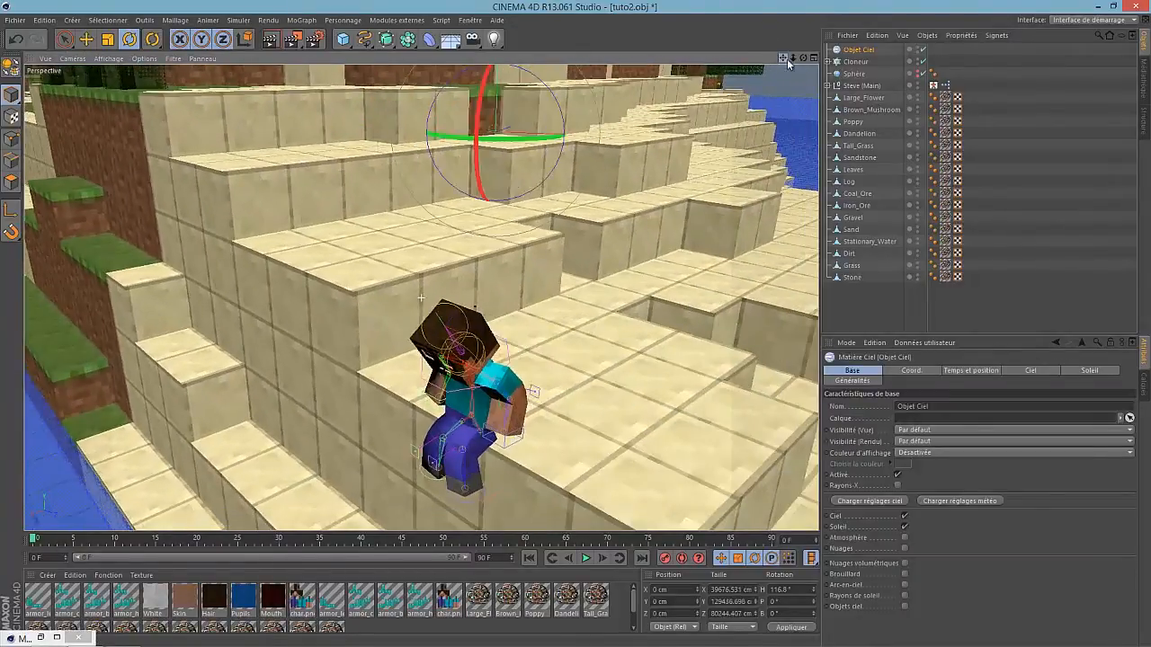
pyautogui.click(1089, 370)
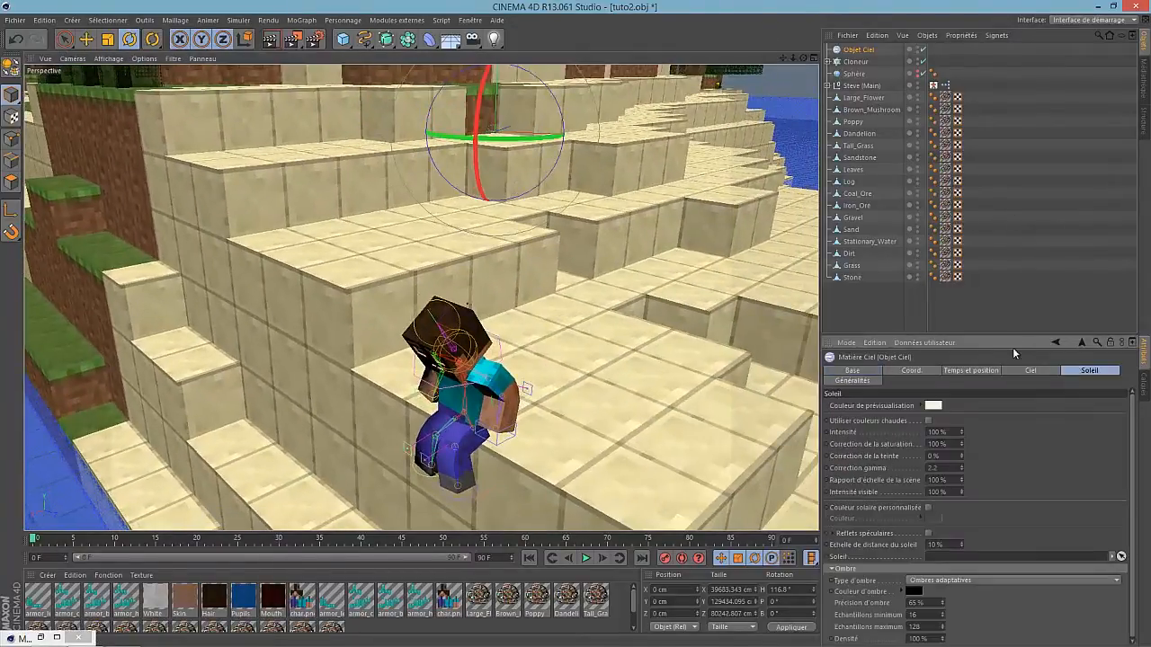
pyautogui.click(929, 421)
# Keep the sun's shadow type at Ombres adaptatives and set the shadow density to 70%.
pyautogui.moveTo(1133, 460); pyautogui.dragTo(1132, 465)
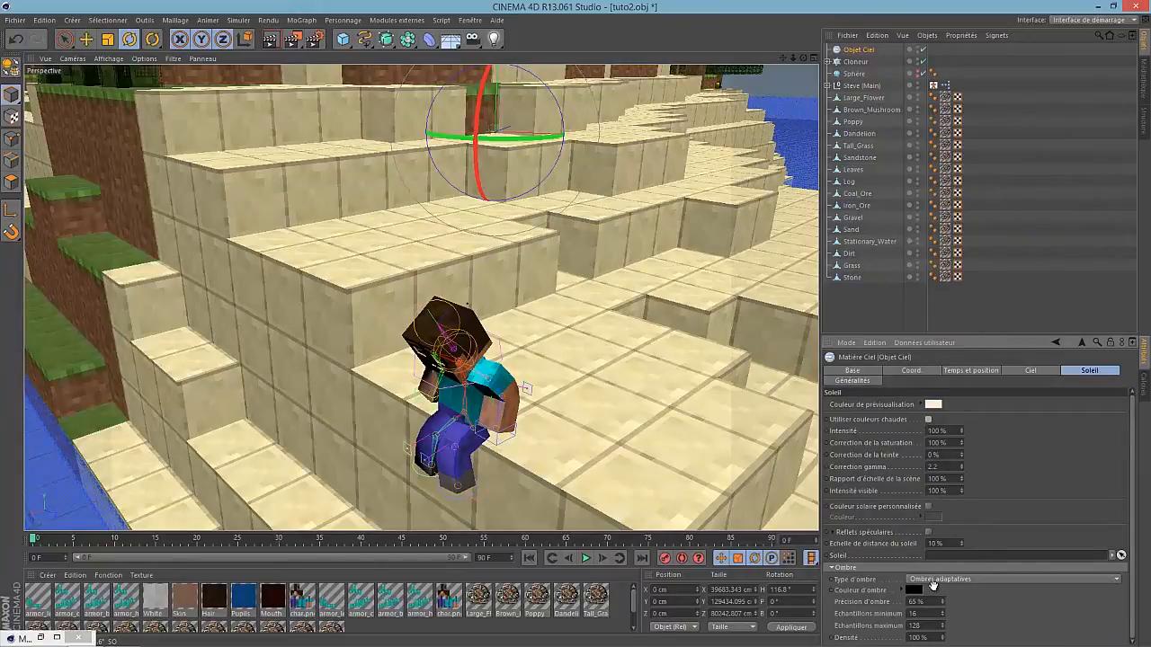
pyautogui.click(933, 580)
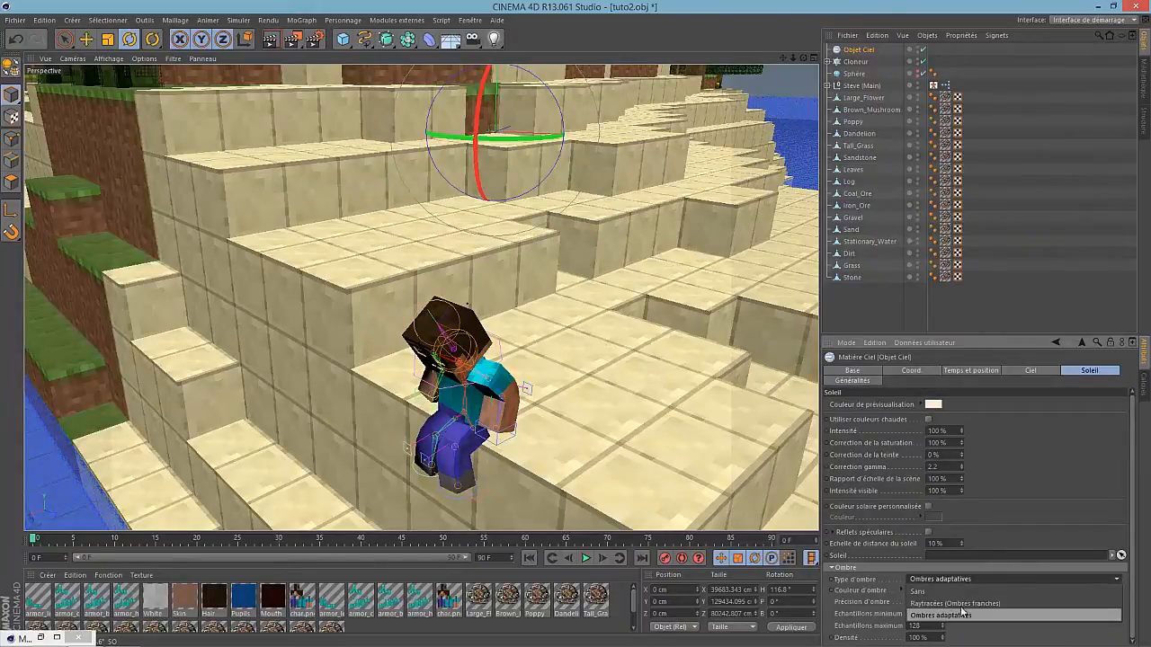
pyautogui.click(942, 615)
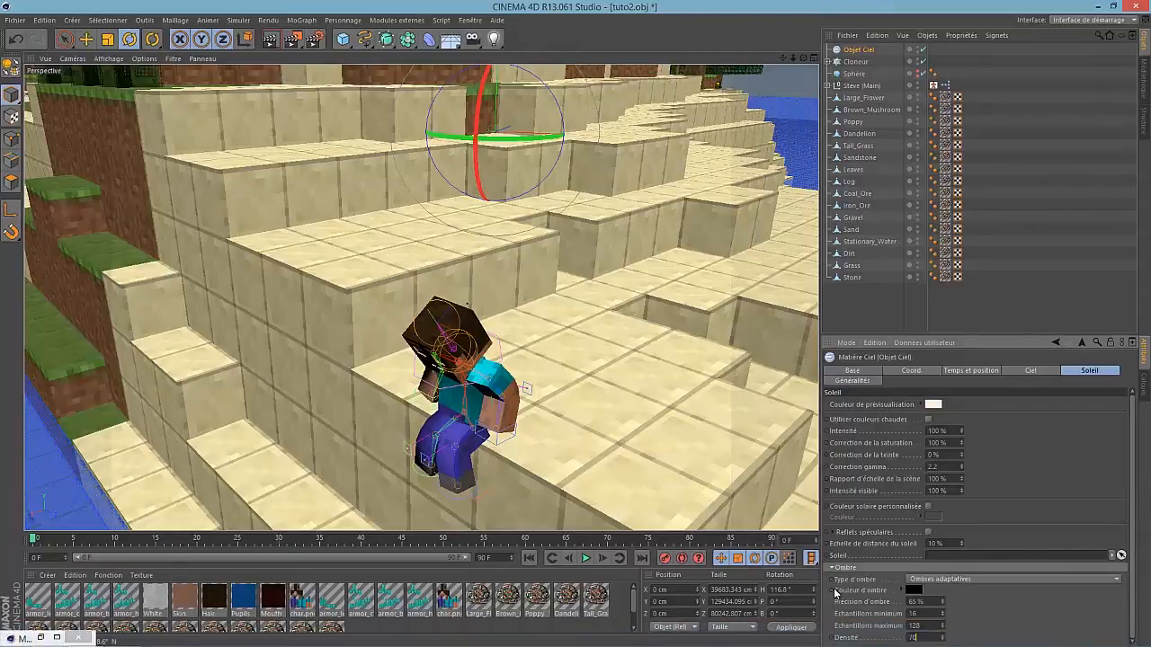
pyautogui.press('Return')
# Enable clouds (Nuages) in the sky object's basic properties.
pyautogui.click(1027, 370)
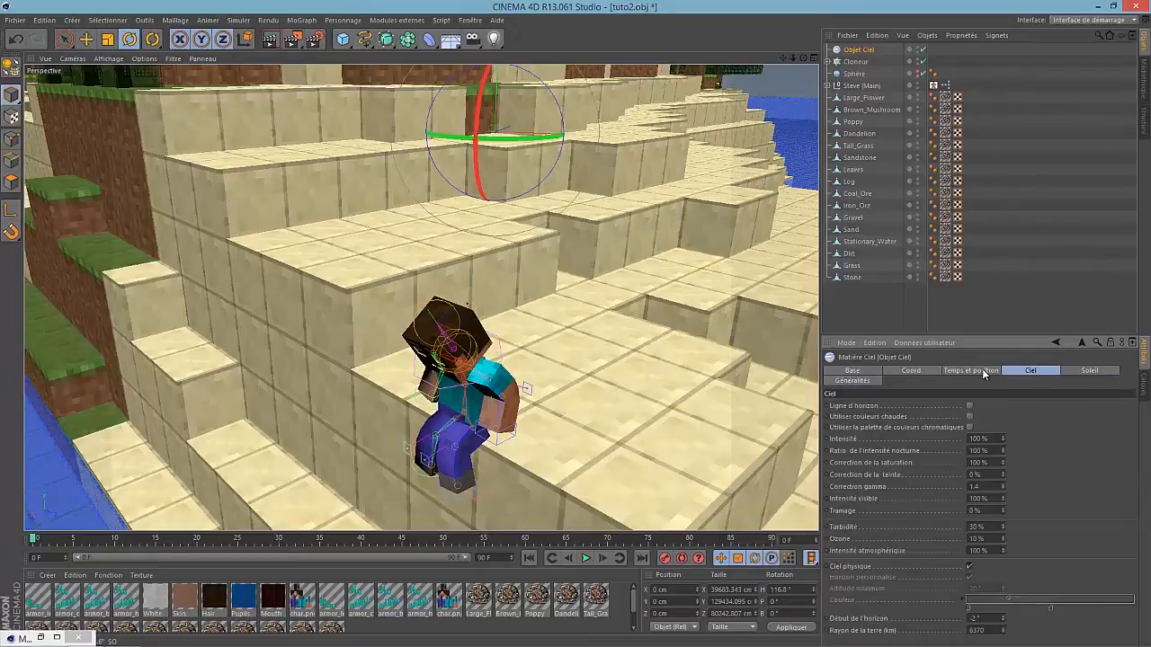
pyautogui.click(864, 371)
pyautogui.scroll(-5, 577, 329)
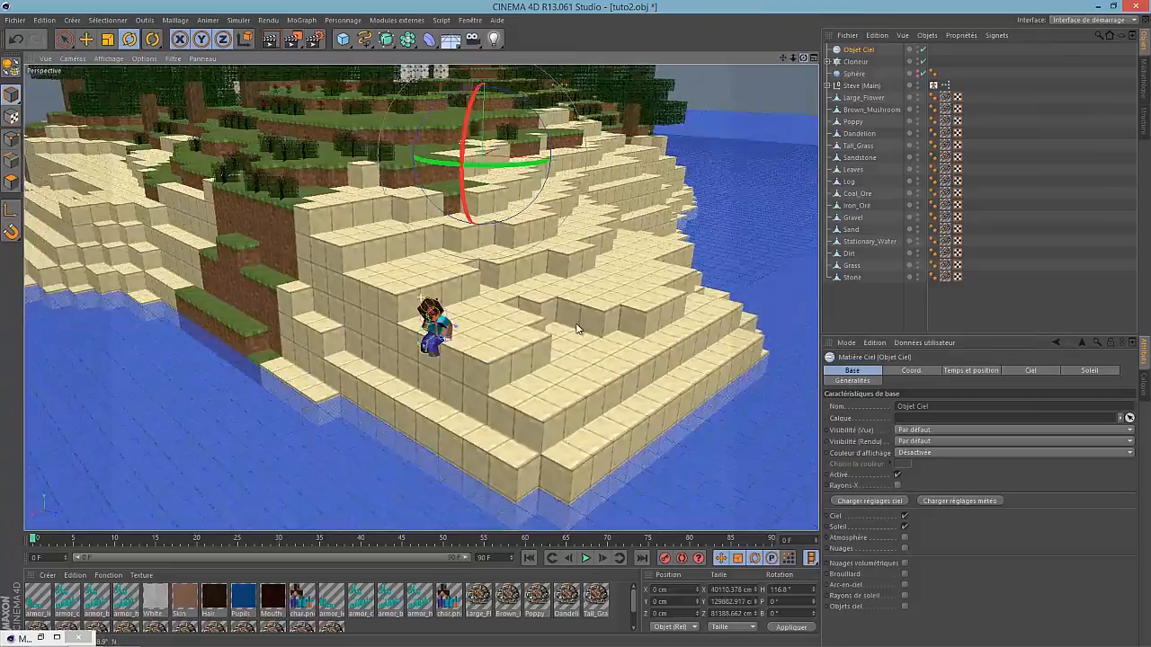
pyautogui.keyDown('alt'); pyautogui.moveTo(577, 329); pyautogui.dragTo(611, 352); pyautogui.keyUp('alt')
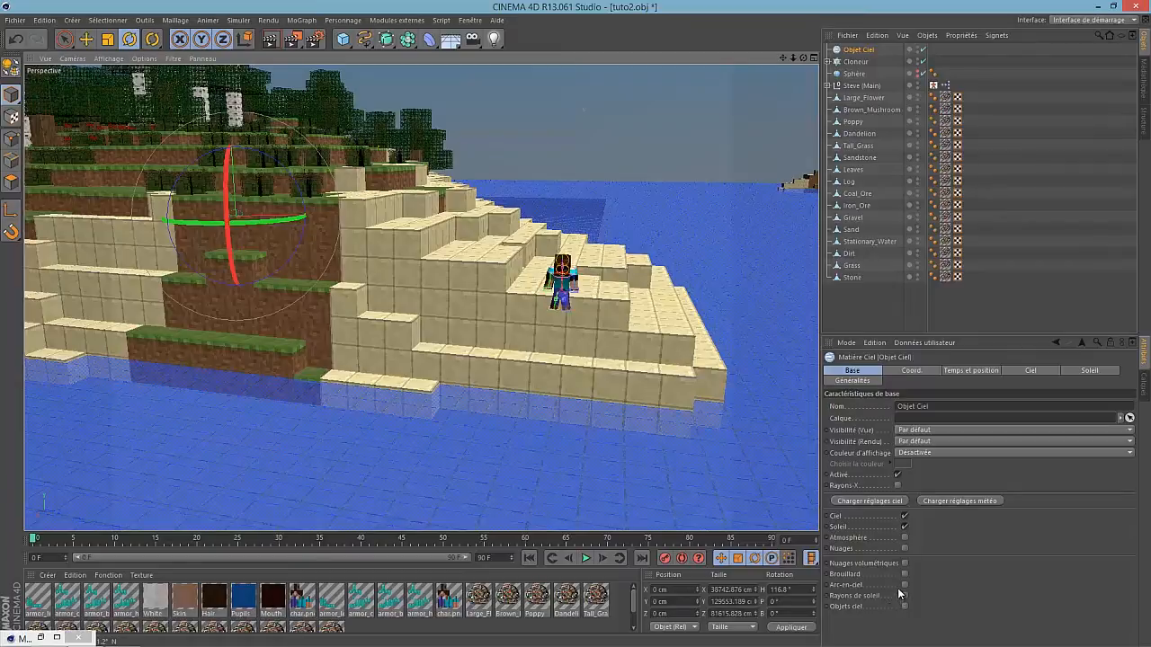
pyautogui.click(905, 549)
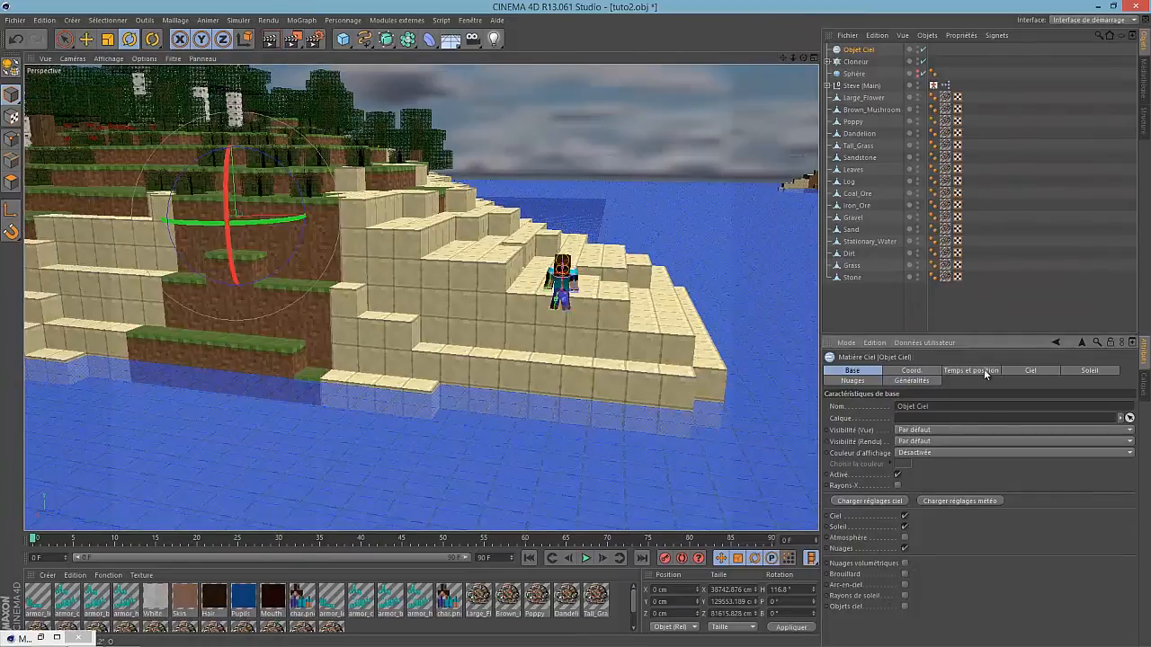
# Toggle cloud layers 1 and 4 in the sky object's cloud settings, leaving both Calque 1 and Calque 4 enabled.
pyautogui.click(867, 382)
pyautogui.click(831, 461)
pyautogui.click(829, 462)
pyautogui.click(862, 449)
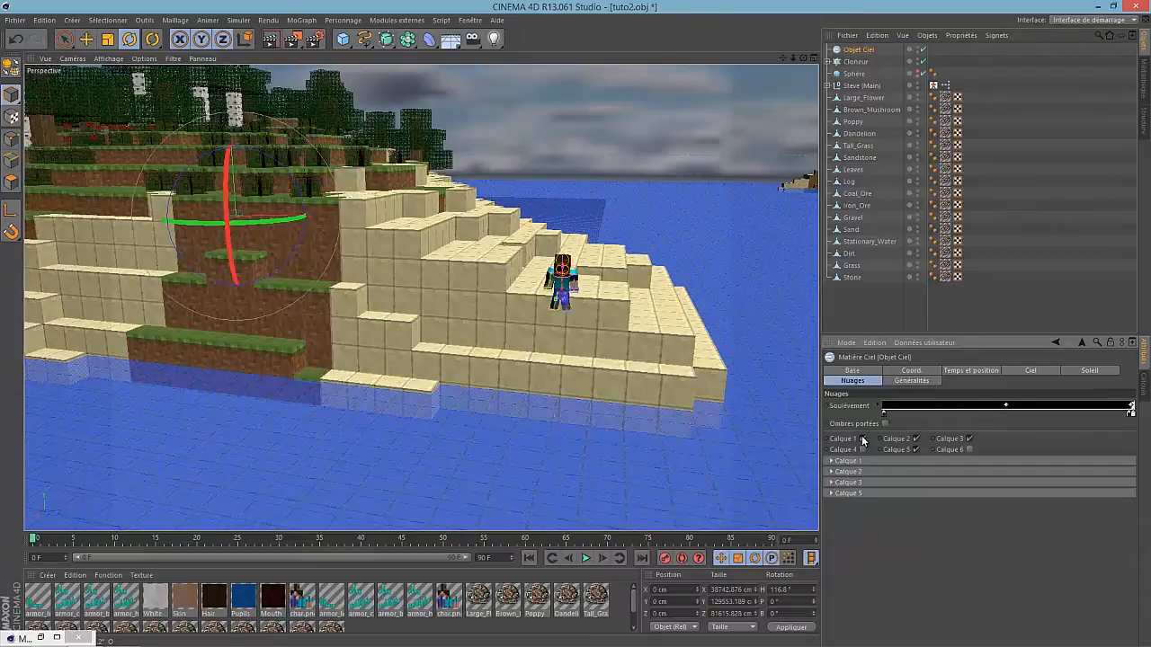
pyautogui.click(862, 438)
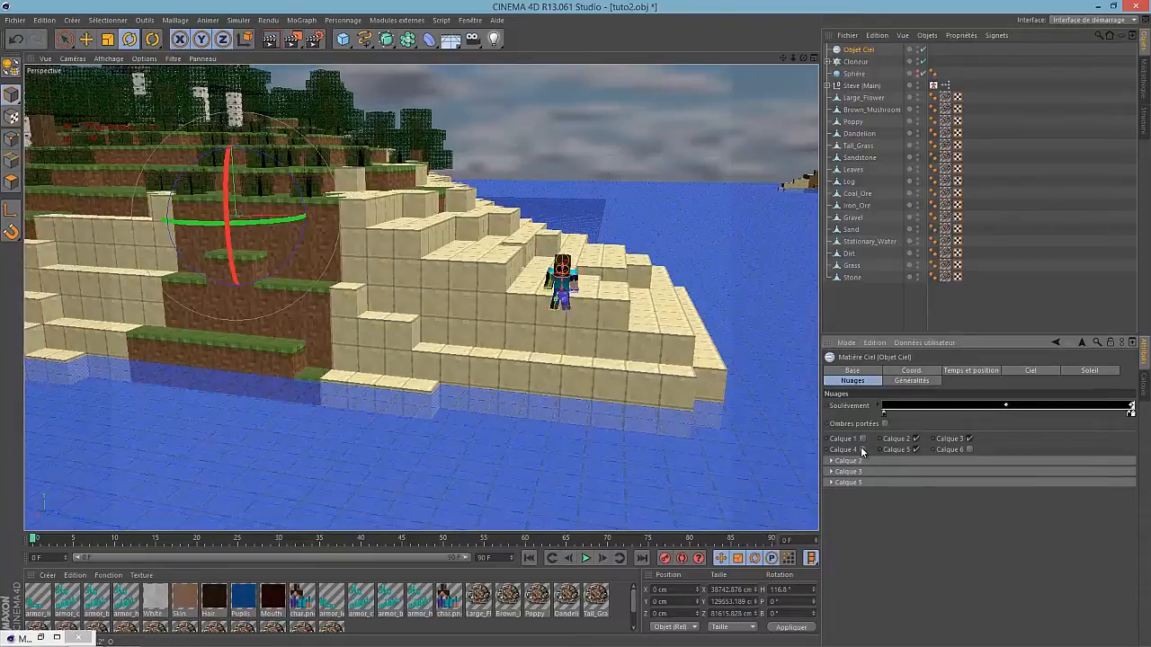
pyautogui.click(861, 449)
pyautogui.click(862, 439)
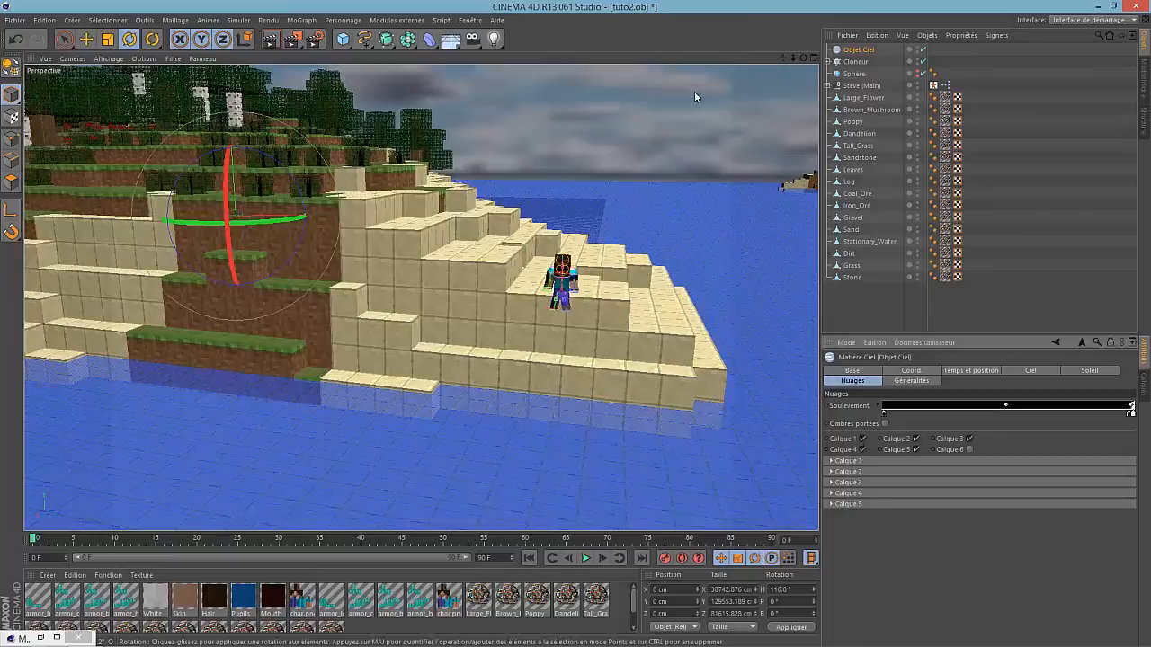
# Reframe the view around Steve and the beach and render a preview of the cloudy sky in the viewport.
pyautogui.scroll(1, 692, 91)
pyautogui.moveTo(801, 56); pyautogui.dragTo(525, 324)
pyautogui.click(270, 43)
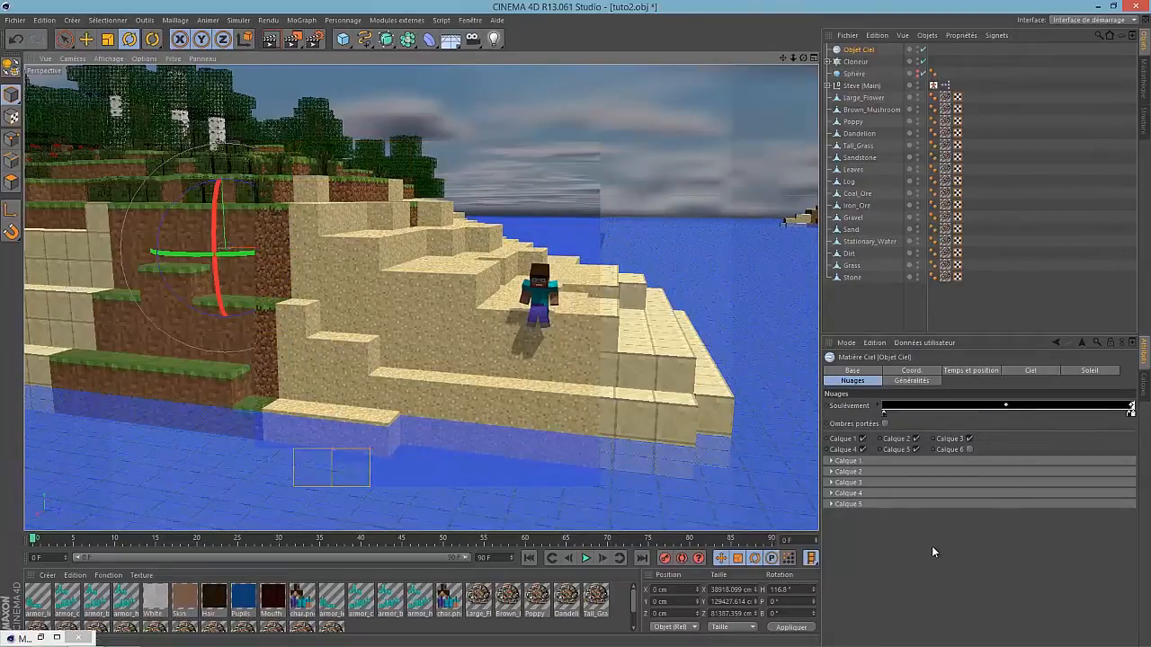
# Turn off clouds (Nuages) in the sky object's basic properties after checking its cloud and general settings.
pyautogui.click(908, 381)
pyautogui.click(853, 381)
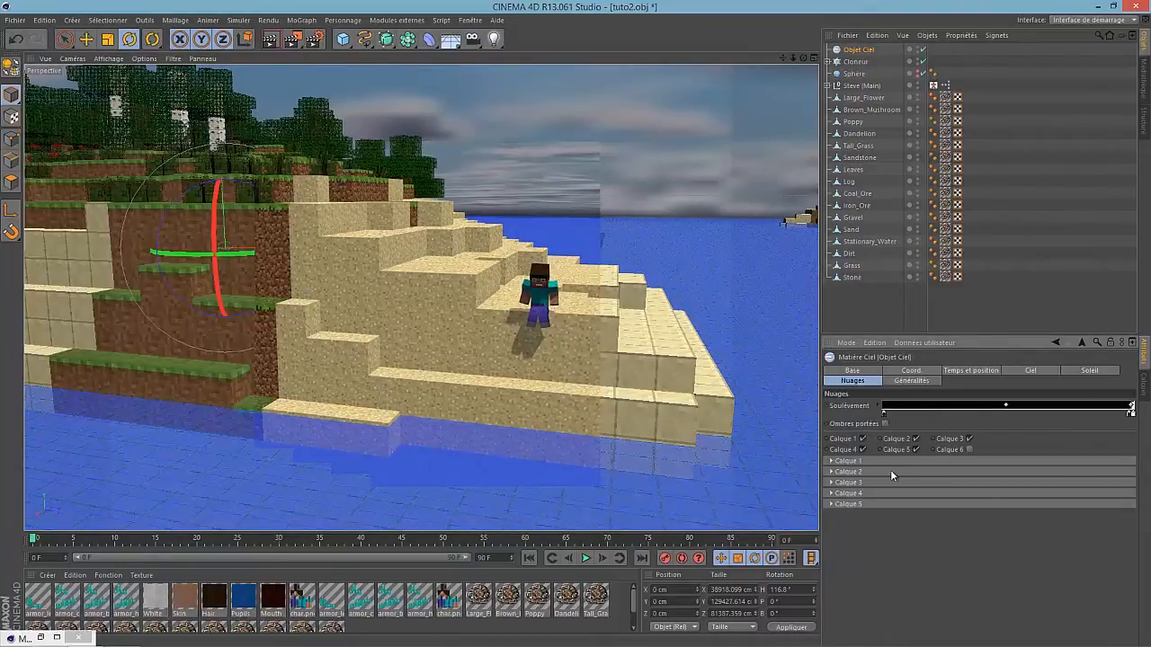
pyautogui.click(852, 371)
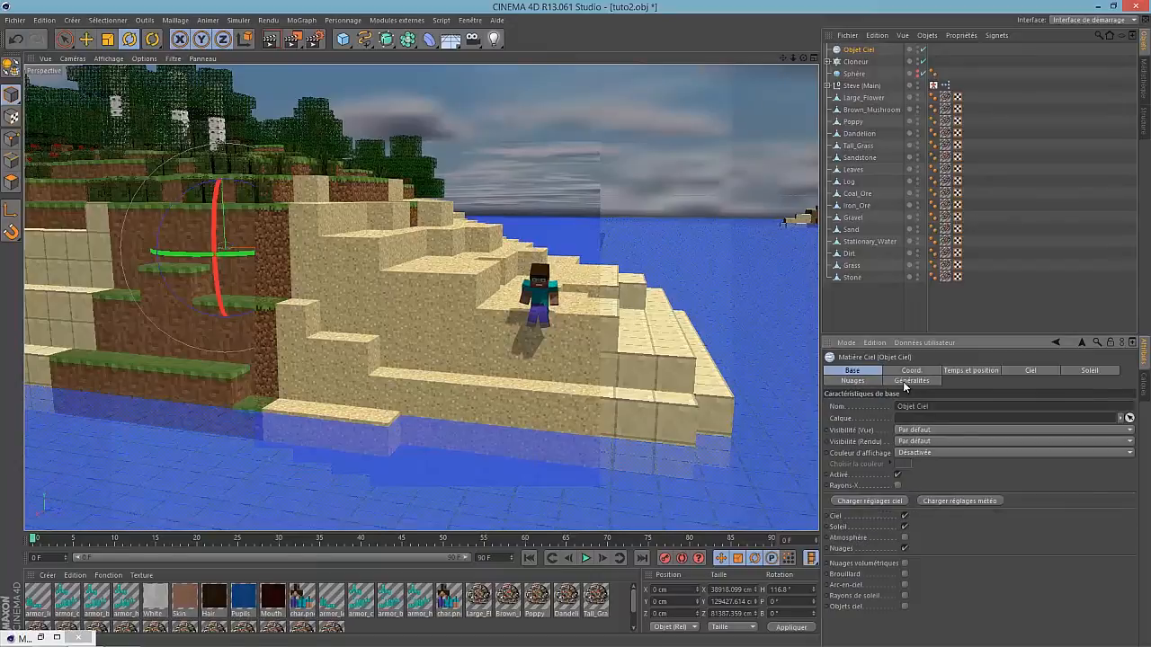
pyautogui.click(908, 381)
pyautogui.click(846, 371)
pyautogui.click(904, 548)
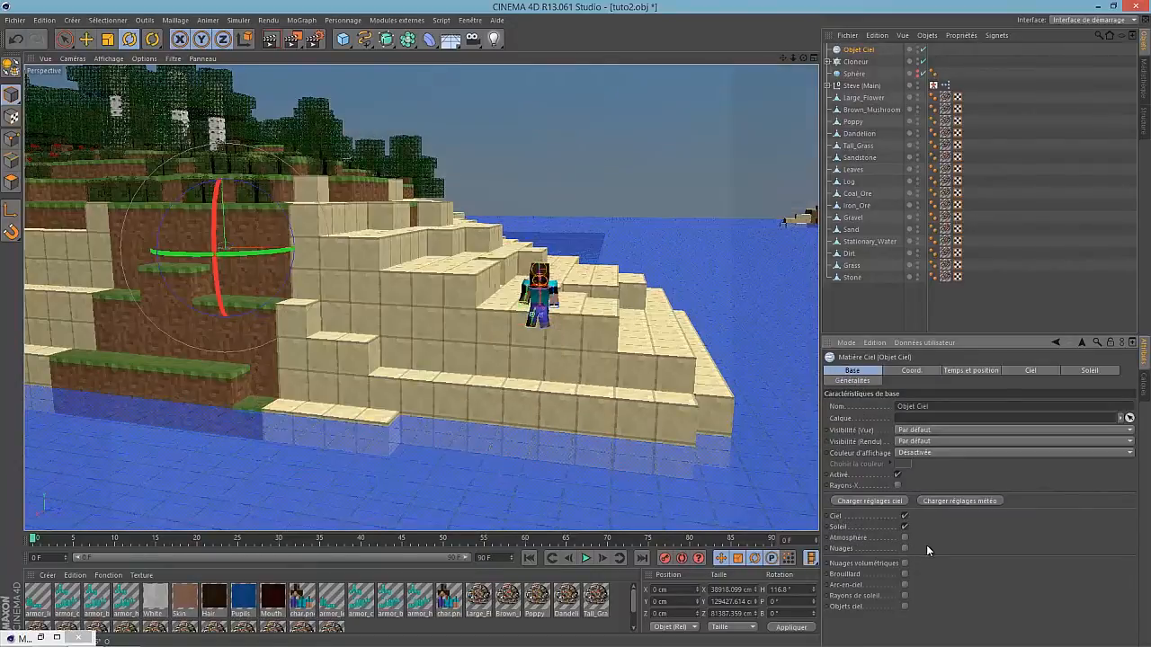
# Bring the view in close on Steve and review the sky object's sky and sun settings.
pyautogui.scroll(10, 769, 500)
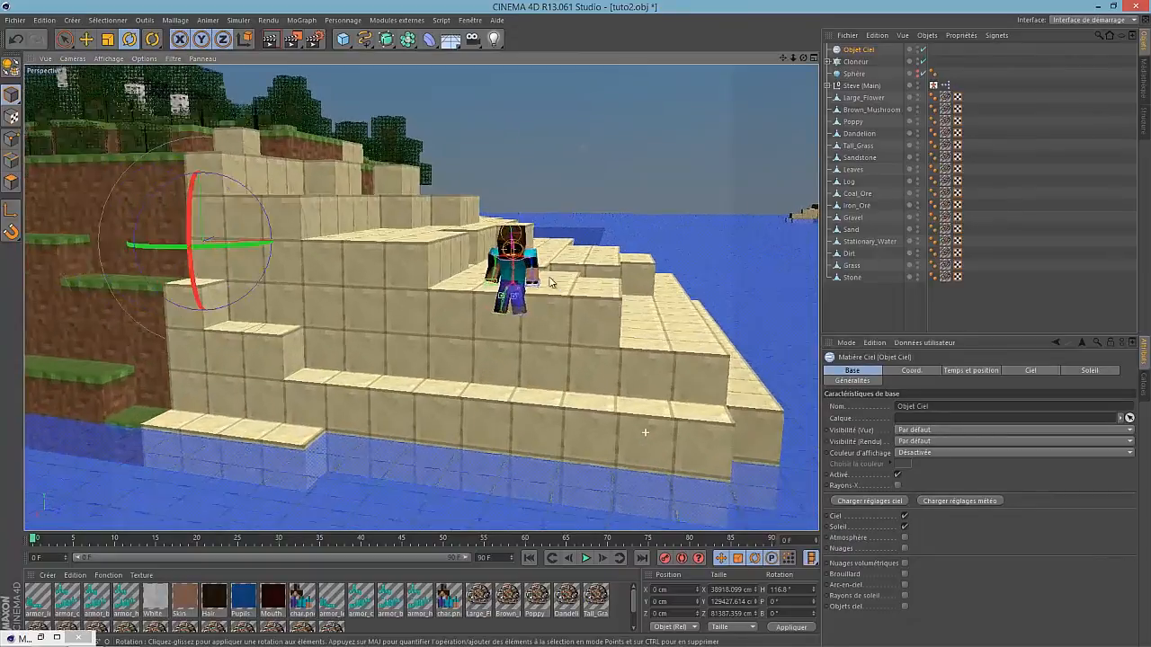
pyautogui.scroll(3, 525, 277)
pyautogui.moveTo(803, 57); pyautogui.dragTo(576, 315)
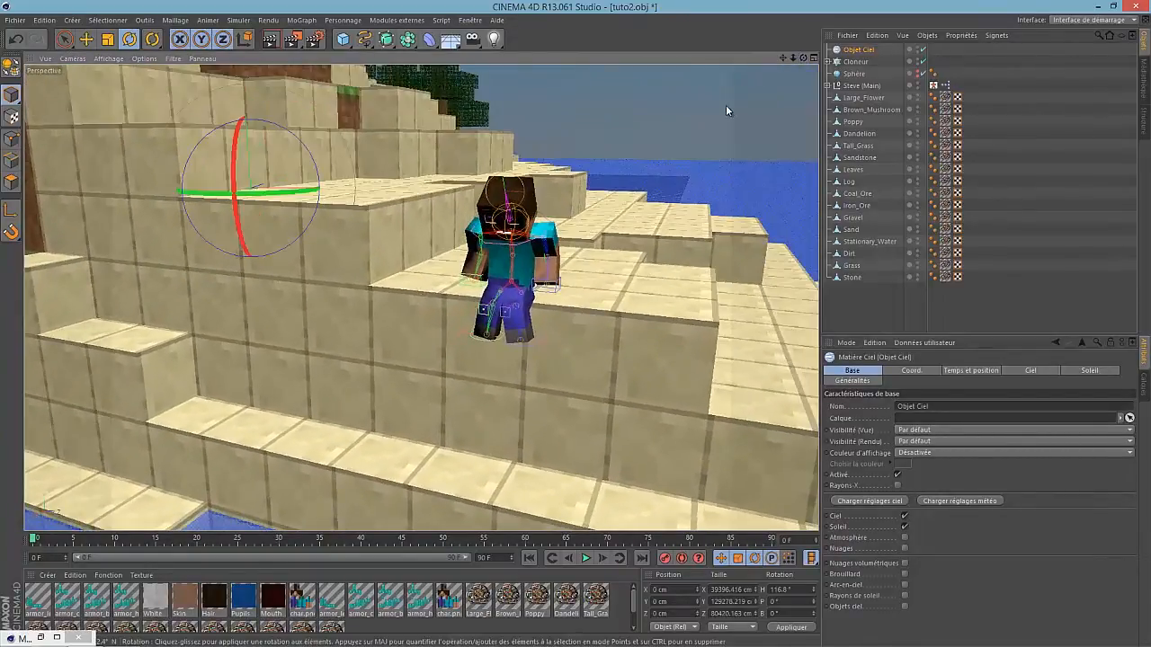
pyautogui.moveTo(782, 58); pyautogui.dragTo(576, 329)
pyautogui.scroll(5, 397, 301)
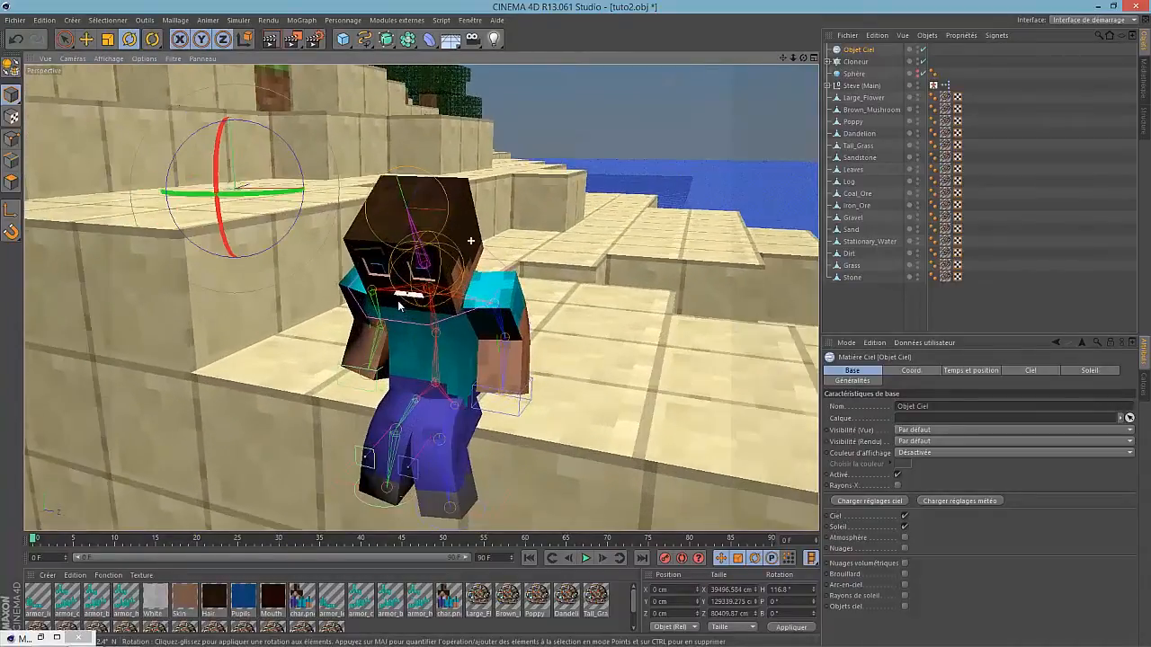
pyautogui.scroll(-1, 402, 316)
pyautogui.click(1032, 370)
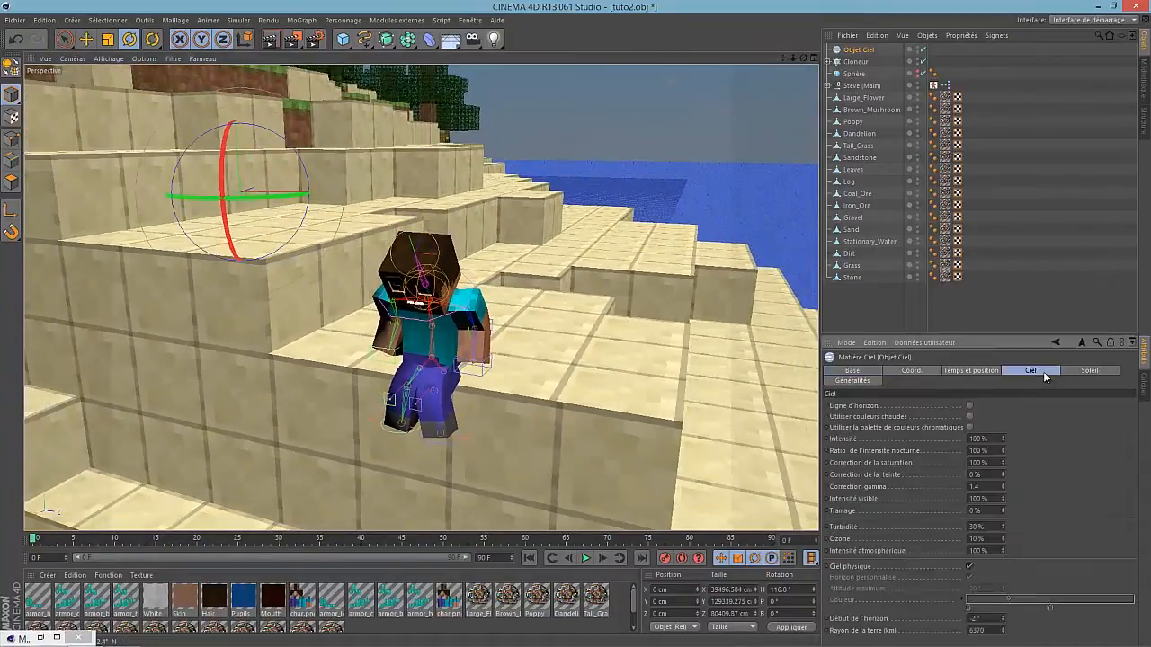
pyautogui.click(1087, 371)
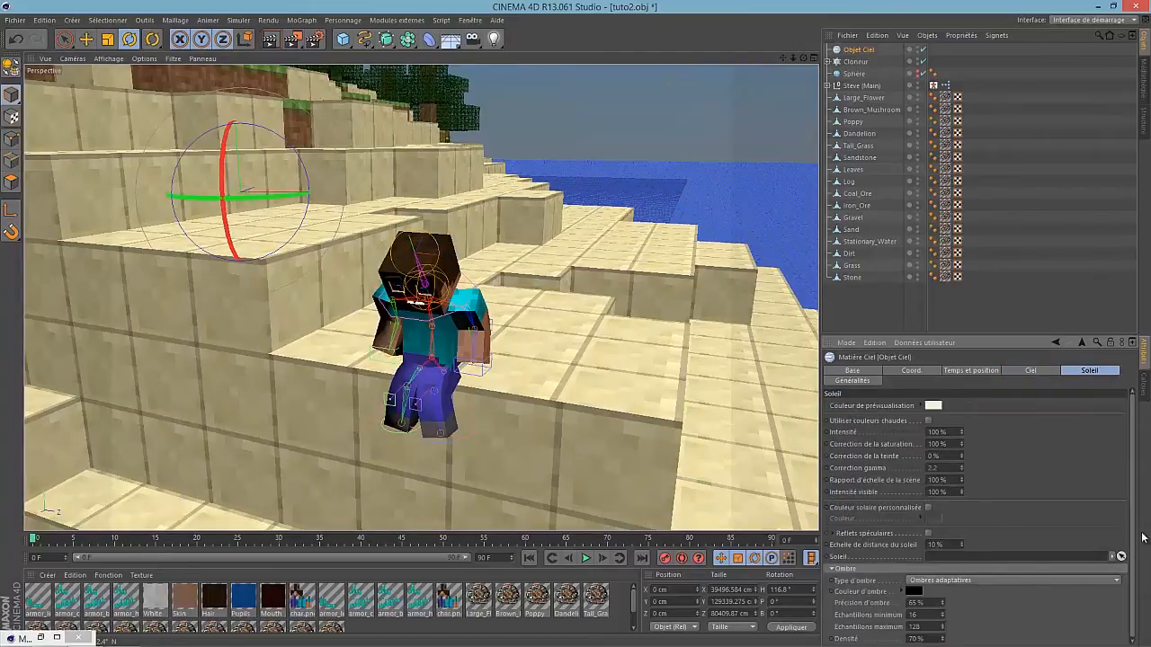
pyautogui.moveTo(1131, 510); pyautogui.dragTo(1131, 526)
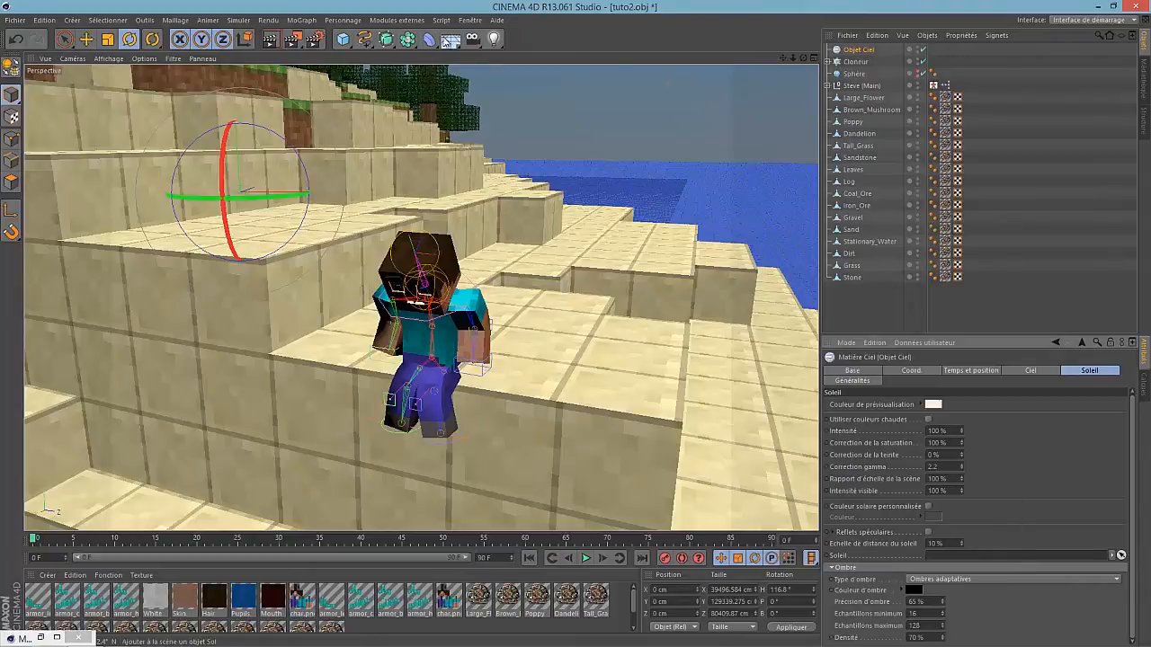
# Set the render output size to 1280 x 720 pixels using the film/video preset HDV/HDTV 720 29.97.
pyautogui.click(316, 43)
pyautogui.moveTo(288, 22); pyautogui.dragTo(499, 108)
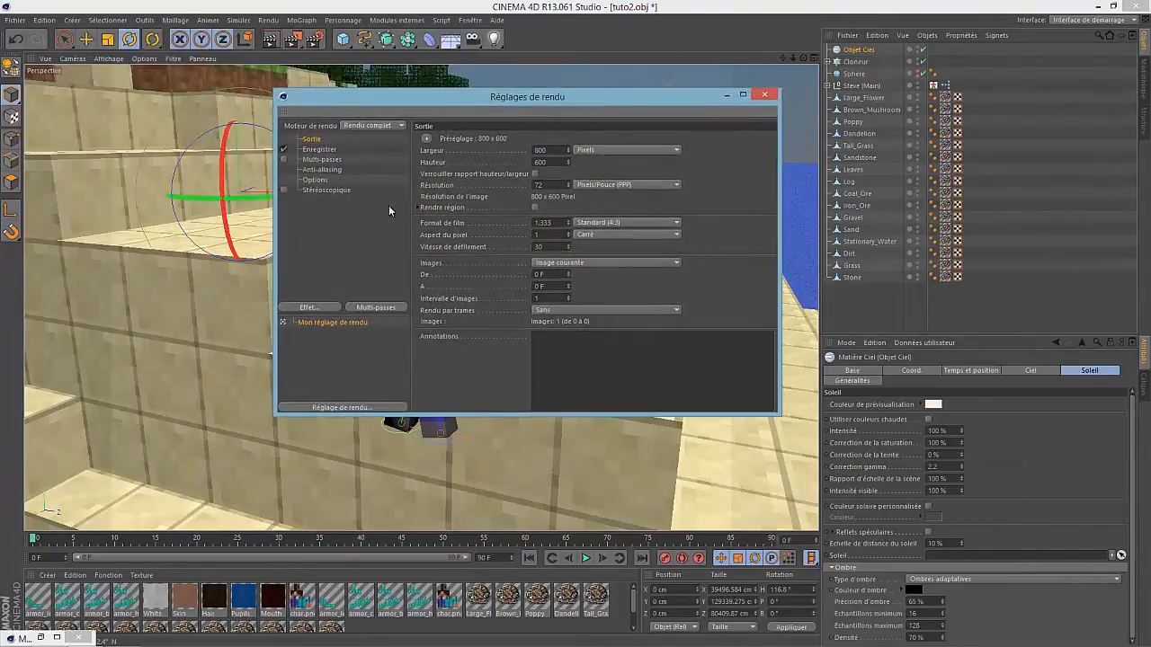
pyautogui.doubleClick(557, 149)
pyautogui.write('1280')
pyautogui.press('Tab')
pyautogui.write('720')
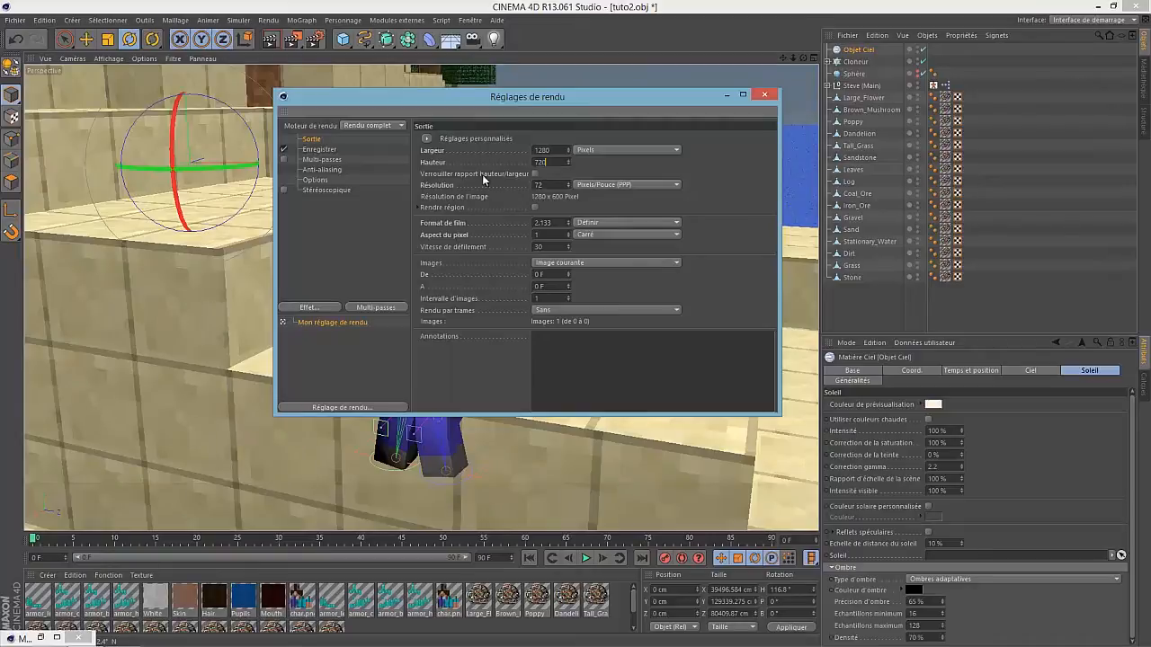
pyautogui.click(428, 139)
pyautogui.moveTo(491, 178)
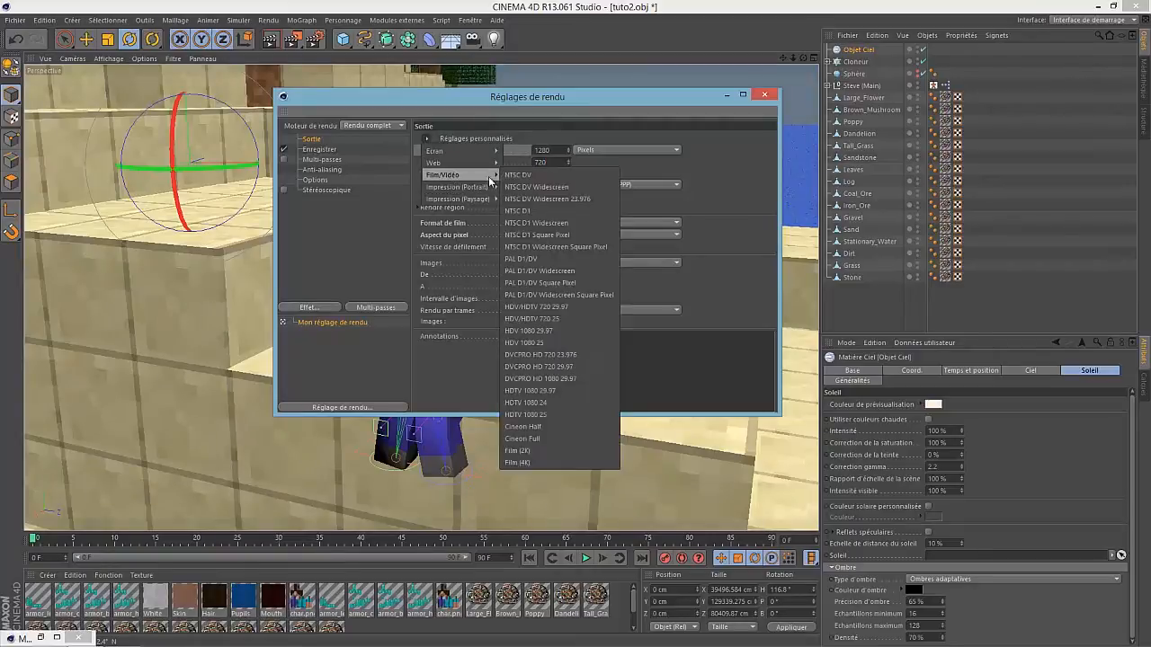
pyautogui.click(544, 307)
pyautogui.moveTo(536, 105)
pyautogui.mouseDown()
pyautogui.moveTo(395, 101)
pyautogui.moveTo(551, 112)
pyautogui.mouseUp()
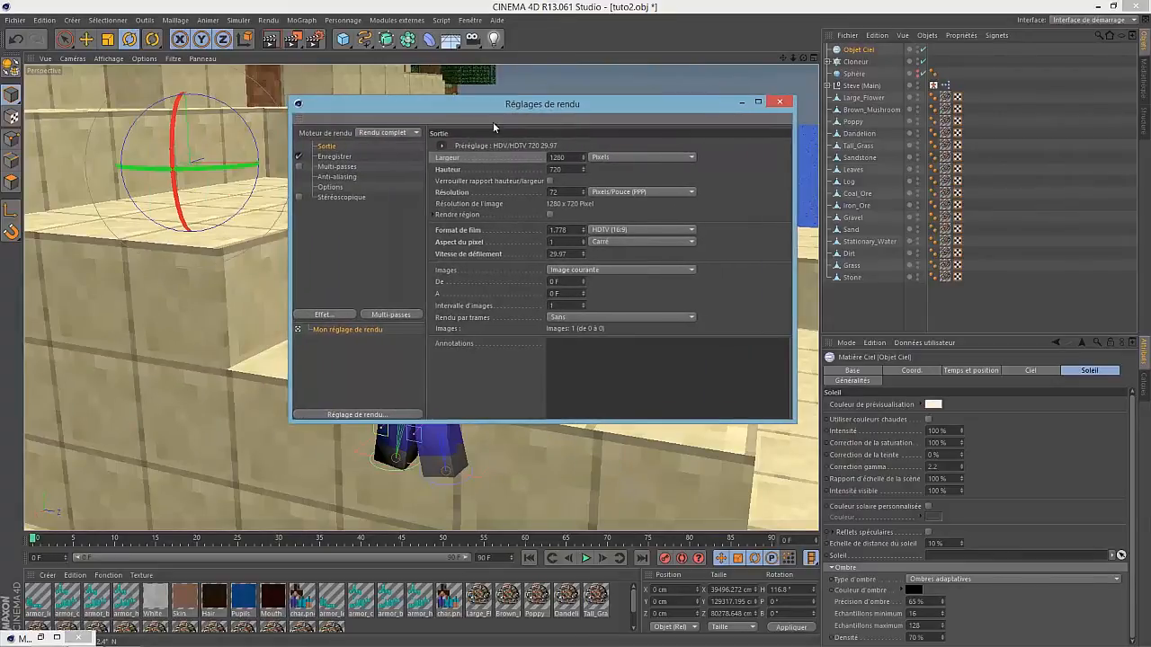
# Set the saved image format to JPEG in the render settings.
pyautogui.click(330, 157)
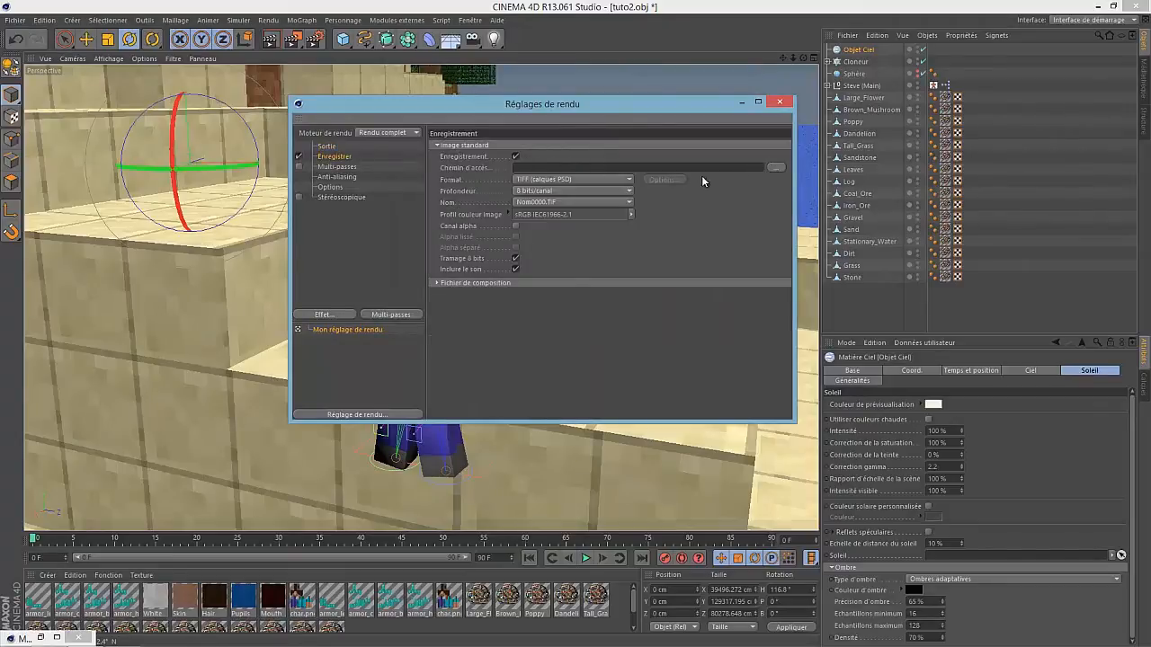
pyautogui.click(540, 181)
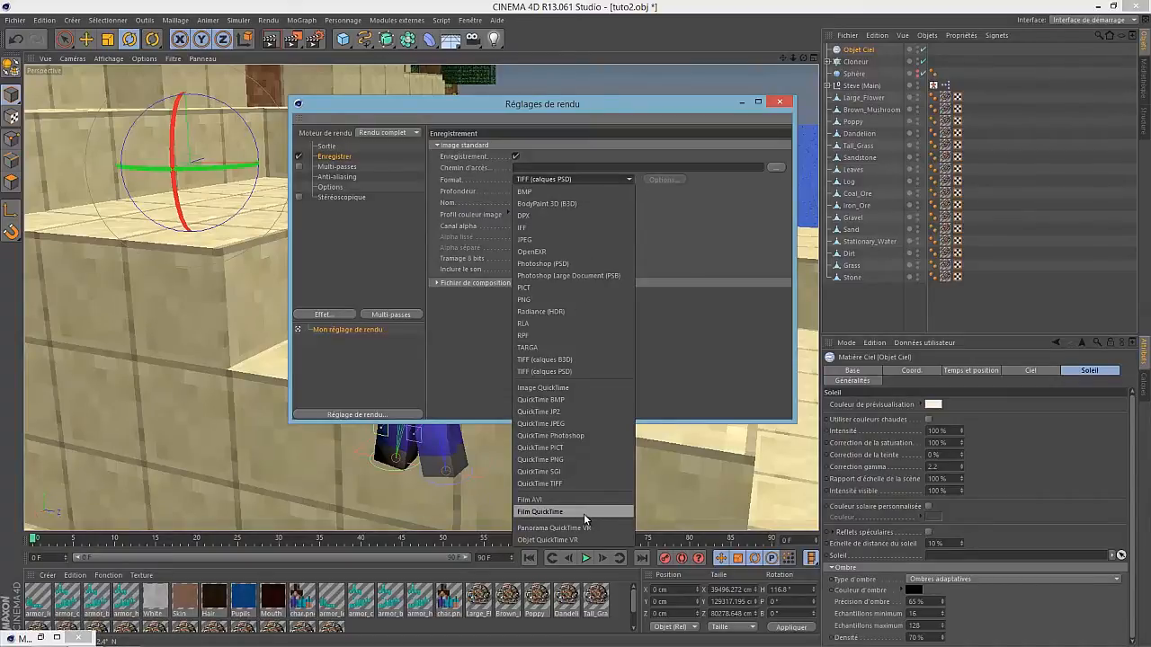
pyautogui.click(599, 171)
pyautogui.click(597, 174)
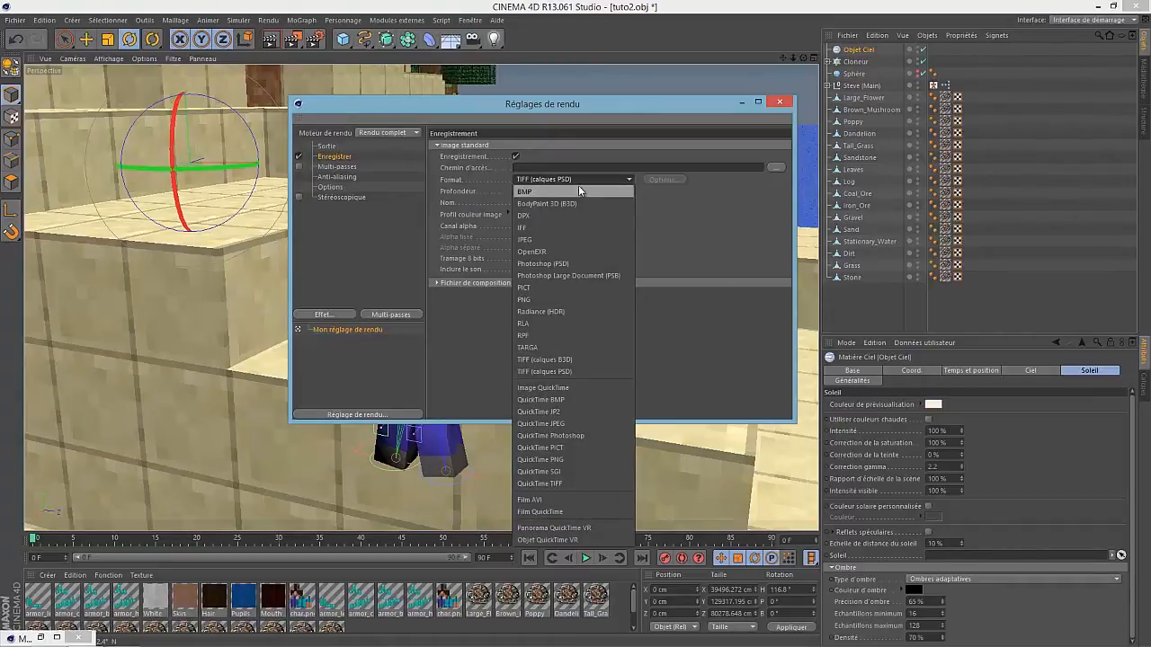
pyautogui.click(550, 239)
# Set the render's save path to a file named Tuto in the anim photo folder, keeping JPEG at 8 bits/canal.
pyautogui.click(774, 168)
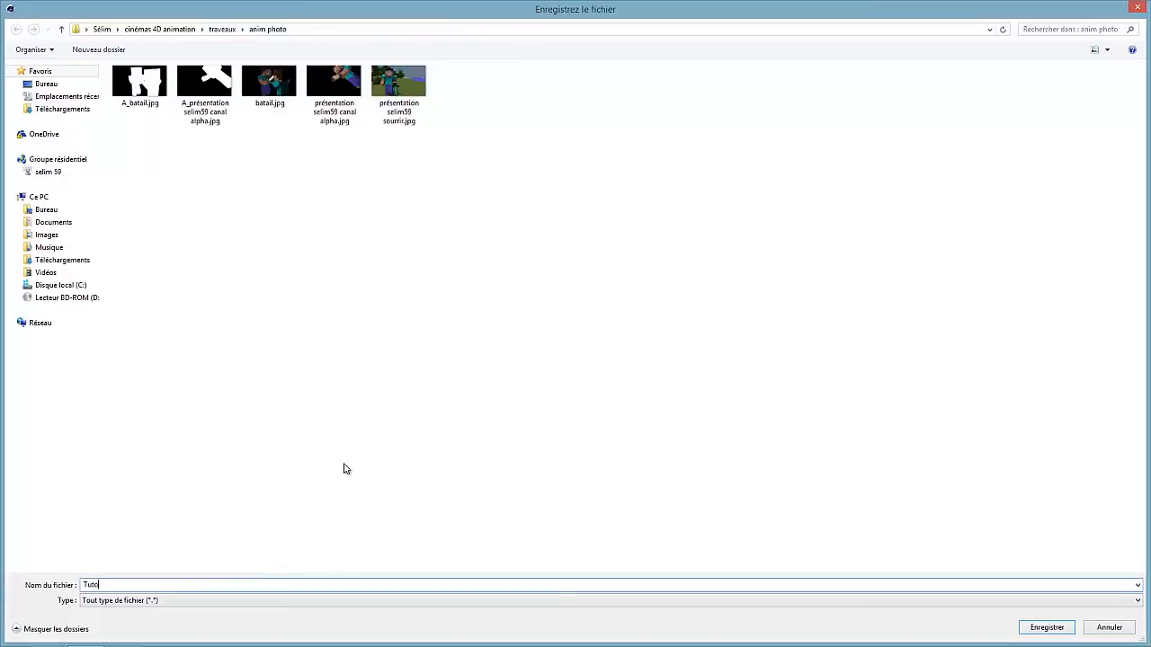
pyautogui.press('Return')
pyautogui.click(554, 176)
pyautogui.click(554, 177)
pyautogui.click(552, 193)
pyautogui.click(558, 192)
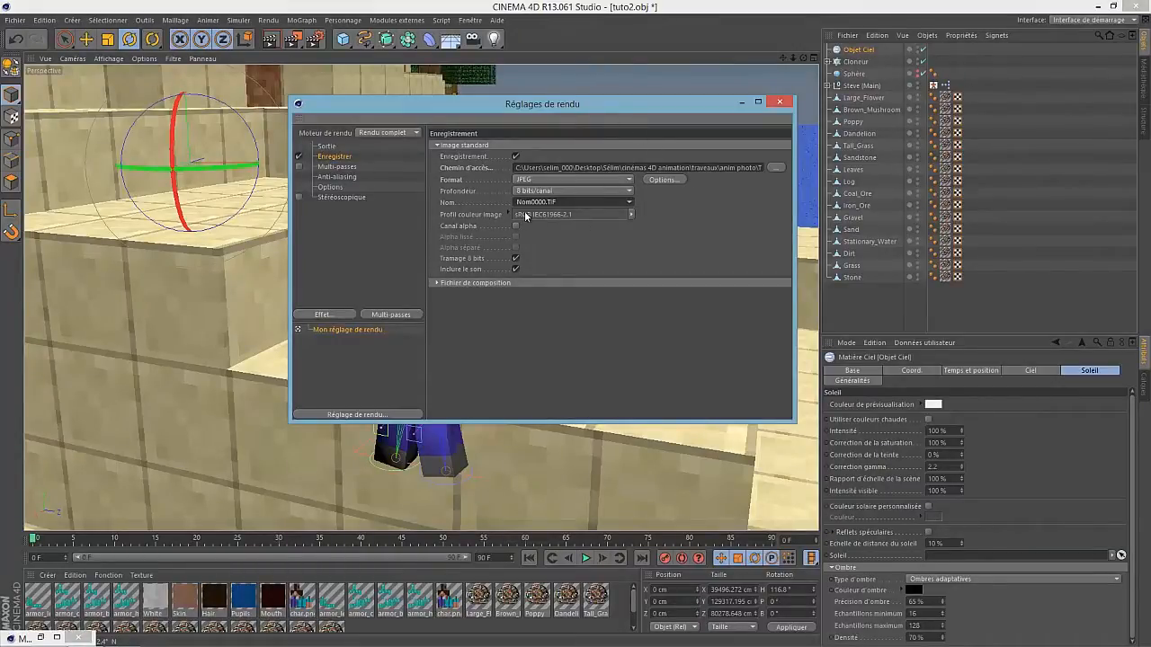
# Keep the render output's frame range at the current image only (Image courante).
pyautogui.moveTo(490, 109); pyautogui.dragTo(572, 140)
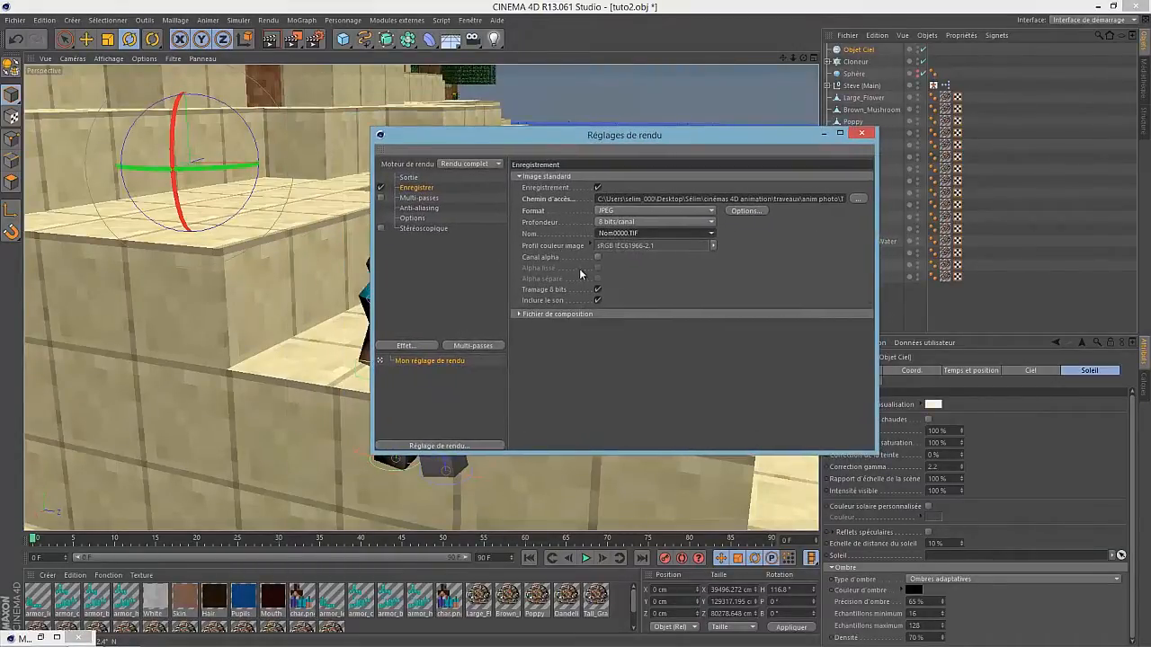
pyautogui.click(409, 177)
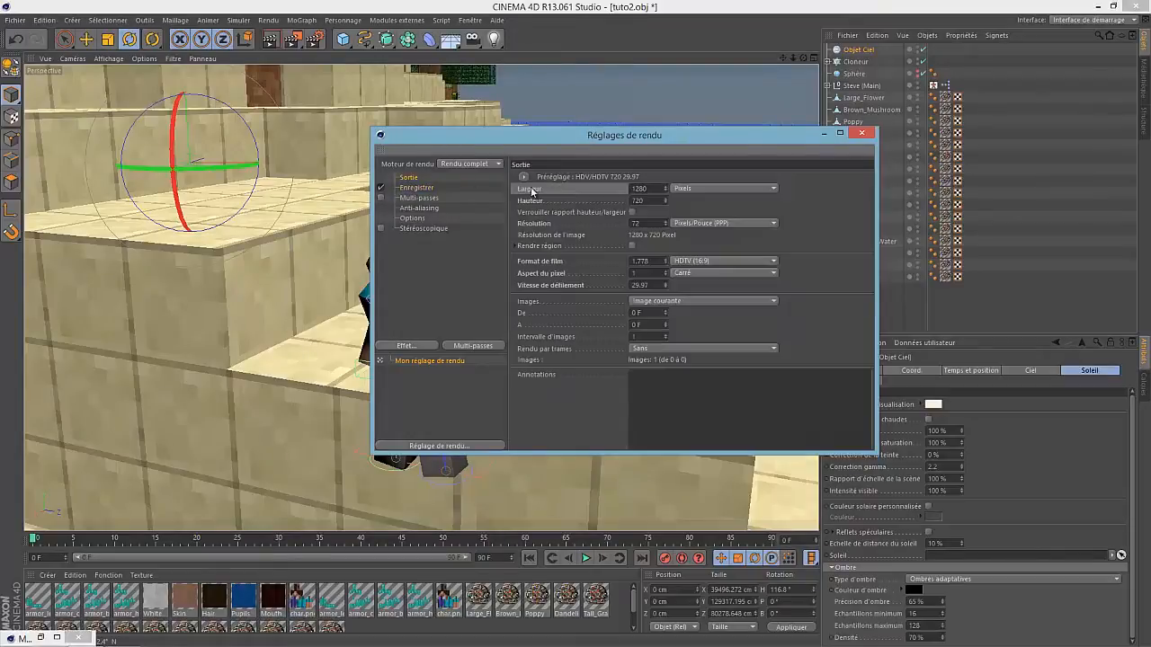
pyautogui.click(640, 300)
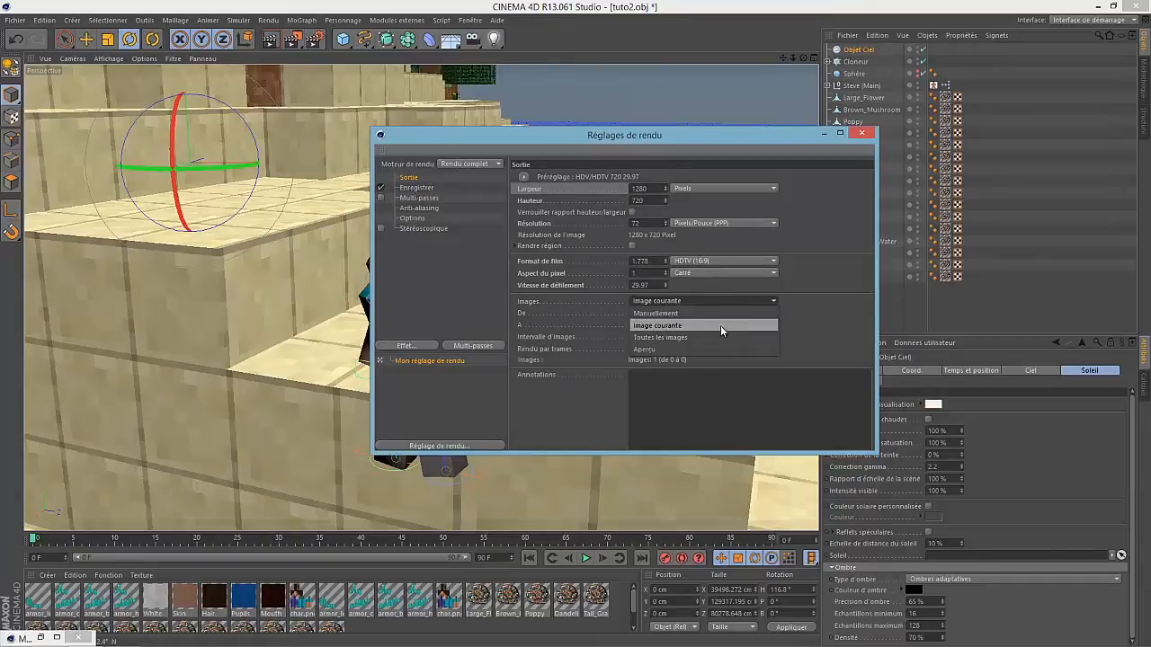
pyautogui.click(706, 325)
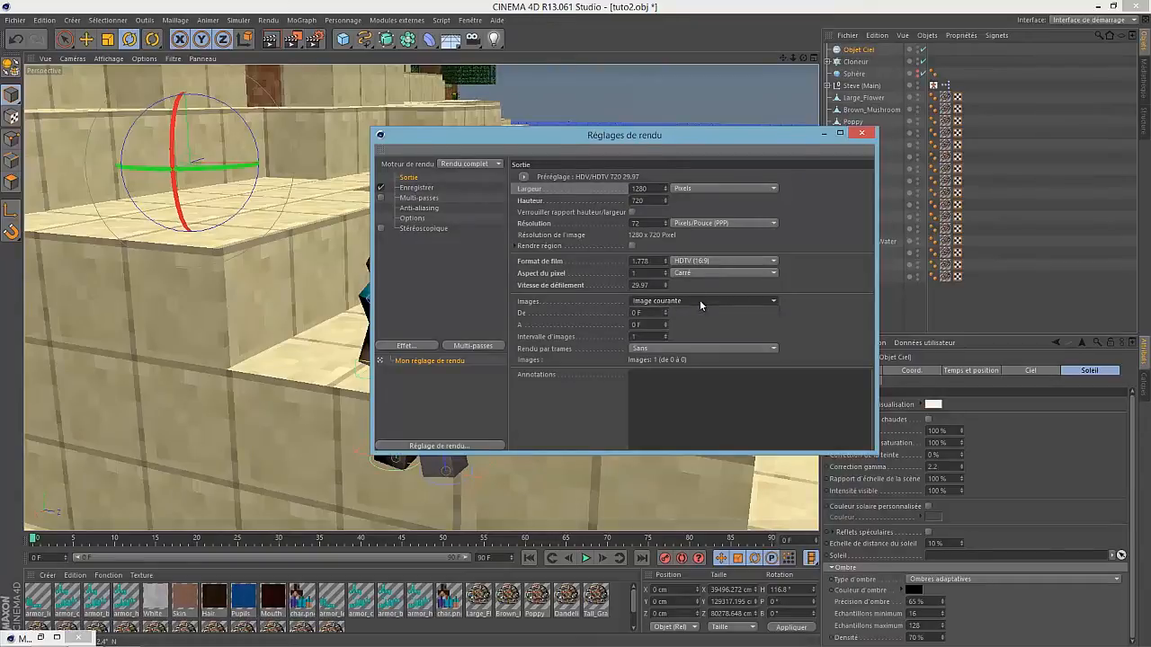
# Try the anti-aliasing choices in the render settings and set Anti-Aliasing to Géométrie.
pyautogui.click(426, 211)
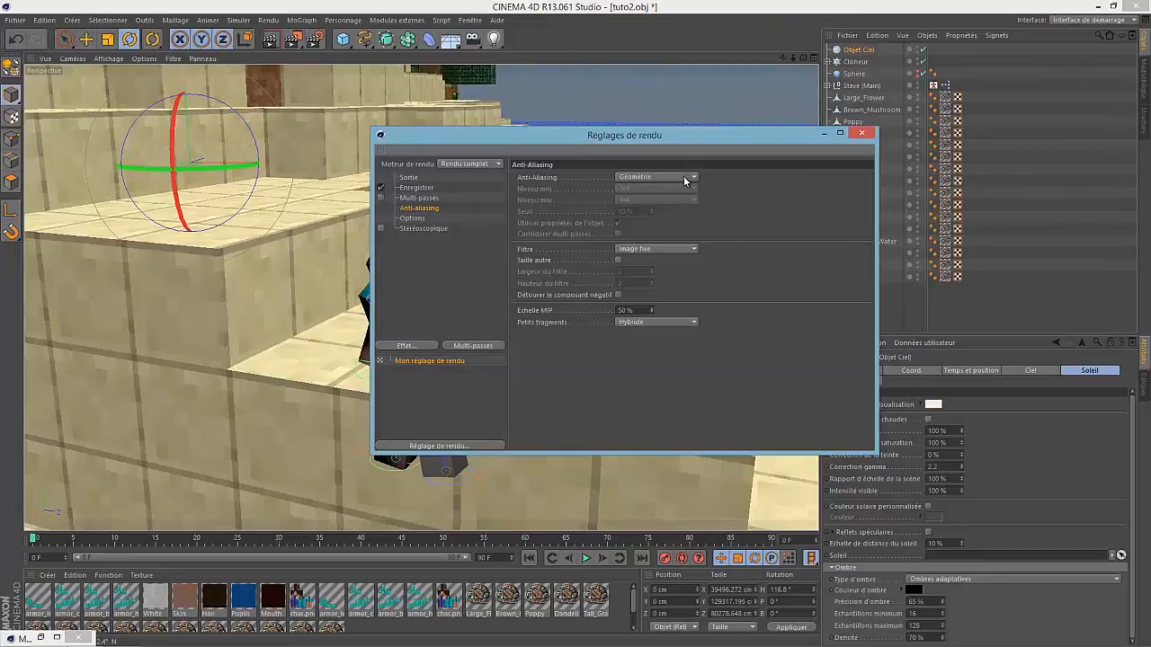
pyautogui.click(654, 176)
pyautogui.click(655, 213)
pyautogui.click(648, 195)
pyautogui.click(660, 189)
pyautogui.click(653, 176)
pyautogui.click(637, 199)
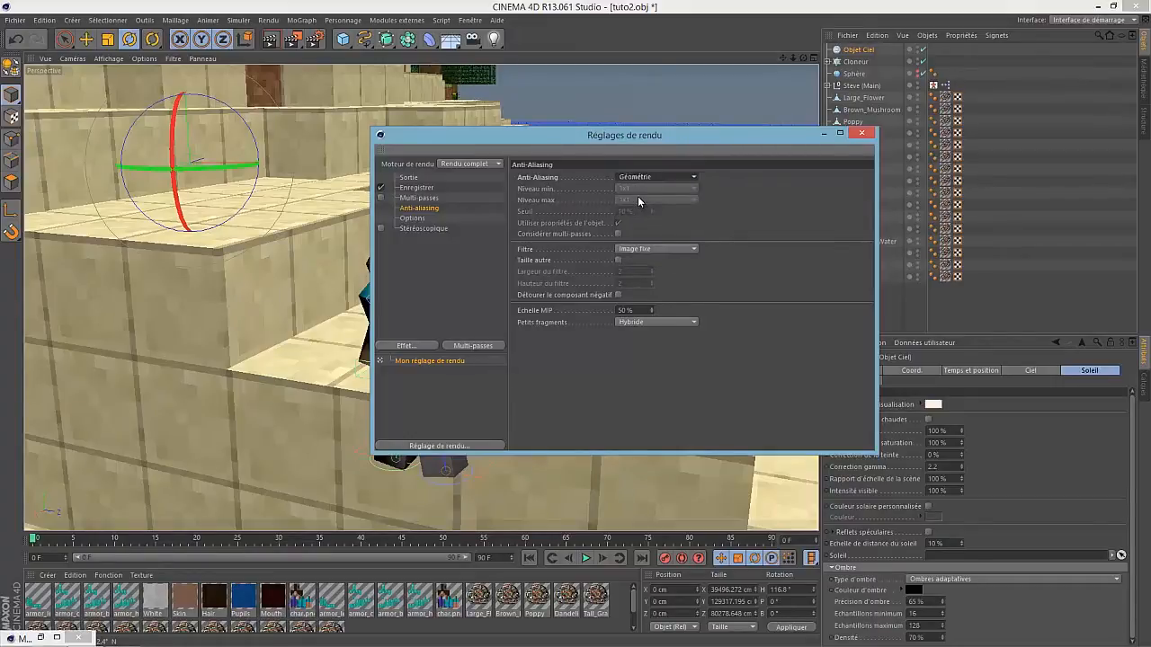
# Check the render options and stereoscopic settings, and add the Occlusion ambiante effect to the render settings.
pyautogui.click(412, 218)
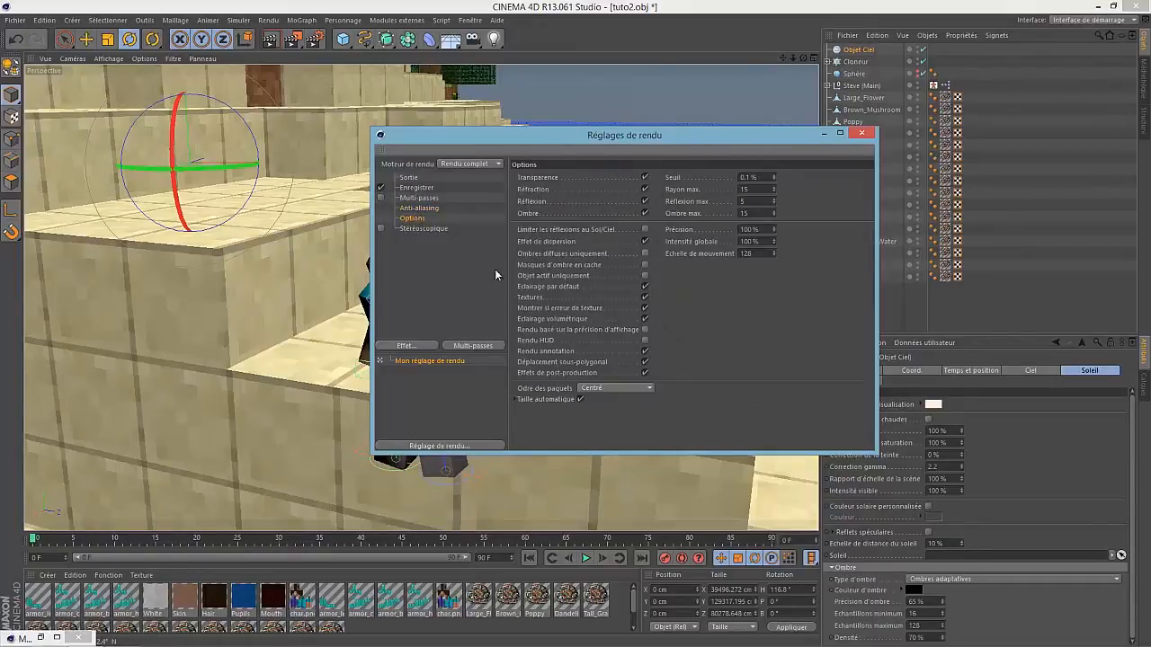
pyautogui.click(430, 230)
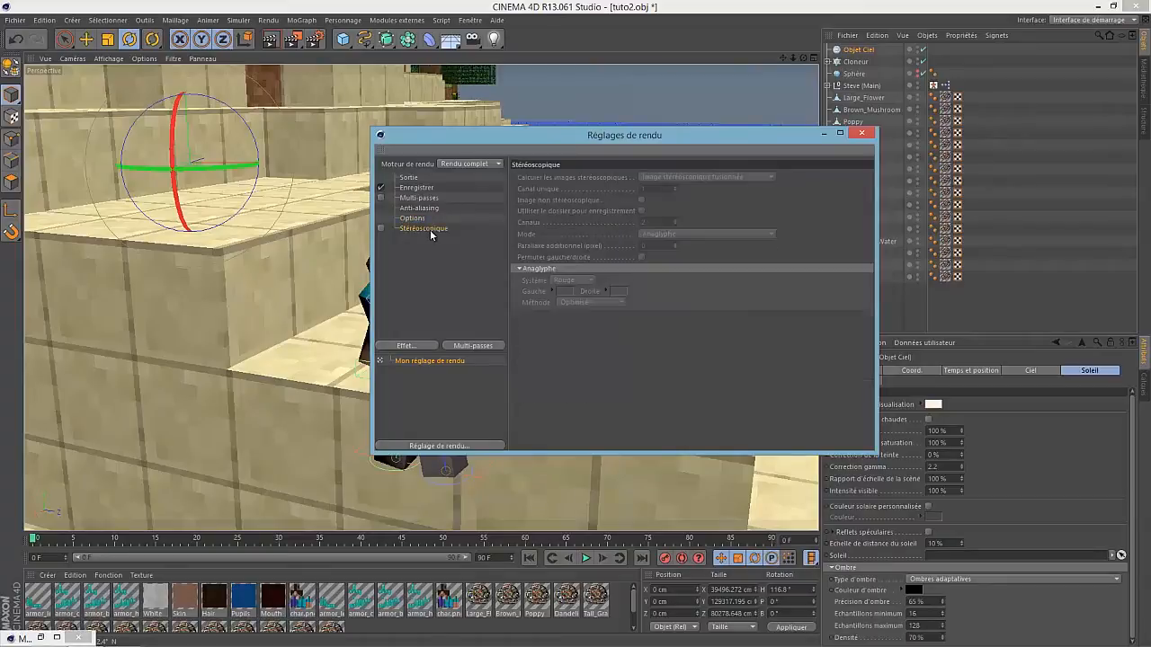
pyautogui.click(408, 345)
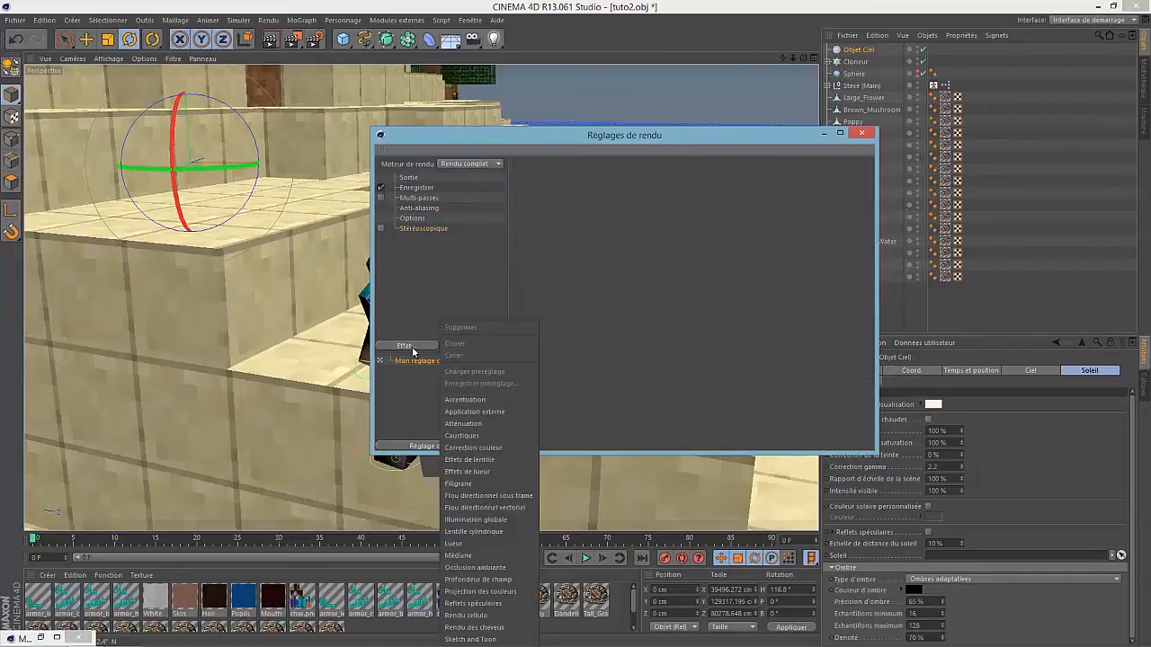
pyautogui.click(486, 573)
pyautogui.click(446, 273)
pyautogui.click(434, 239)
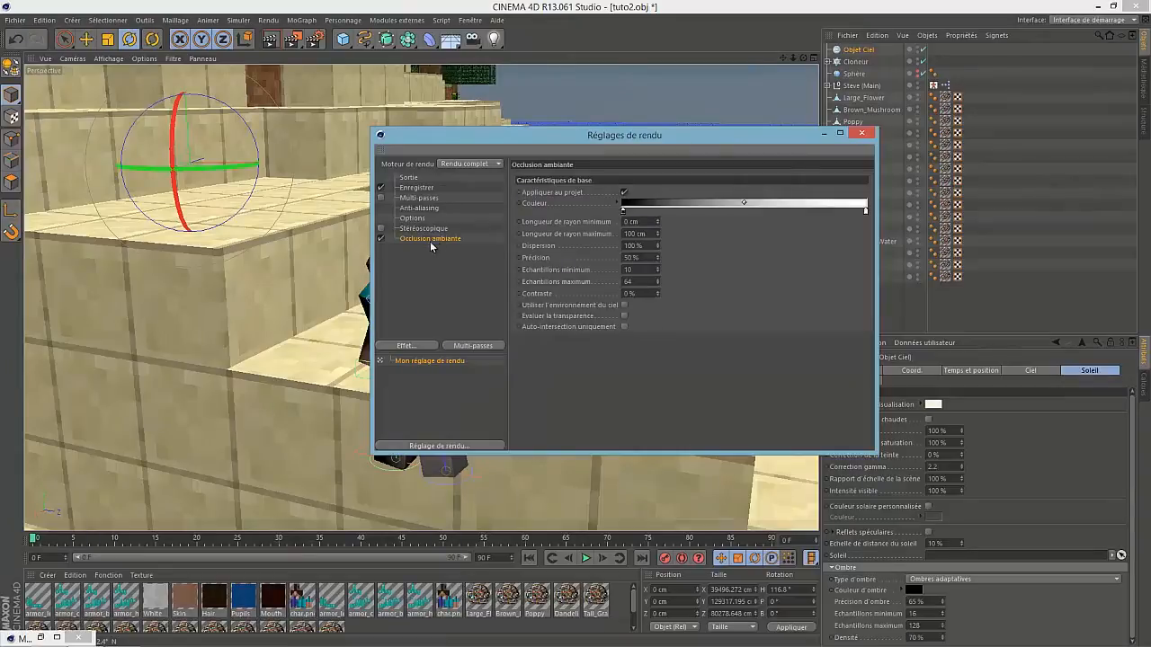
# Add the Illumination globale effect to the render settings and move the dialog aside.
pyautogui.click(412, 346)
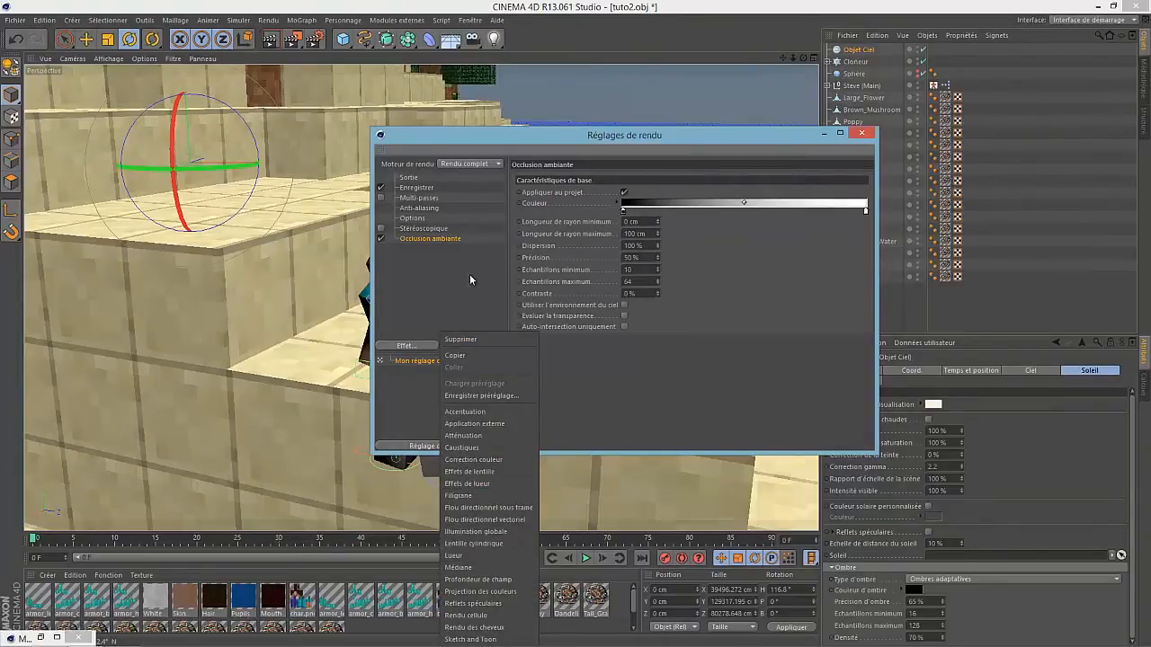
pyautogui.click(442, 268)
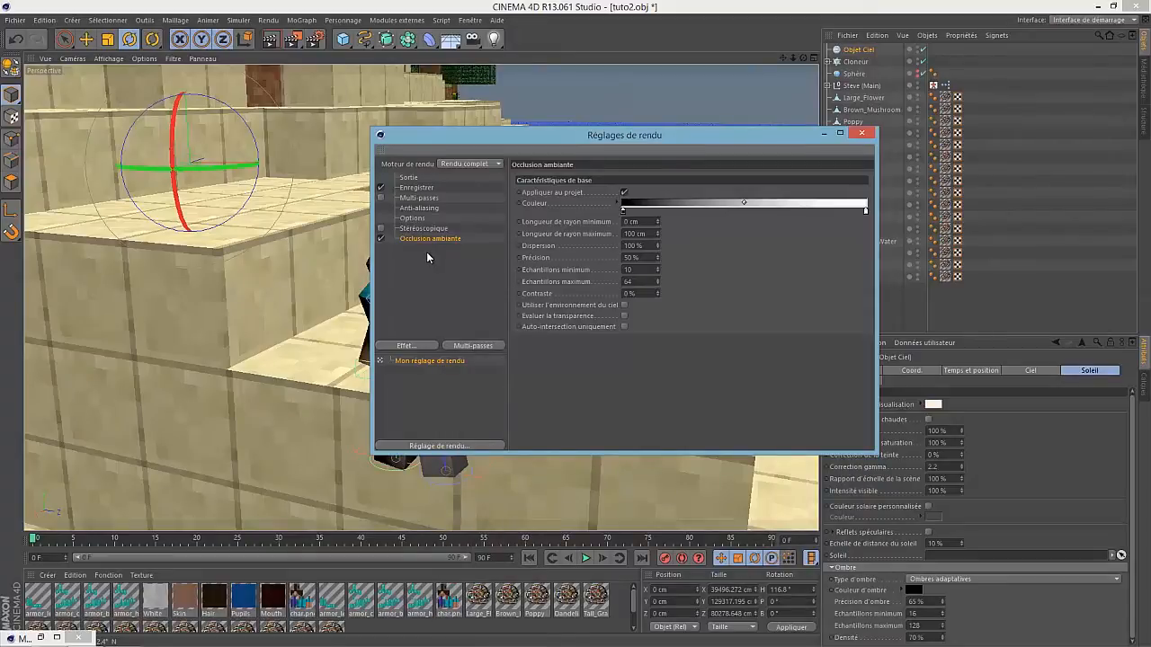
pyautogui.click(406, 346)
pyautogui.click(500, 532)
pyautogui.moveTo(493, 135); pyautogui.dragTo(253, 162)
pyautogui.click(201, 289)
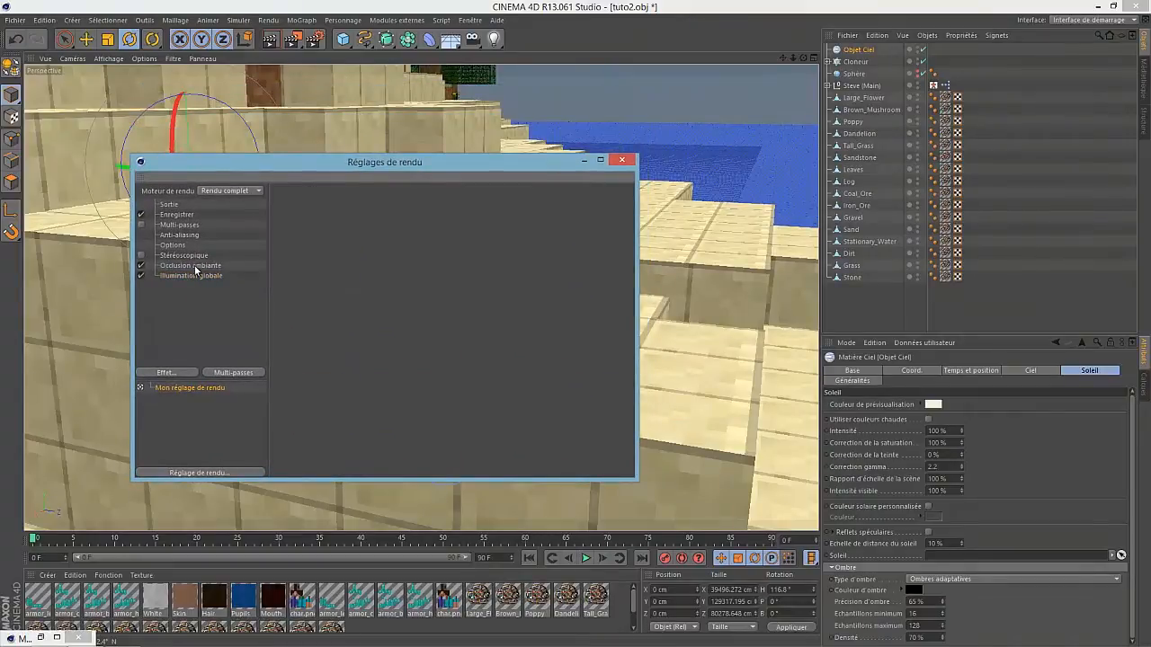
# Add the Profondeur de champ effect to the render settings and close the dialog.
pyautogui.click(169, 372)
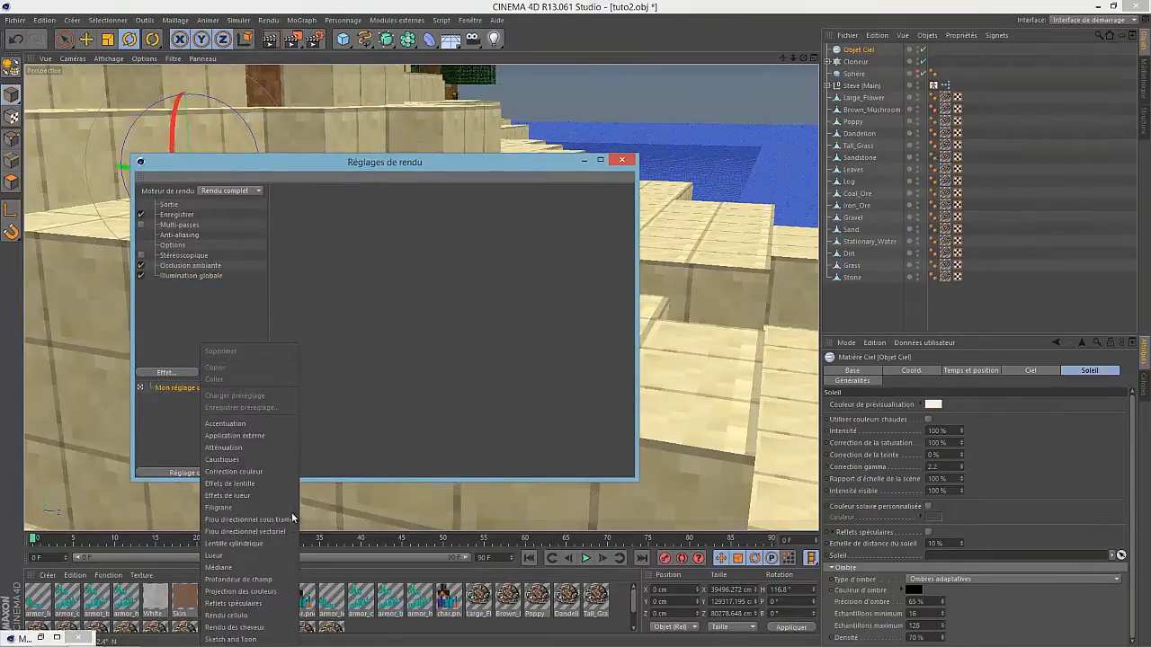
pyautogui.click(268, 581)
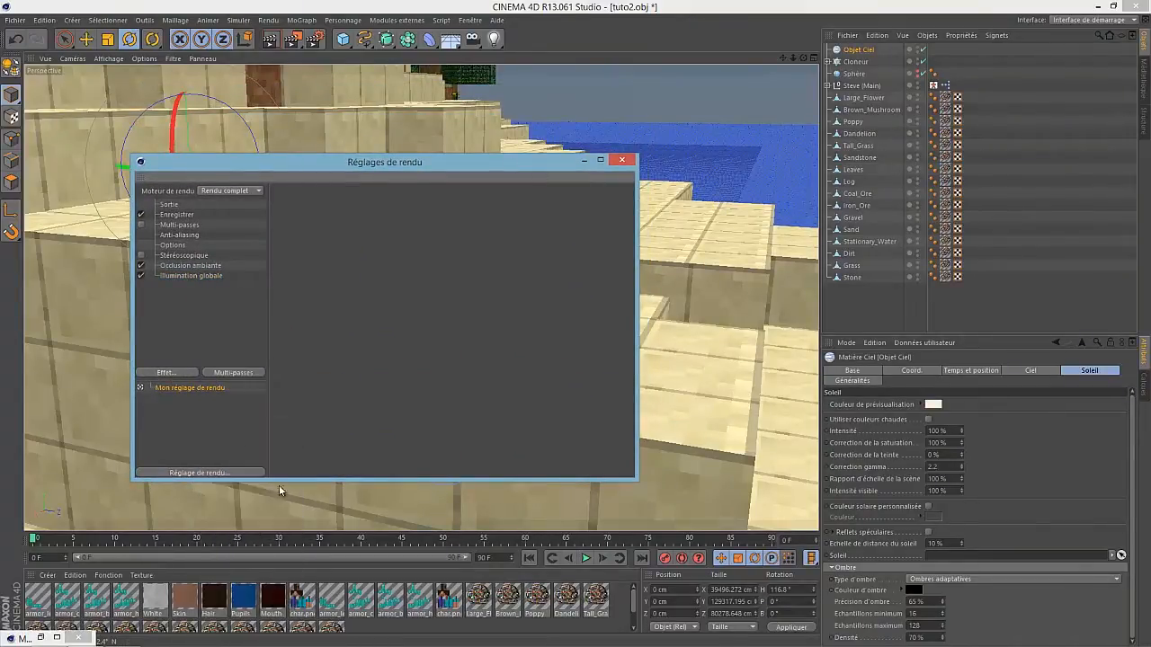
pyautogui.click(205, 315)
pyautogui.click(623, 160)
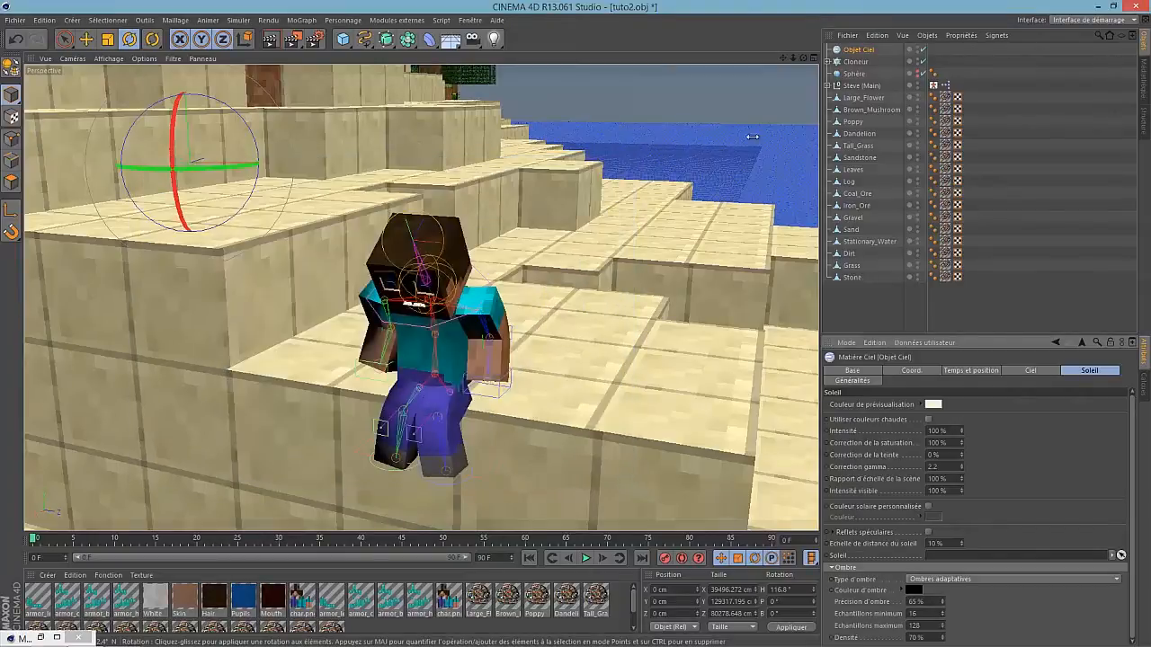
# Frame Steve from the front, add a standard camera there, and enable its Mise au point (Arrière) option.
pyautogui.moveTo(803, 59); pyautogui.dragTo(574, 323)
pyautogui.moveTo(796, 61); pyautogui.dragTo(578, 327)
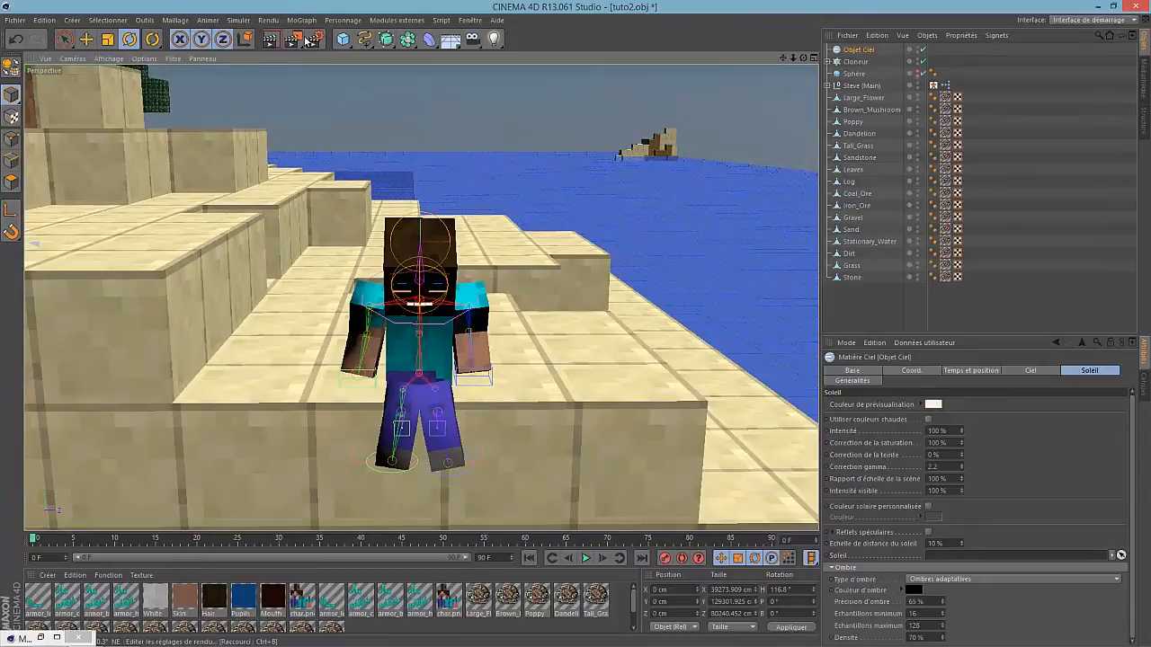
pyautogui.click(493, 38)
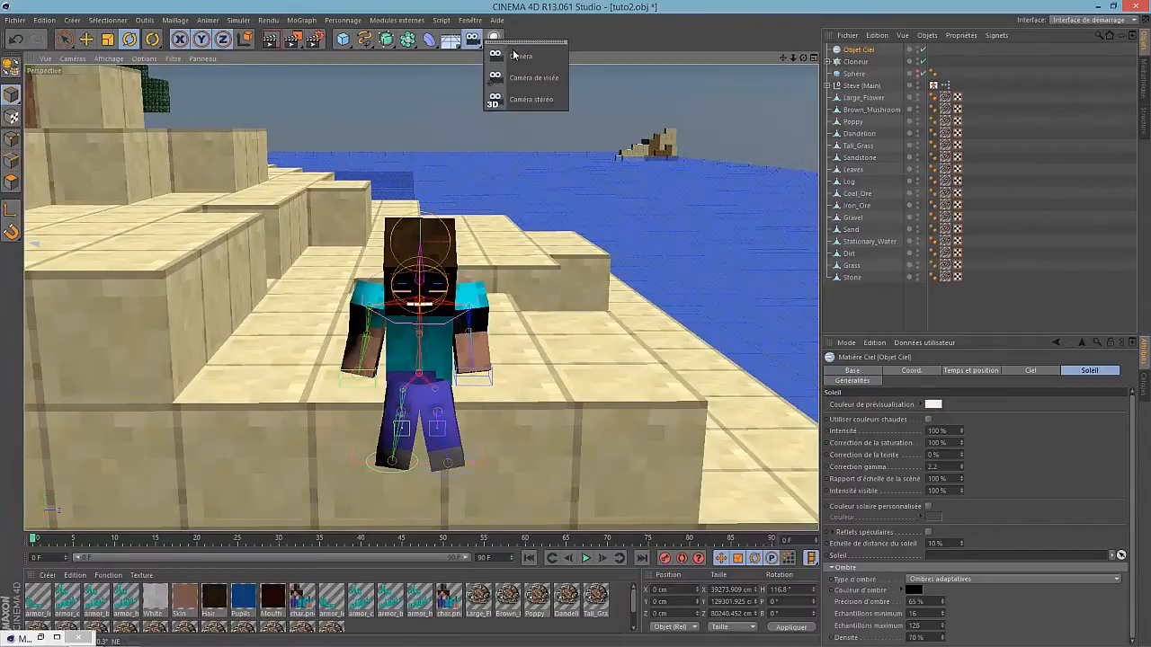
pyautogui.click(518, 56)
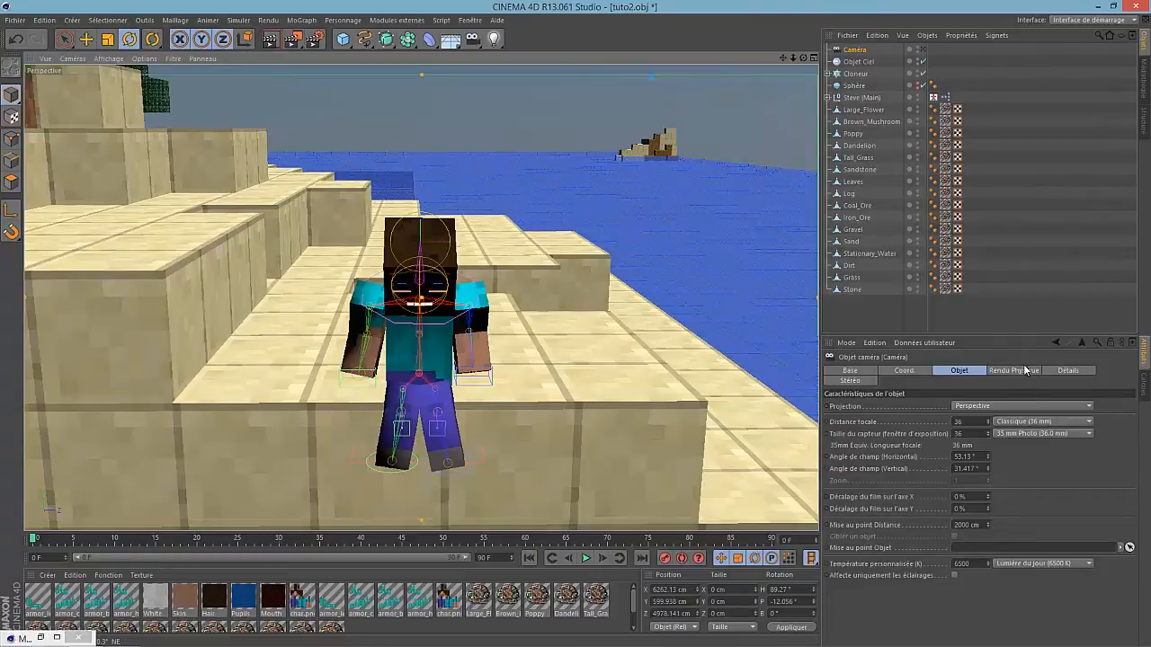
pyautogui.click(1059, 371)
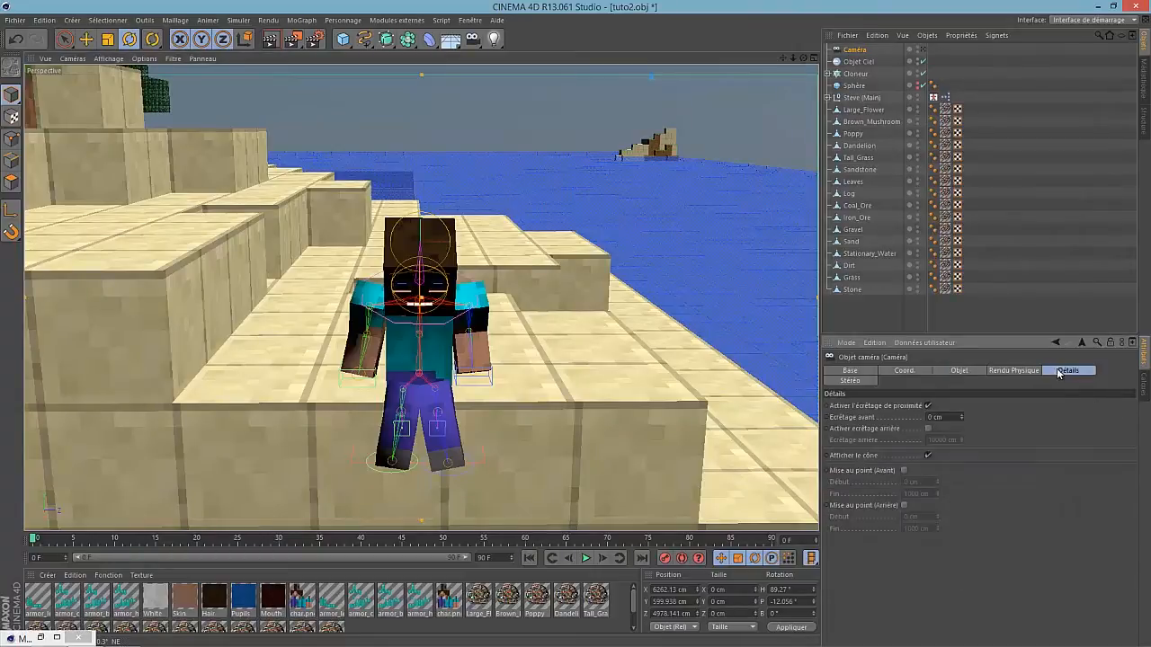
pyautogui.click(904, 506)
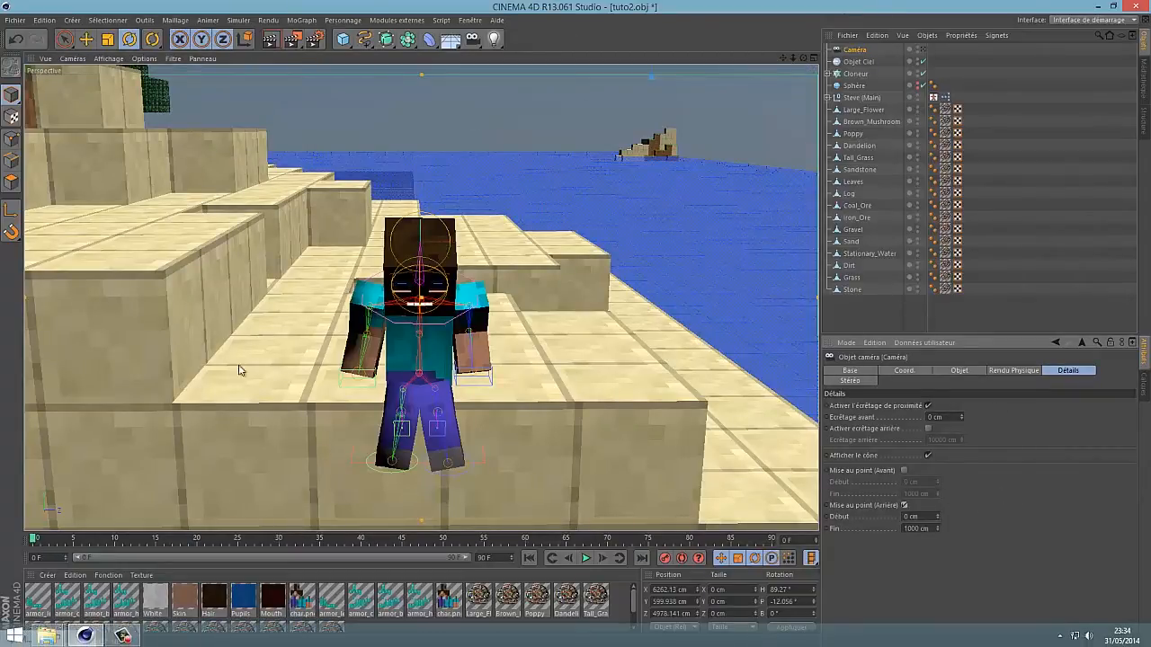
# Review the Profondeur de champ, Sortie and Enregistrer render settings, including the available image formats and colour depth.
pyautogui.click(314, 37)
pyautogui.click(203, 286)
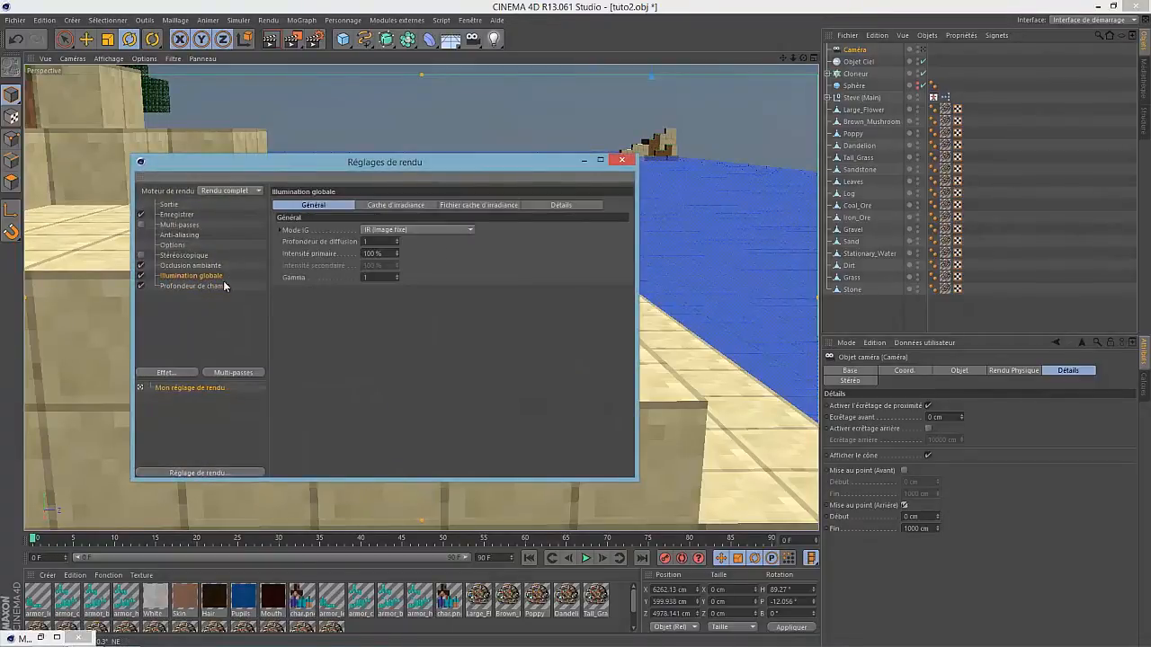
pyautogui.moveTo(440, 169); pyautogui.dragTo(560, 153)
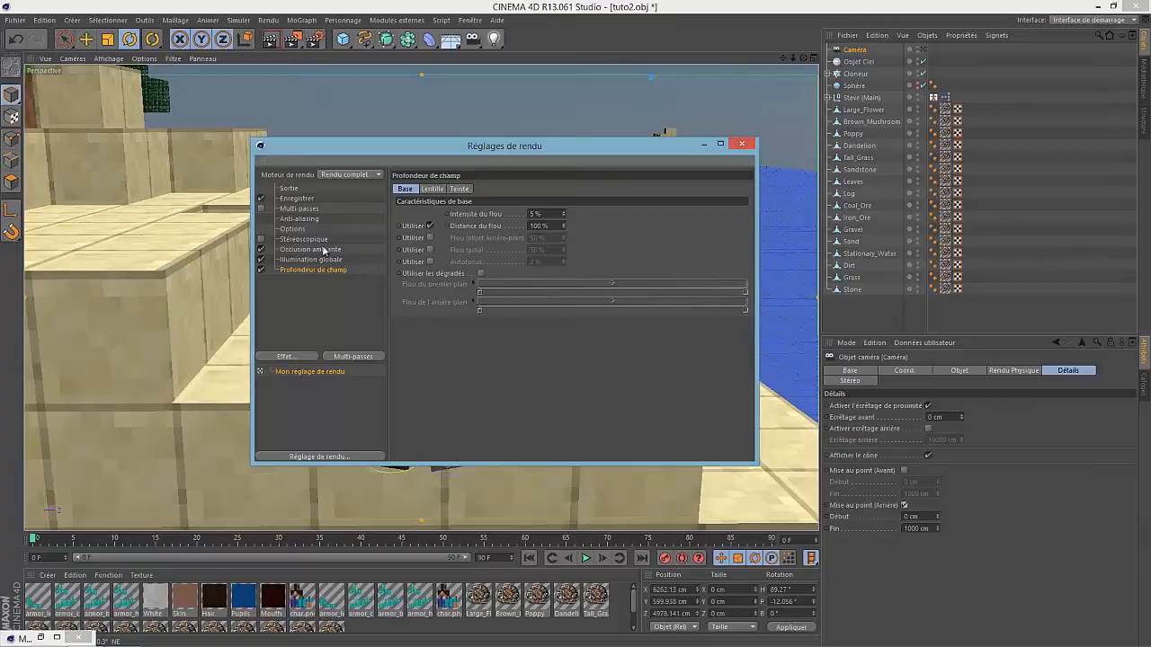
pyautogui.click(289, 188)
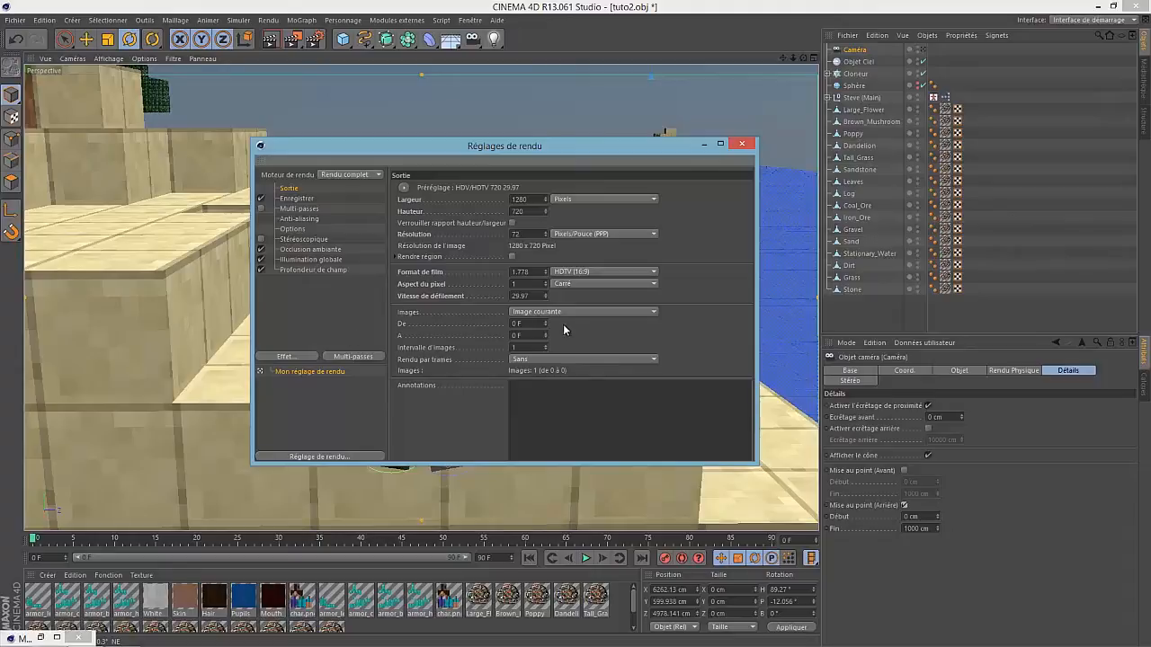
pyautogui.click(295, 198)
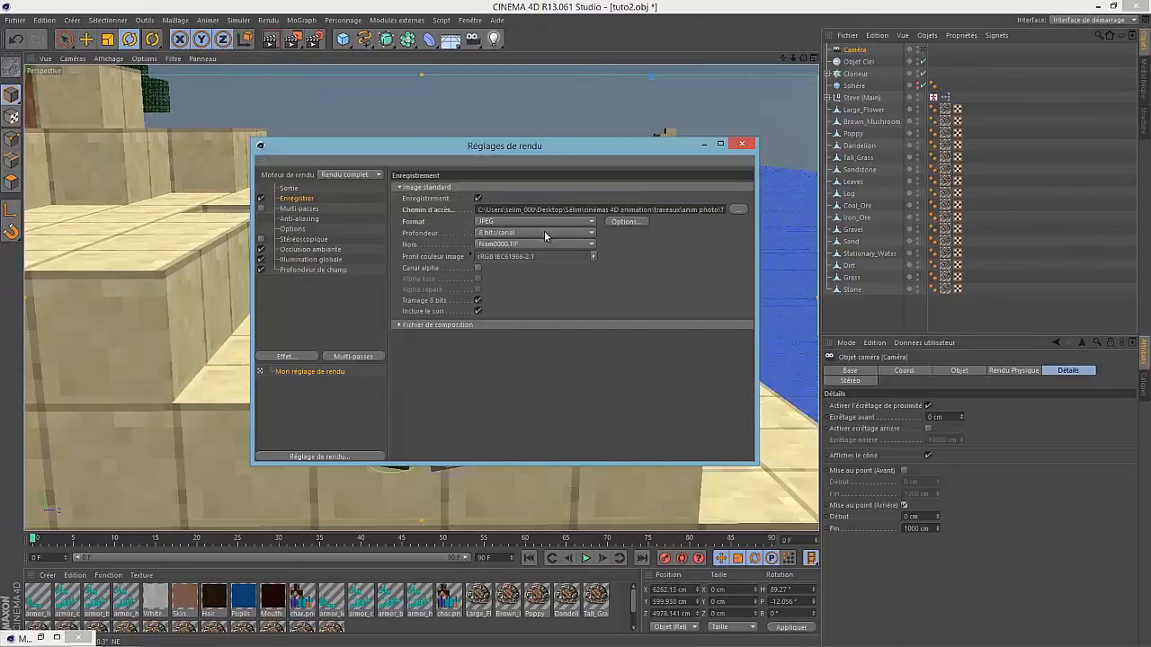
pyautogui.click(569, 221)
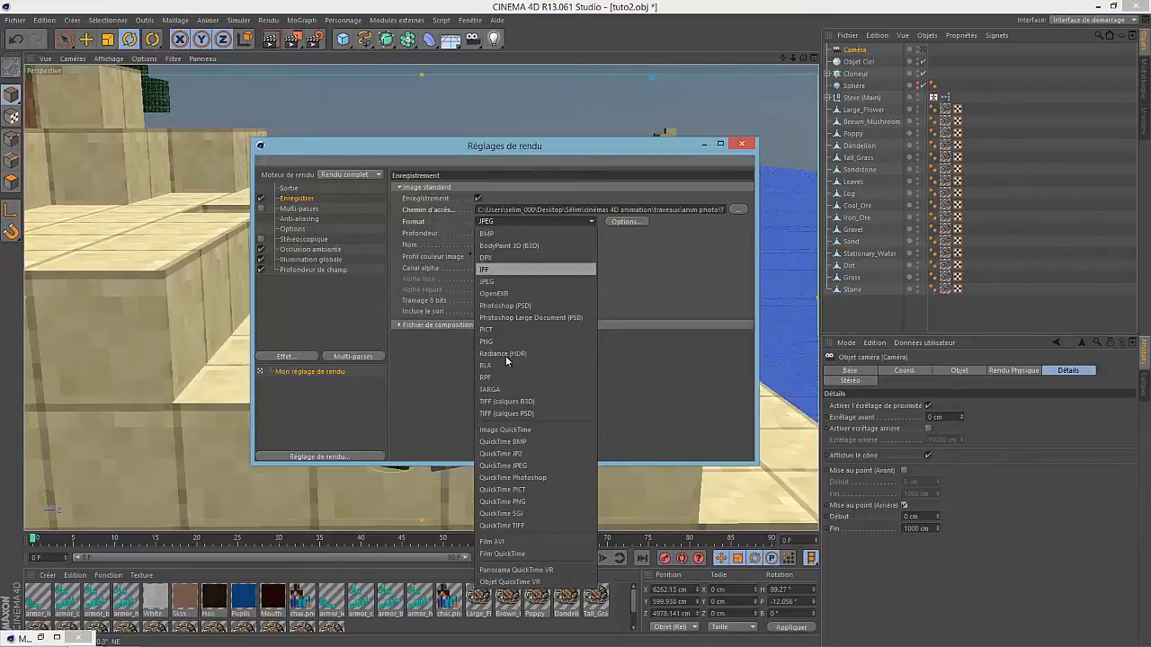
pyautogui.click(533, 224)
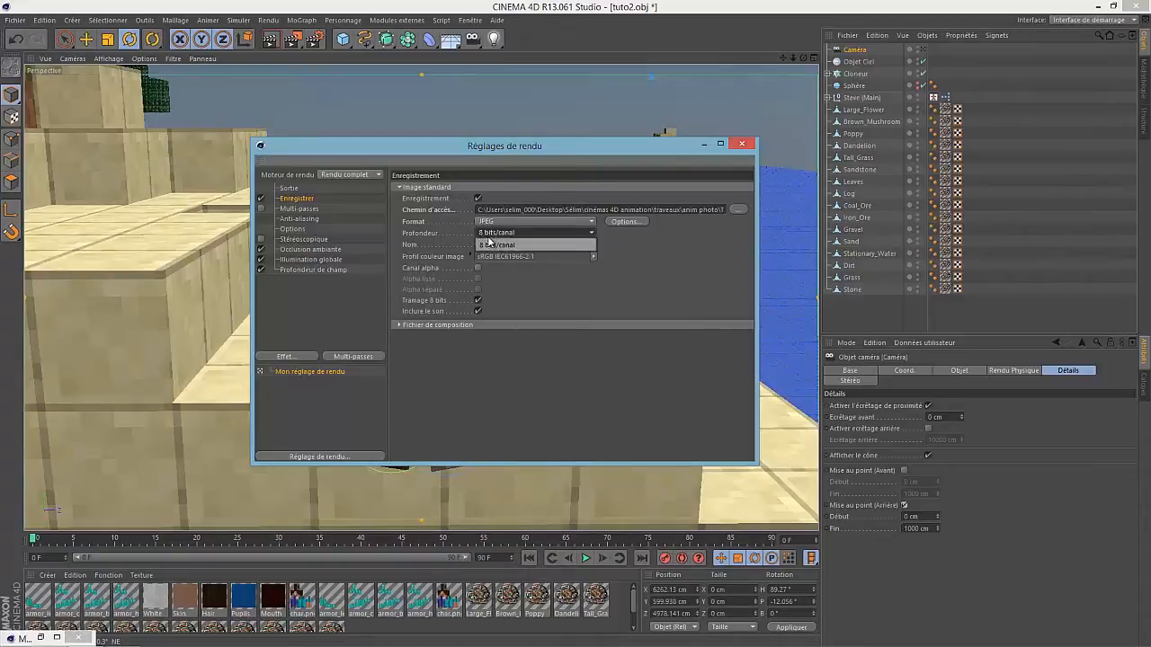
# Check the multi-pass, anti-aliasing, ambient occlusion and depth-of-field settings, and close the render settings.
pyautogui.click(304, 208)
pyautogui.click(308, 221)
pyautogui.click(308, 251)
pyautogui.click(312, 271)
pyautogui.click(327, 295)
pyautogui.click(310, 271)
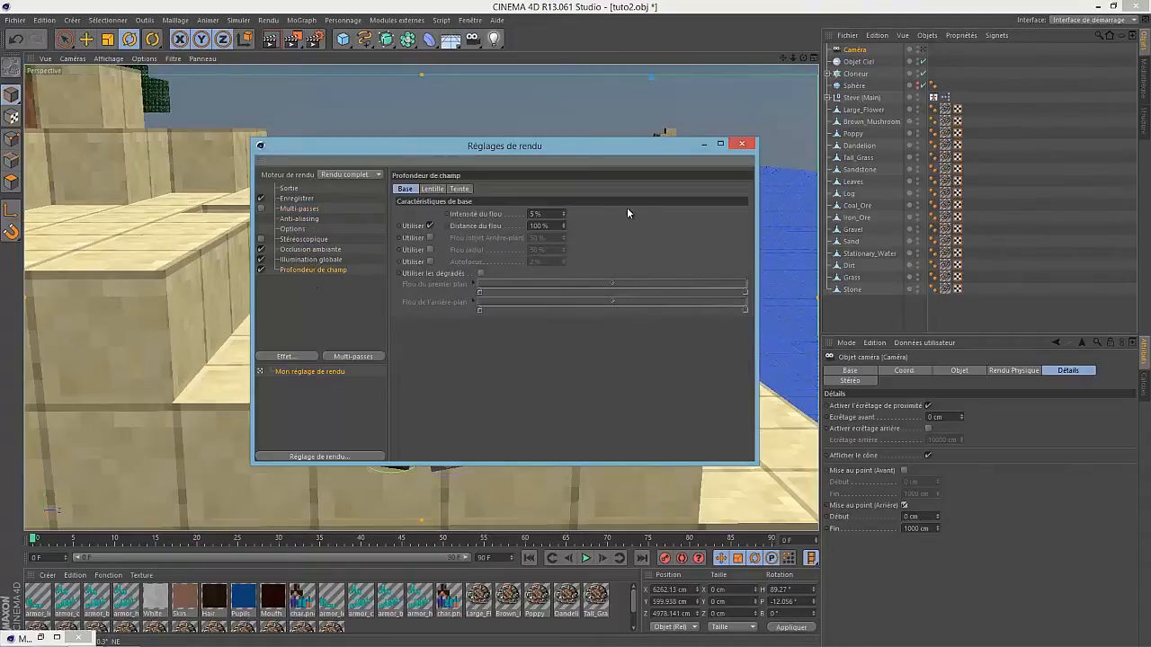
pyautogui.click(361, 297)
pyautogui.click(741, 144)
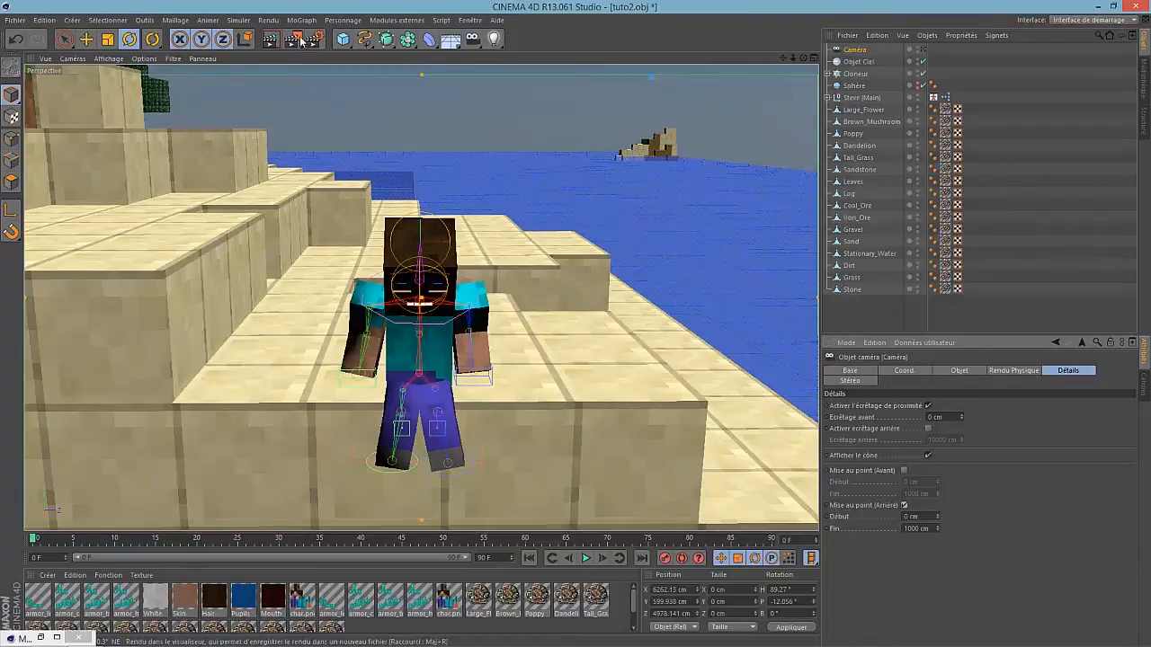
# Render the current frame of Steve in the Visualiseur, inspect the finished image, and close the viewer.
pyautogui.click(297, 42)
pyautogui.moveTo(378, 15); pyautogui.dragTo(532, 68)
pyautogui.scroll(-3, 498, 188)
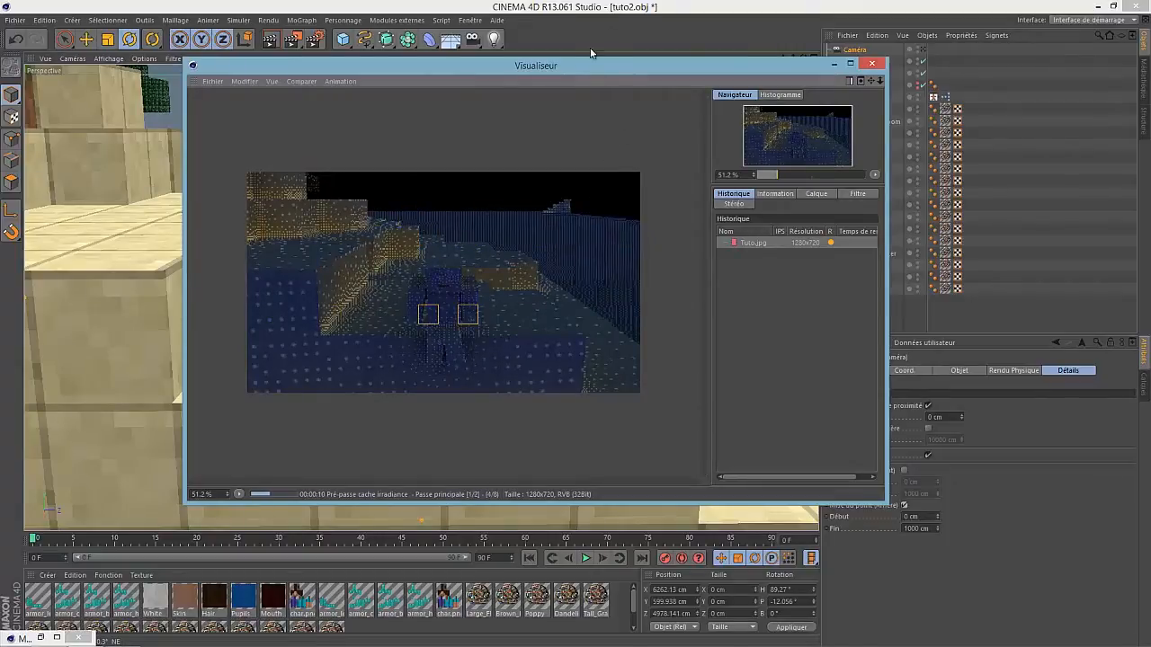
pyautogui.moveTo(571, 70)
pyautogui.mouseDown()
pyautogui.moveTo(618, 71)
pyautogui.moveTo(563, 69)
pyautogui.mouseUp()
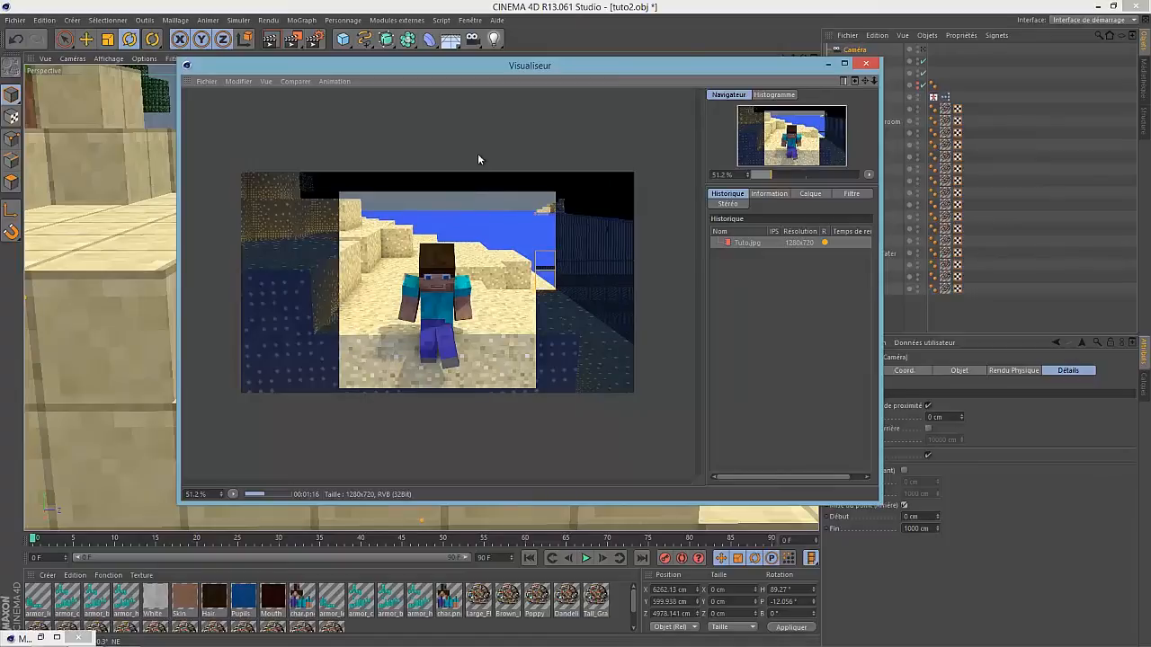
pyautogui.moveTo(516, 64); pyautogui.dragTo(431, 58)
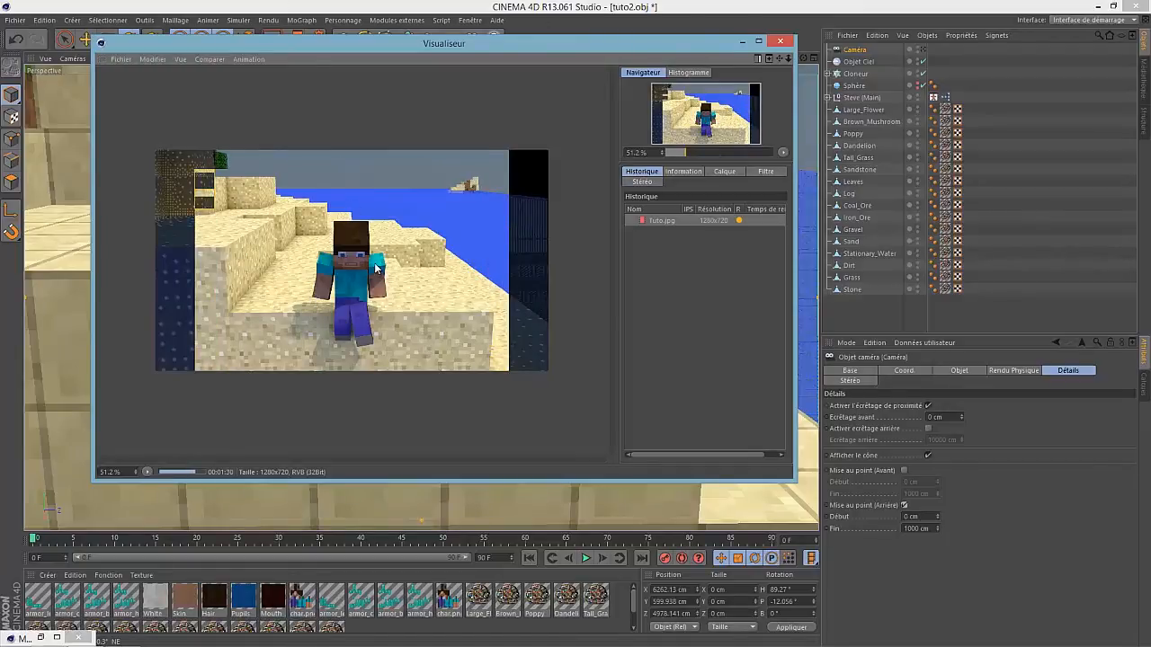
pyautogui.moveTo(533, 45)
pyautogui.mouseDown()
pyautogui.moveTo(399, 204)
pyautogui.moveTo(532, 46)
pyautogui.moveTo(521, 44)
pyautogui.mouseUp()
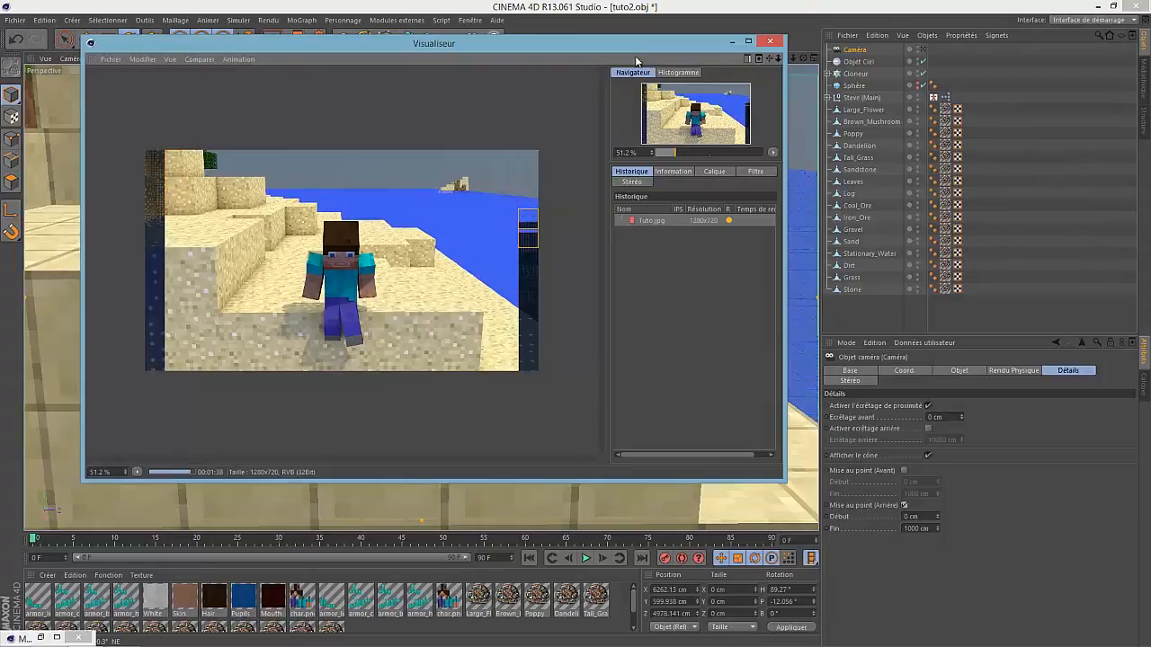
pyautogui.moveTo(633, 43); pyautogui.dragTo(569, 89)
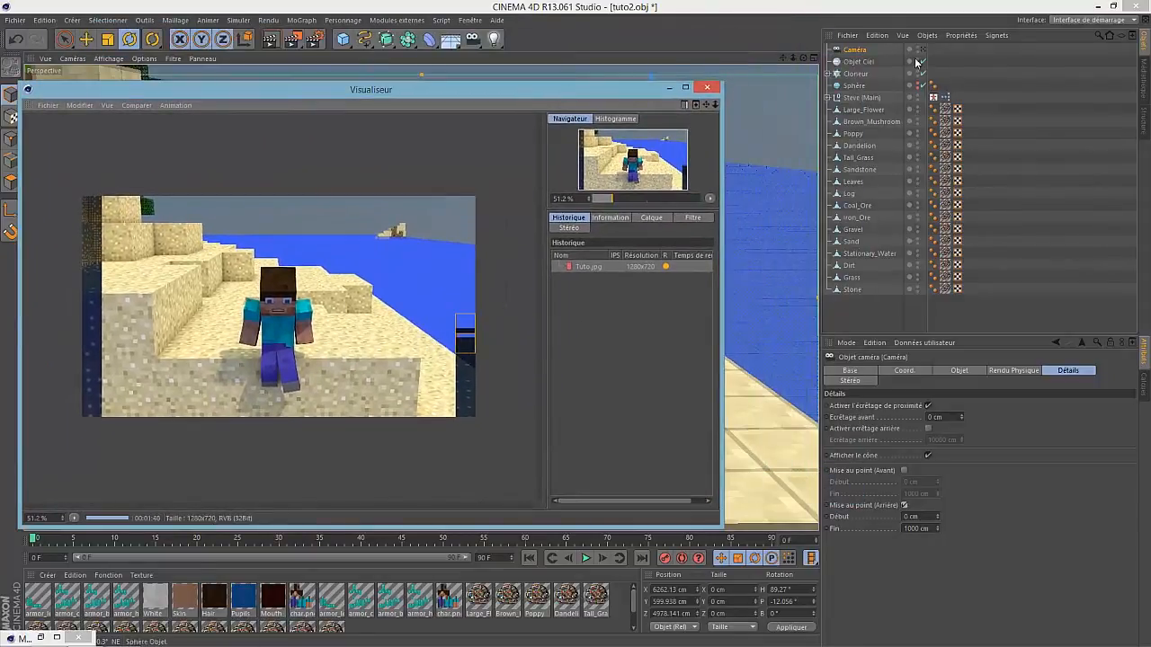
pyautogui.moveTo(559, 94); pyautogui.dragTo(743, 108)
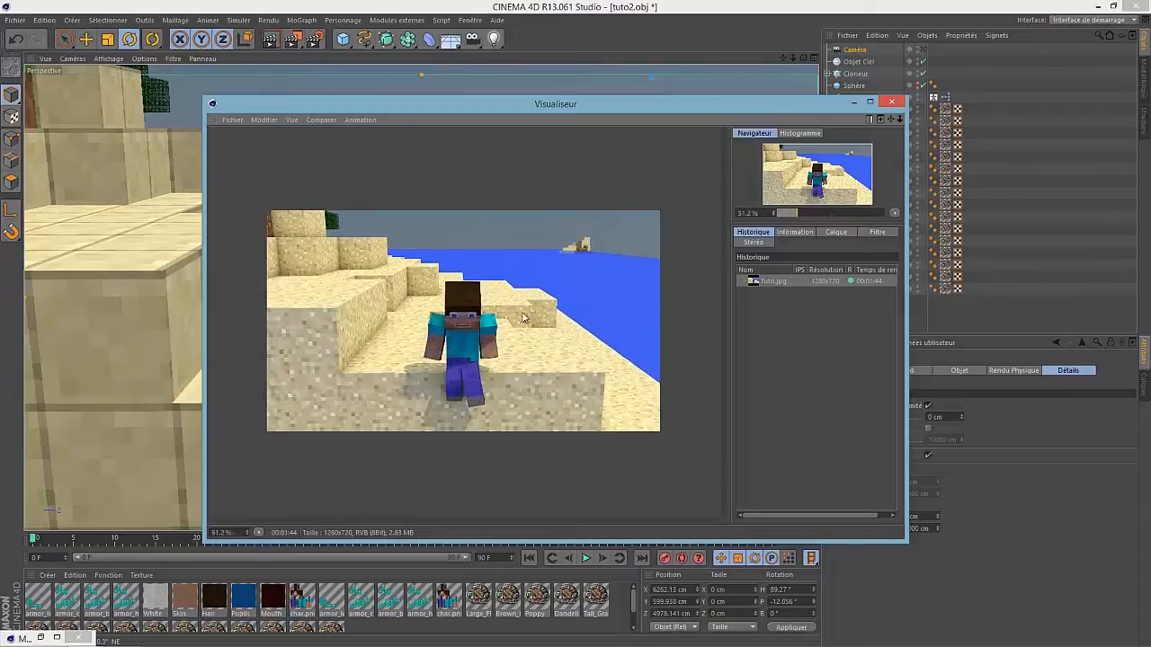
pyautogui.moveTo(467, 106); pyautogui.dragTo(390, 70)
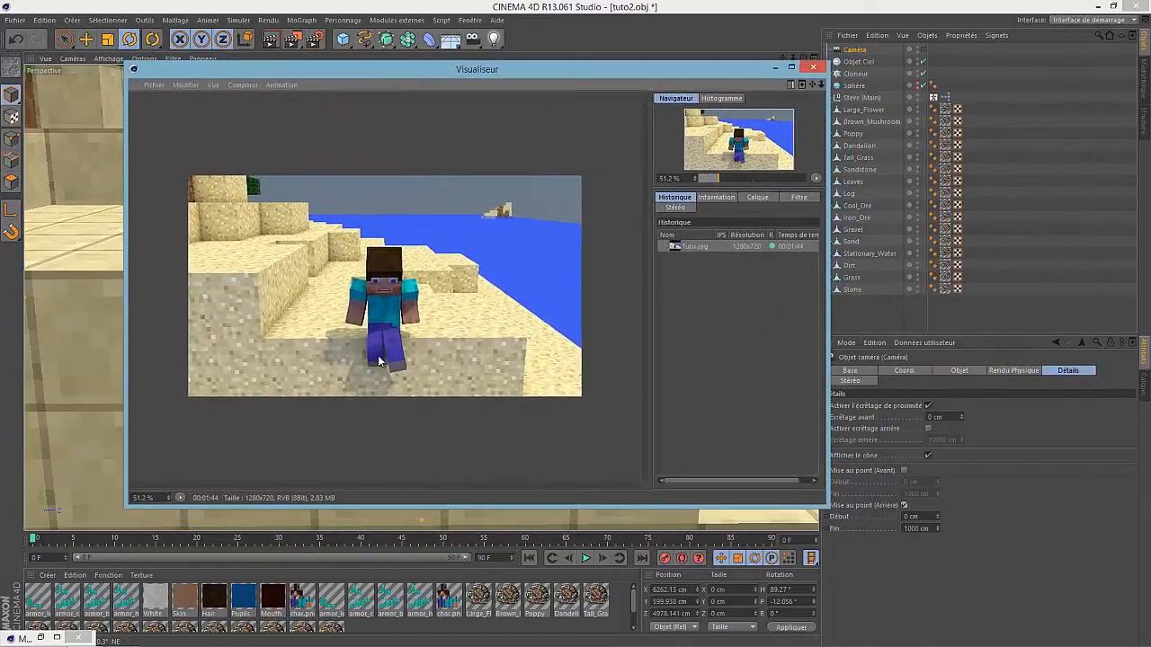
pyautogui.scroll(1, 378, 361)
pyautogui.click(816, 69)
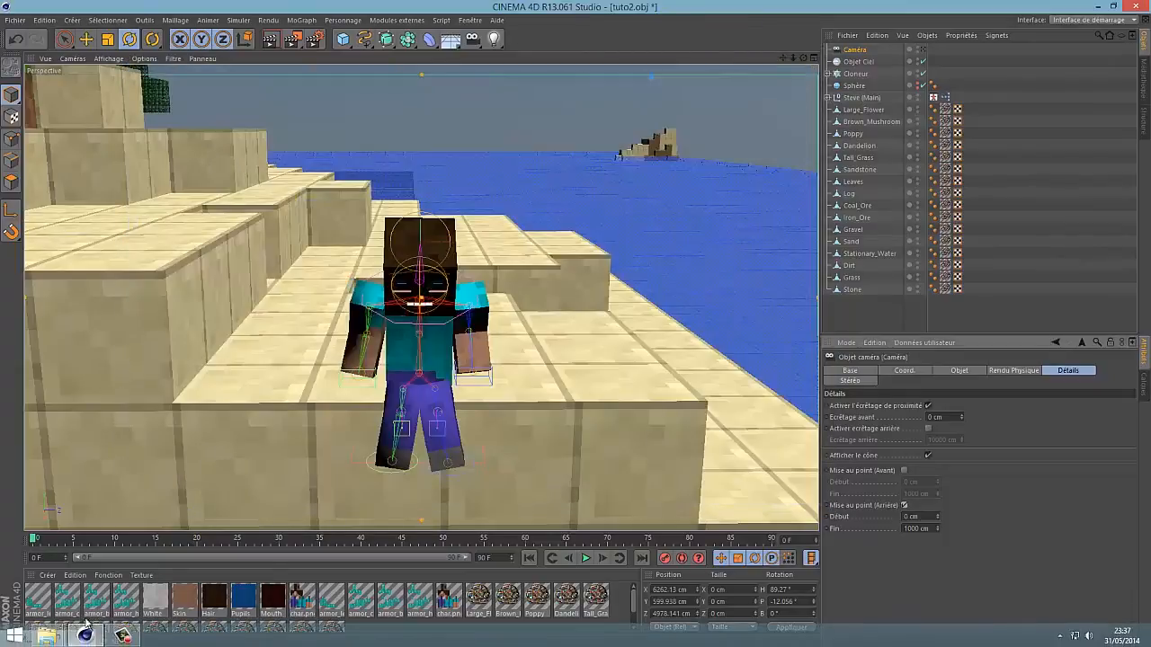
# Switch to File Explorer and look for the rendered image in the Animation c4d rendu folder.
pyautogui.moveTo(46, 635)
pyautogui.moveTo(222, 565)
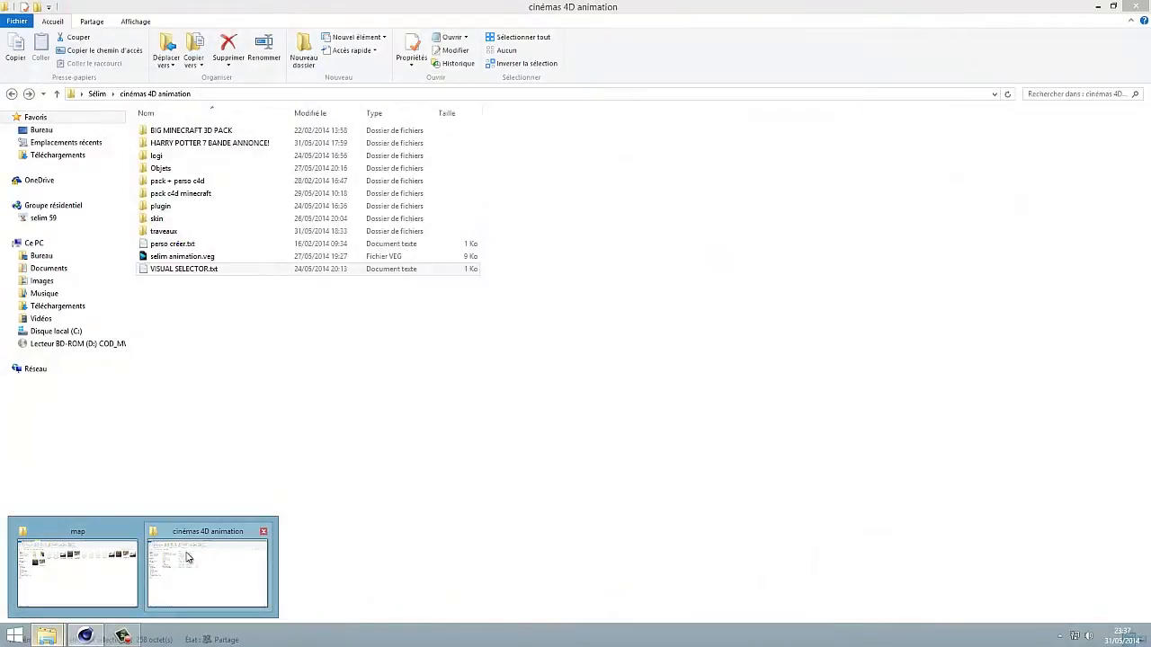
pyautogui.click(182, 550)
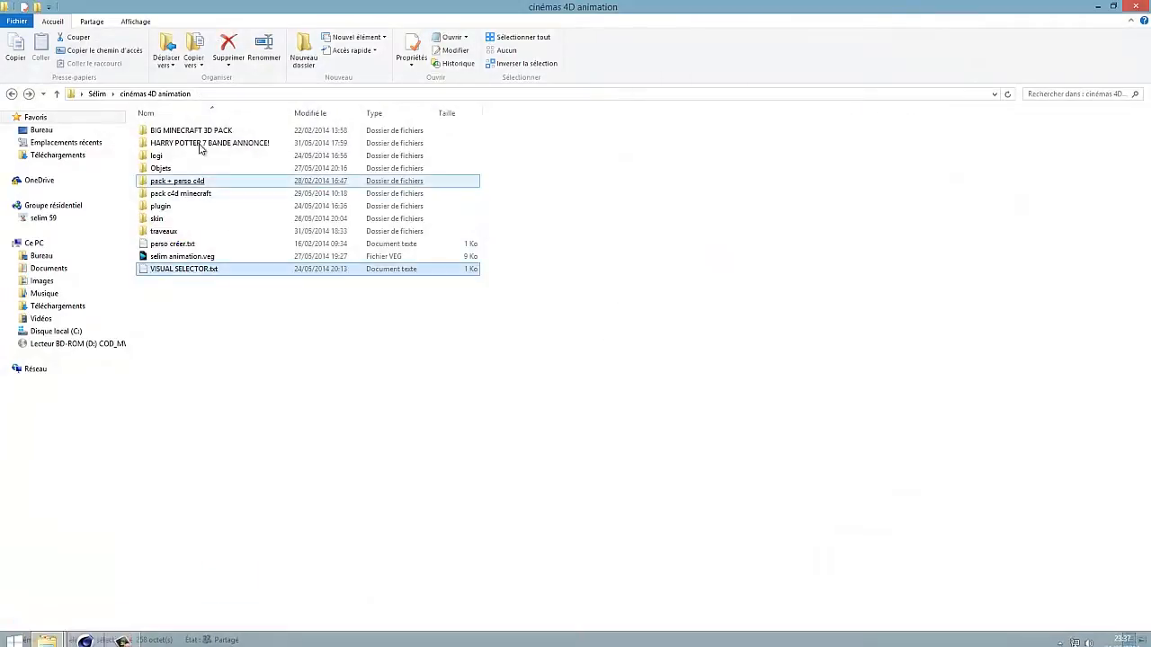
pyautogui.click(7, 95)
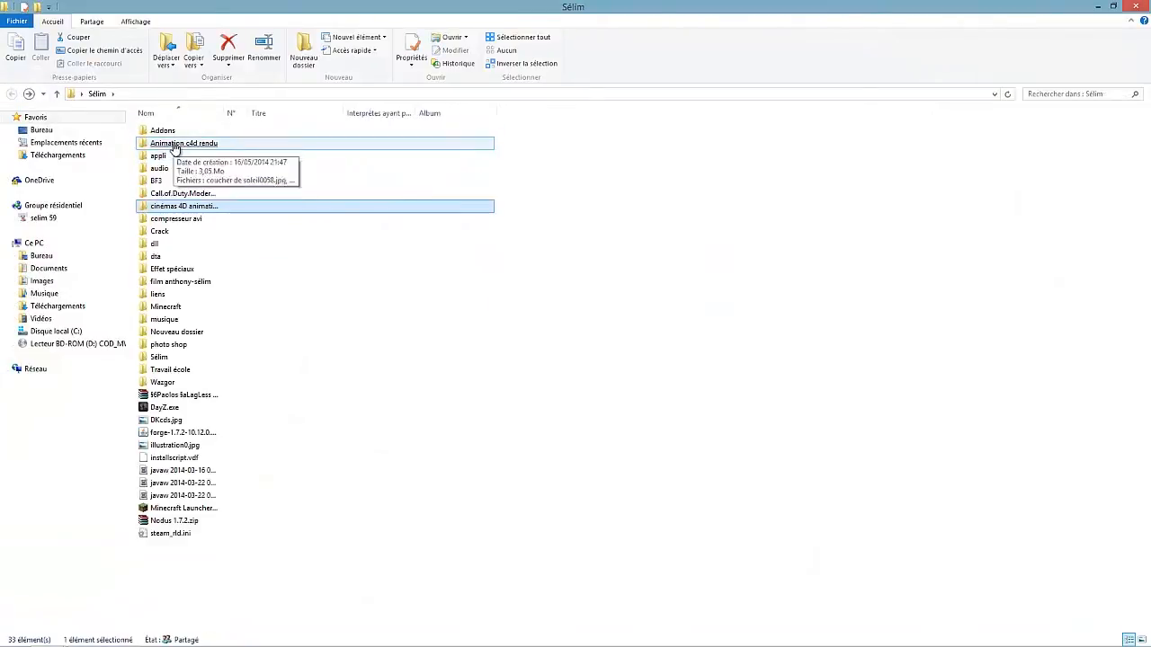
pyautogui.doubleClick(171, 143)
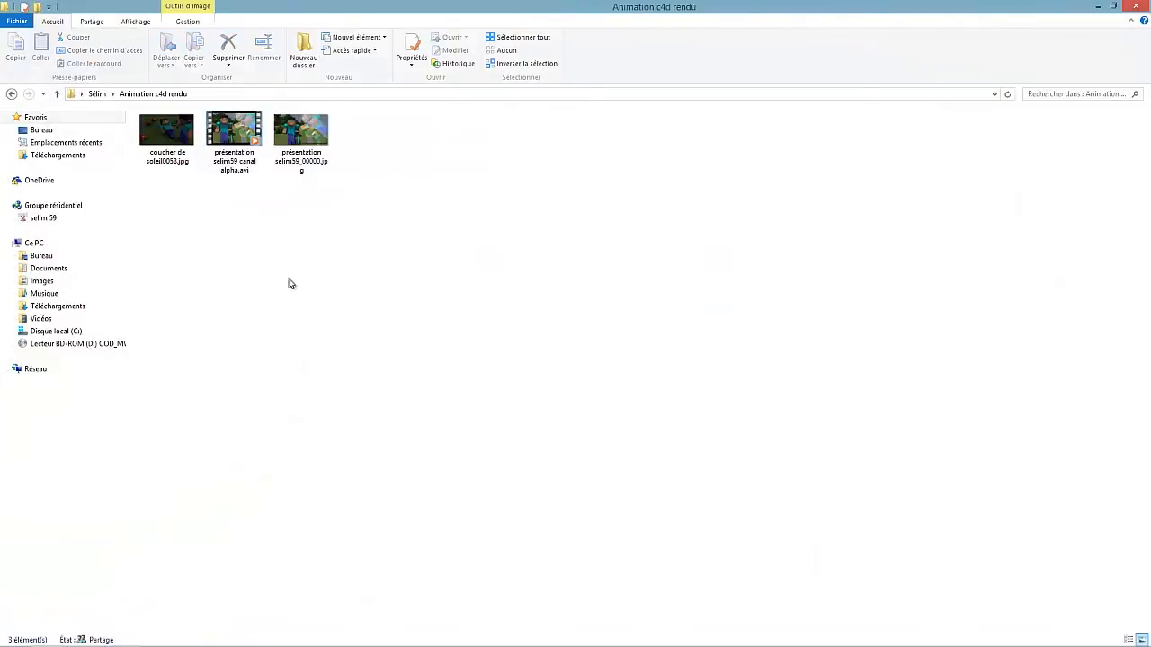
pyautogui.click(166, 135)
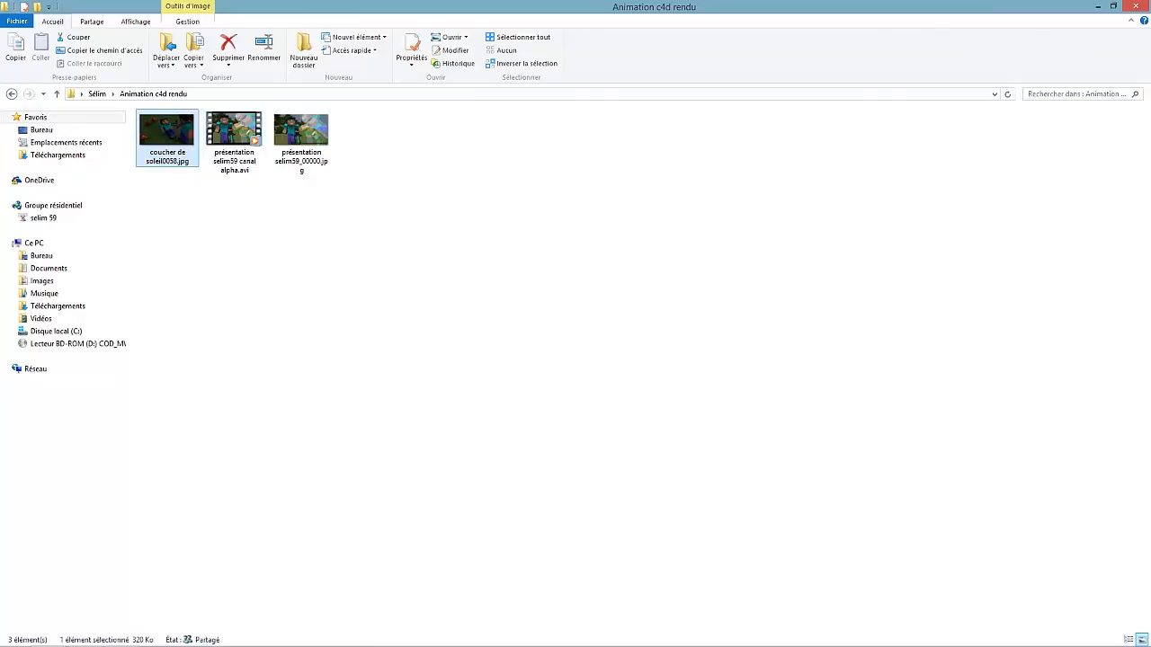
pyautogui.moveTo(94, 636)
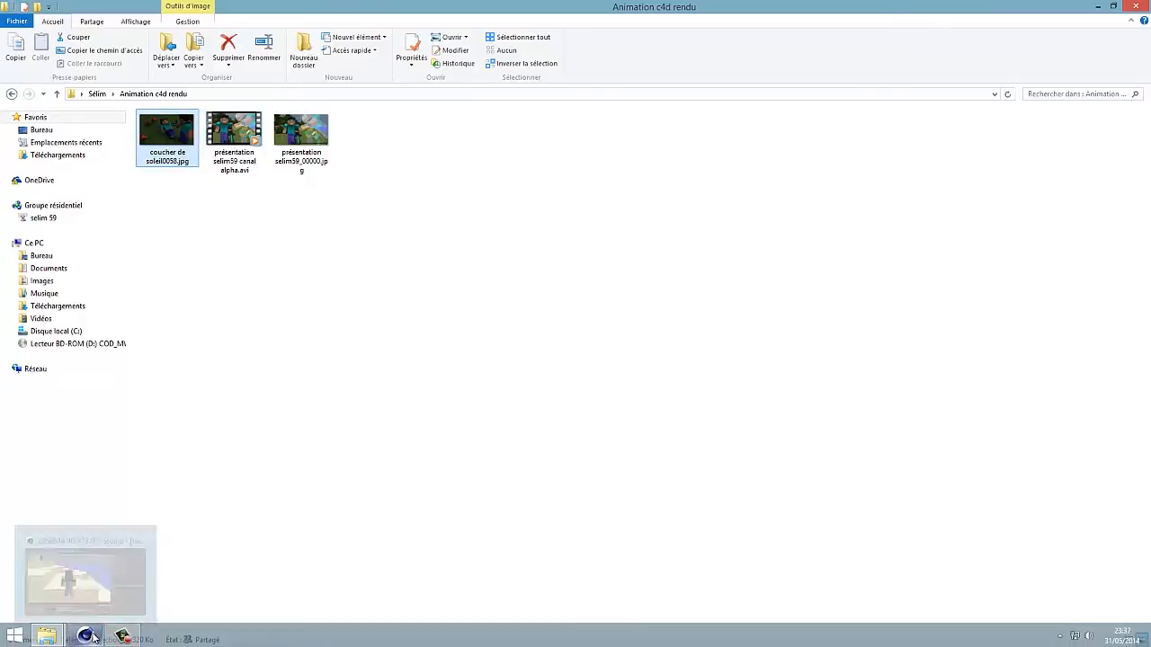
pyautogui.click(197, 243)
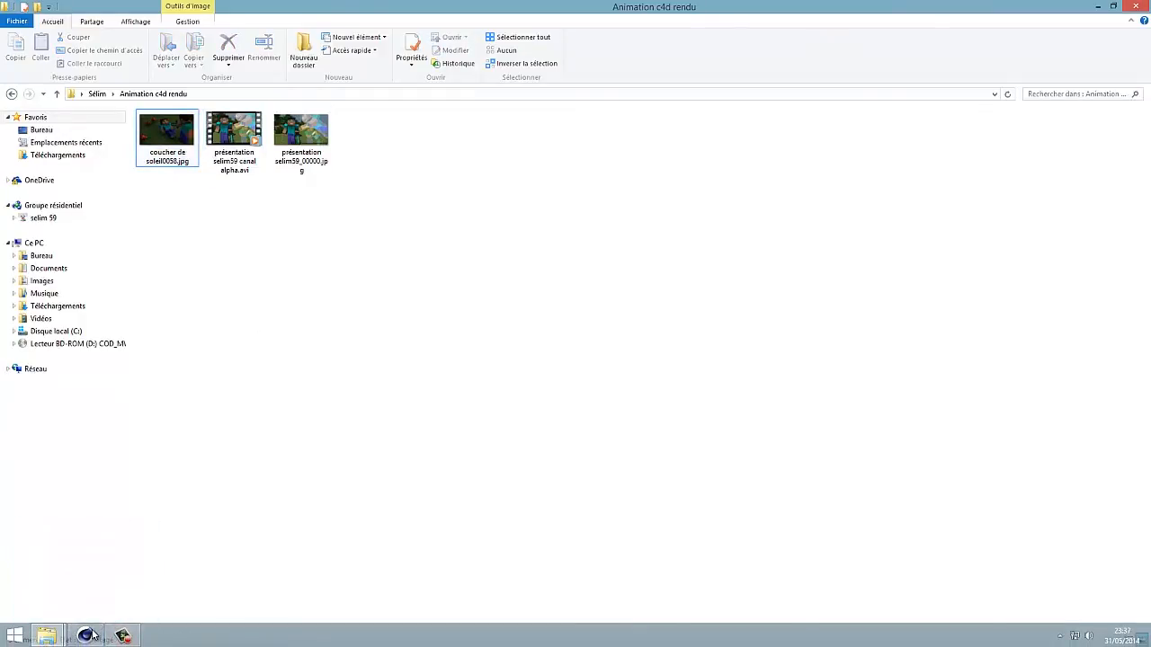
# Switch to Cinema 4D and copy the render's output folder path from the Enregistrer render settings, leaving the save location unchanged.
pyautogui.click(93, 634)
pyautogui.hotkey('ctrl', 'b')
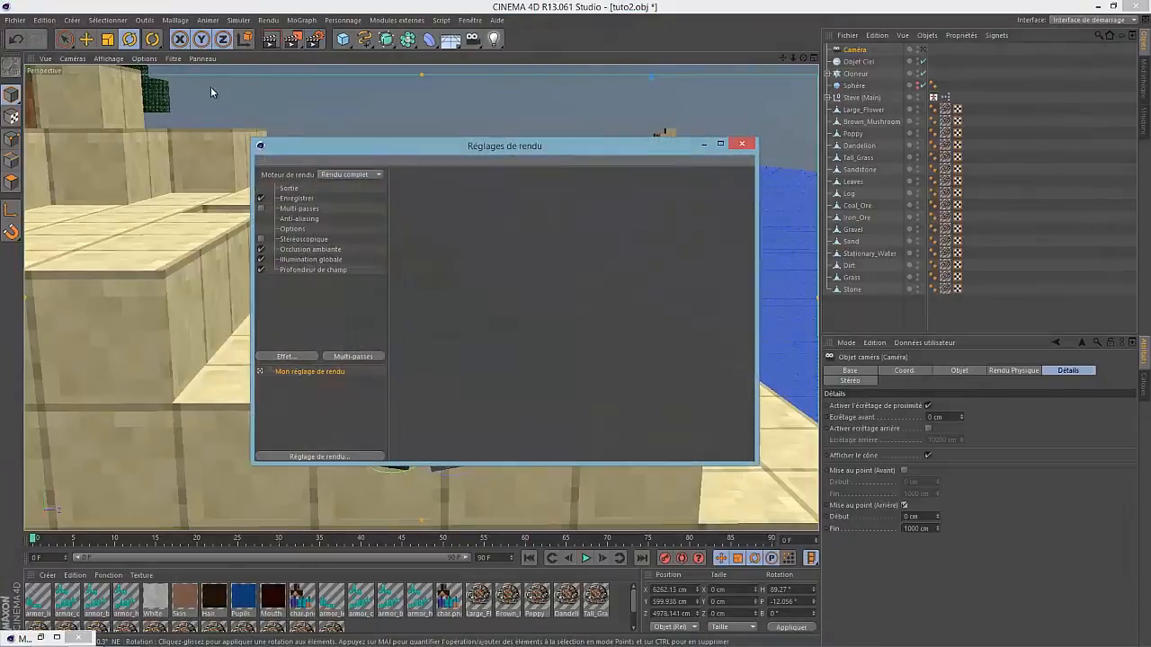
pyautogui.click(300, 198)
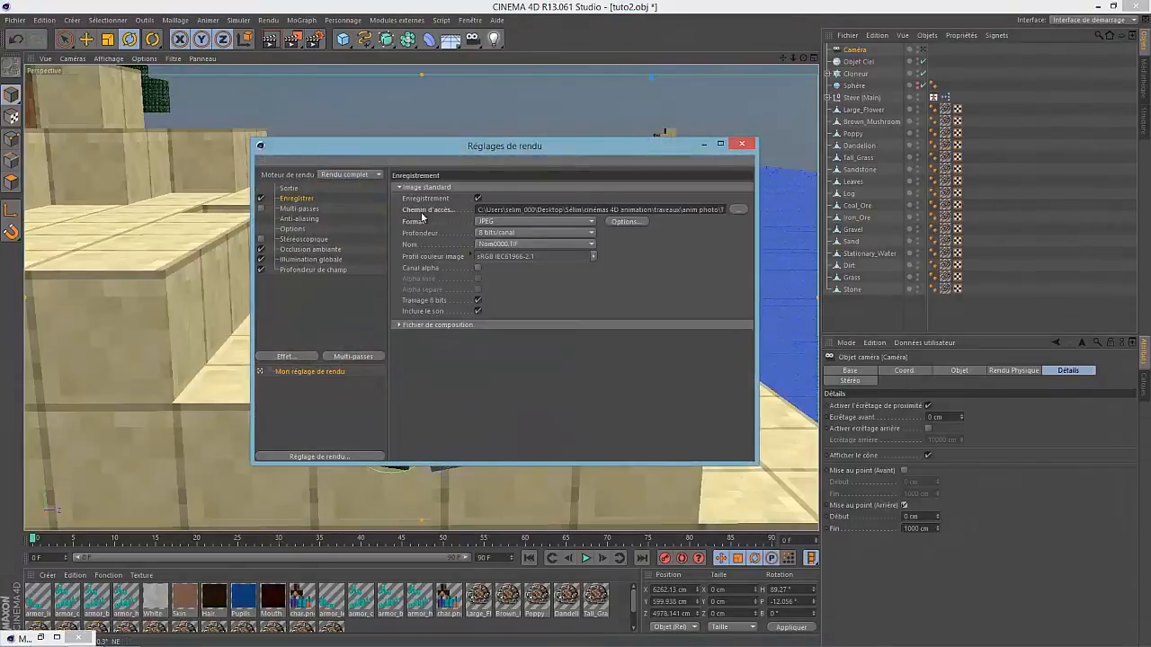
pyautogui.click(736, 211)
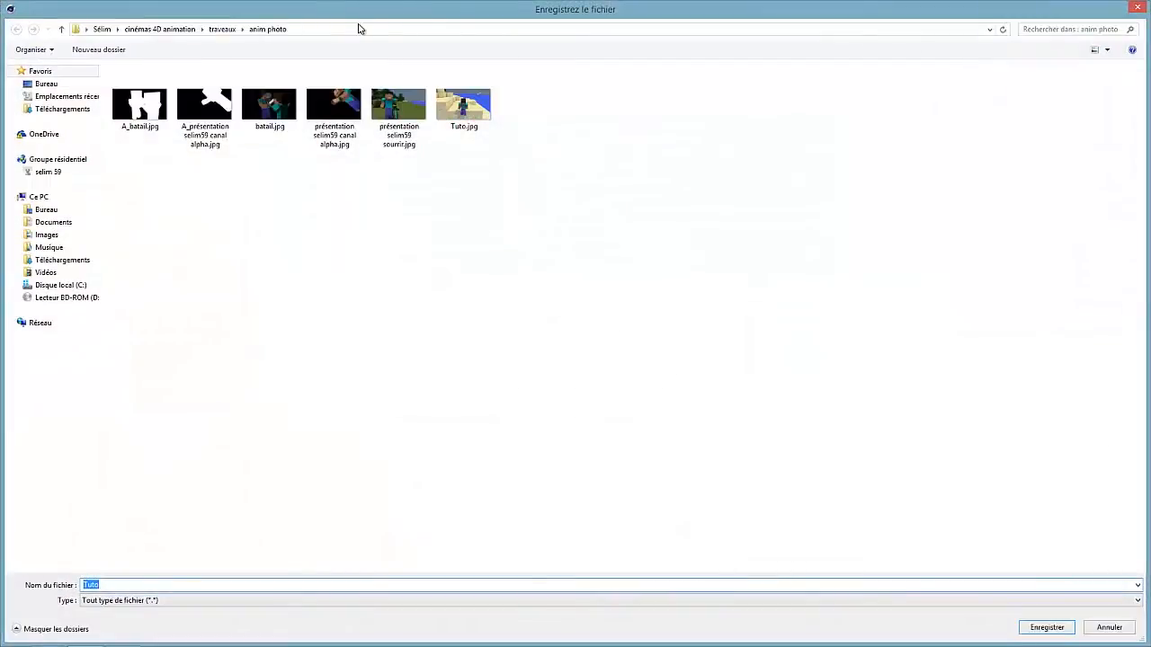
pyautogui.click(361, 28)
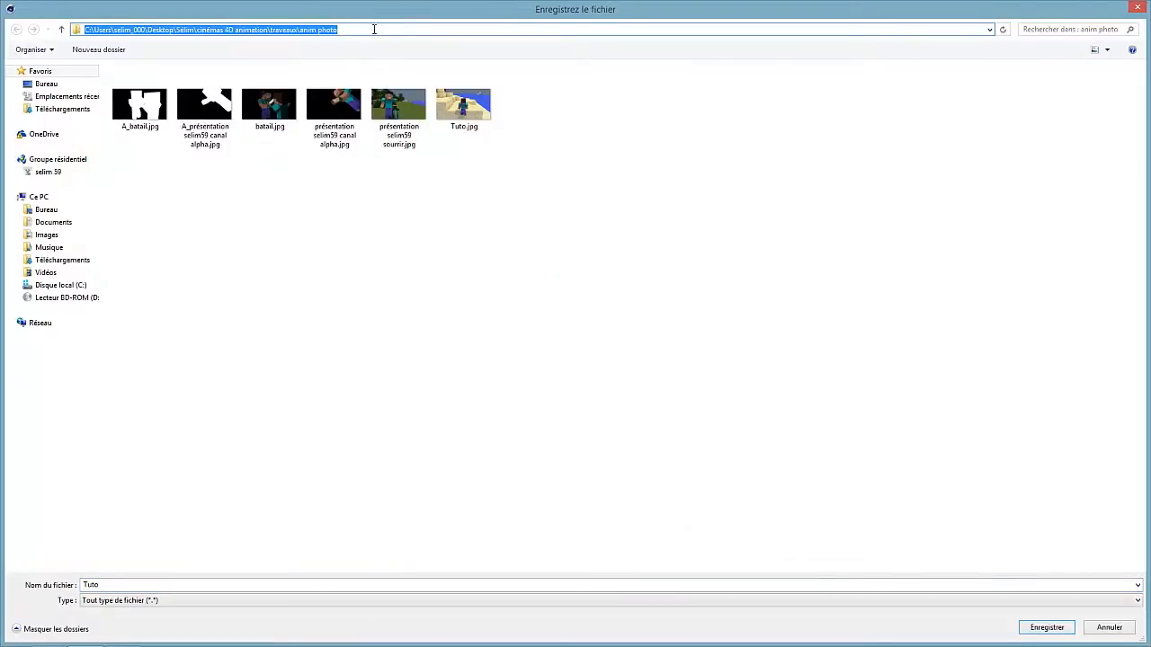
pyautogui.click(1129, 7)
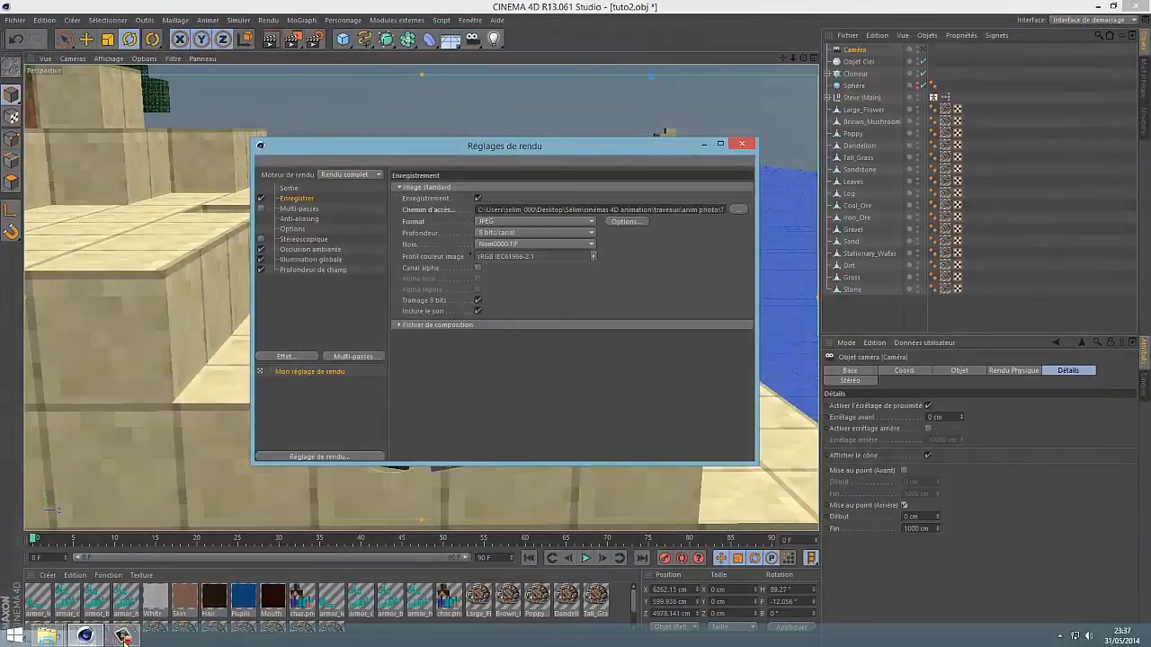
# Switch to File Explorer and go to the copied output path, the anim photo folder.
pyautogui.moveTo(47, 635)
pyautogui.click(222, 565)
pyautogui.click(235, 95)
pyautogui.write('C:\\Users\\selim_000\\Desktop\\Sélim\\cinémas 4D animation\\traveaux\\anim photo')
pyautogui.press('Return')
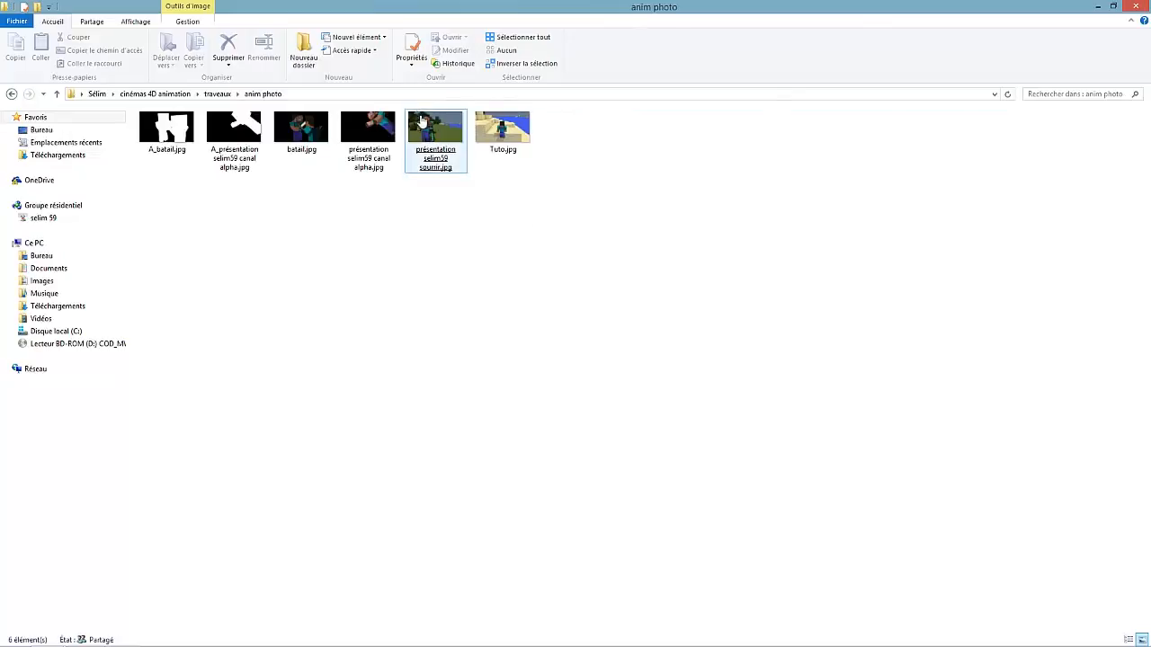
# View the smiling Steve render and Tuto.jpg in the photo viewer, and close it.
pyautogui.doubleClick(423, 149)
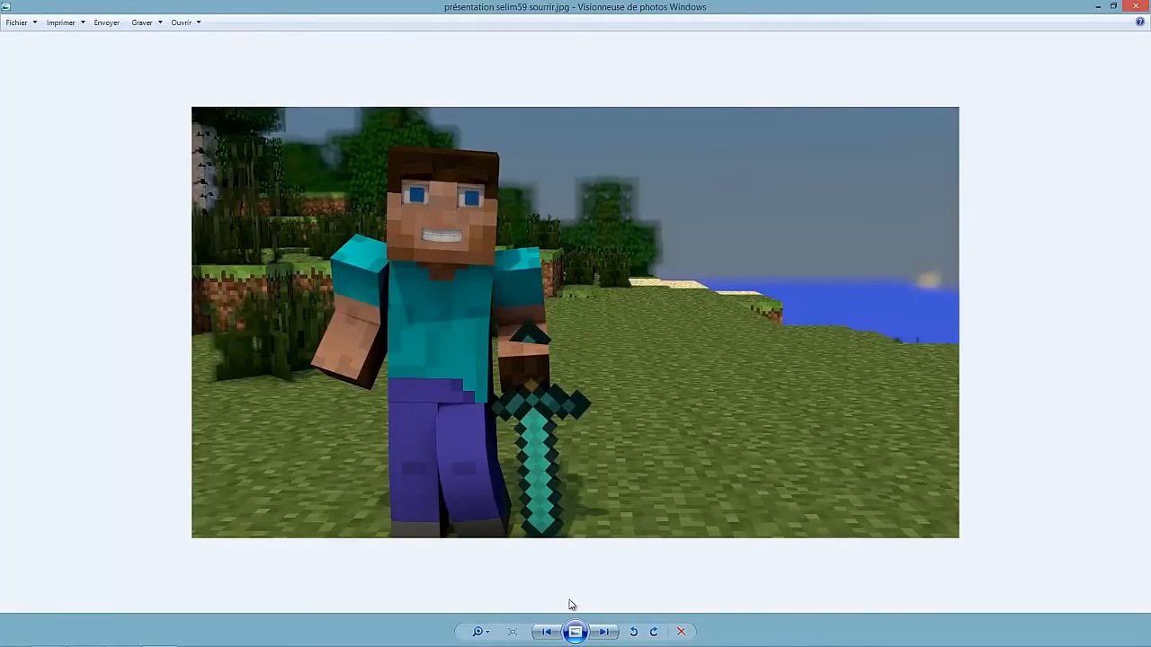
pyautogui.click(606, 632)
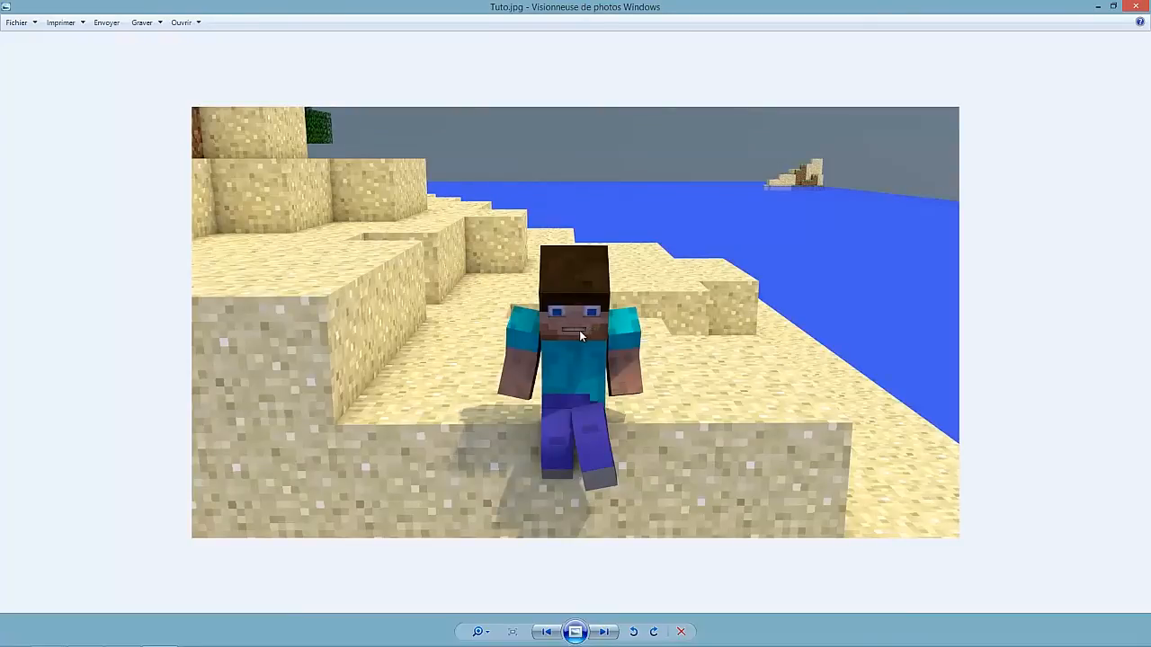
pyautogui.click(1136, 7)
# Switch to Cinema 4D, minimize the render settings, and examine Steve and the sand island from a wider angle.
pyautogui.click(93, 635)
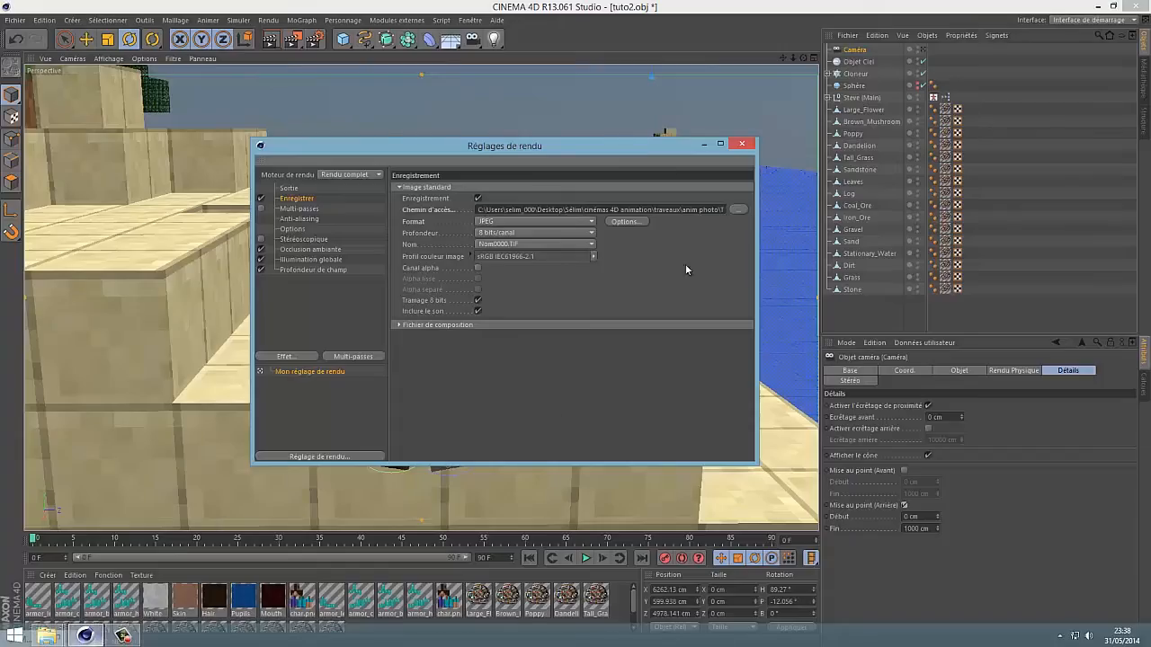
pyautogui.click(704, 146)
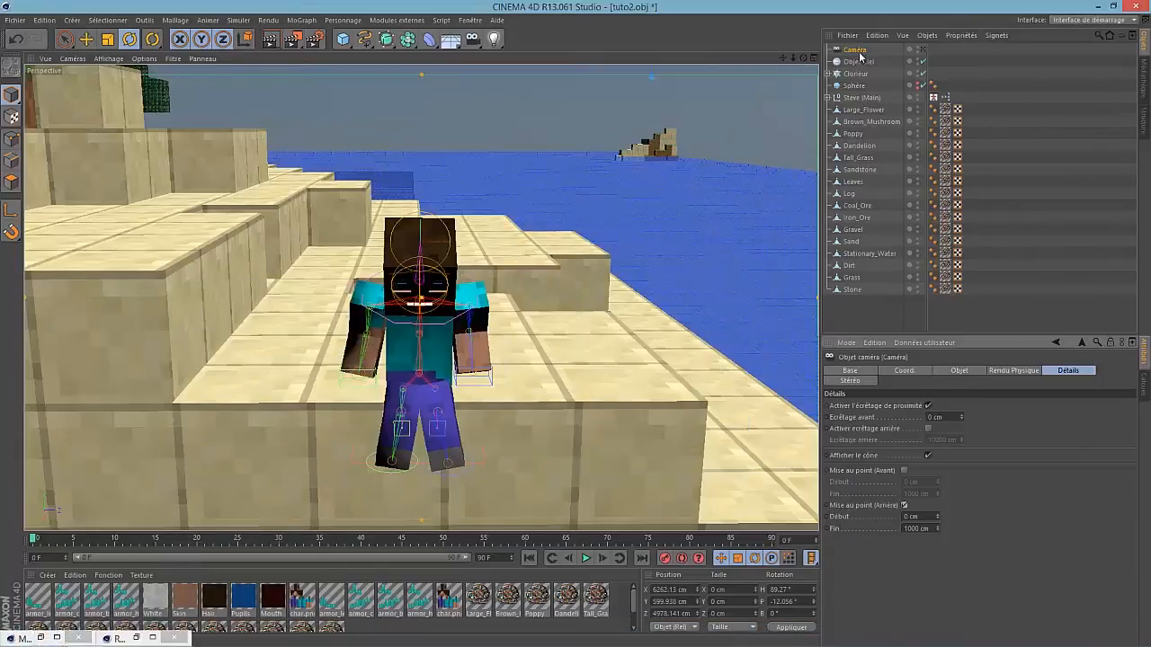
pyautogui.moveTo(804, 57); pyautogui.dragTo(576, 324)
pyautogui.moveTo(801, 58); pyautogui.dragTo(574, 327)
pyautogui.moveTo(803, 58); pyautogui.dragTo(576, 327)
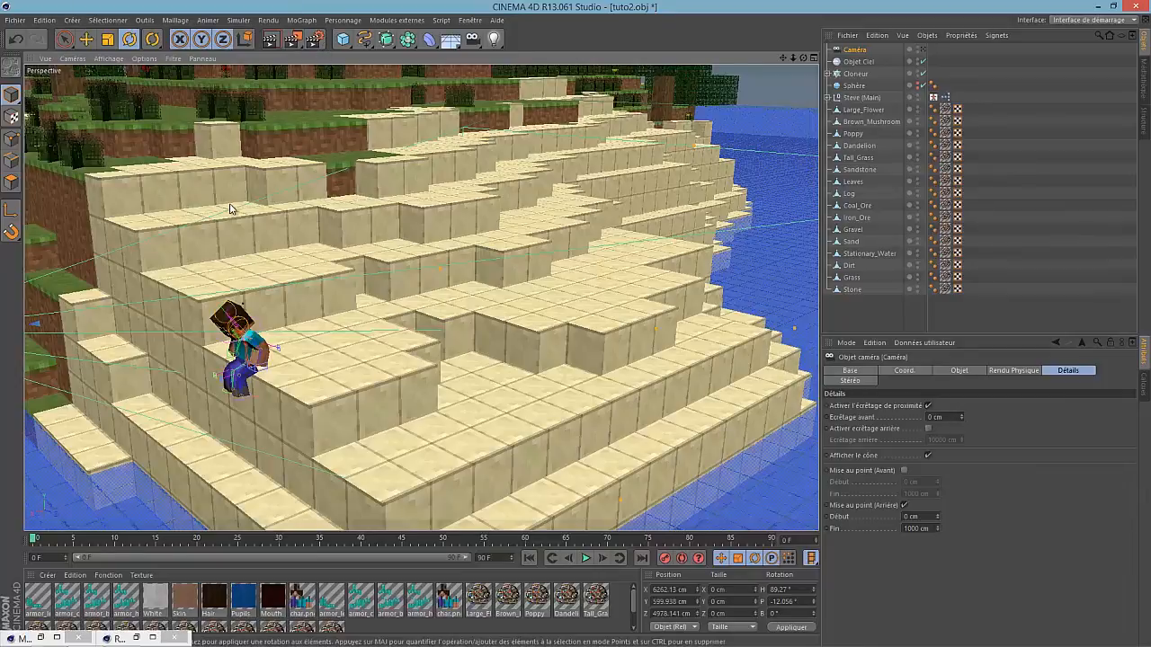
# Review the Profondeur de champ blur settings in the render settings, and close the window.
pyautogui.click(314, 40)
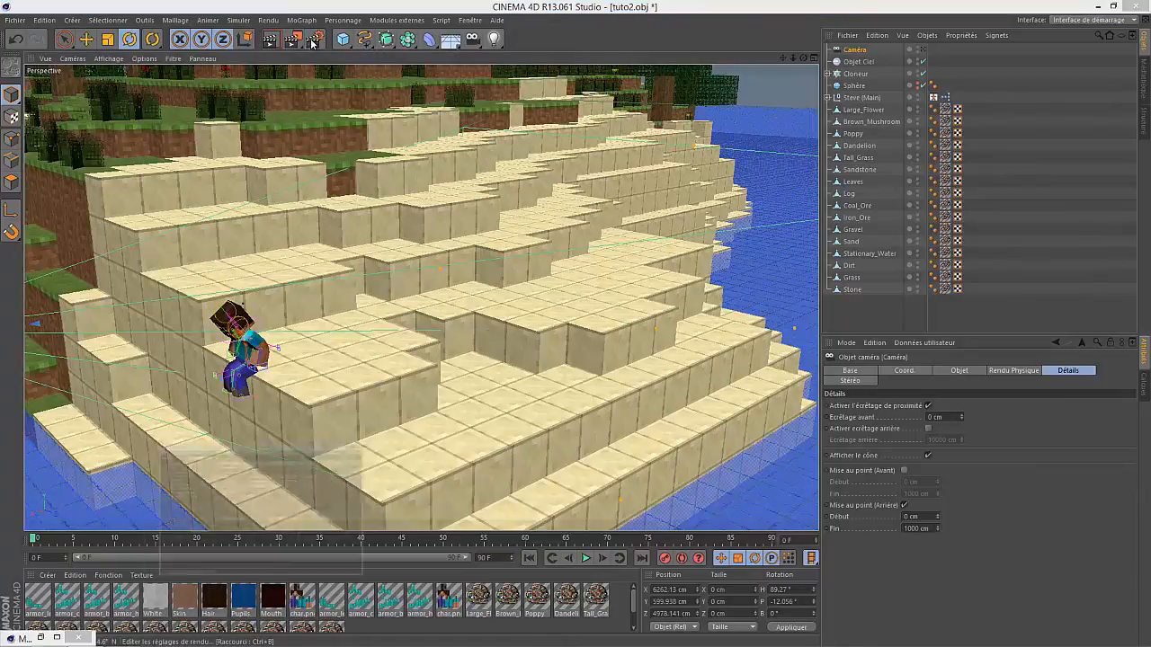
pyautogui.click(314, 268)
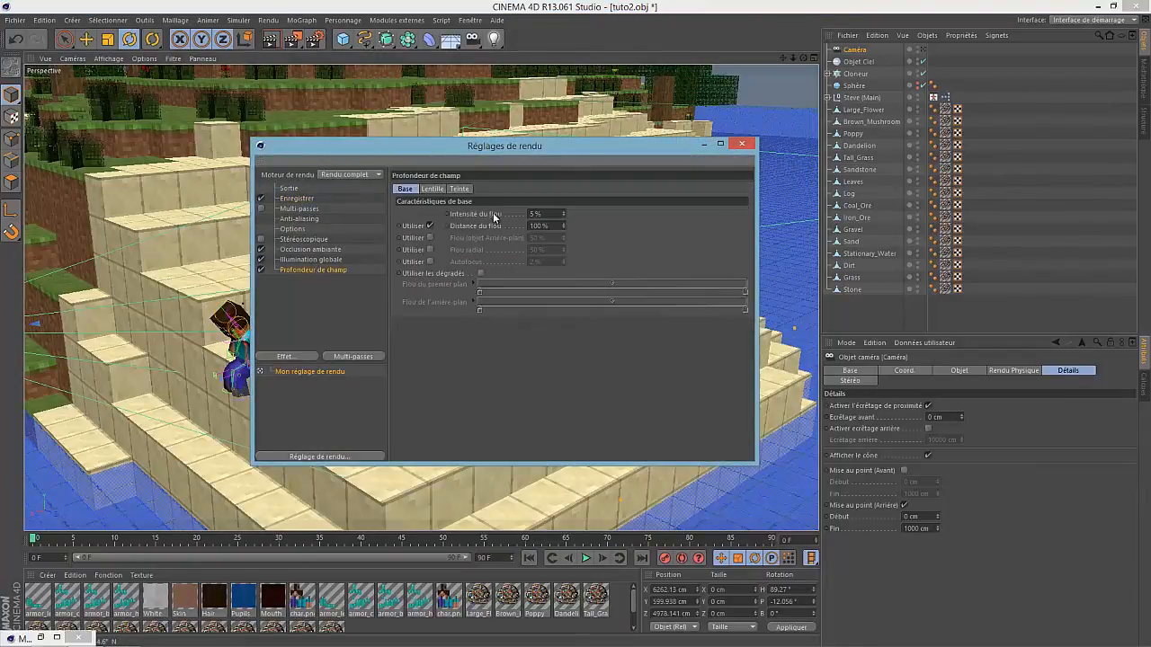
pyautogui.click(739, 145)
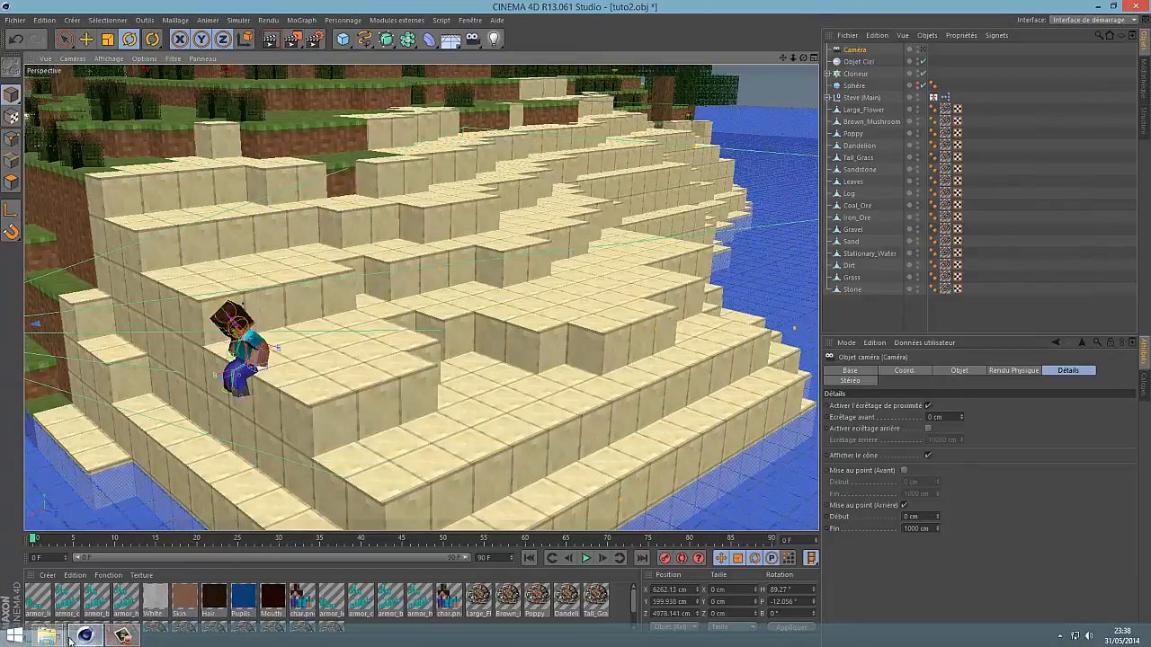
# Switch to File Explorer and open the smiling Steve render and Tuto.jpg to compare their background blur.
pyautogui.moveTo(49, 637)
pyautogui.click(202, 566)
pyautogui.doubleClick(438, 157)
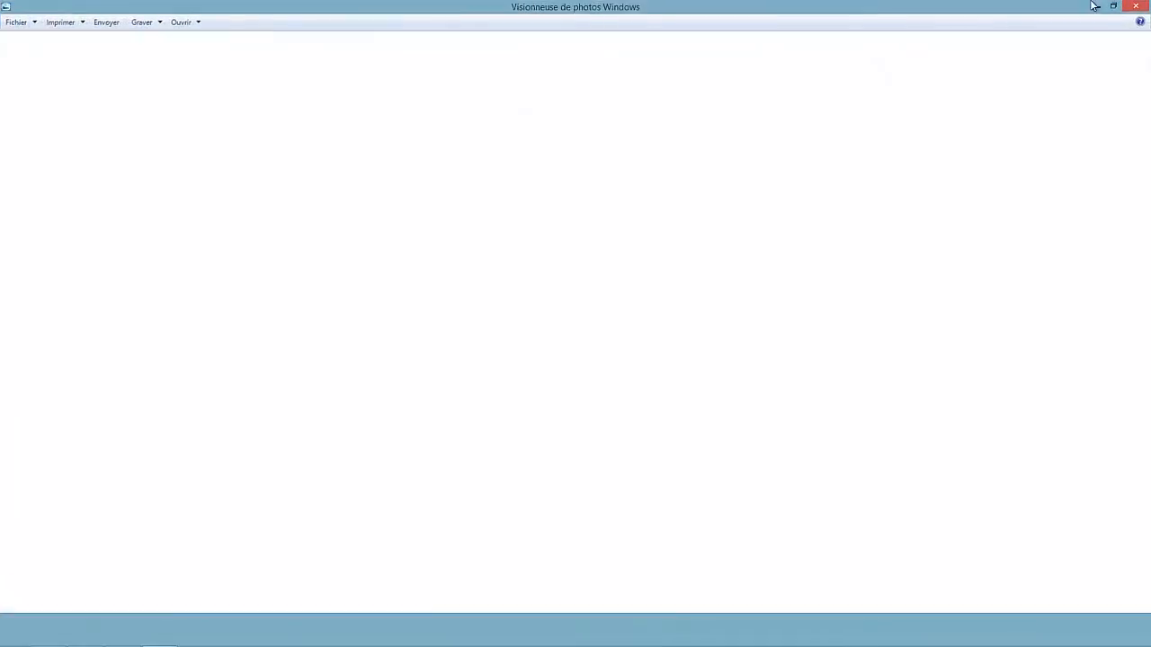
pyautogui.click(1094, 7)
pyautogui.click(508, 136)
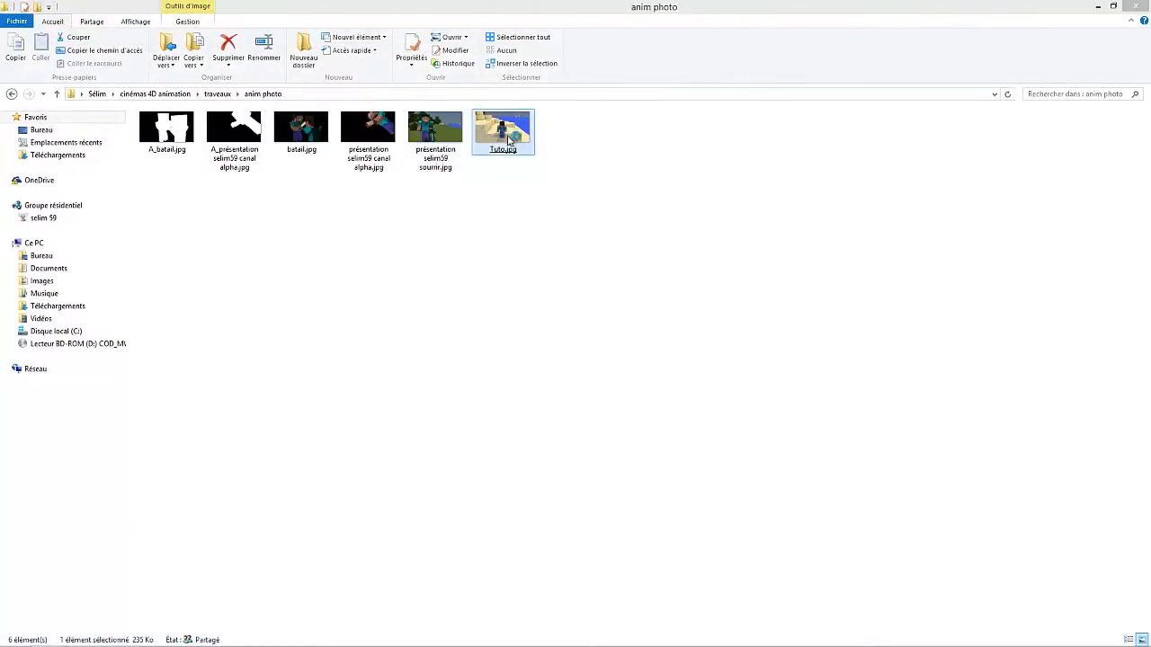
pyautogui.doubleClick(508, 137)
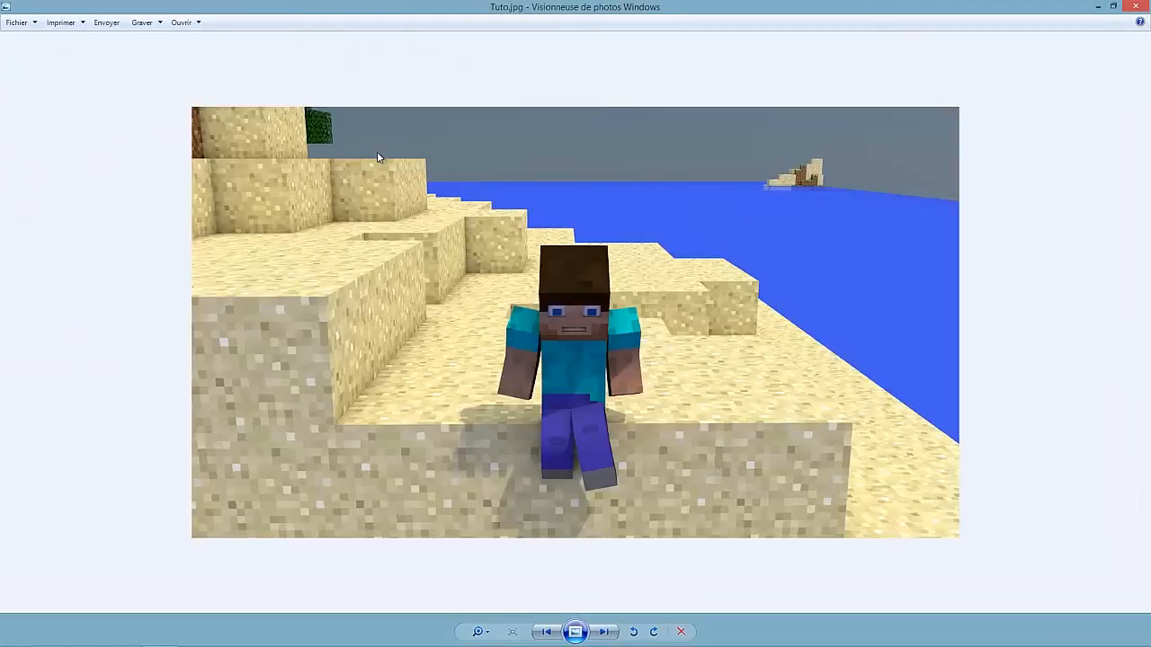